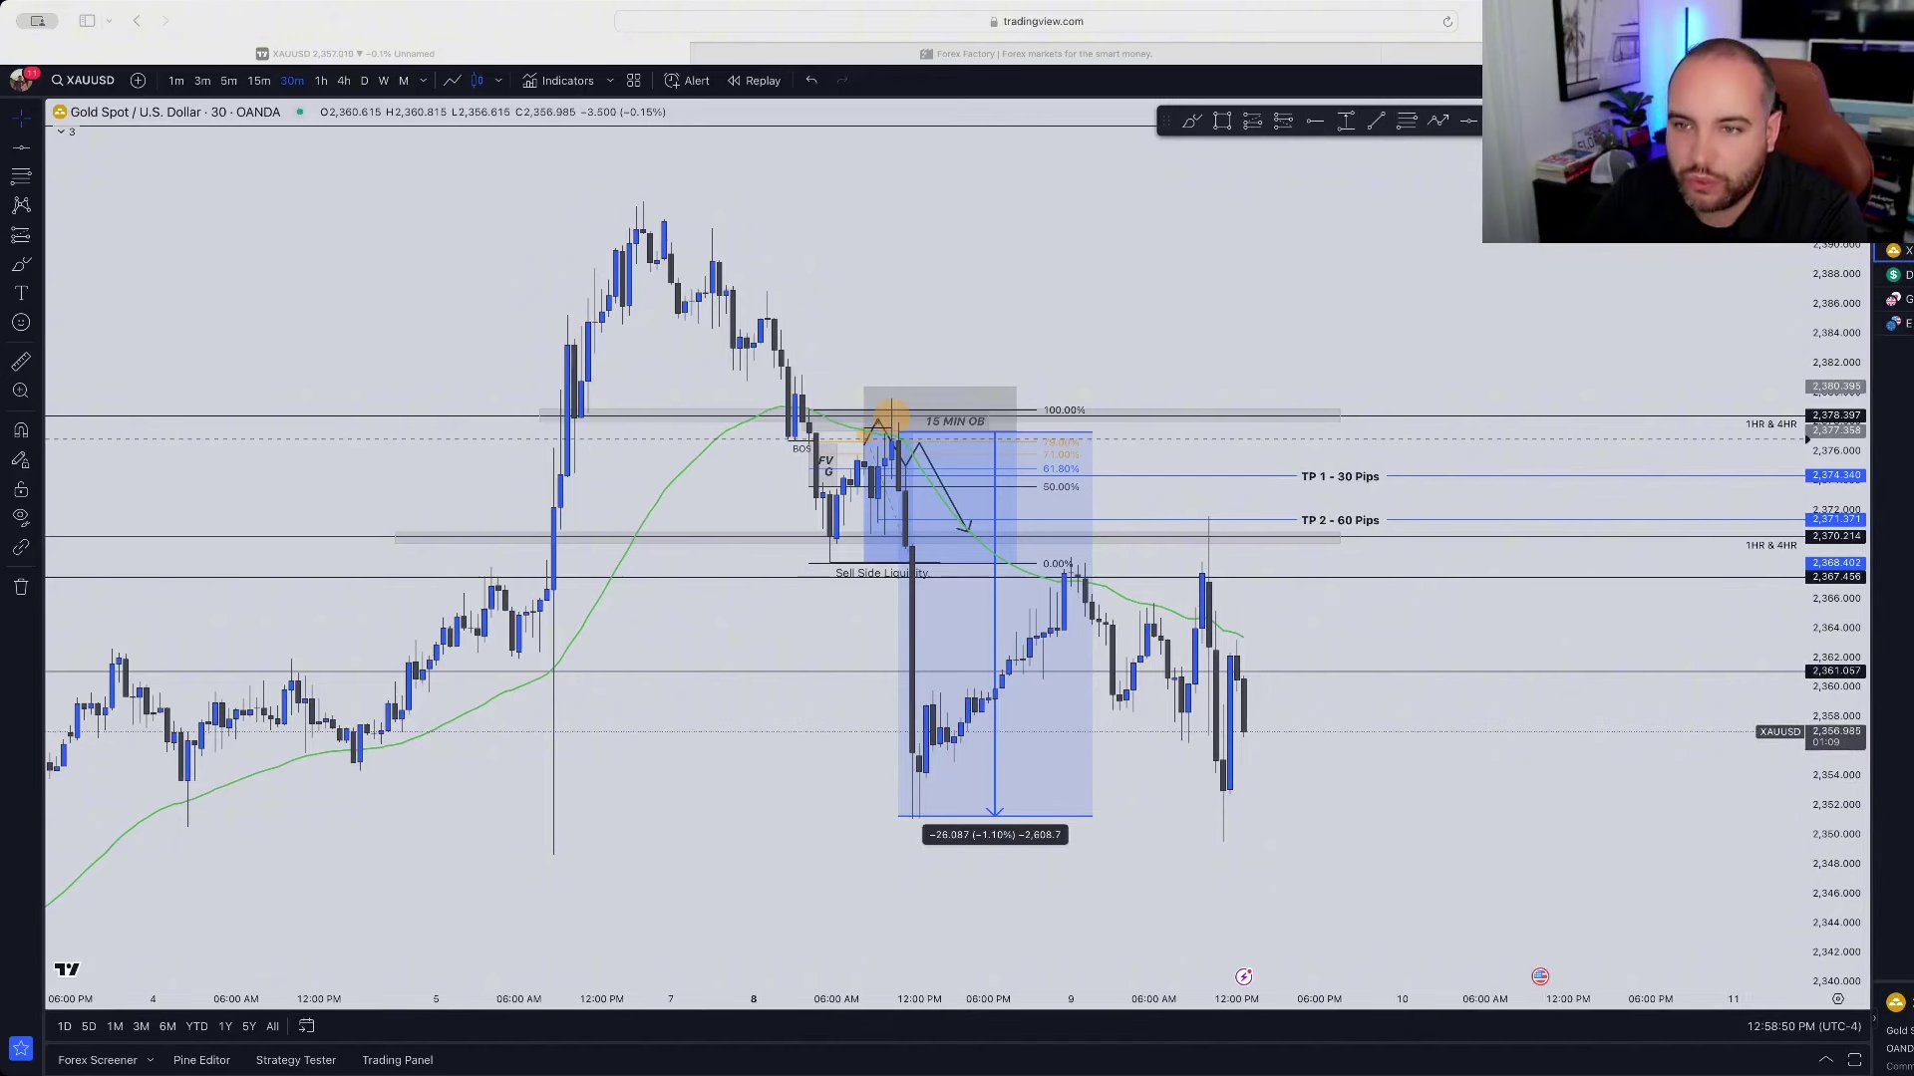
Step: Open the Asian Session watchlist and load its Gold Spot / U.S. Dollar chart with the FX data source
click(404, 30)
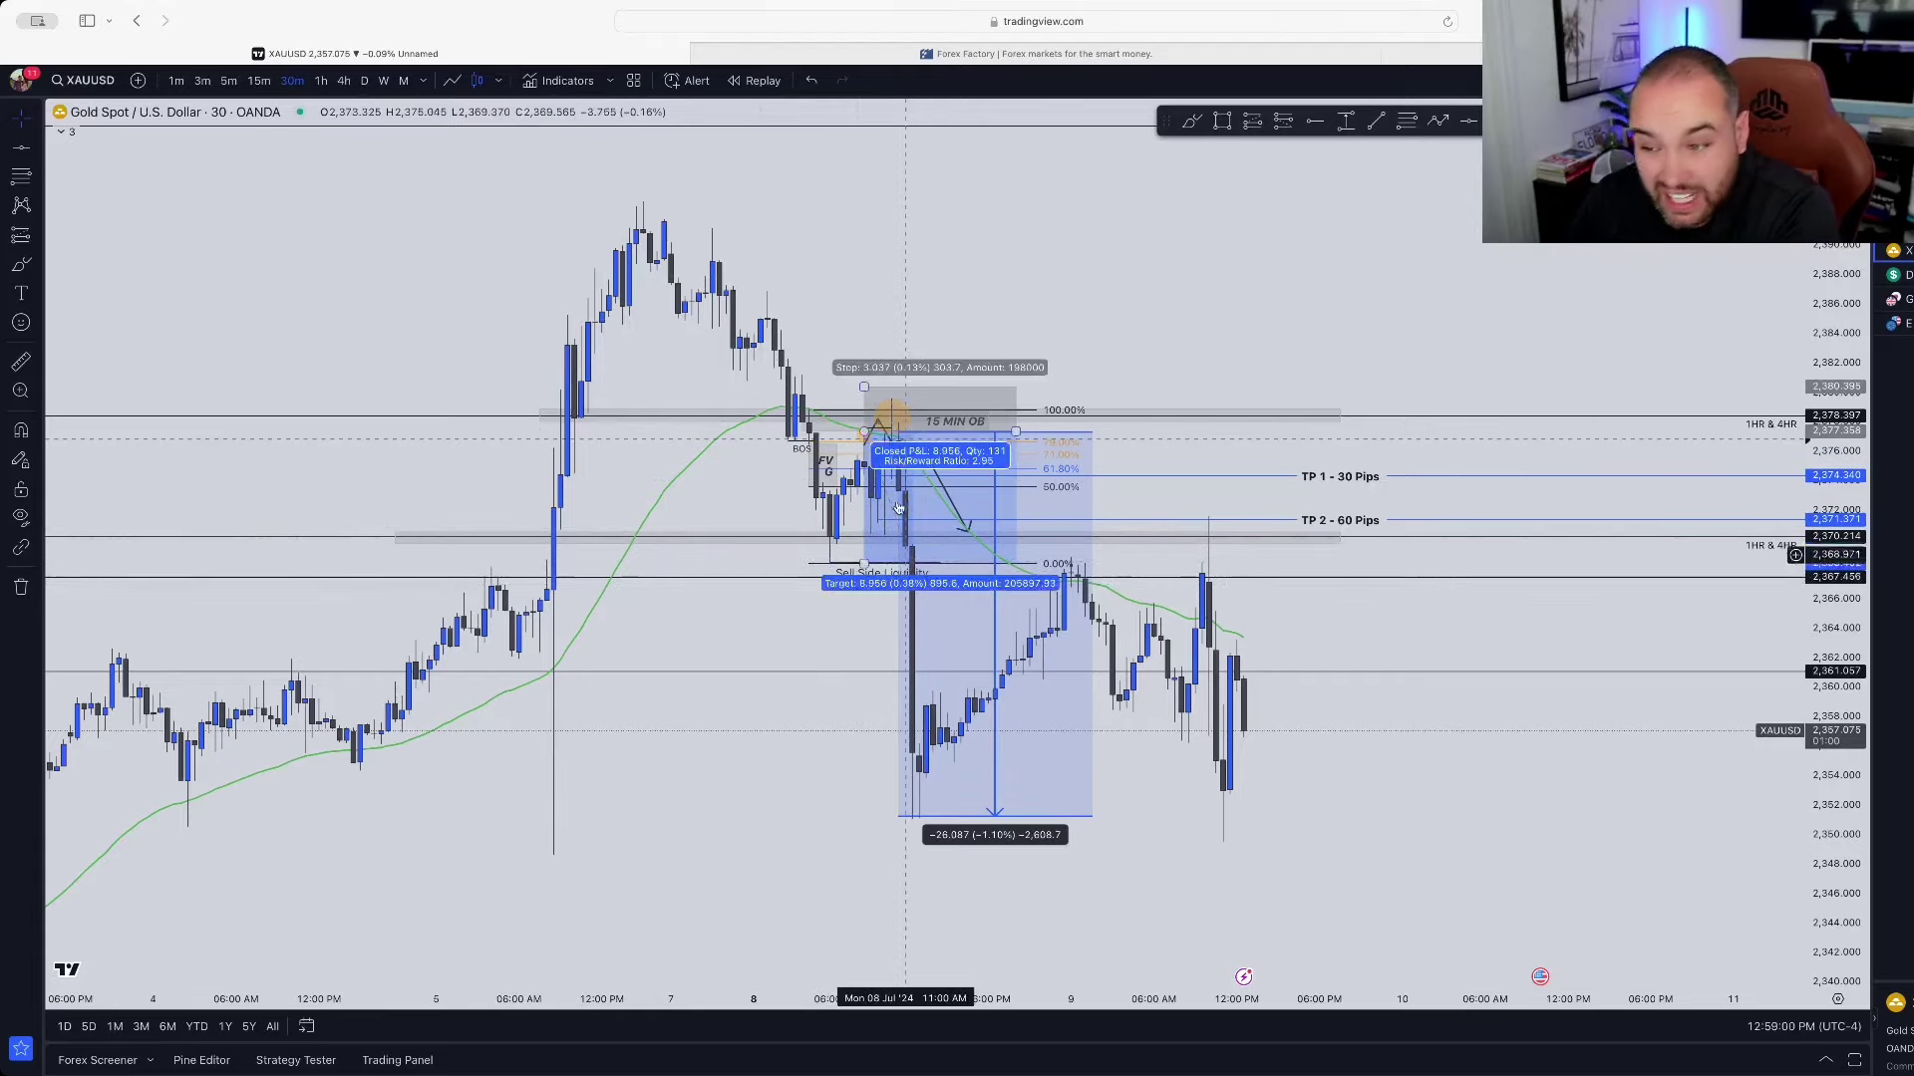
drag(943, 255, 933, 219)
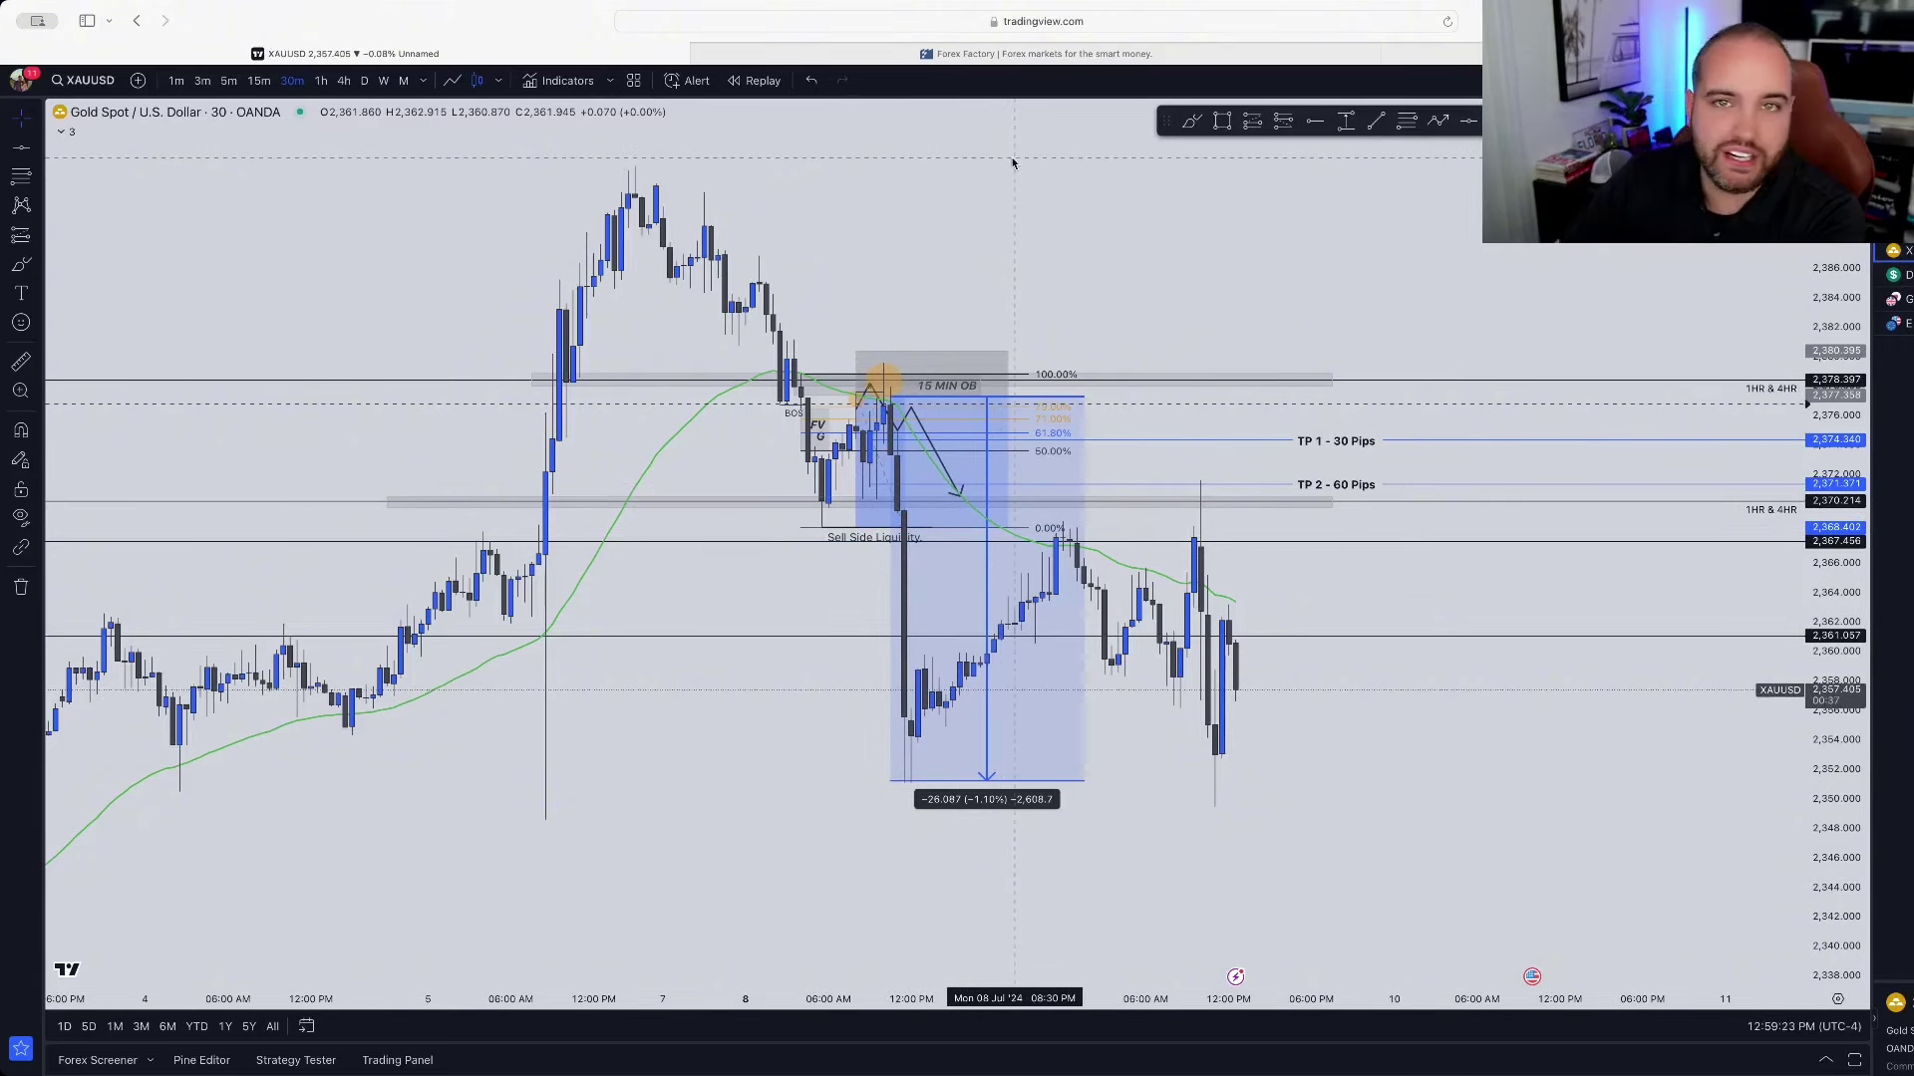
key(shift+w)
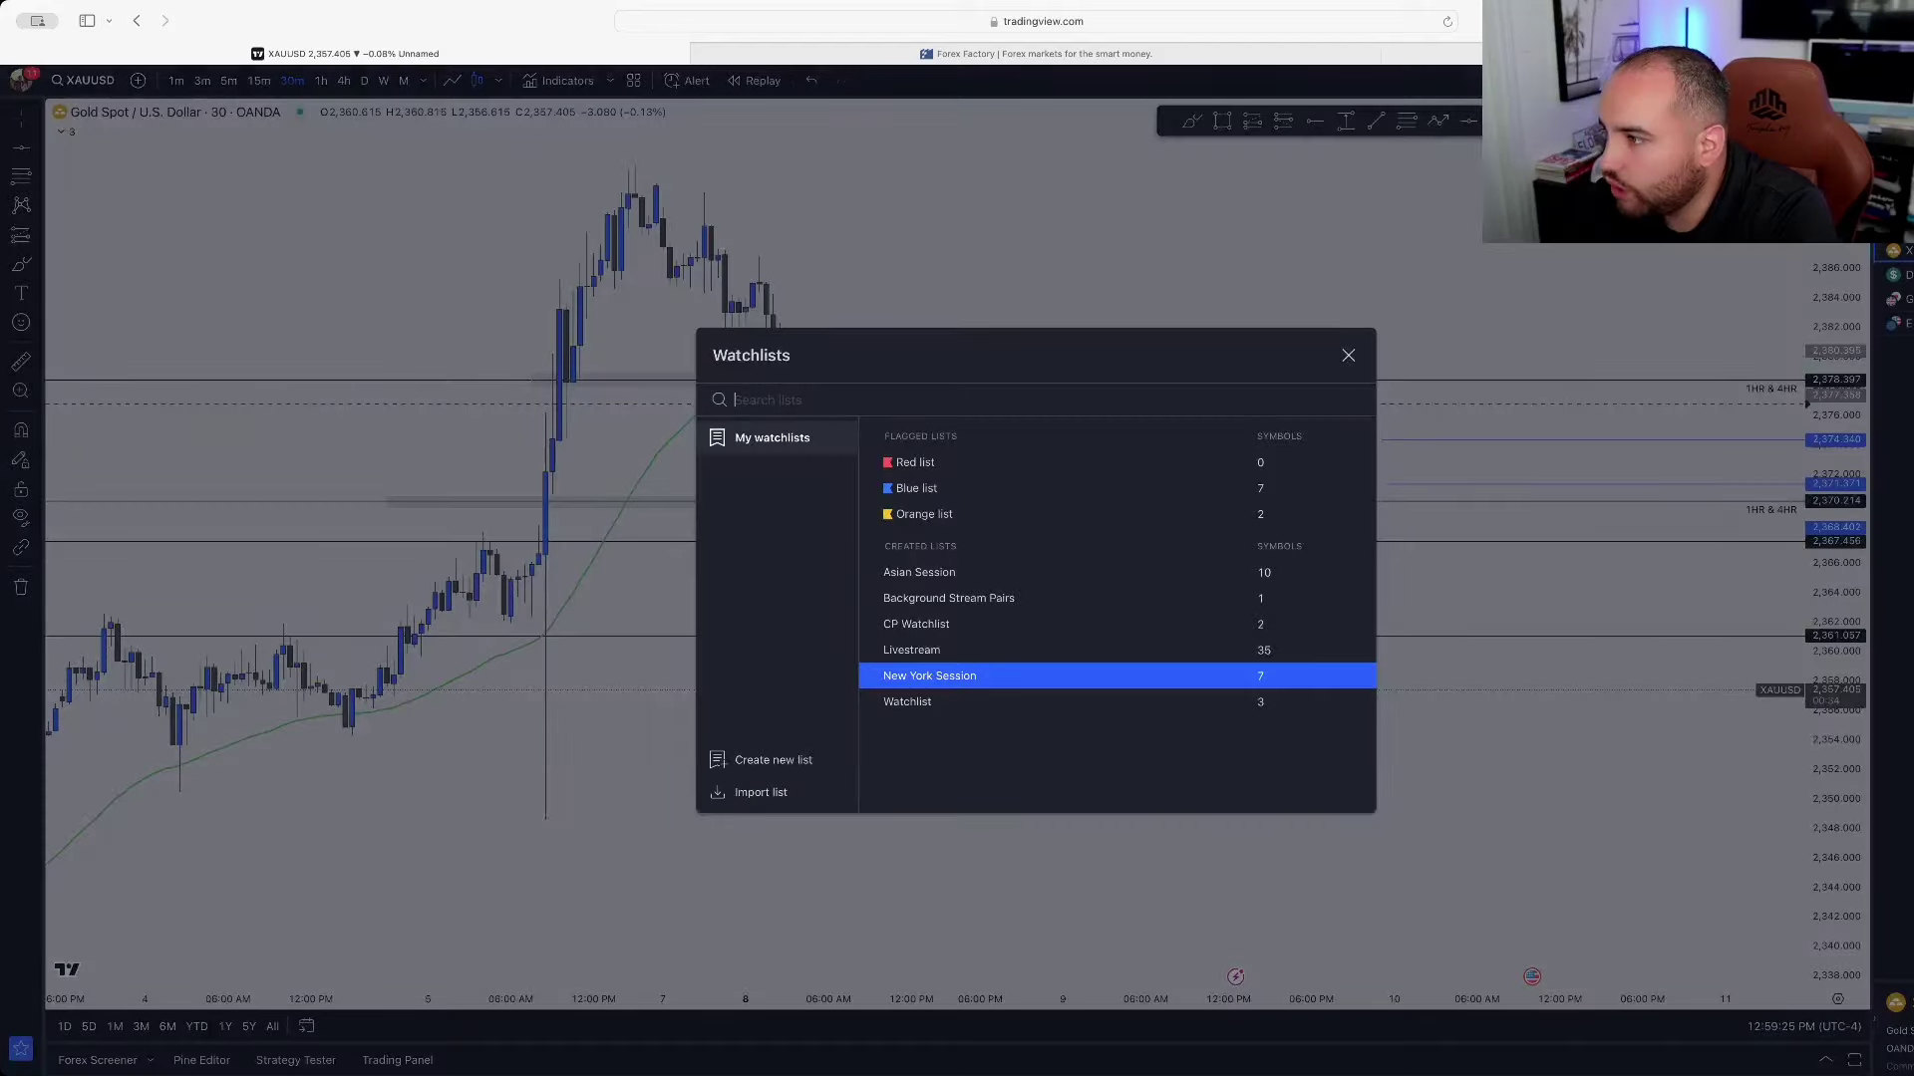
click(929, 575)
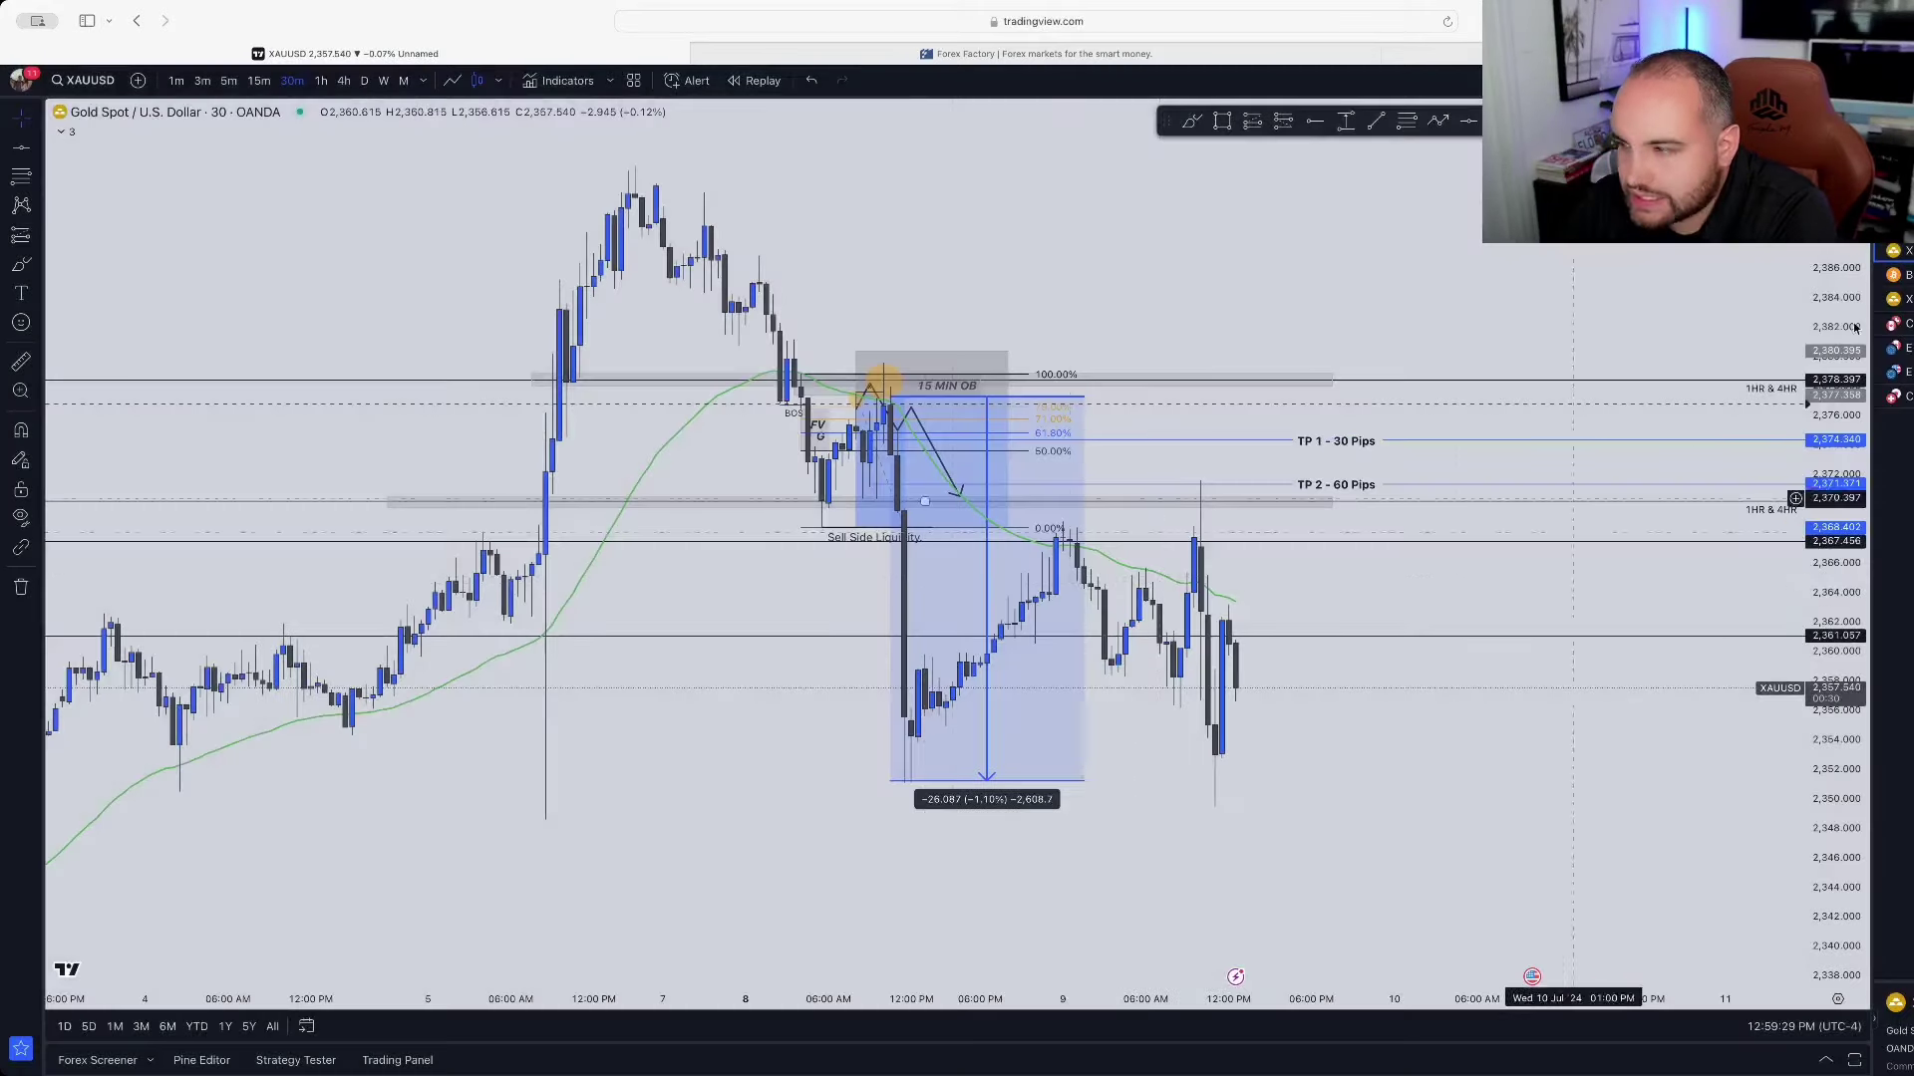
click(1893, 299)
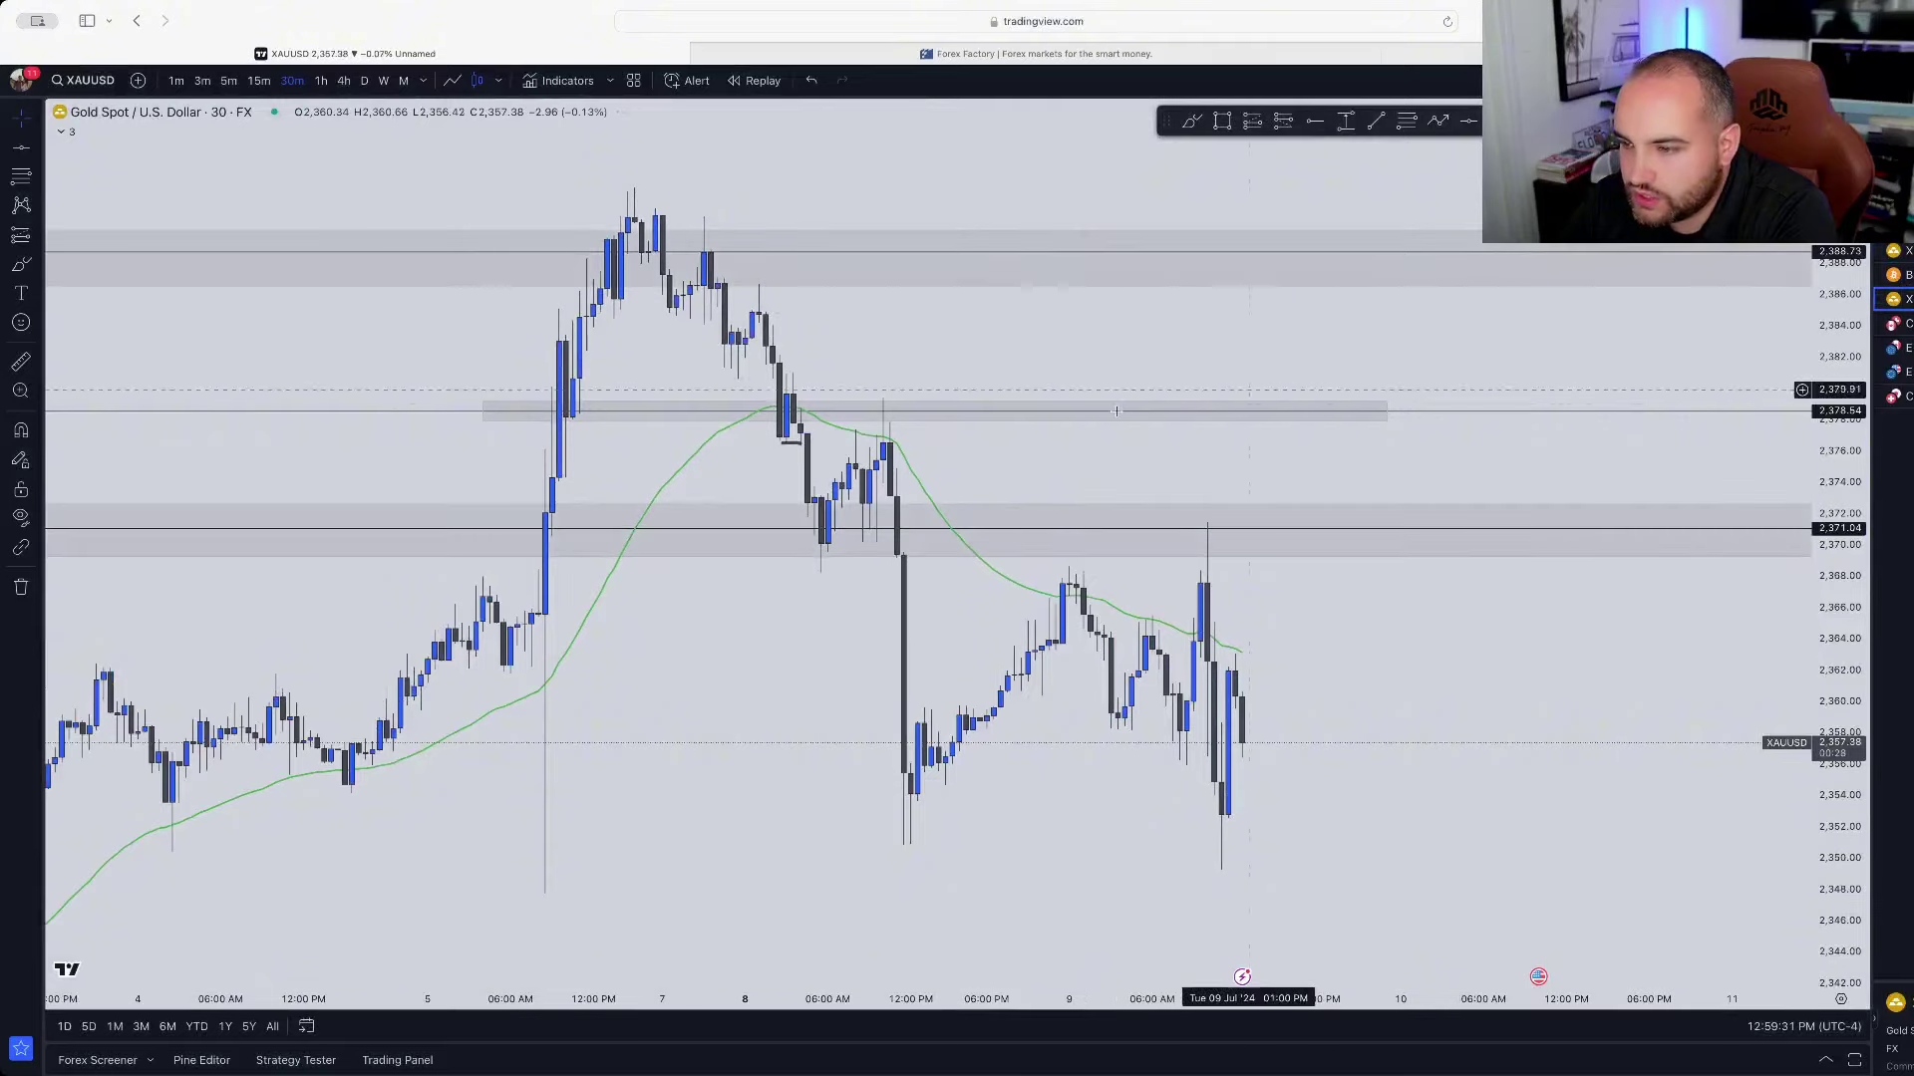
Step: Start a bar replay of the 30-minute gold chart from the morning of 8 July
drag(925, 330, 948, 292)
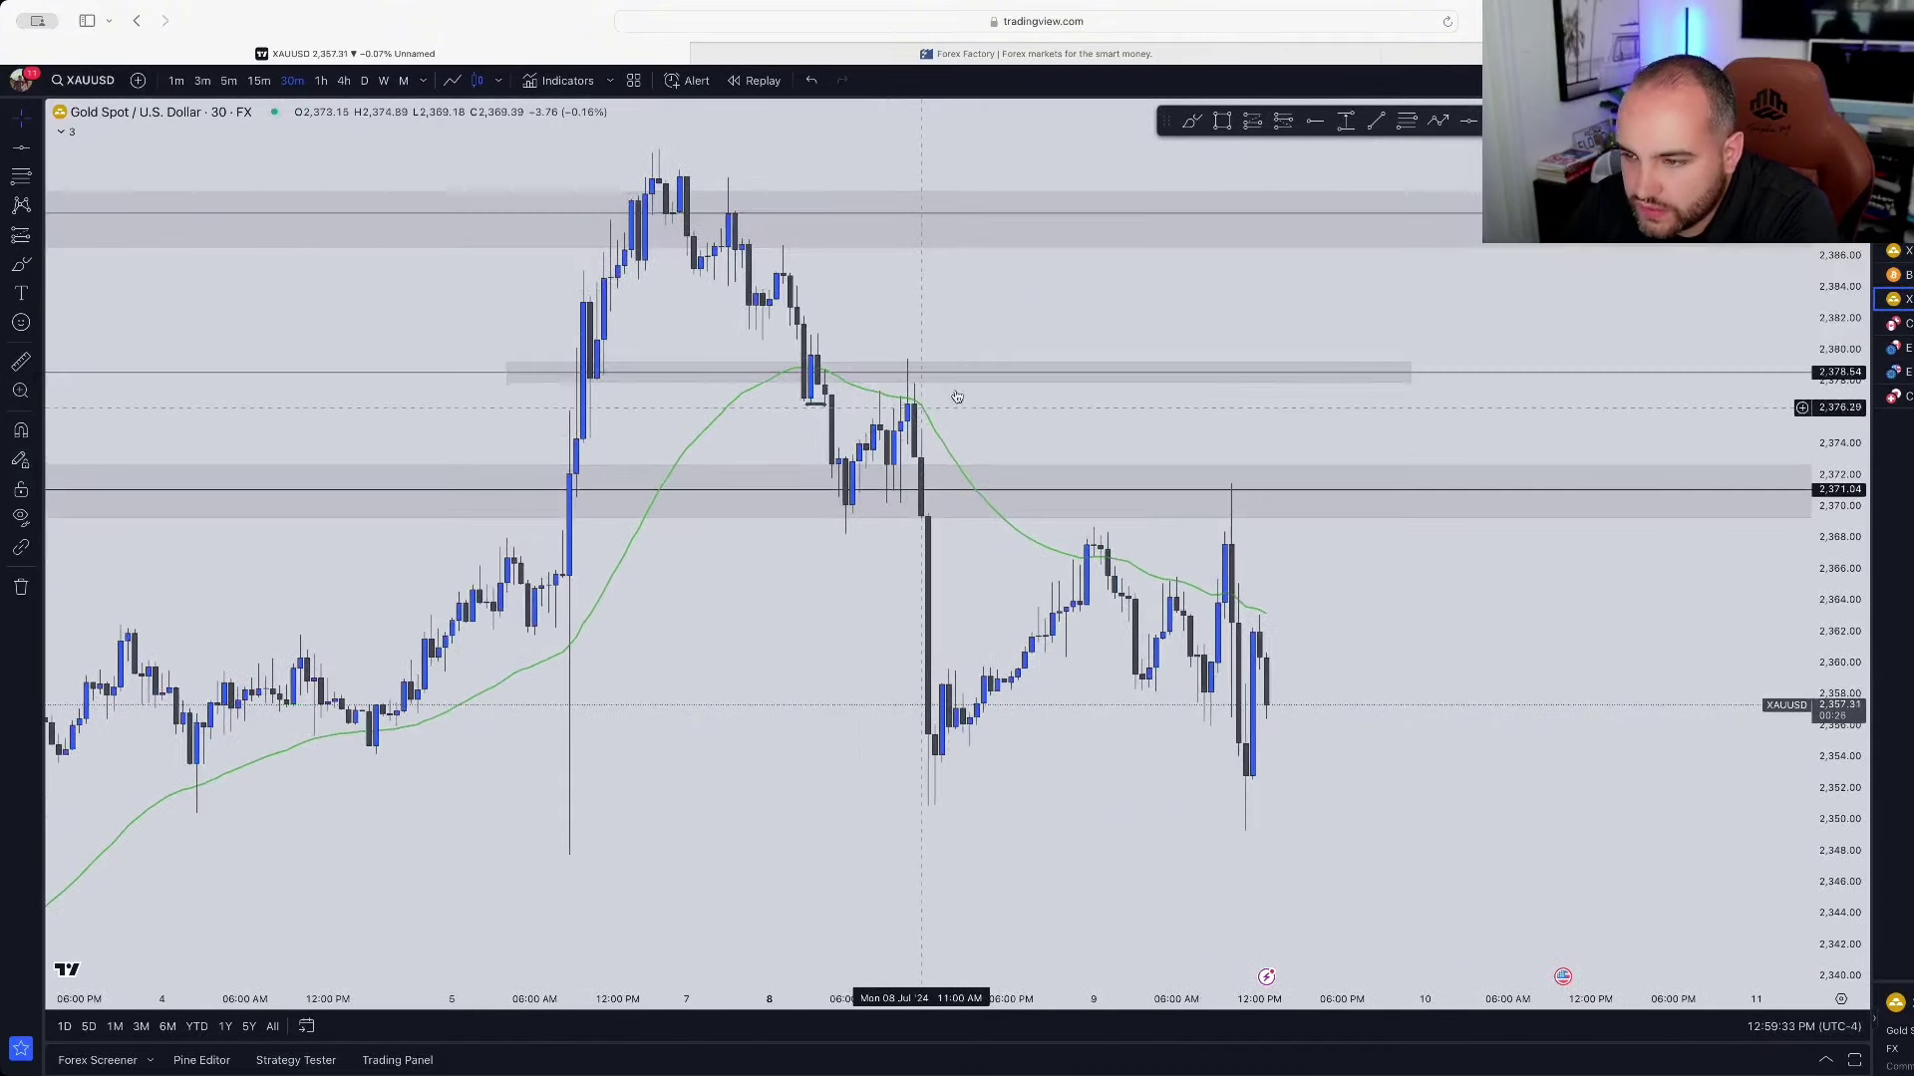
click(758, 80)
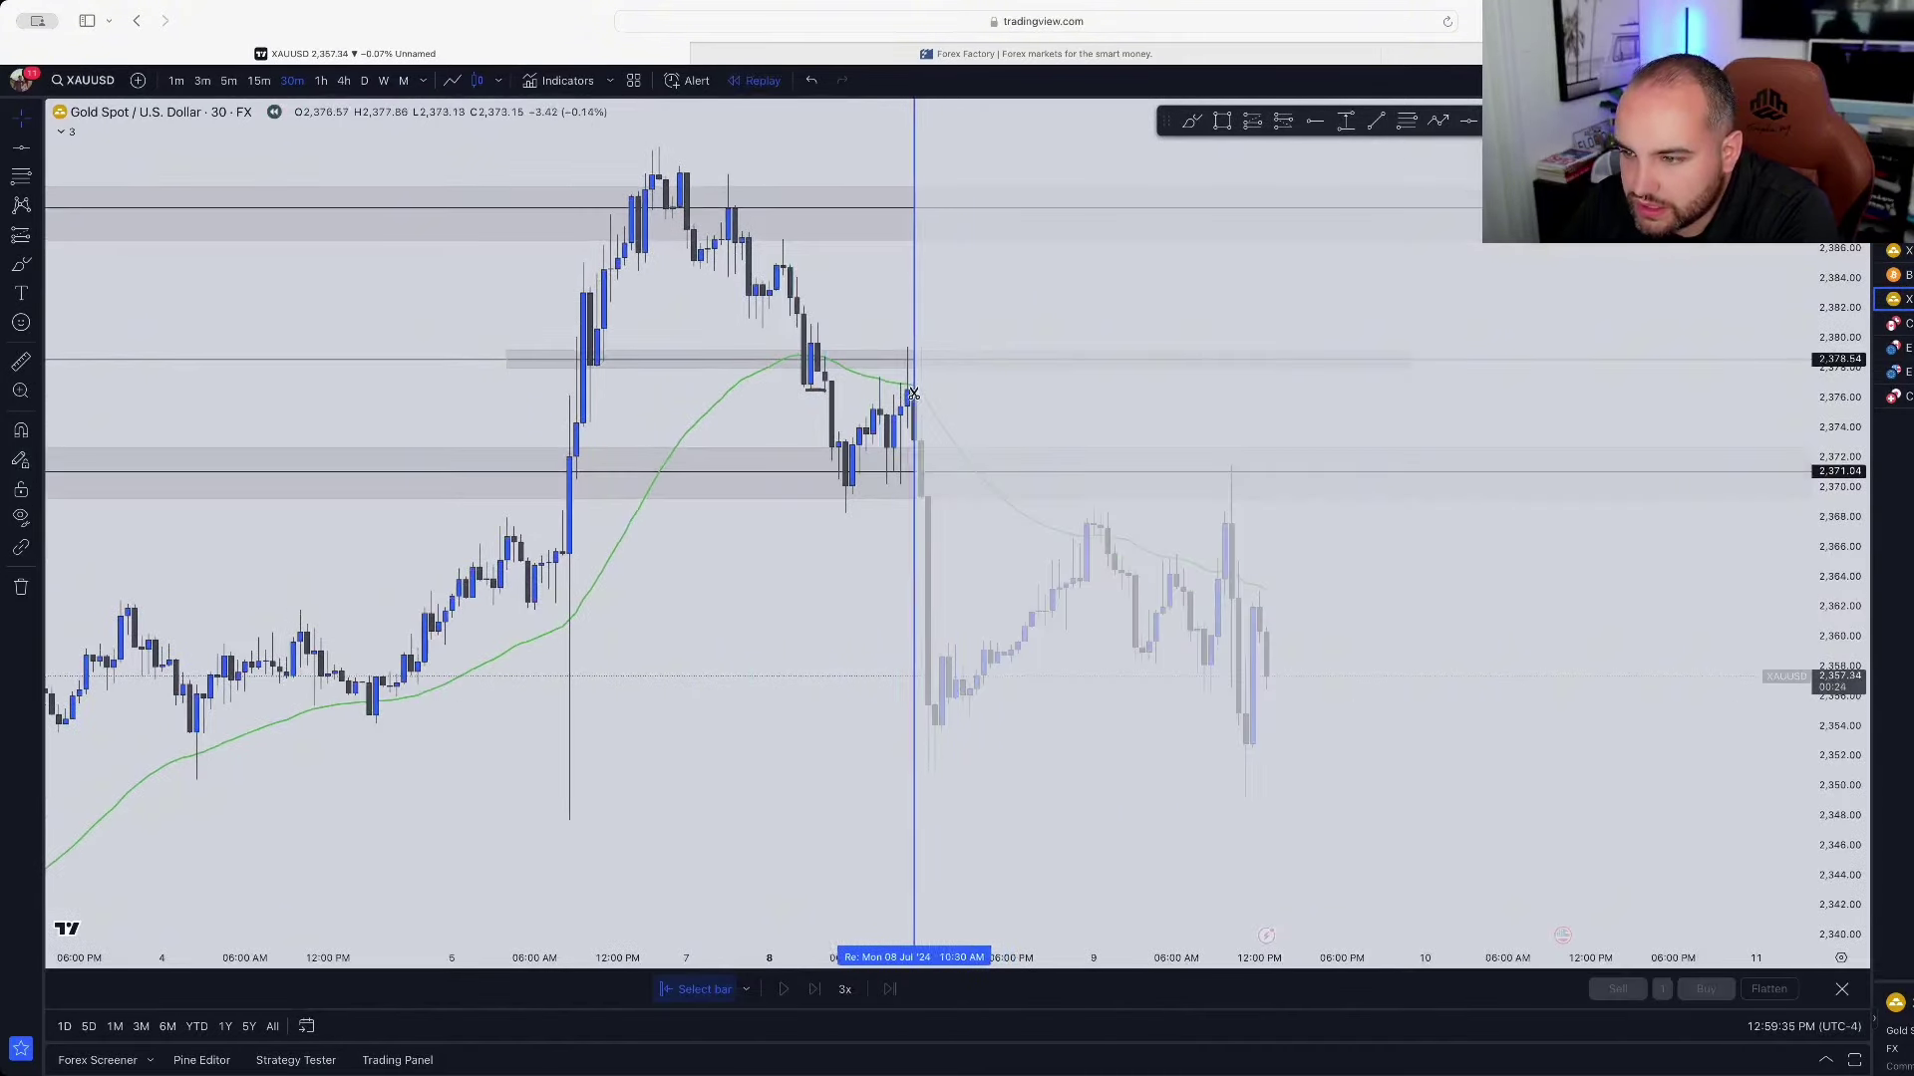
click(906, 386)
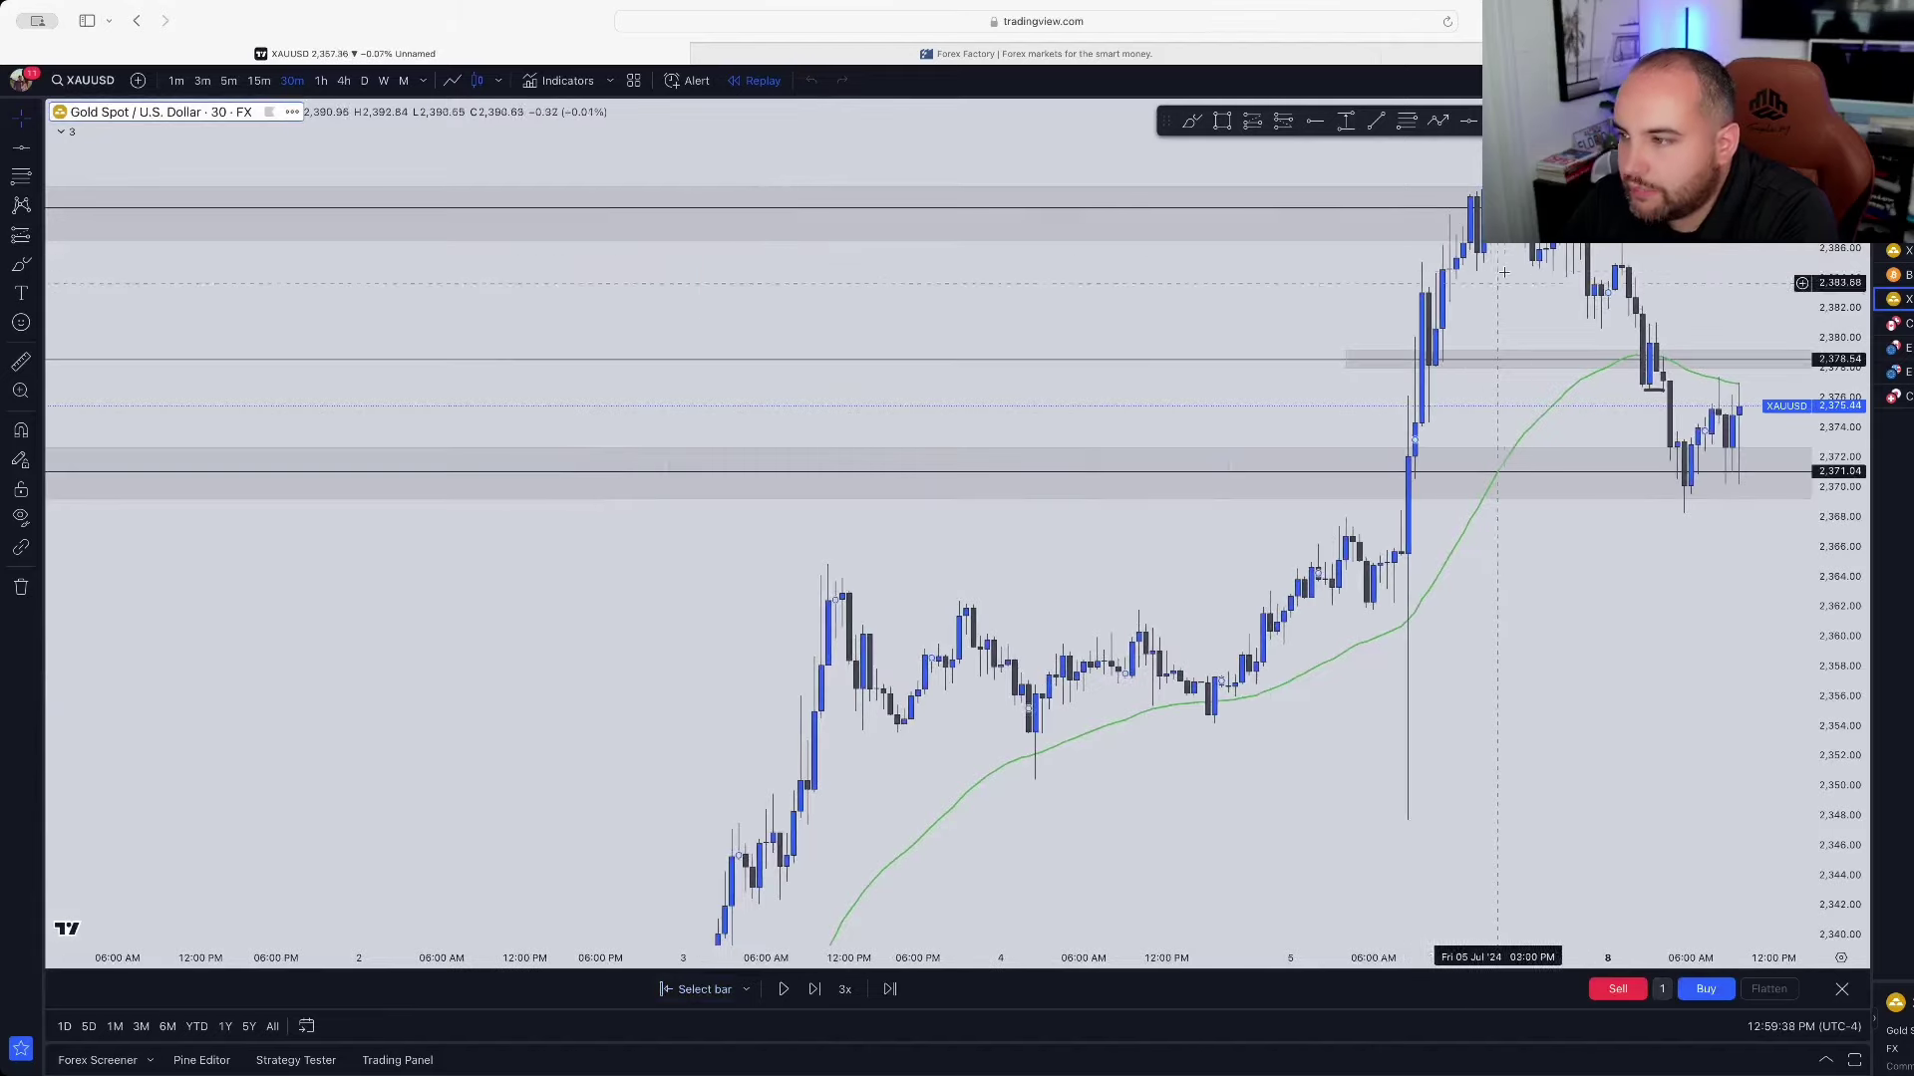
right_click(1497, 271)
drag(1497, 272, 948, 297)
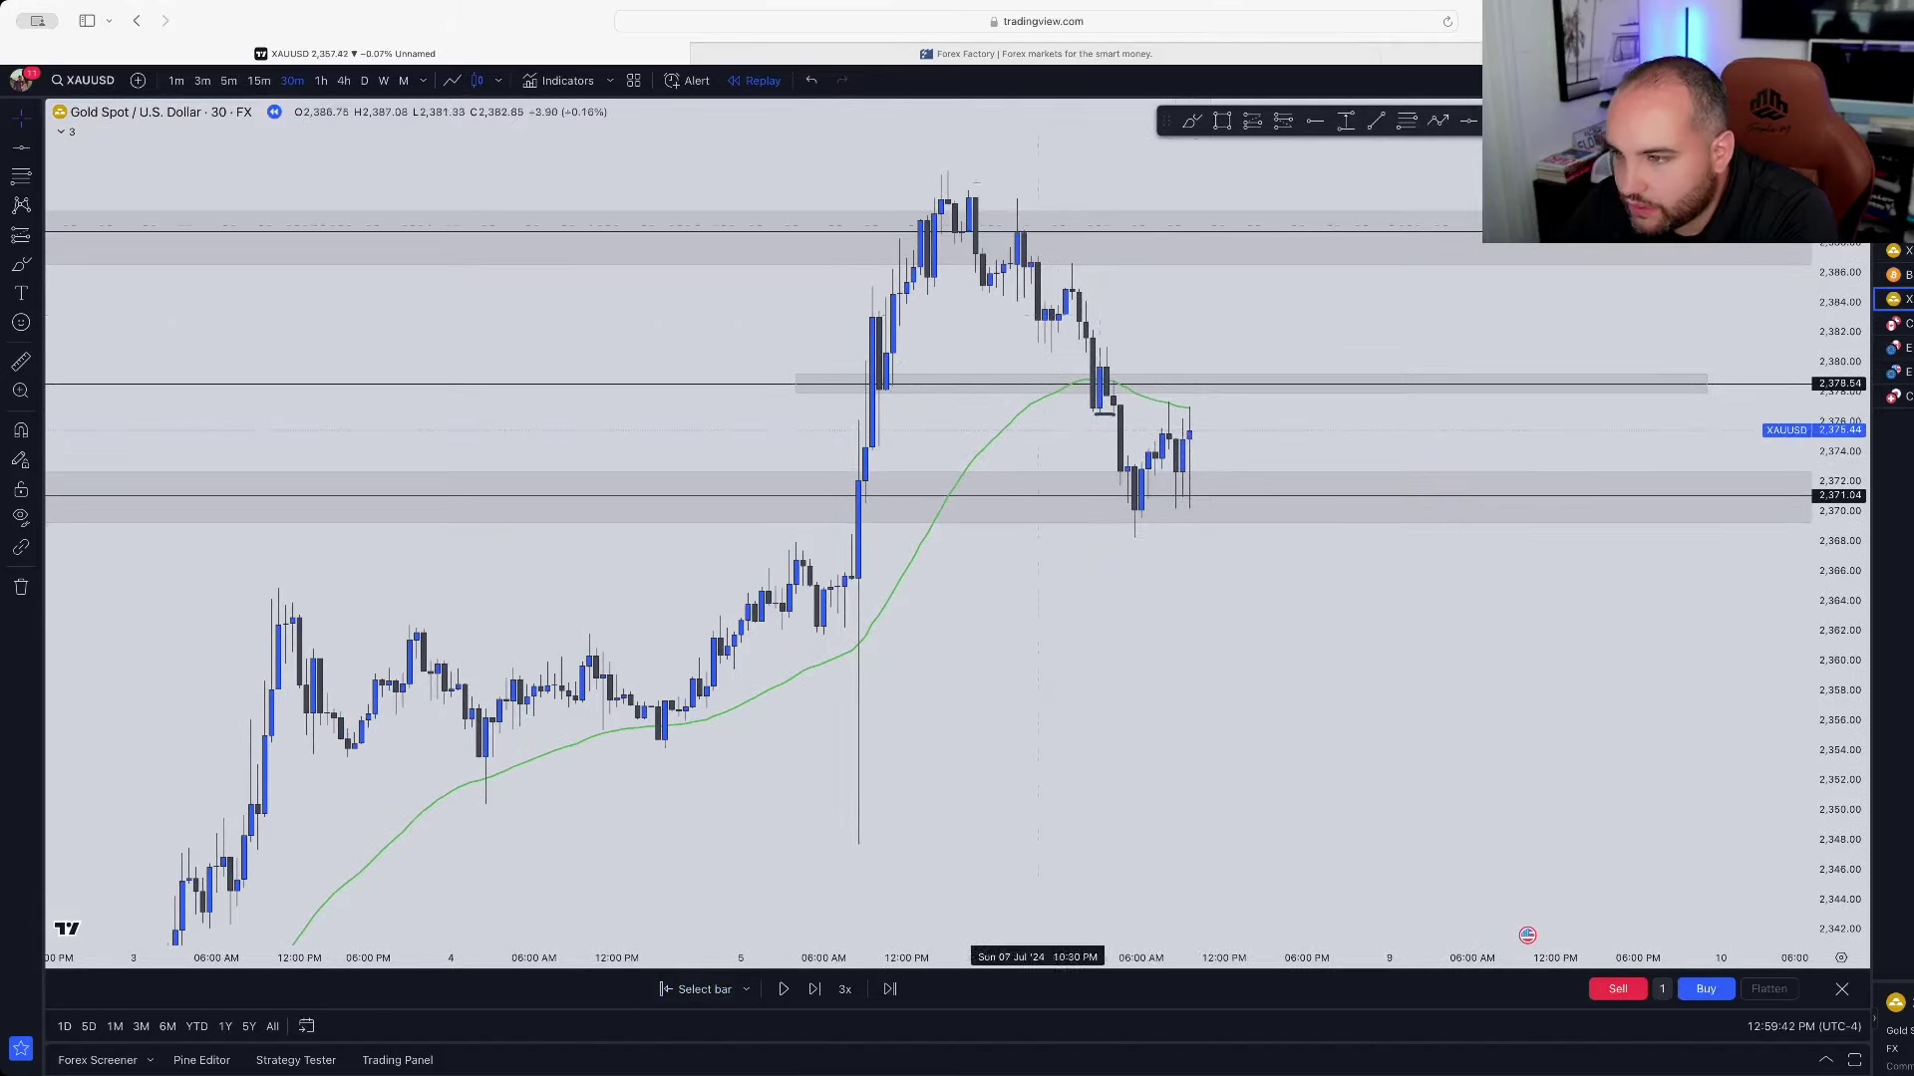
Step: Move the replay starting point back to the 09:30 AM bar on 8 July
click(757, 80)
click(1129, 608)
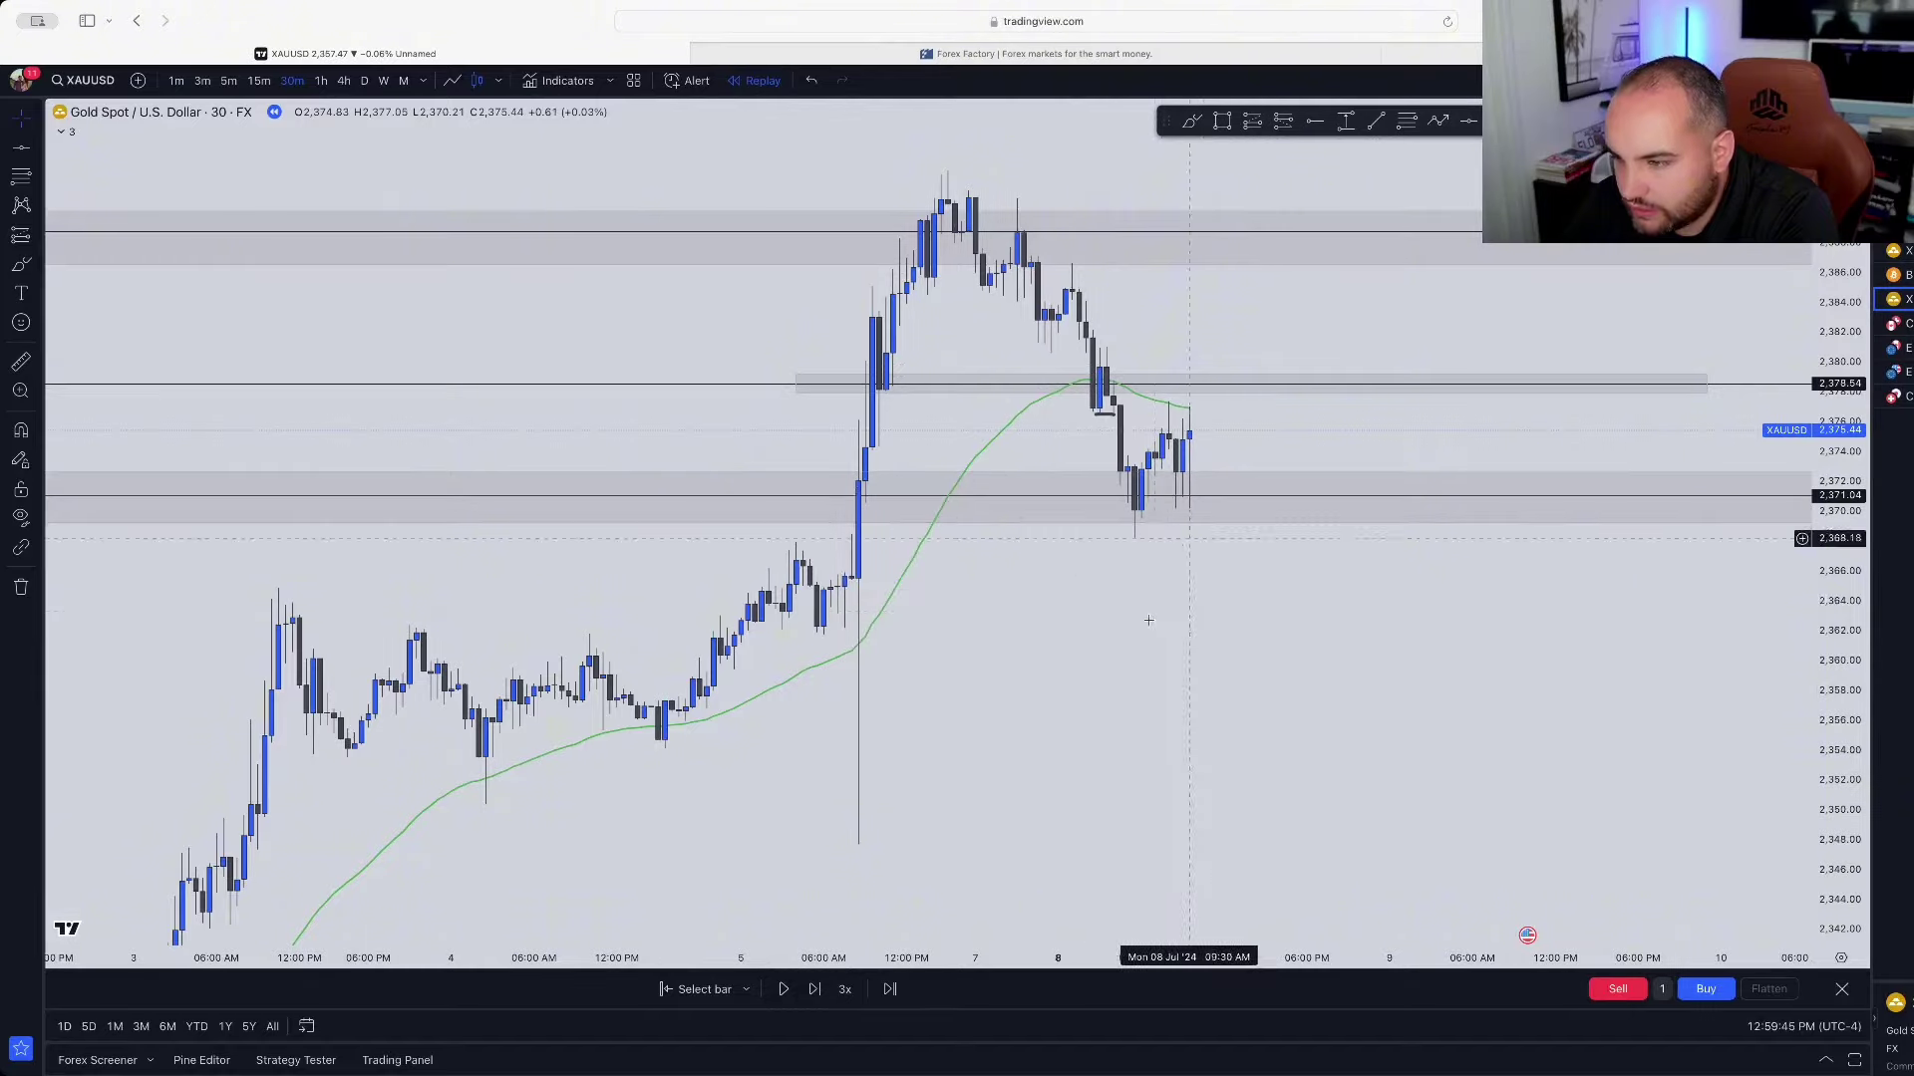
click(701, 991)
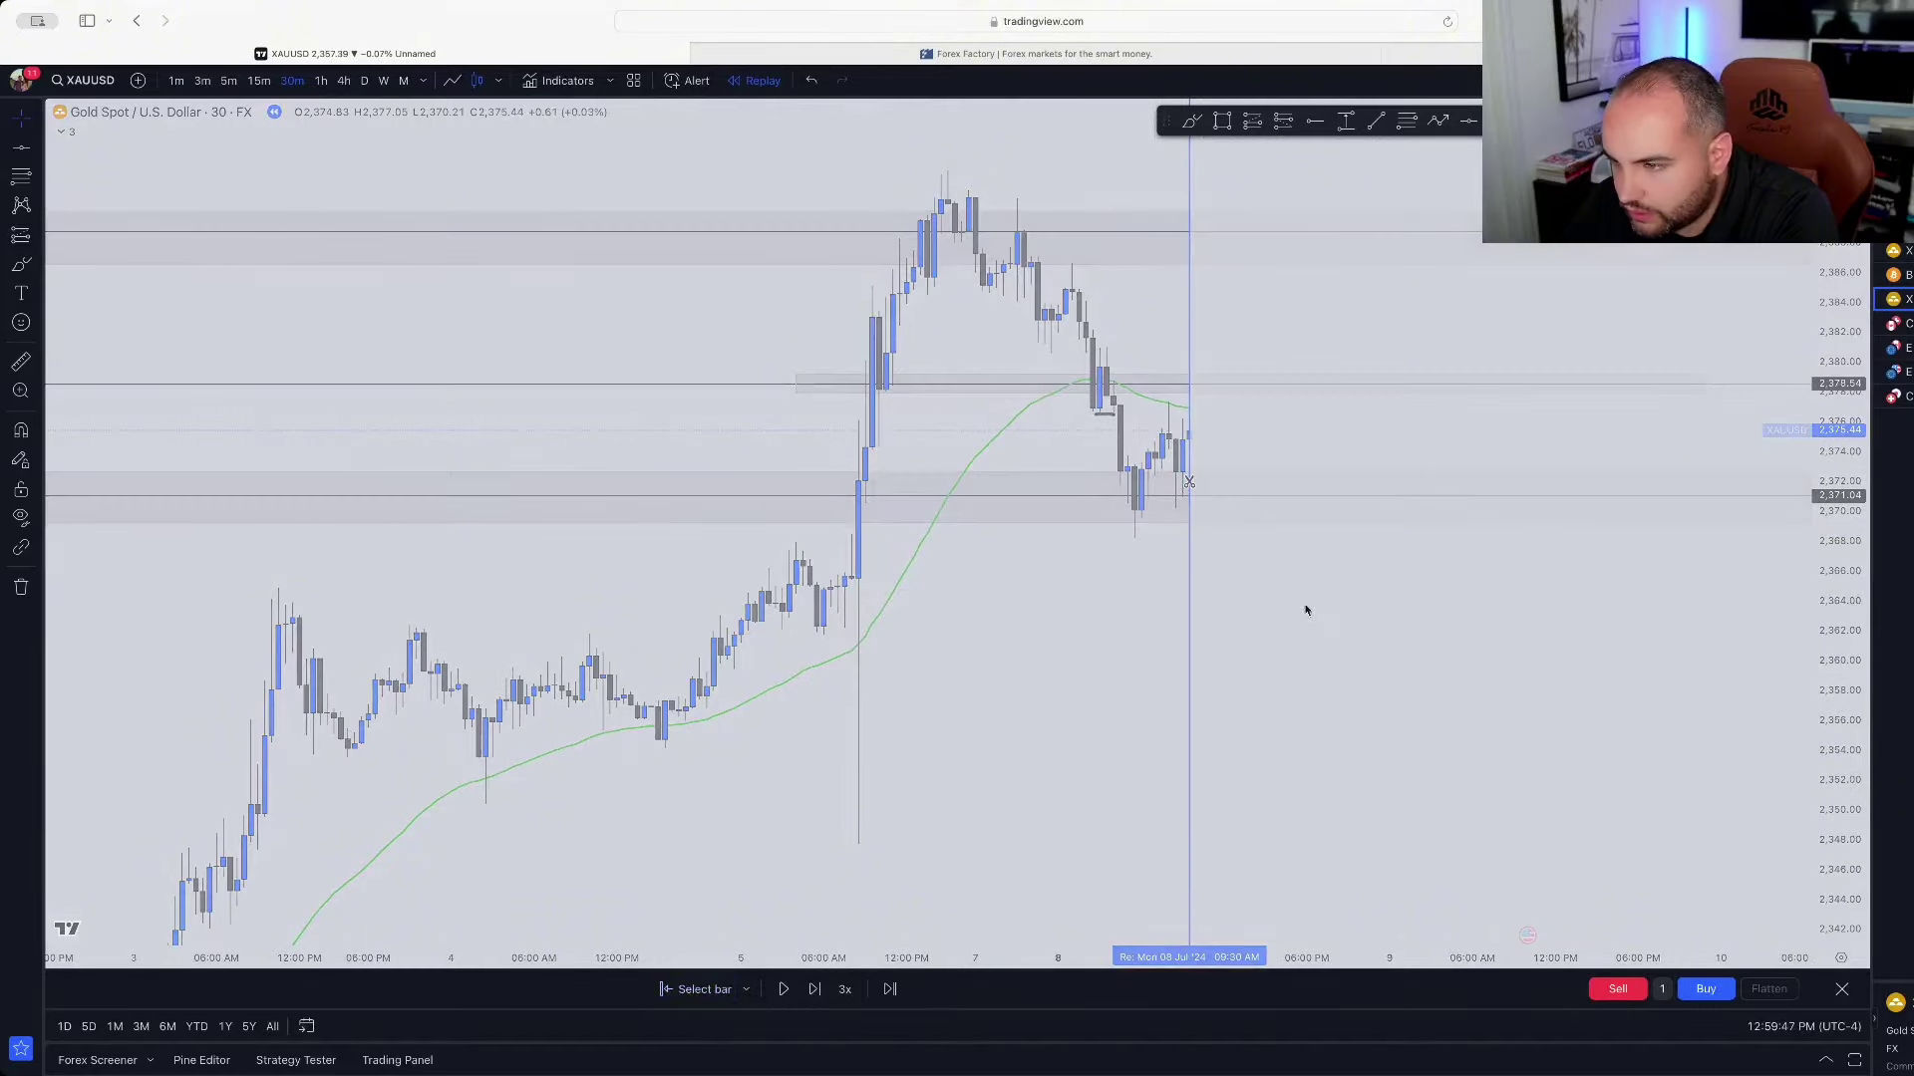
click(1397, 690)
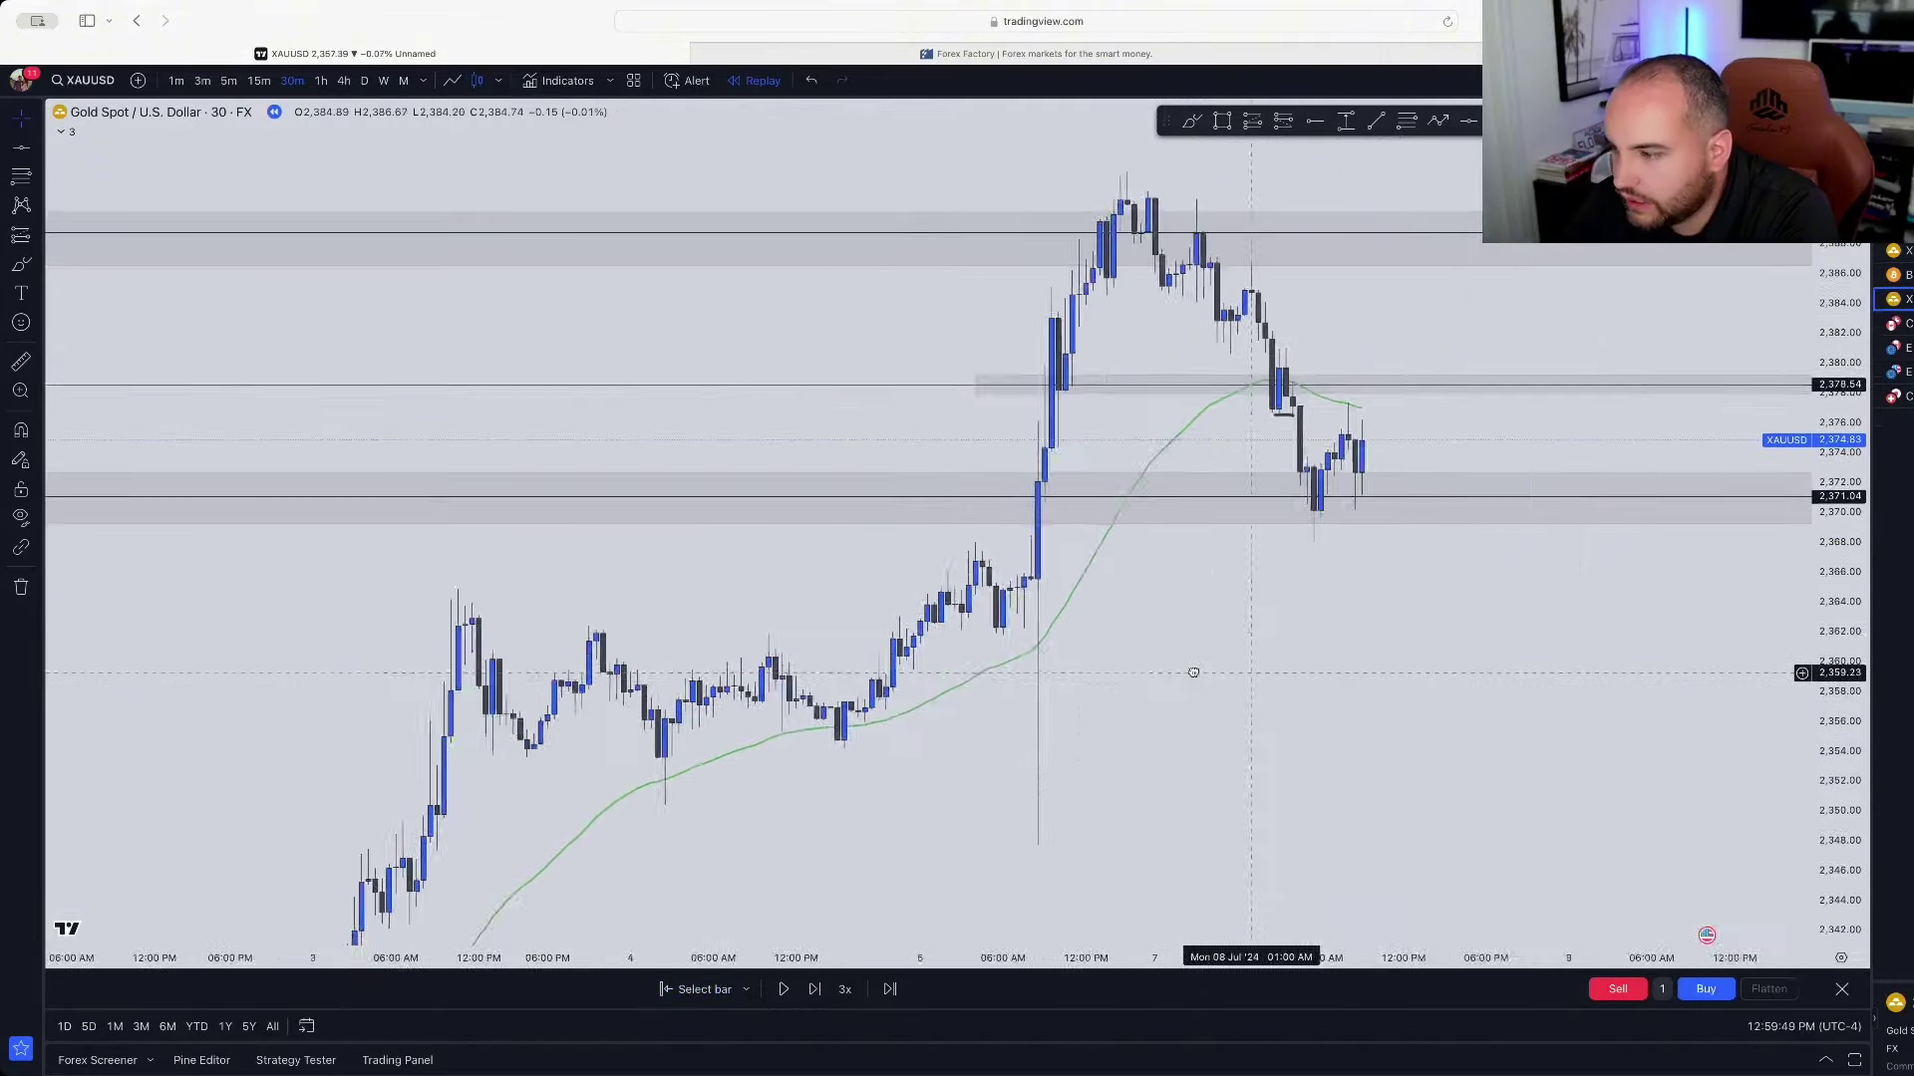
Step: On the 1-hour chart, draw a descending trend line from the 5 July swing high along the falling highs to 8 July 12:00 PM
click(327, 81)
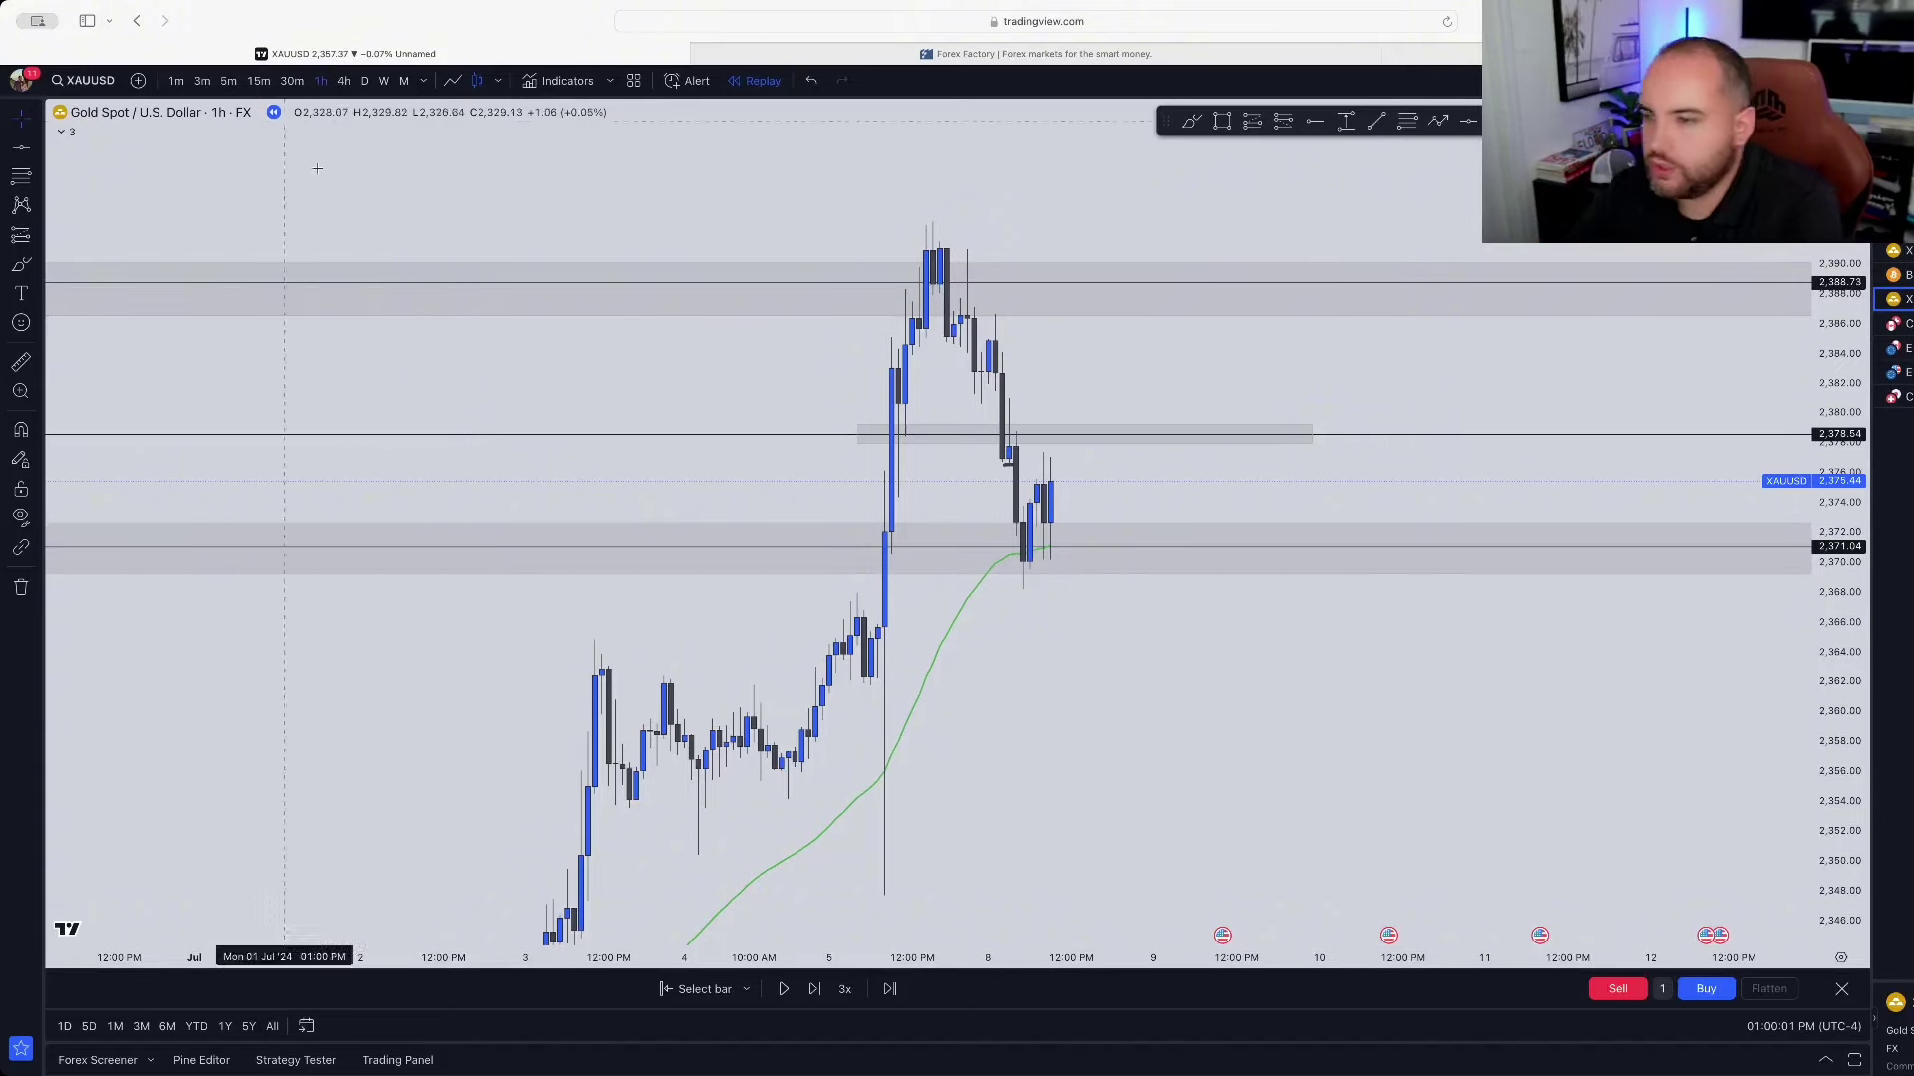
scroll(771, 462, up, 4)
mouse_move(644, 223)
mouse_down()
mouse_move(1197, 243)
mouse_move(1083, 256)
mouse_up()
click(1346, 122)
click(1374, 120)
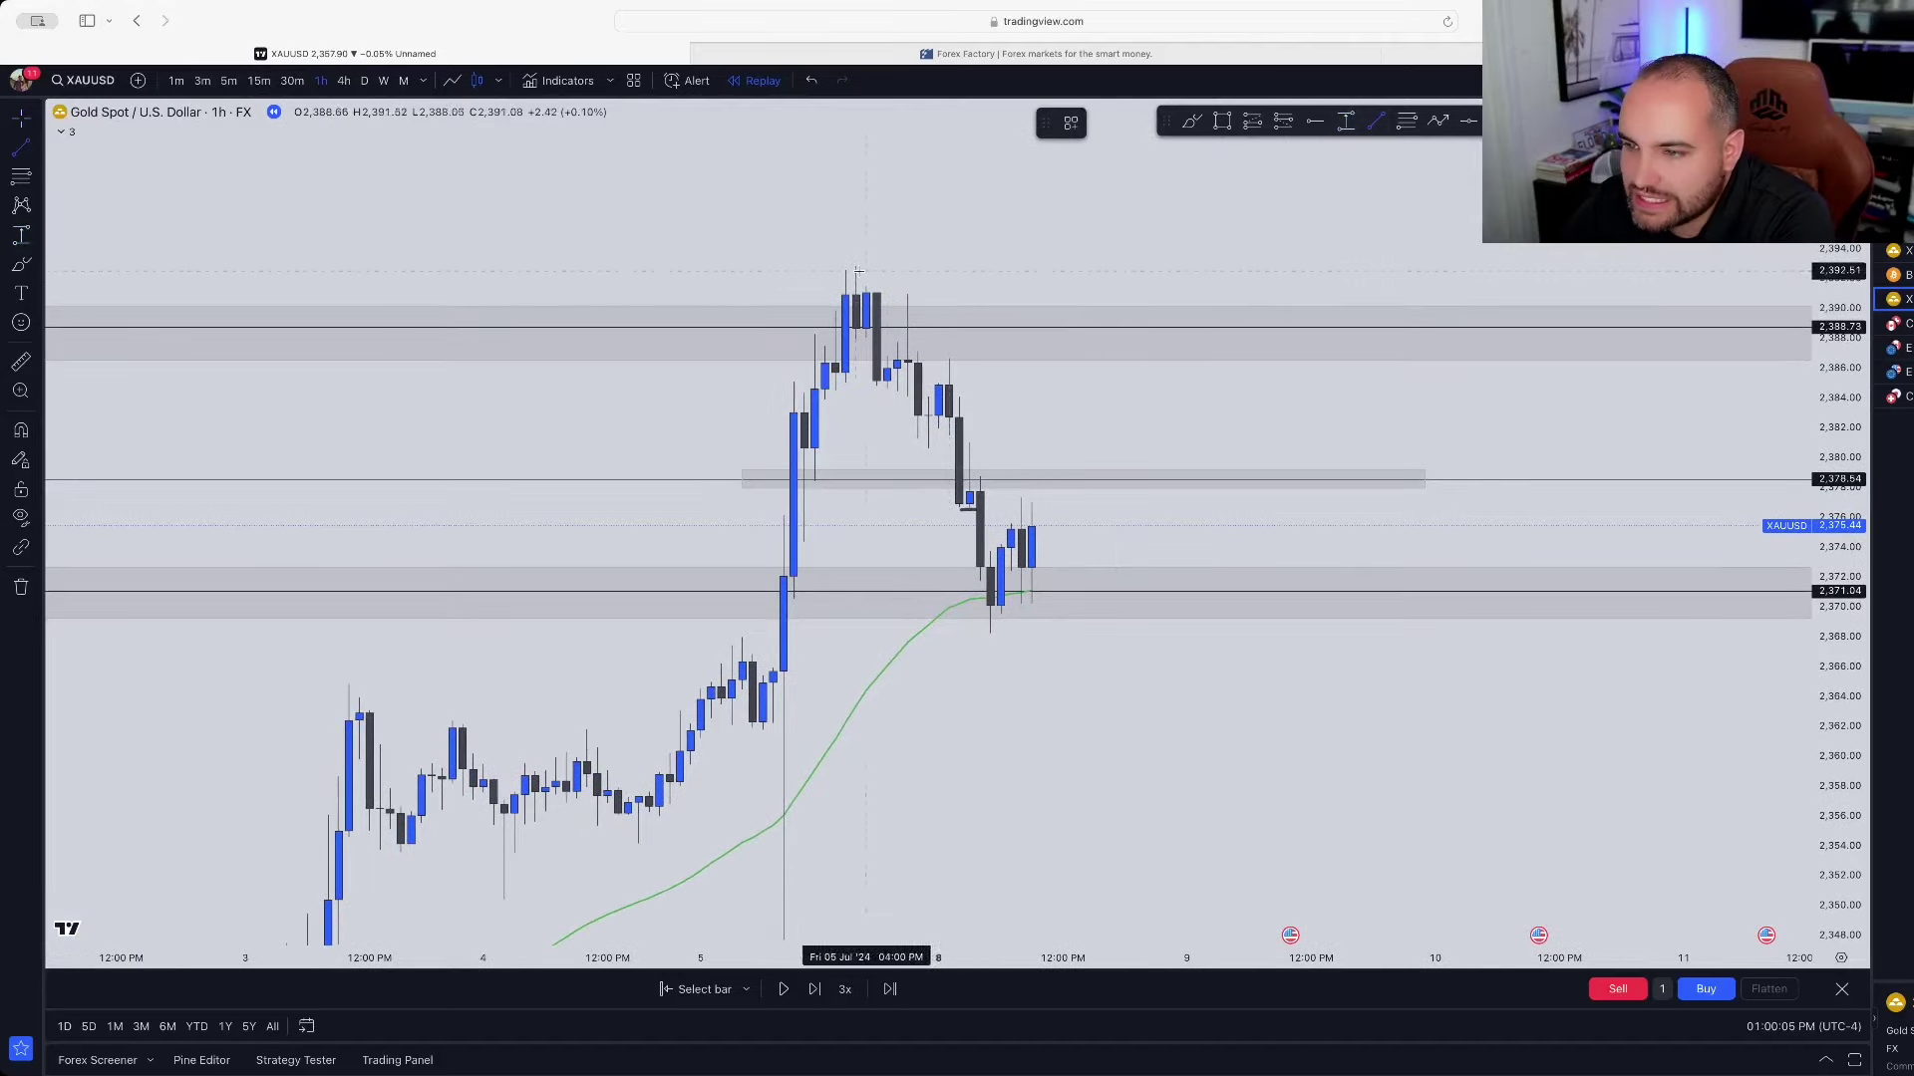
click(856, 262)
click(1058, 566)
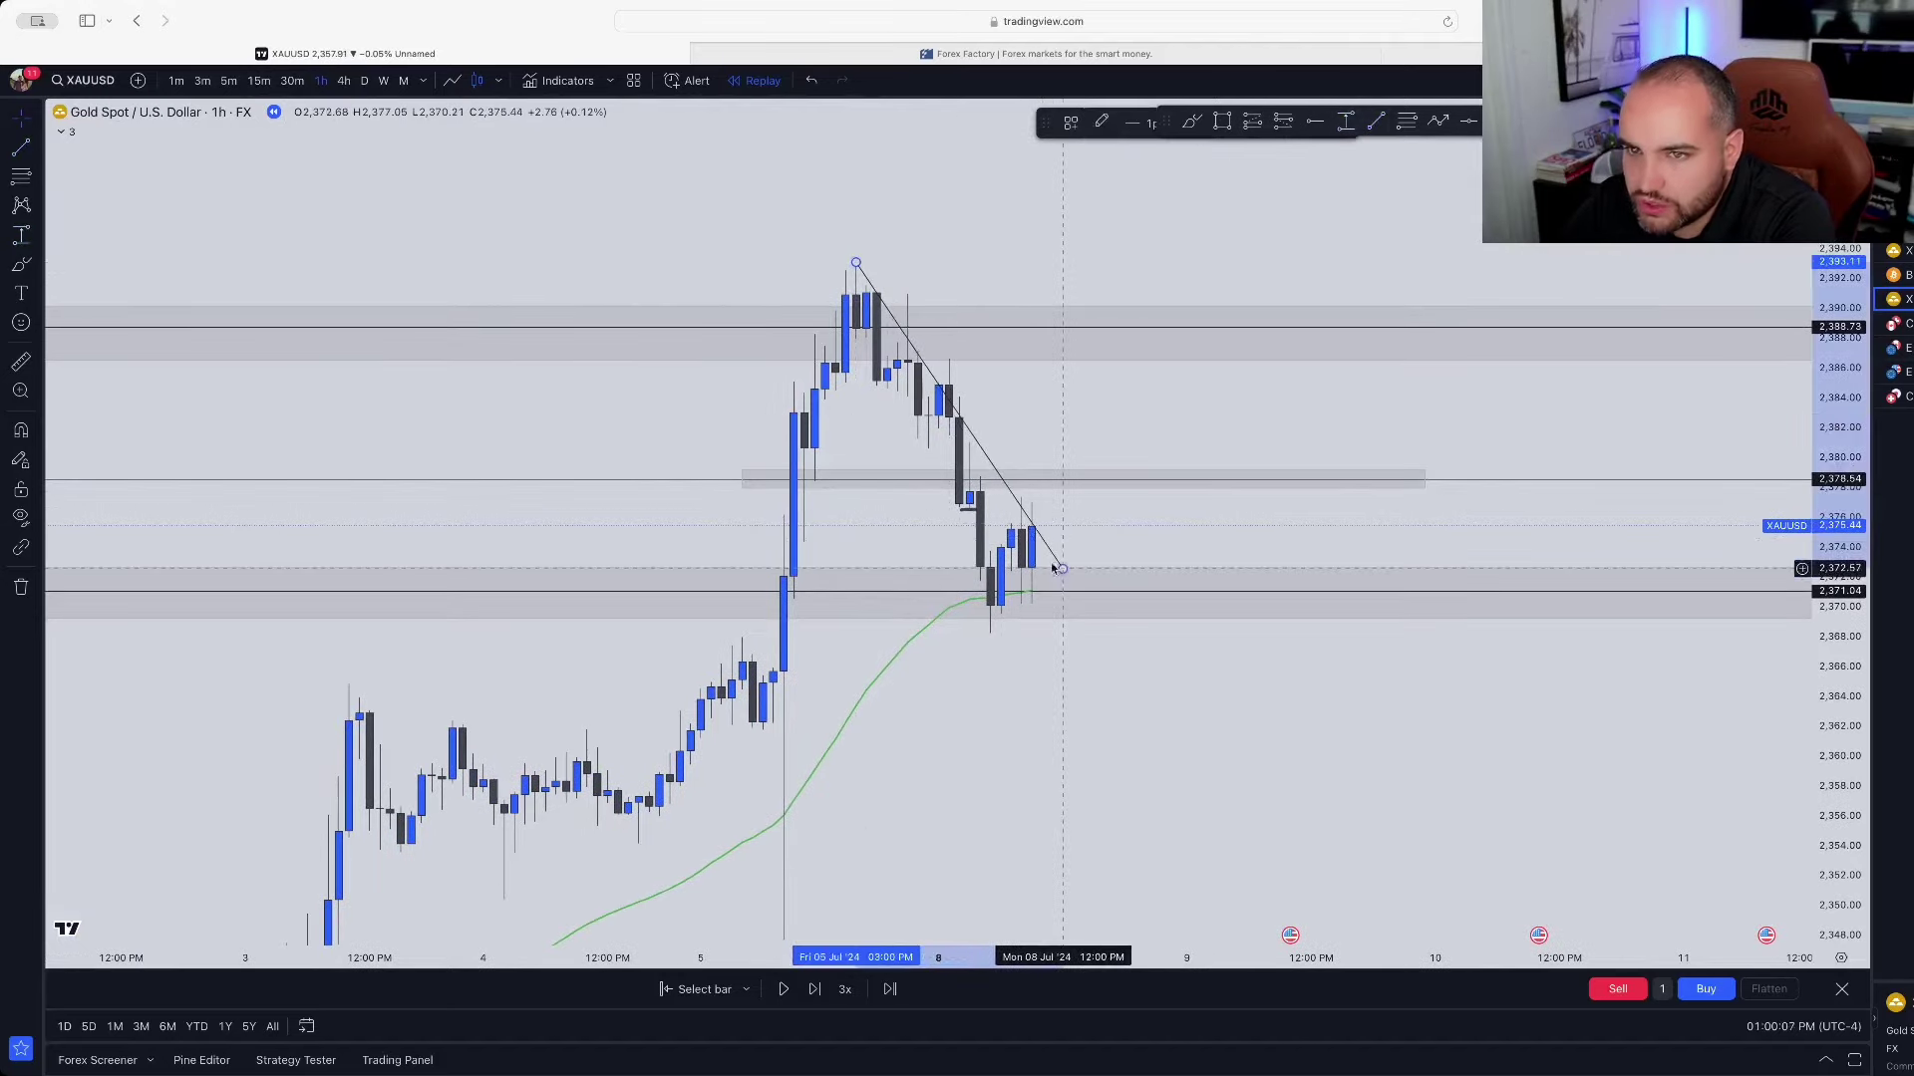
Step: Sketch freehand price projections past the trend line: a breakout with a retest rising to about 2,389, and a false breakout falling to about 2,360
scroll(780, 409, up, 3)
scroll(780, 409, up, 1)
mouse_move(509, 226)
mouse_down()
mouse_move(692, 269)
mouse_move(948, 226)
mouse_up()
click(1191, 121)
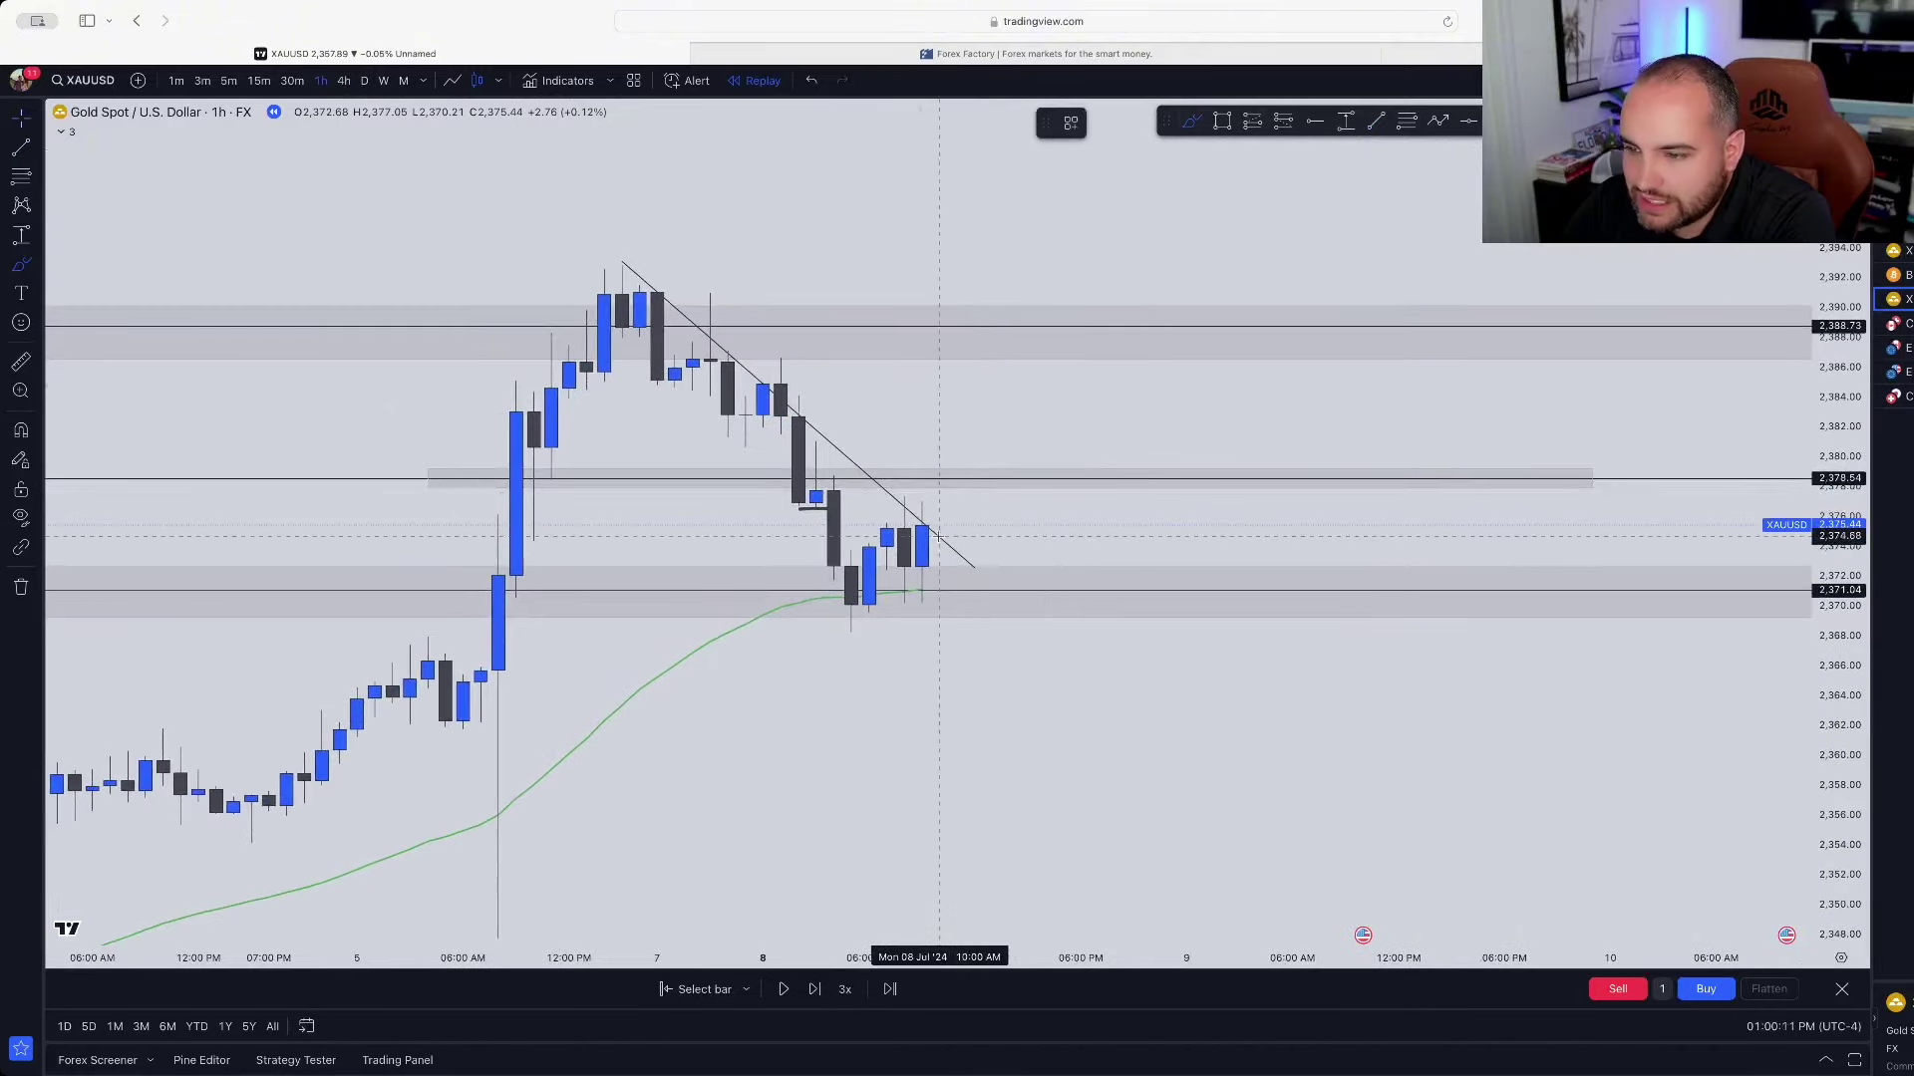
mouse_move(923, 533)
mouse_down()
mouse_move(949, 448)
mouse_move(965, 526)
mouse_move(988, 522)
mouse_move(1046, 319)
mouse_up()
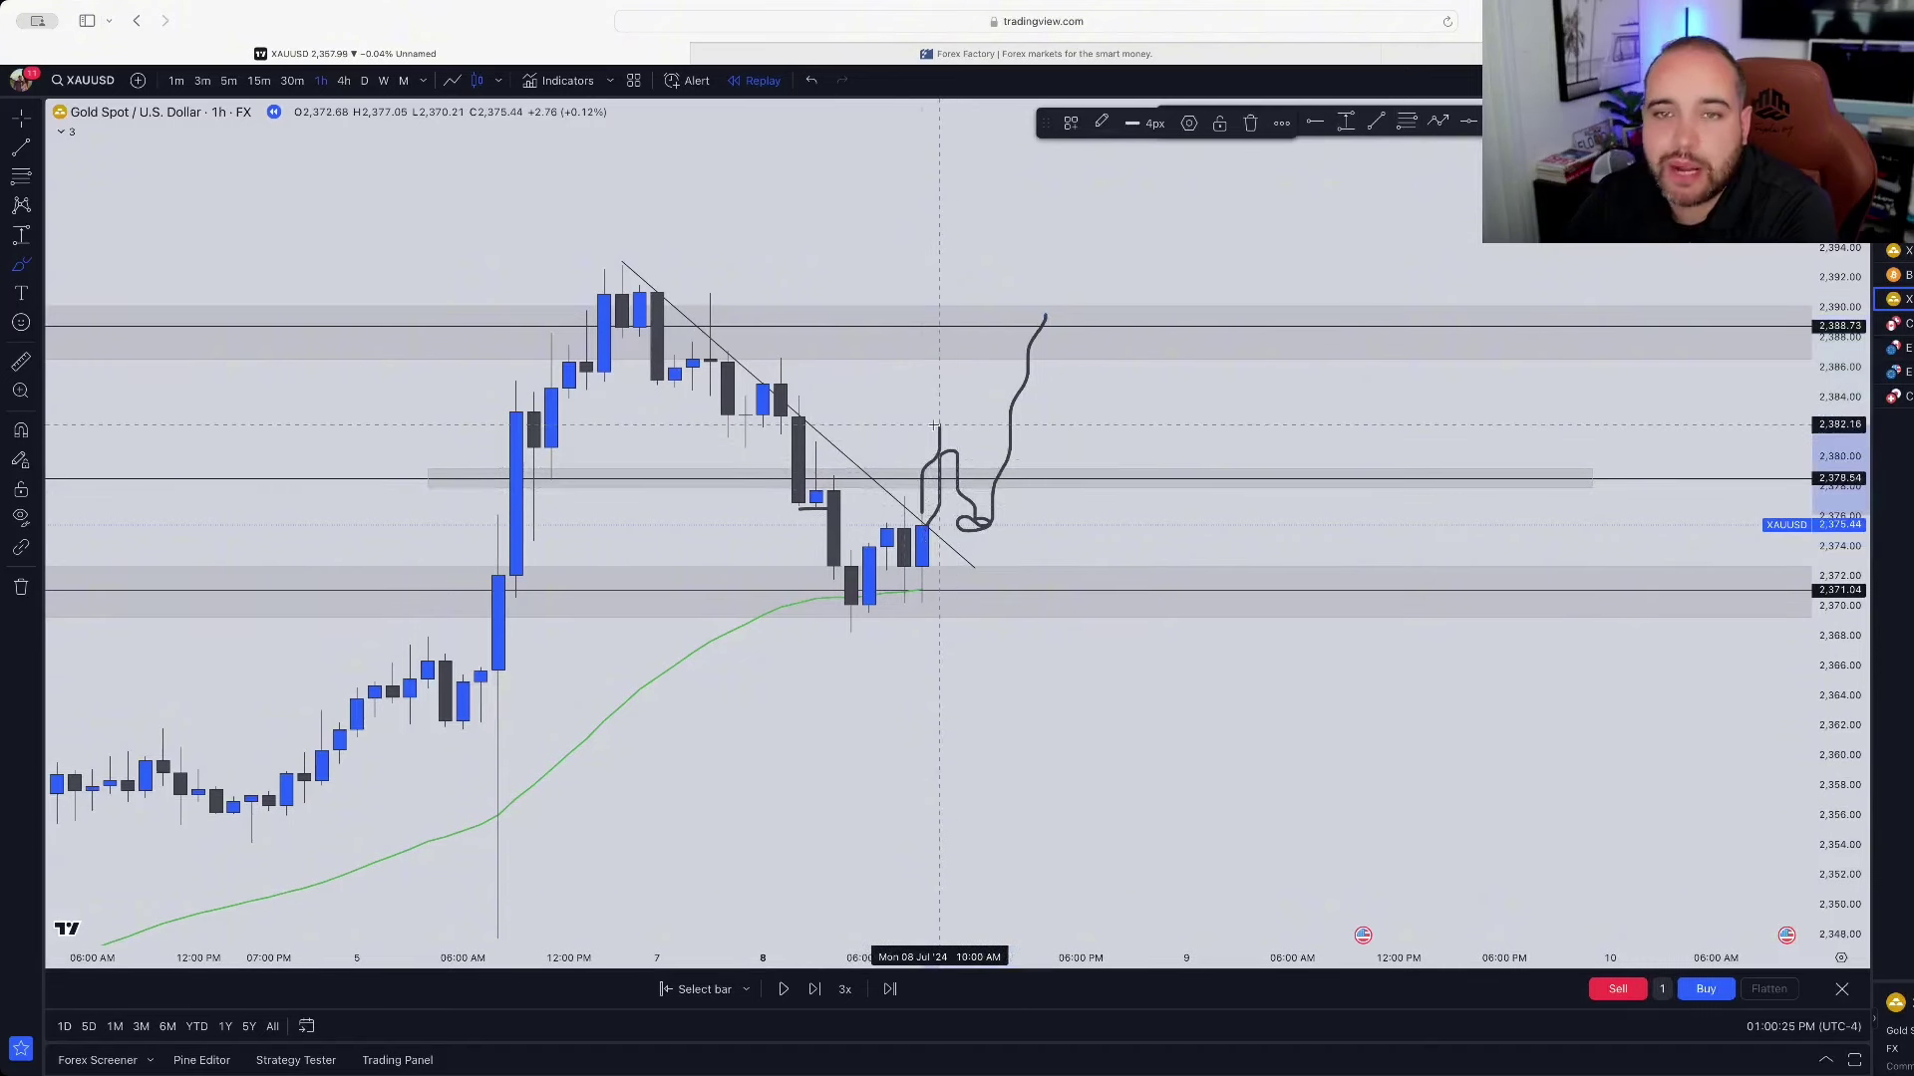
drag(935, 427, 1010, 766)
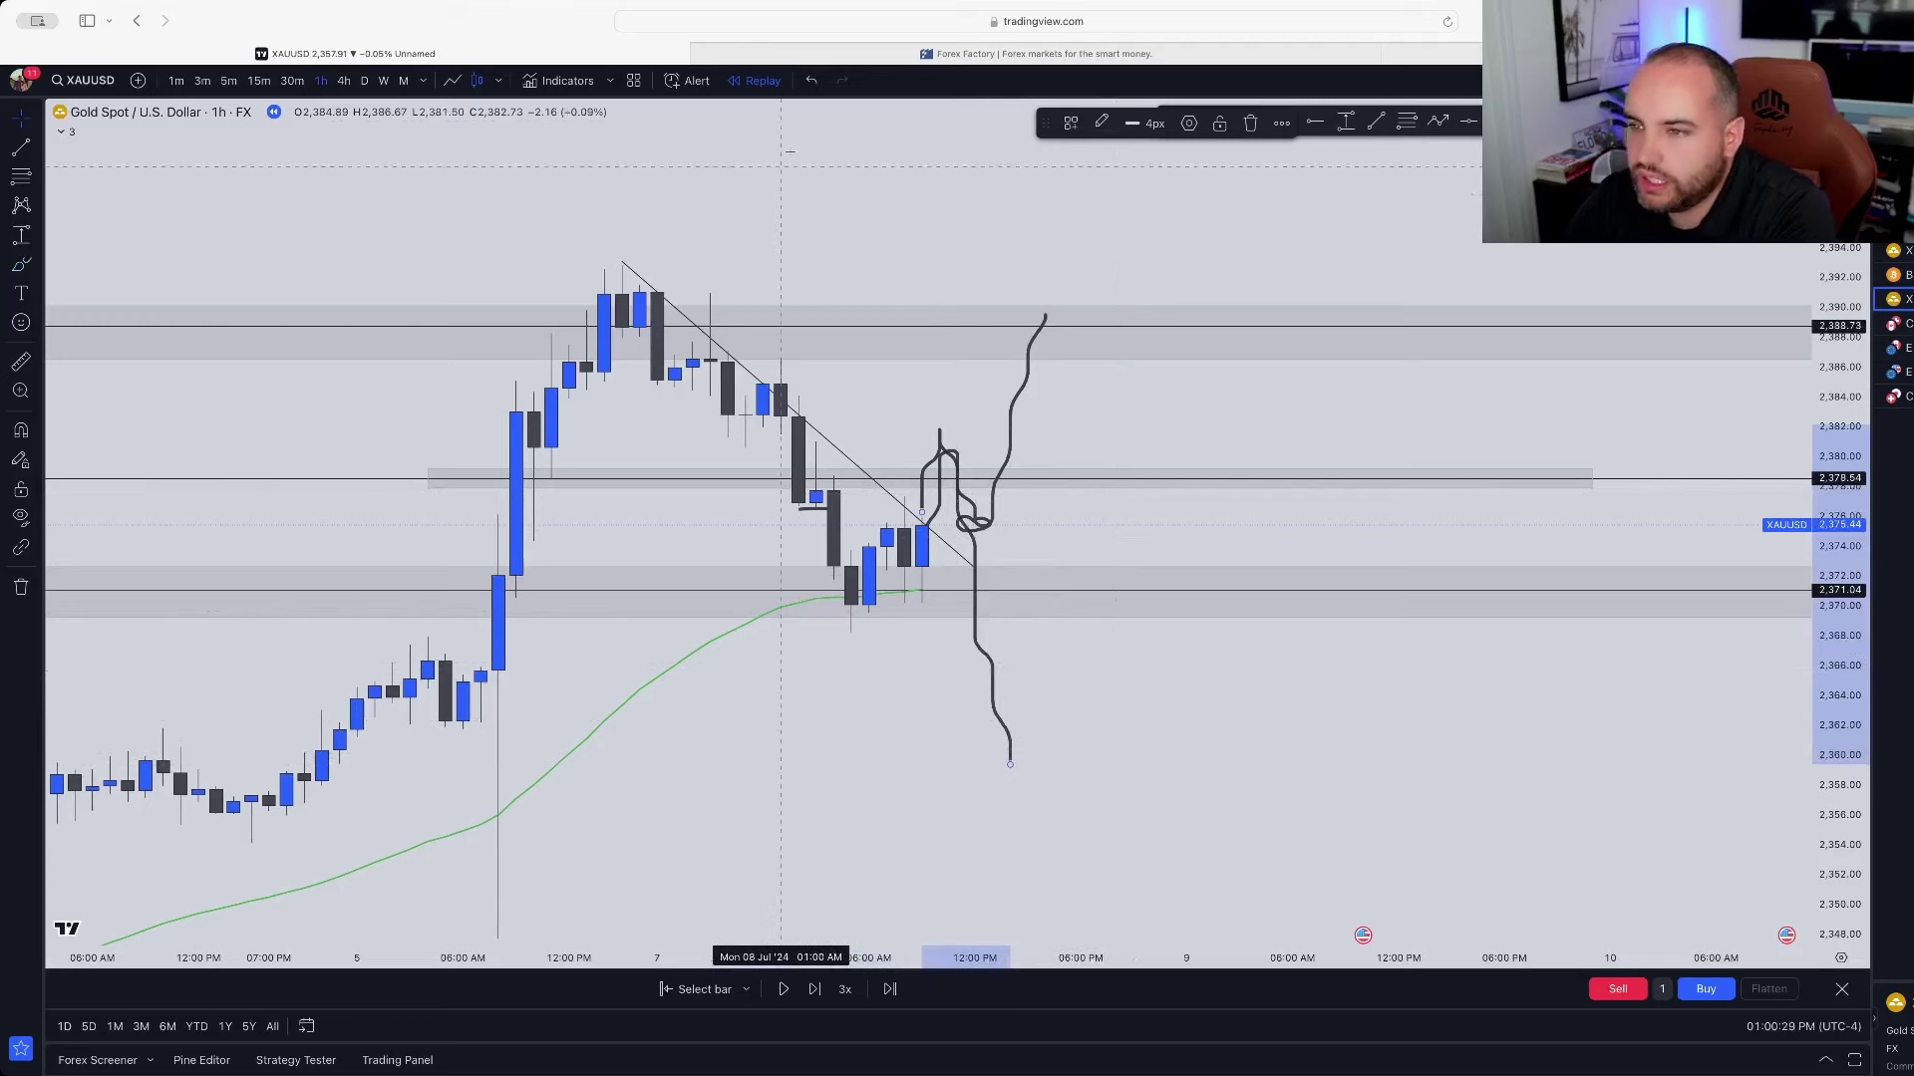
Step: Undo the freehand projection strokes and delete the descending trend line
click(811, 80)
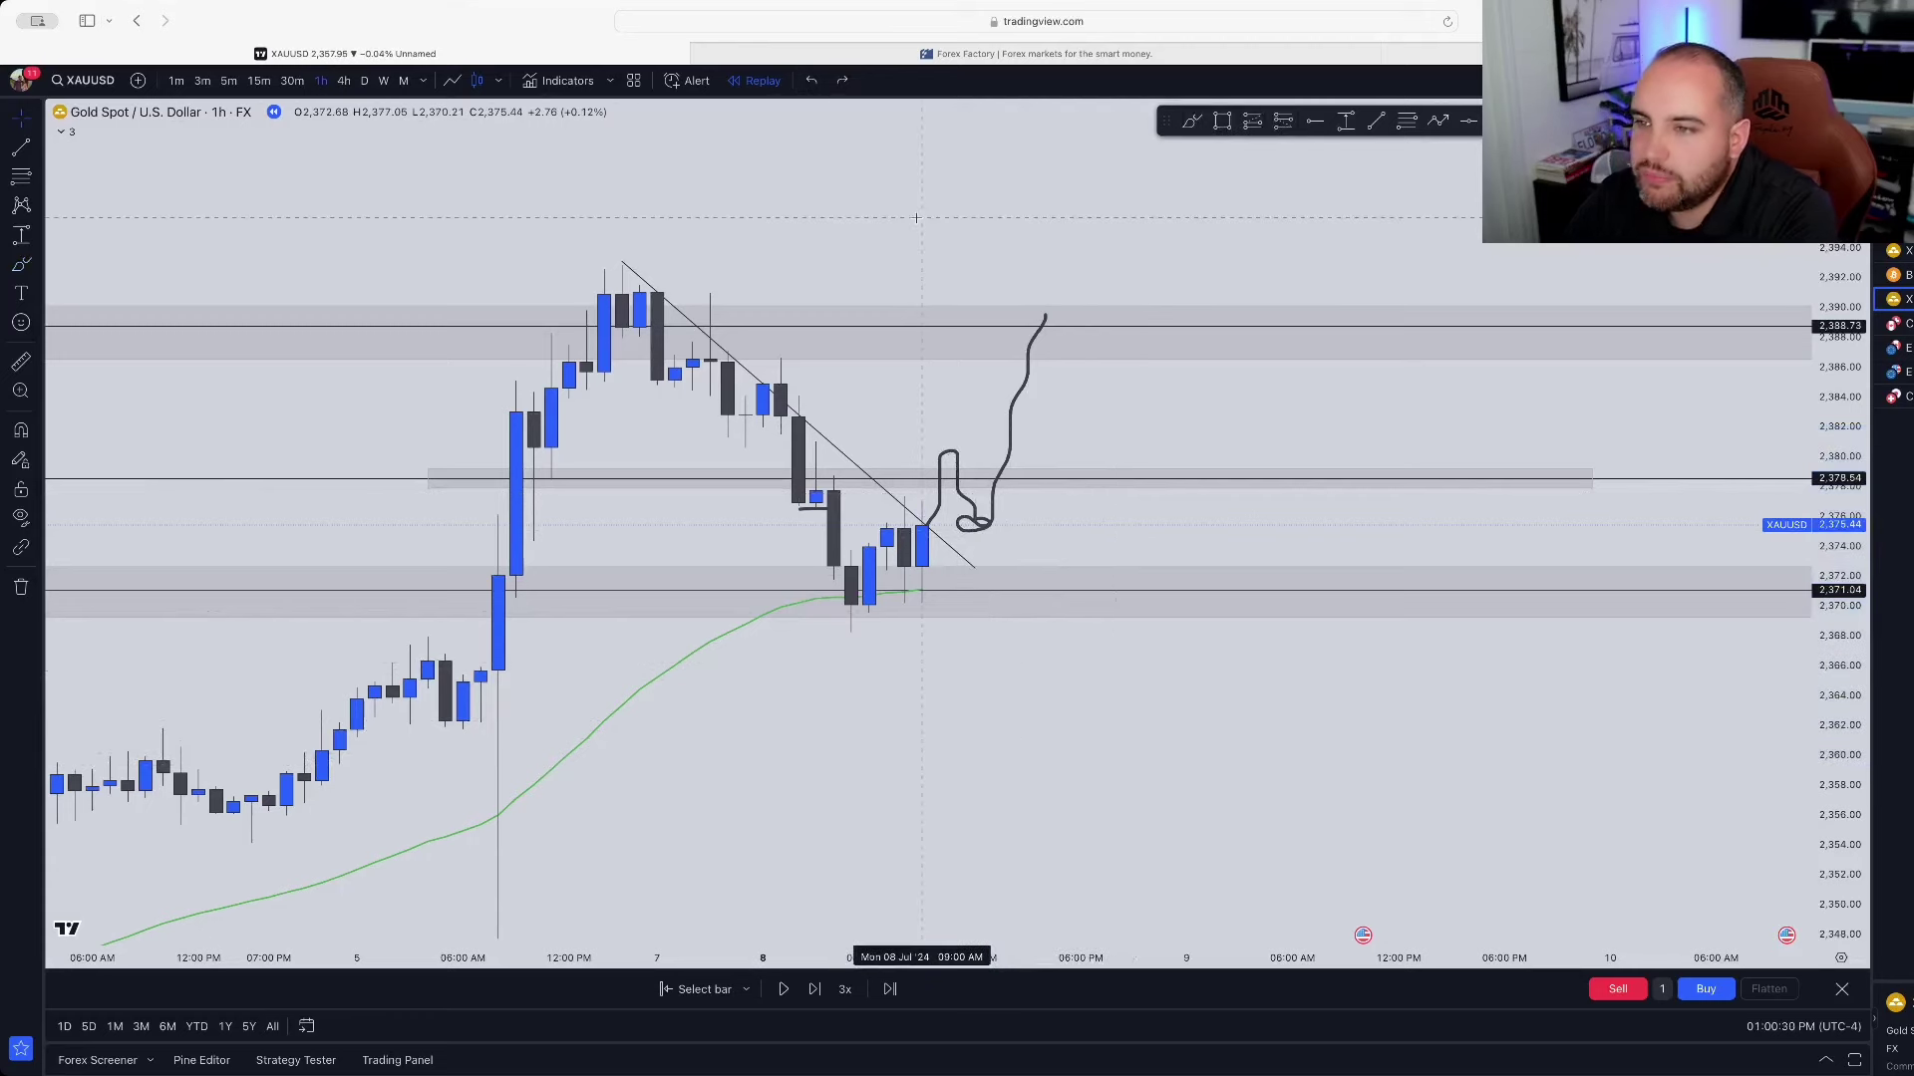
click(811, 80)
drag(976, 398, 1031, 310)
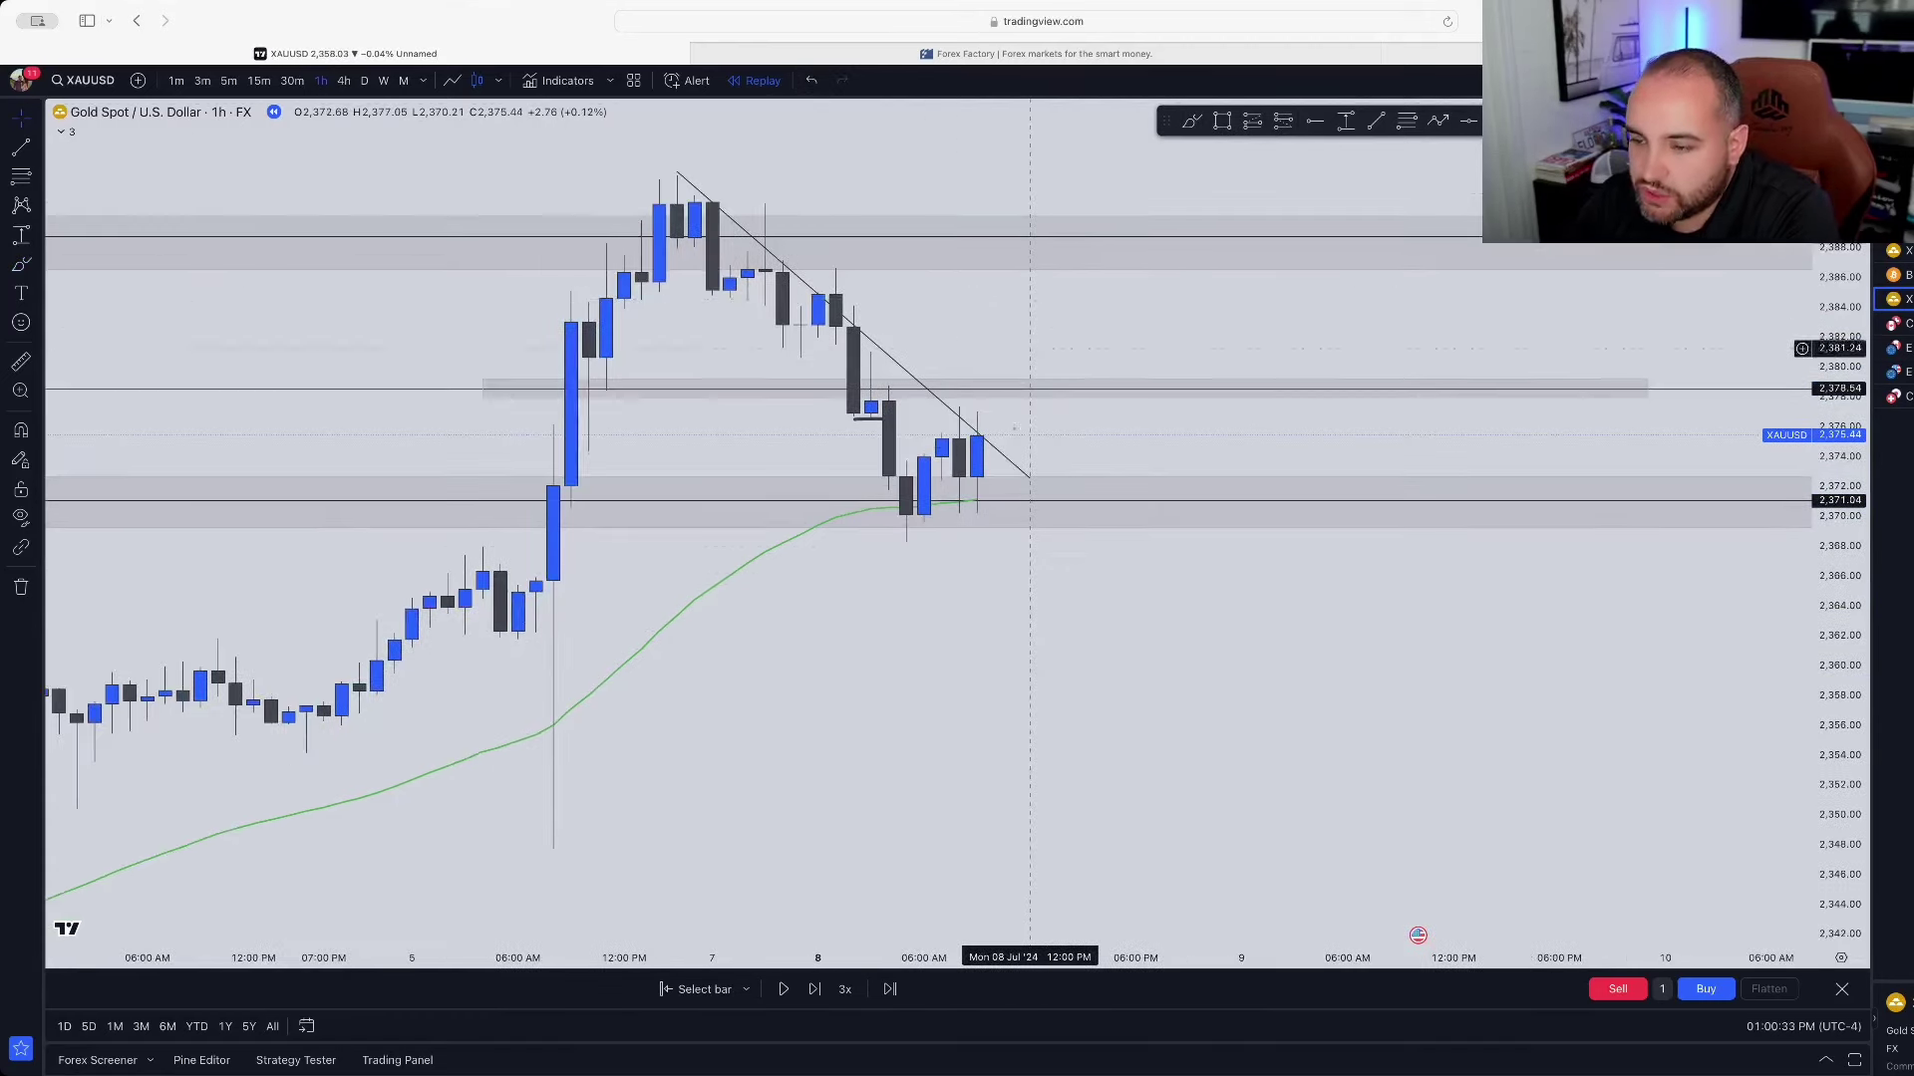
drag(961, 614, 922, 619)
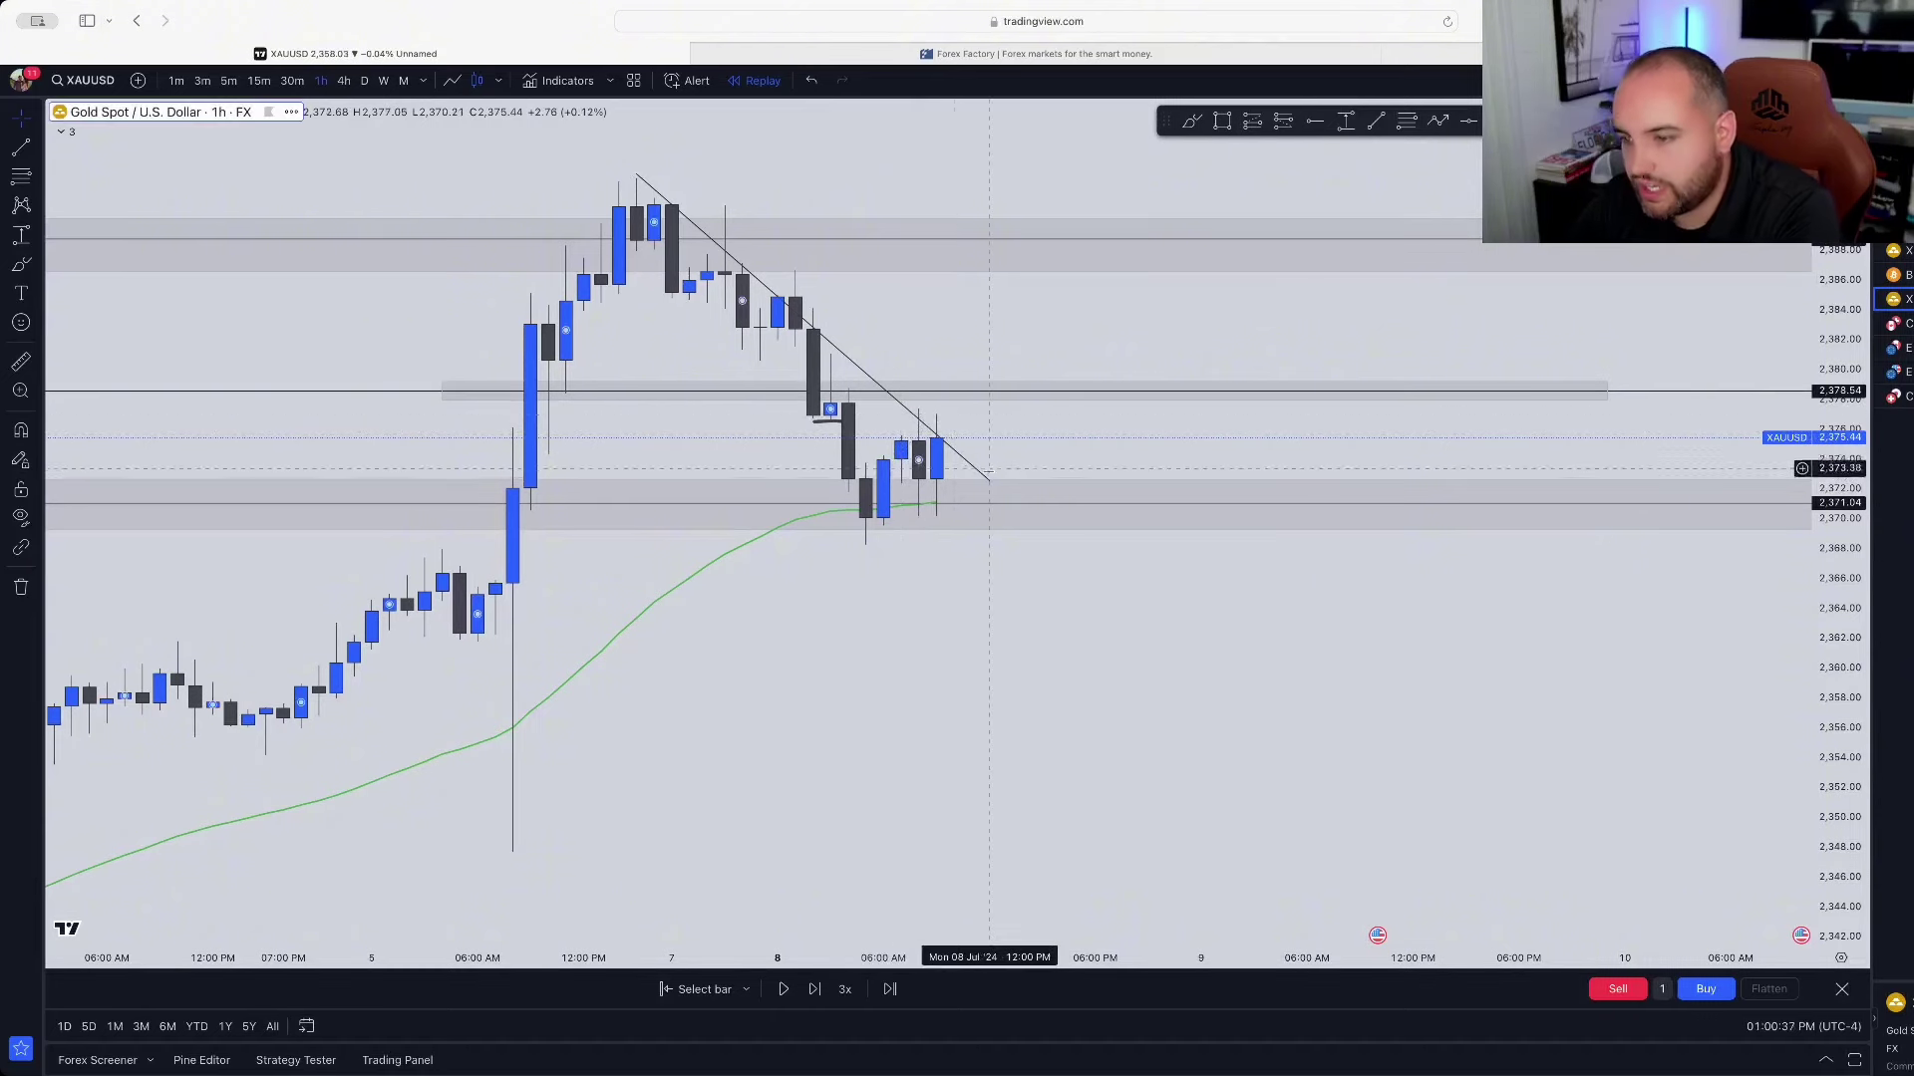
click(990, 481)
key(BackSpace)
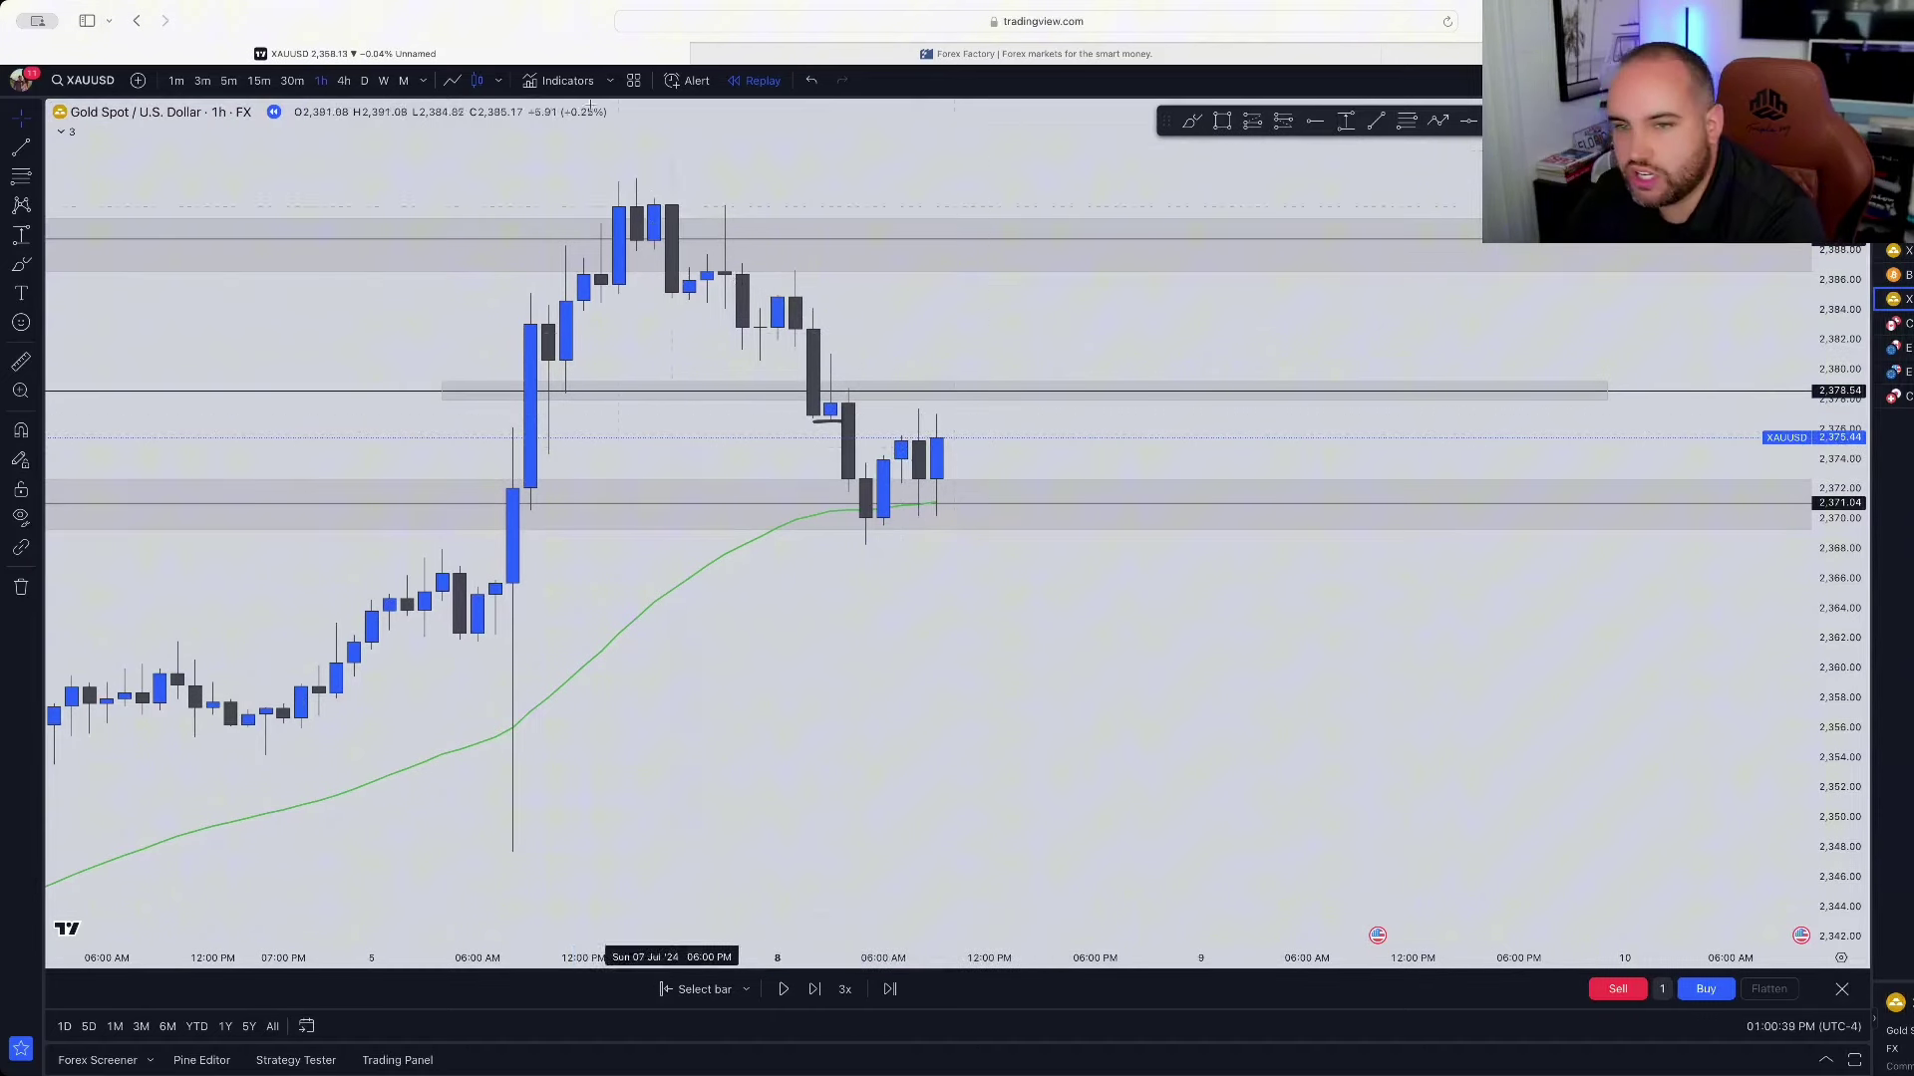
Step: Examine the price action around the marked zones on the 4-hour chart
click(343, 80)
drag(826, 290, 1203, 267)
drag(1845, 261, 1767, 606)
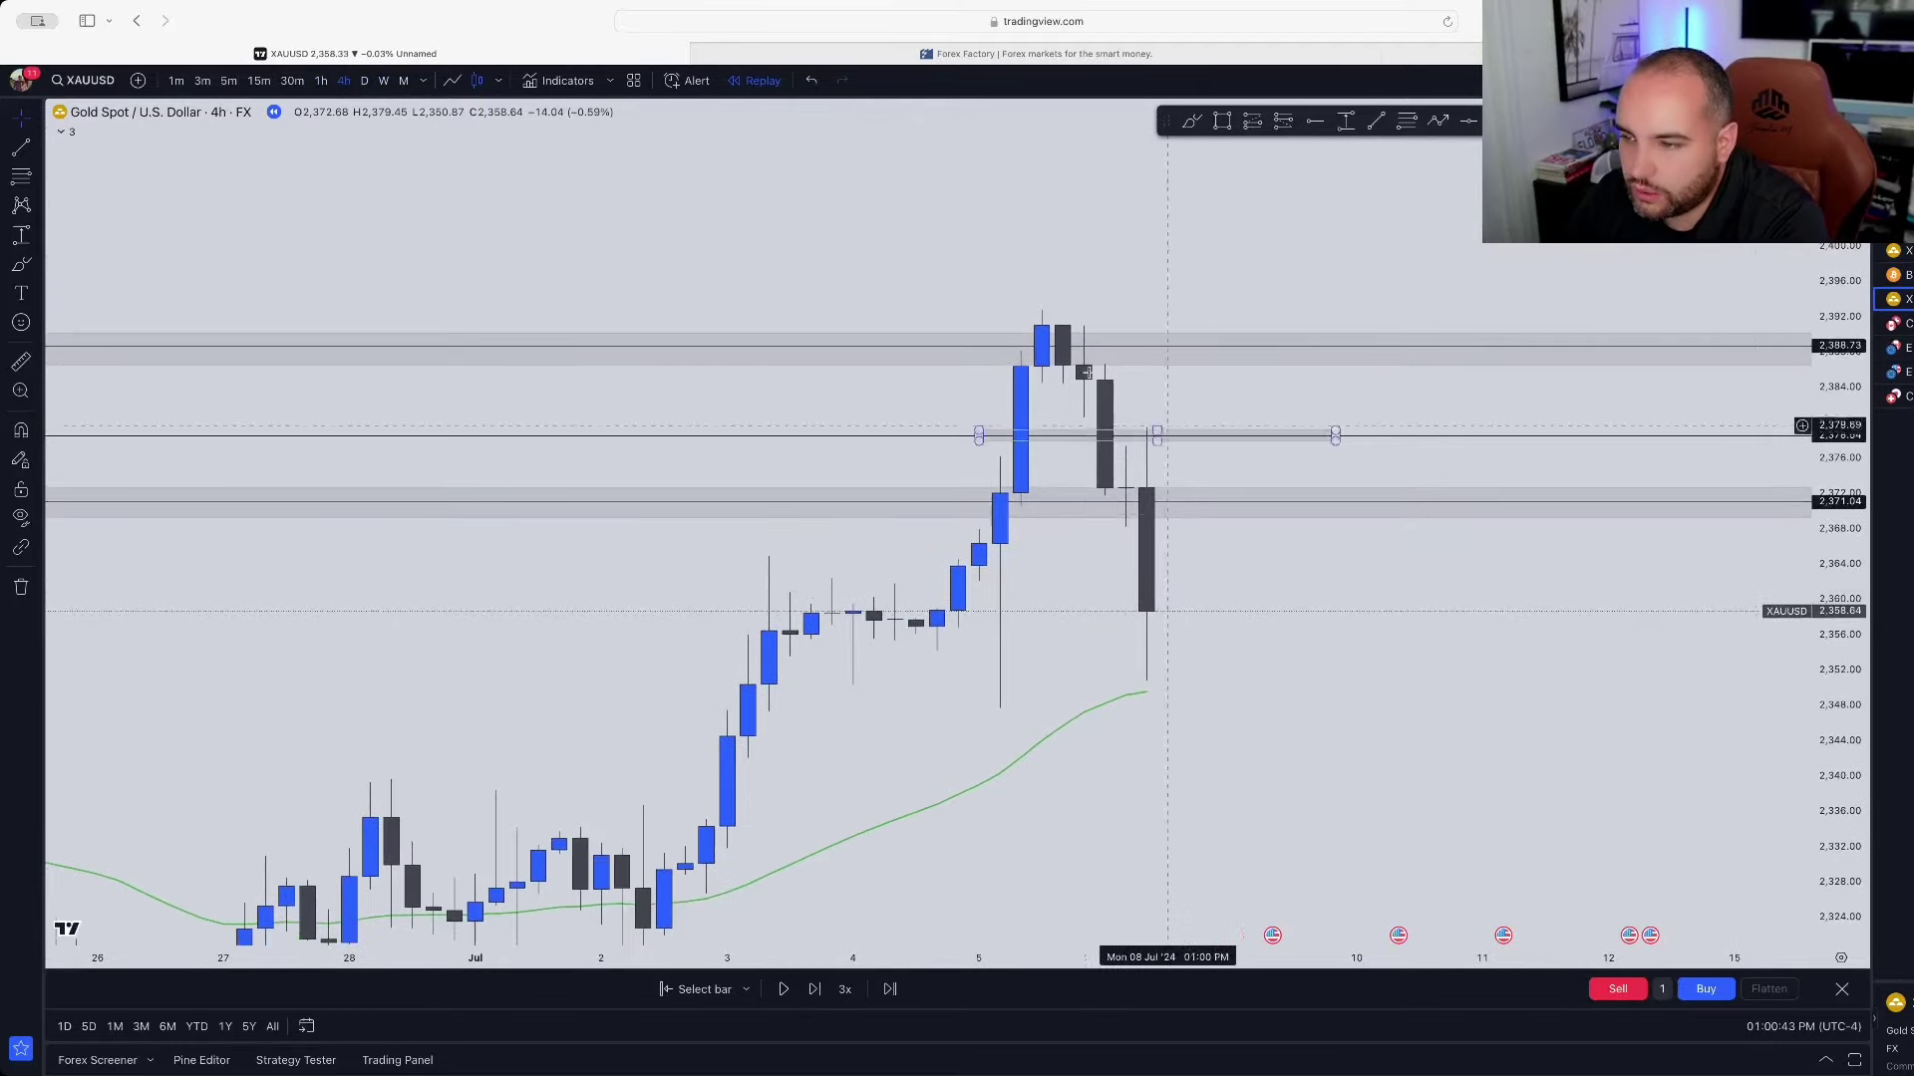
drag(1008, 259, 889, 182)
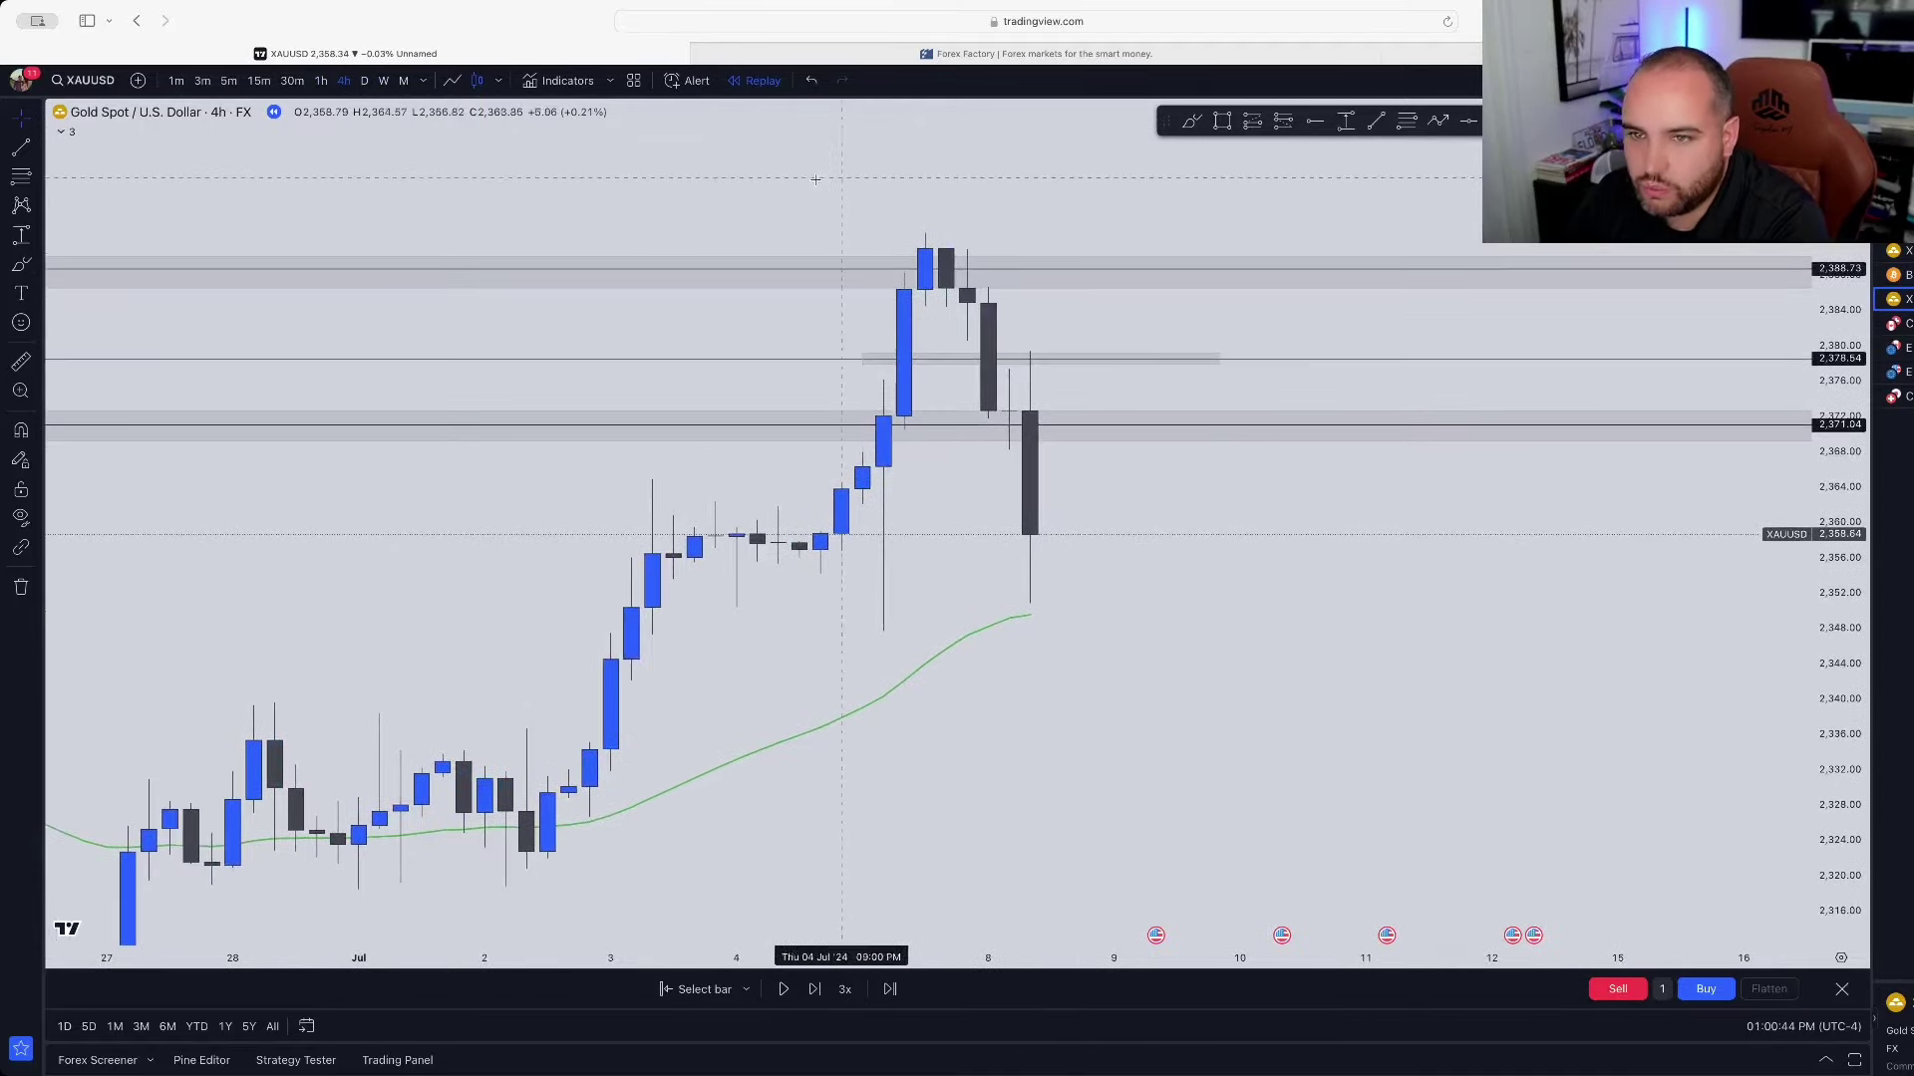
Step: Examine the rally and pullback around the 2,378.54 and 2,371.04 zones on the 1-hour chart
click(320, 79)
scroll(999, 487, down, 3)
drag(1166, 583, 947, 640)
scroll(1190, 620, down, 2)
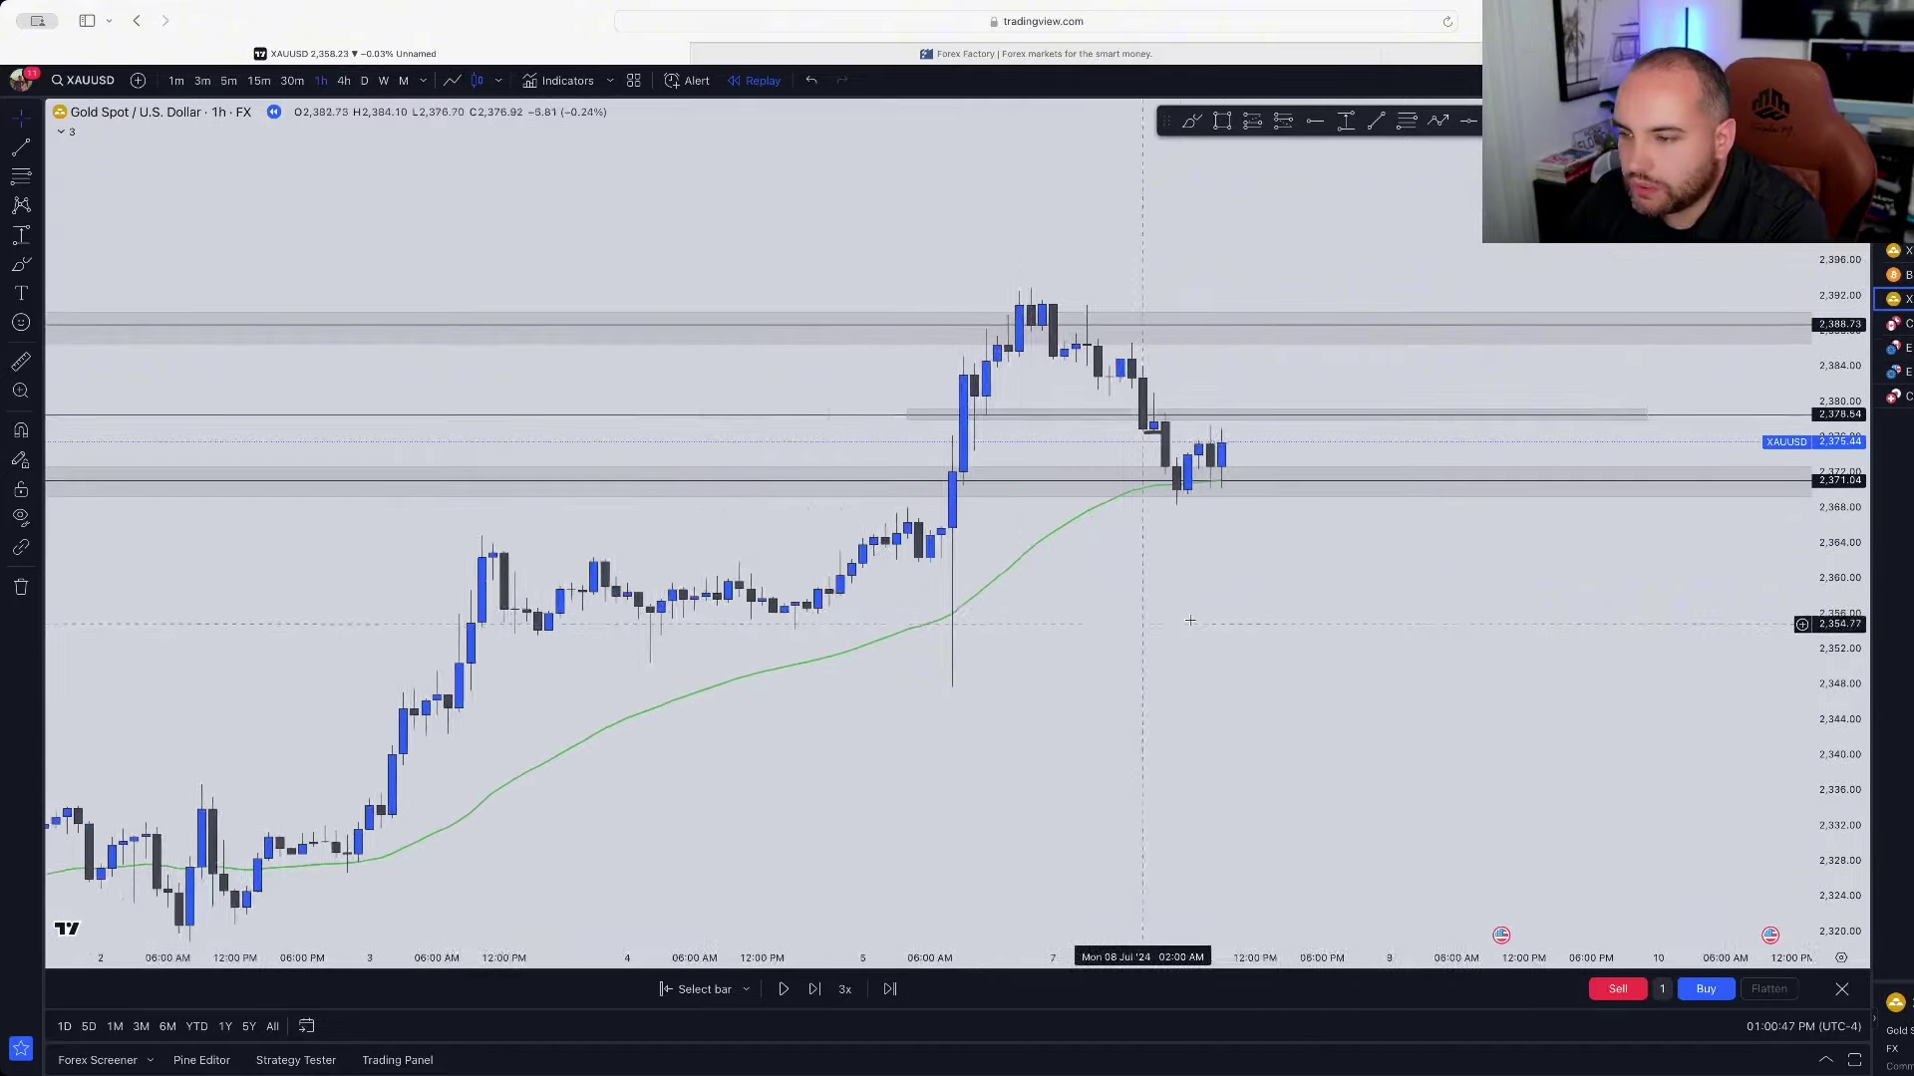
drag(1190, 620, 1078, 587)
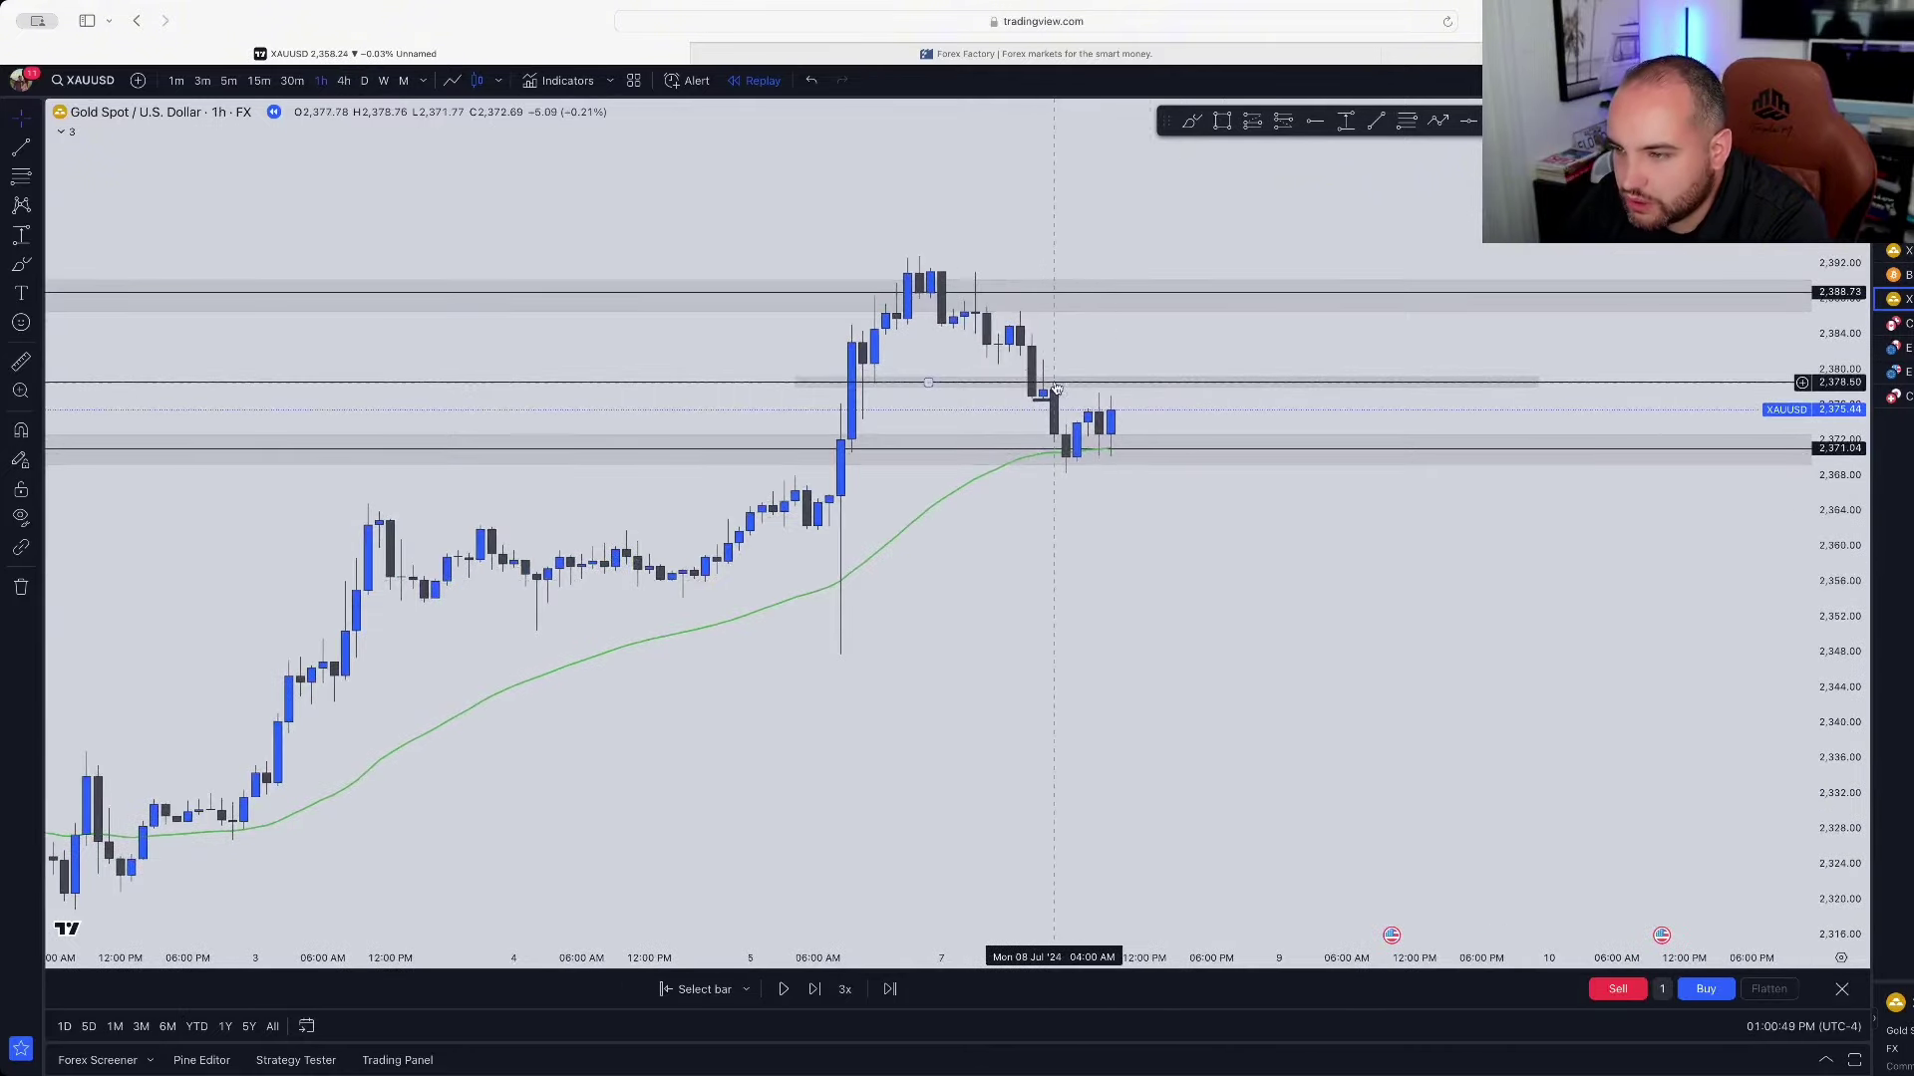
drag(1313, 350, 1036, 360)
scroll(1034, 361, down, 3)
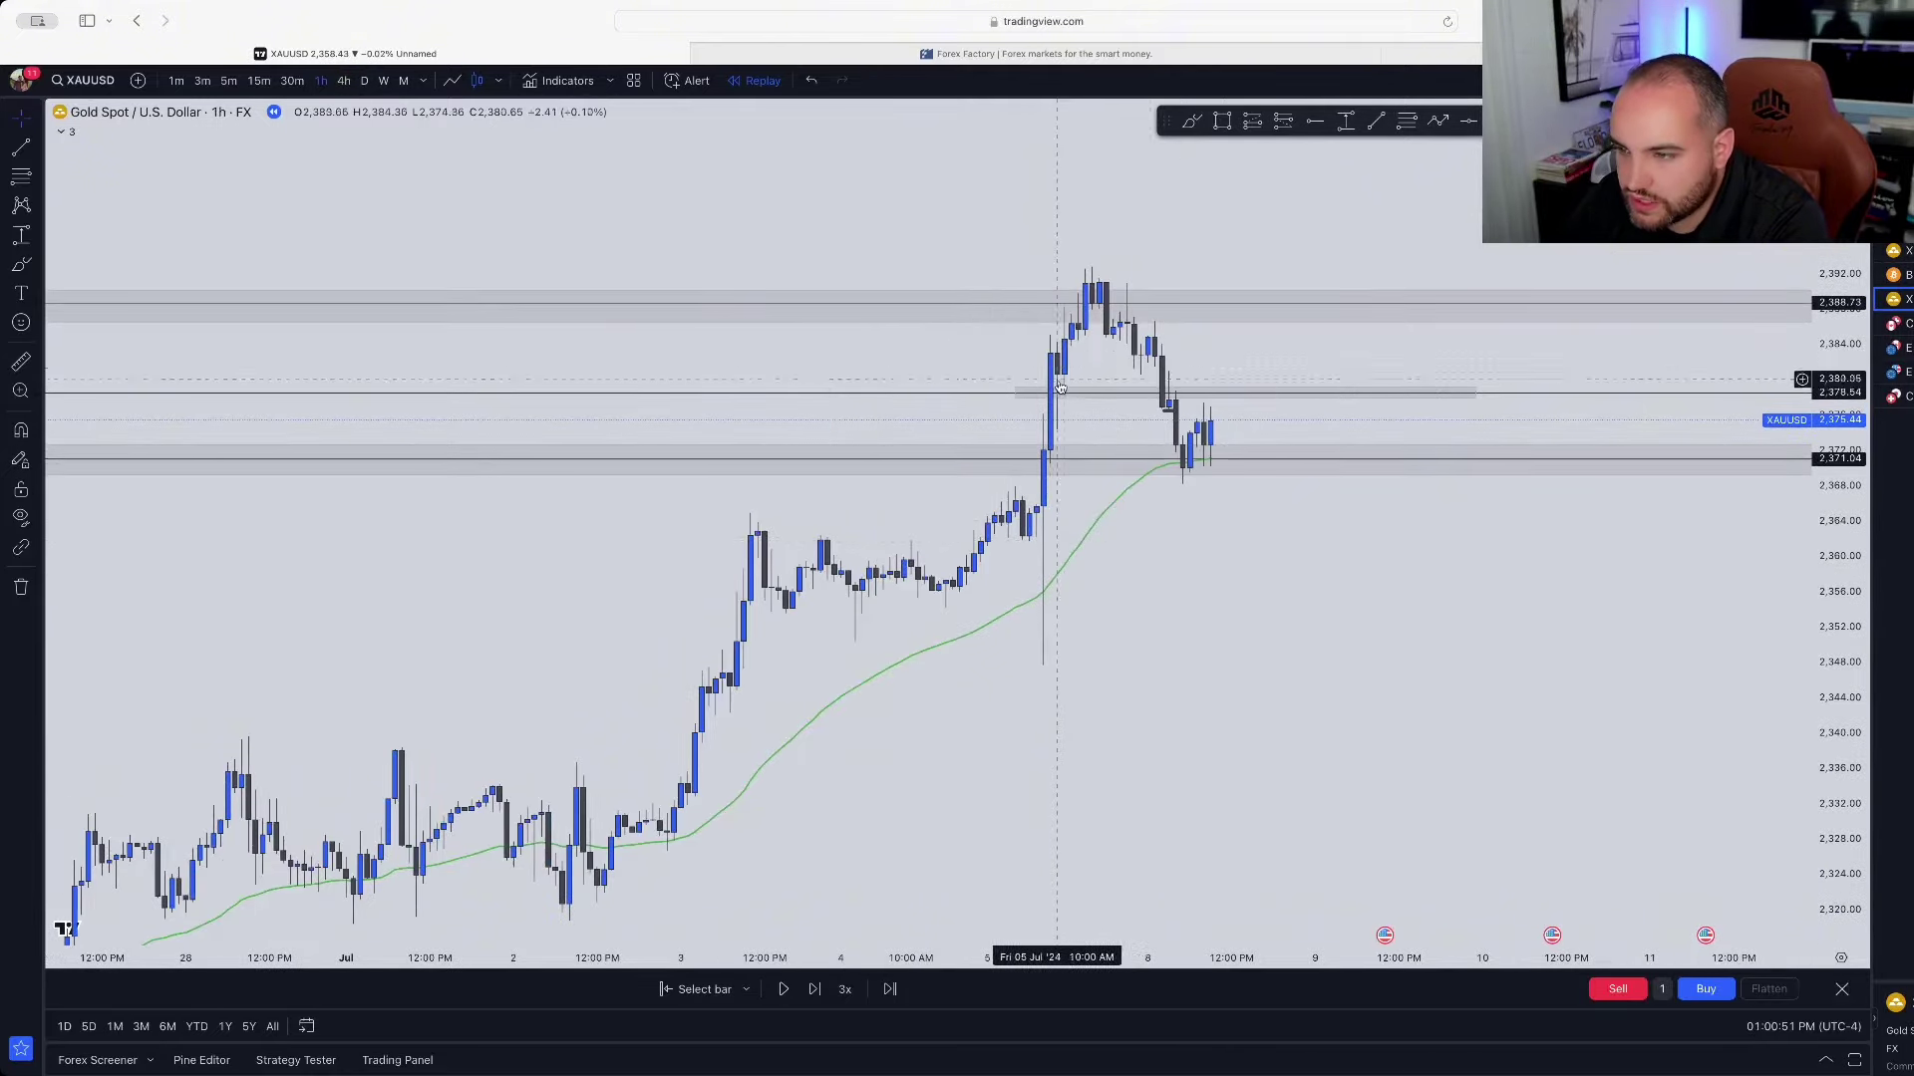
scroll(1061, 499, right, 5)
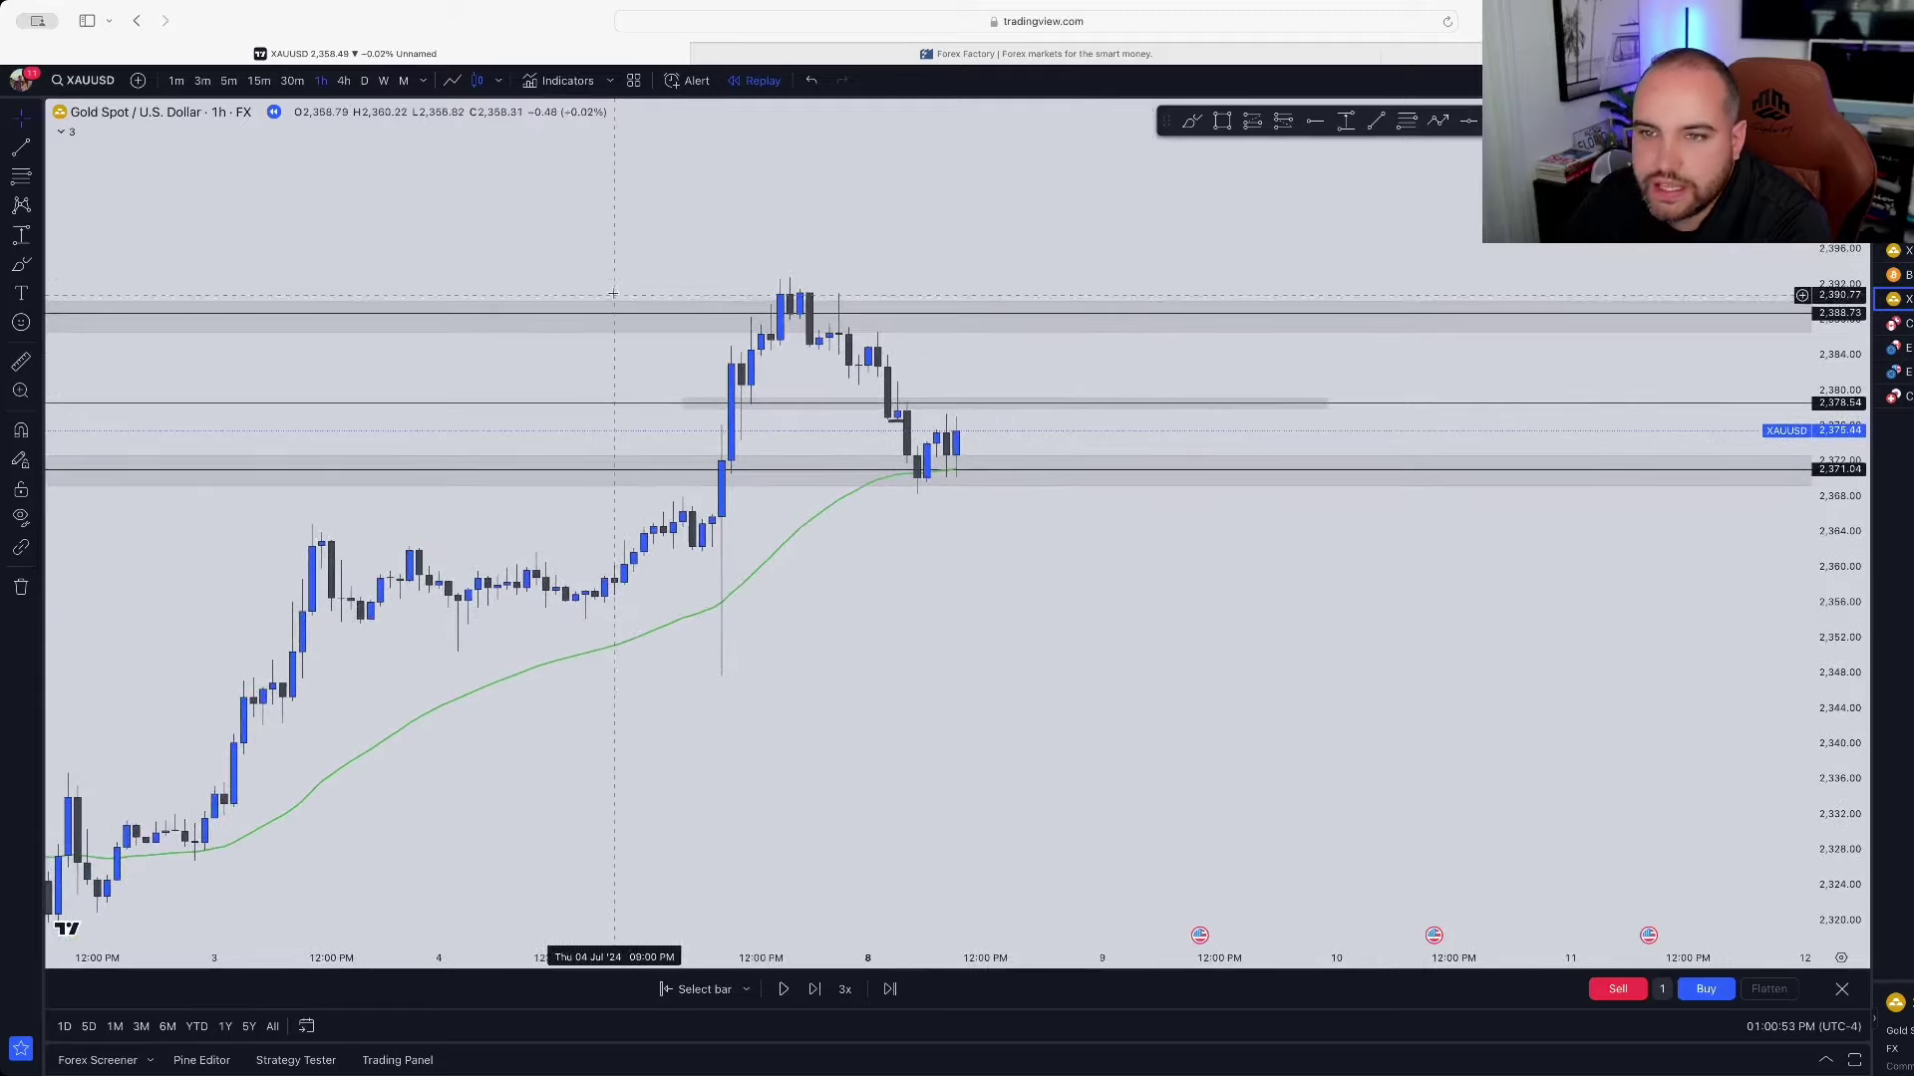
Step: Return the chart to the 30-minute timeframe and remove the short black mark below the 8 July candles near the 2,378.54 zone
click(292, 80)
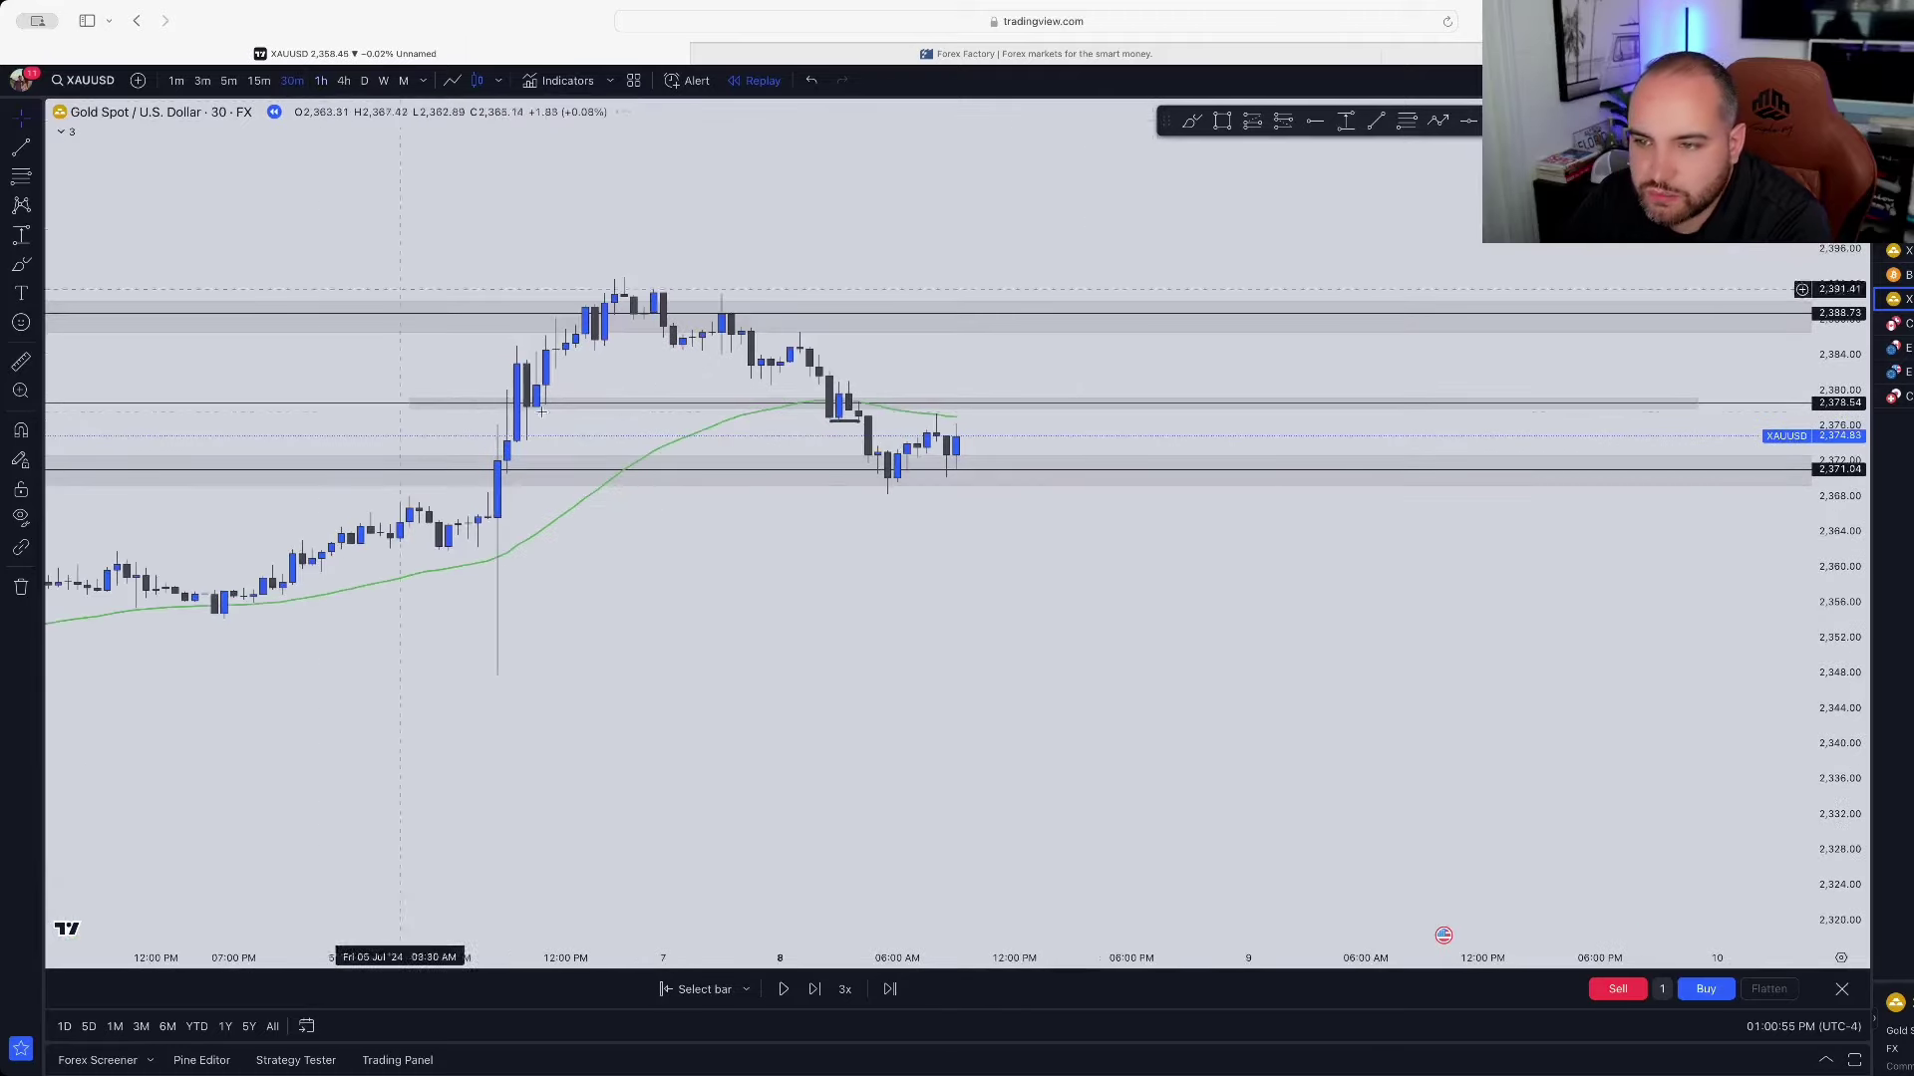
scroll(541, 411, down, 5)
drag(1837, 725, 1694, 124)
scroll(1395, 362, up, 4)
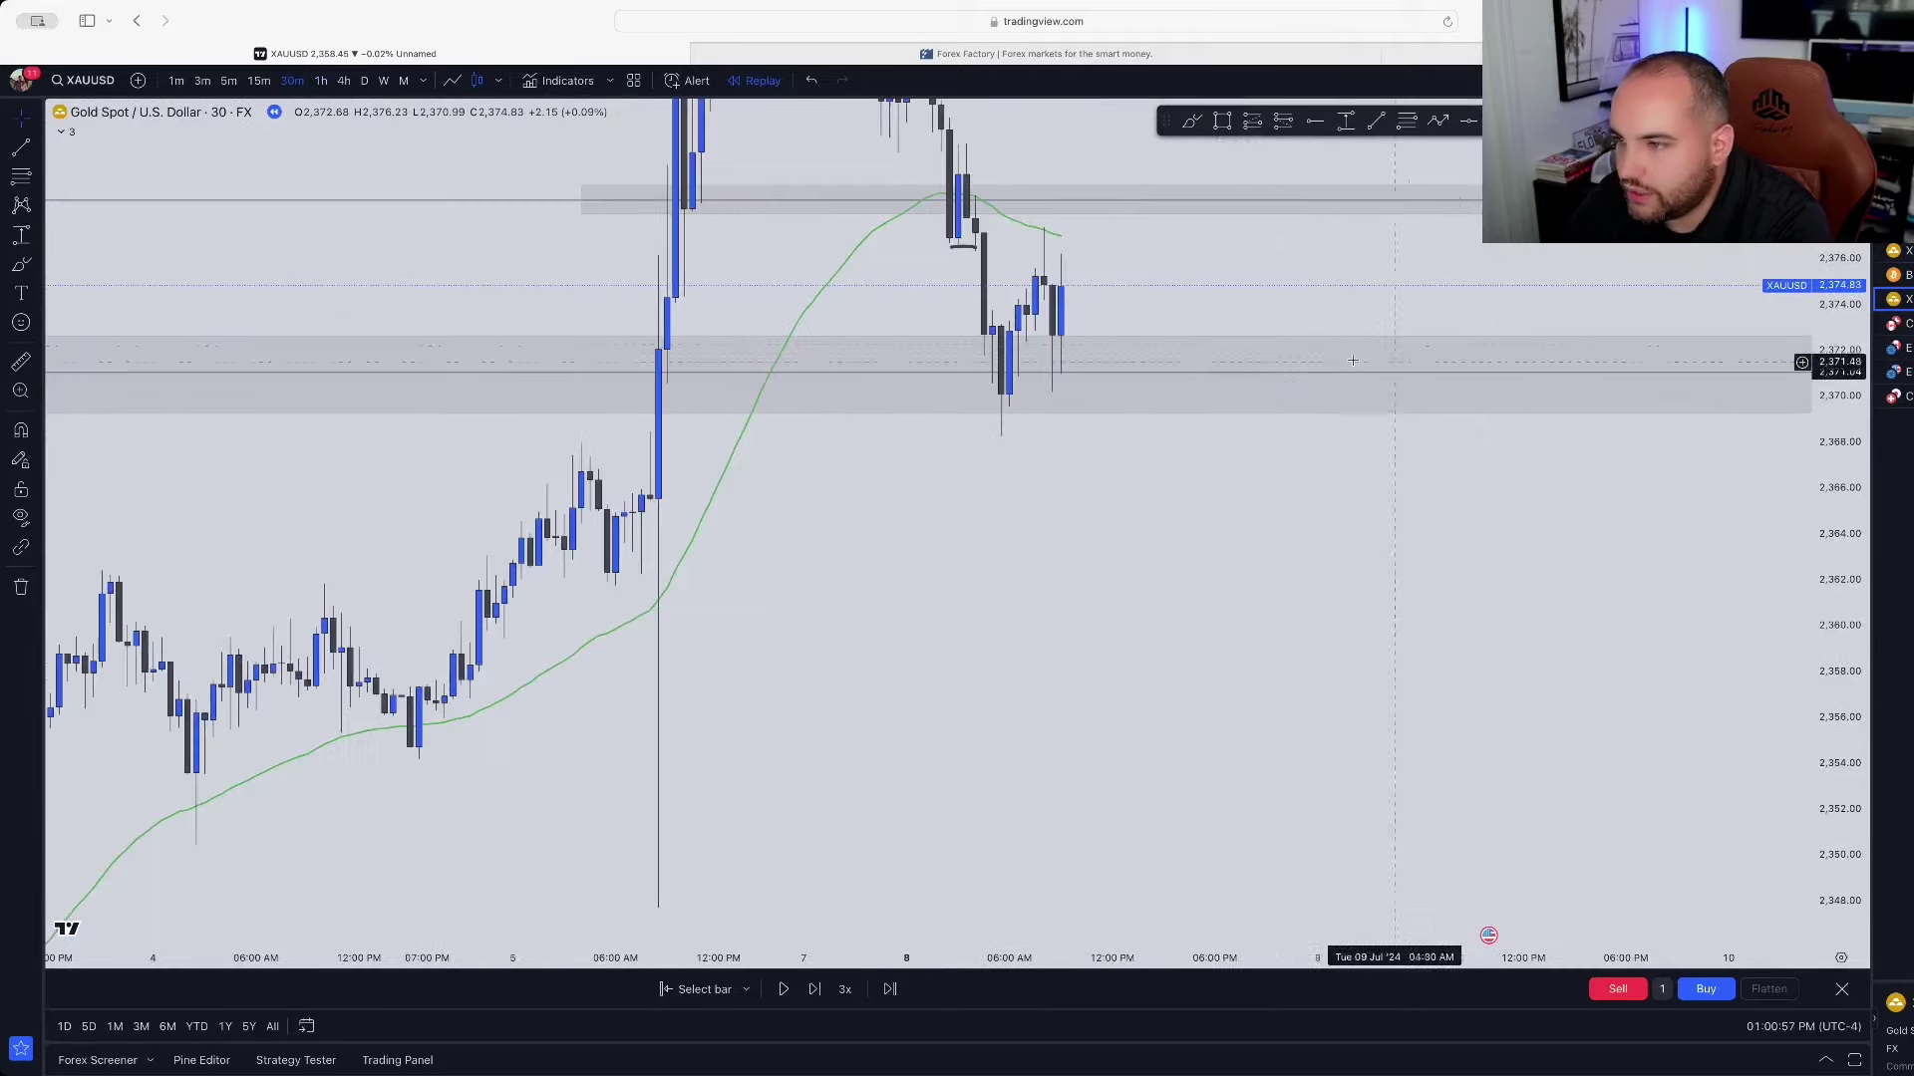
drag(1225, 294, 1259, 409)
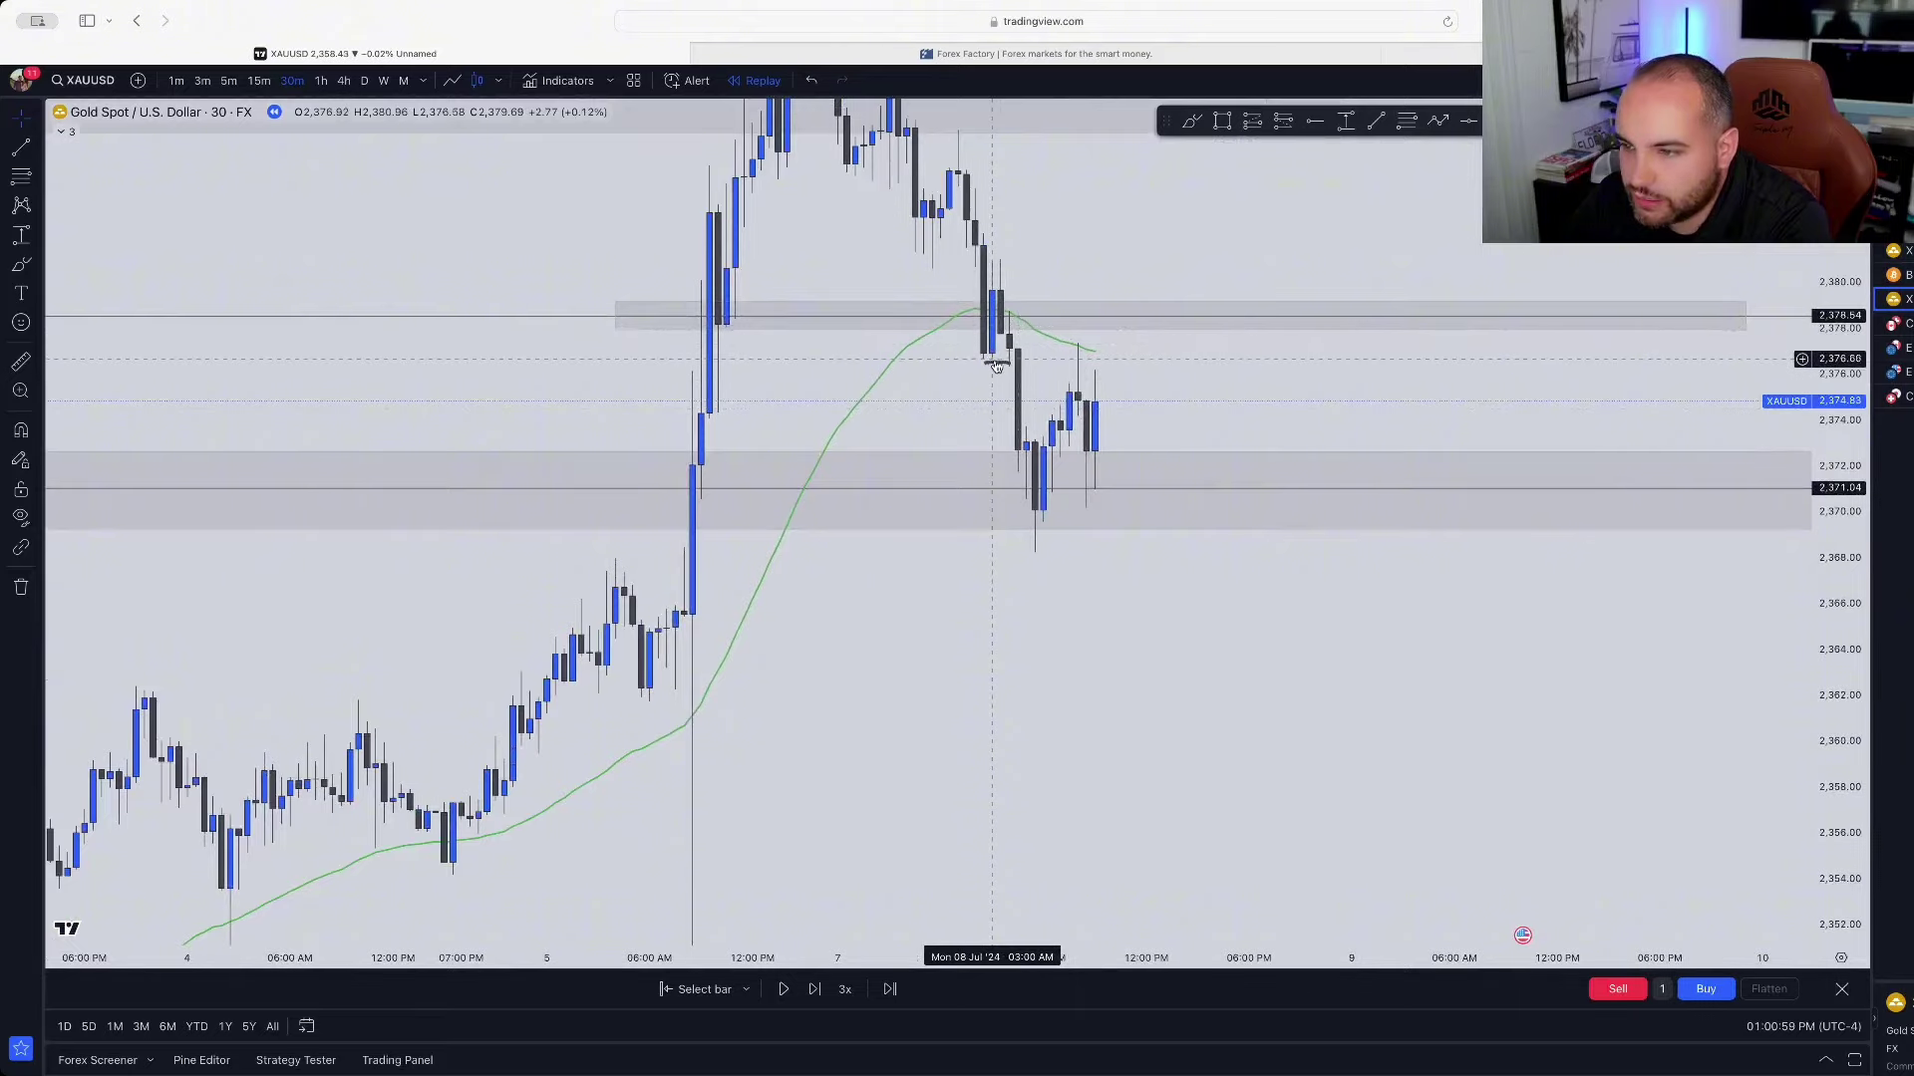
scroll(977, 409, up, 2)
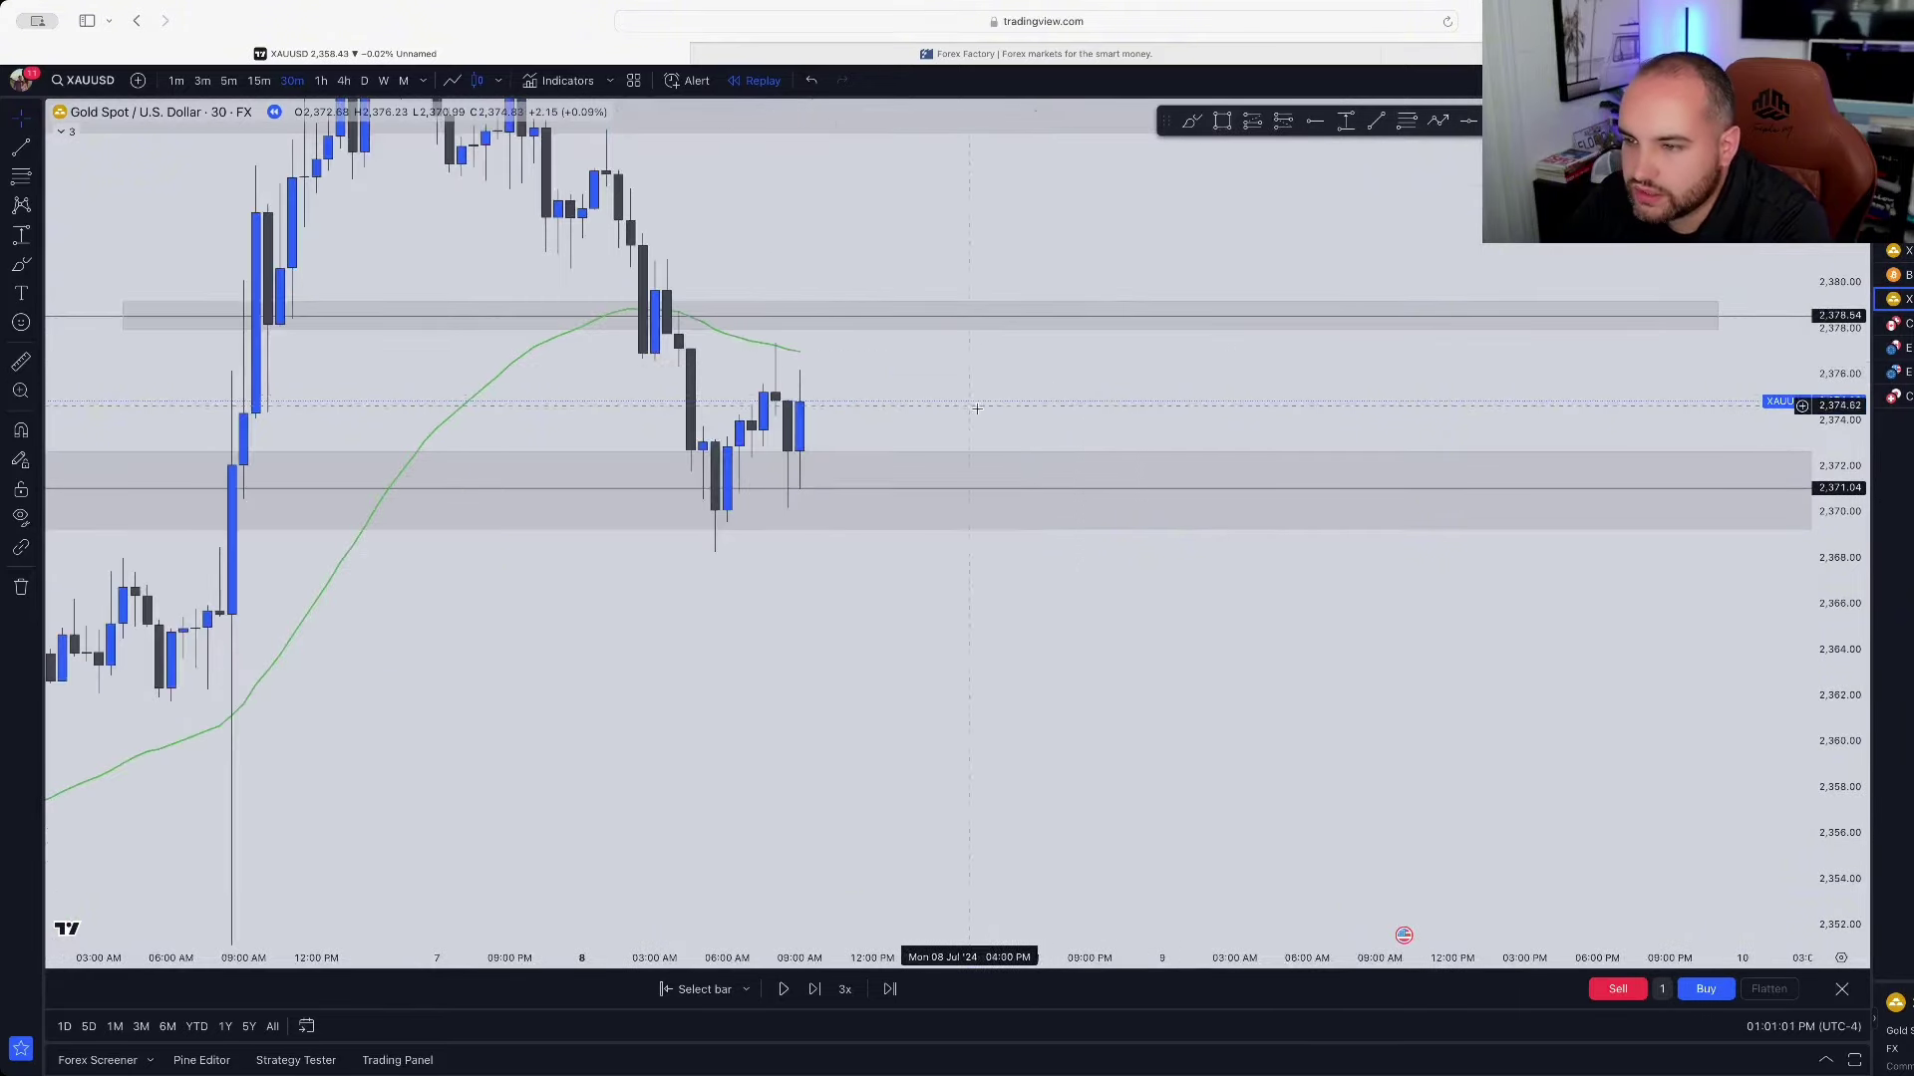
Step: Draw a short horizontal trend line at about 2,376.63 from the 02:30 AM candle low to the 04:30 AM candle
drag(977, 409, 1410, 548)
drag(1828, 701, 1754, 528)
scroll(1320, 577, up, 2)
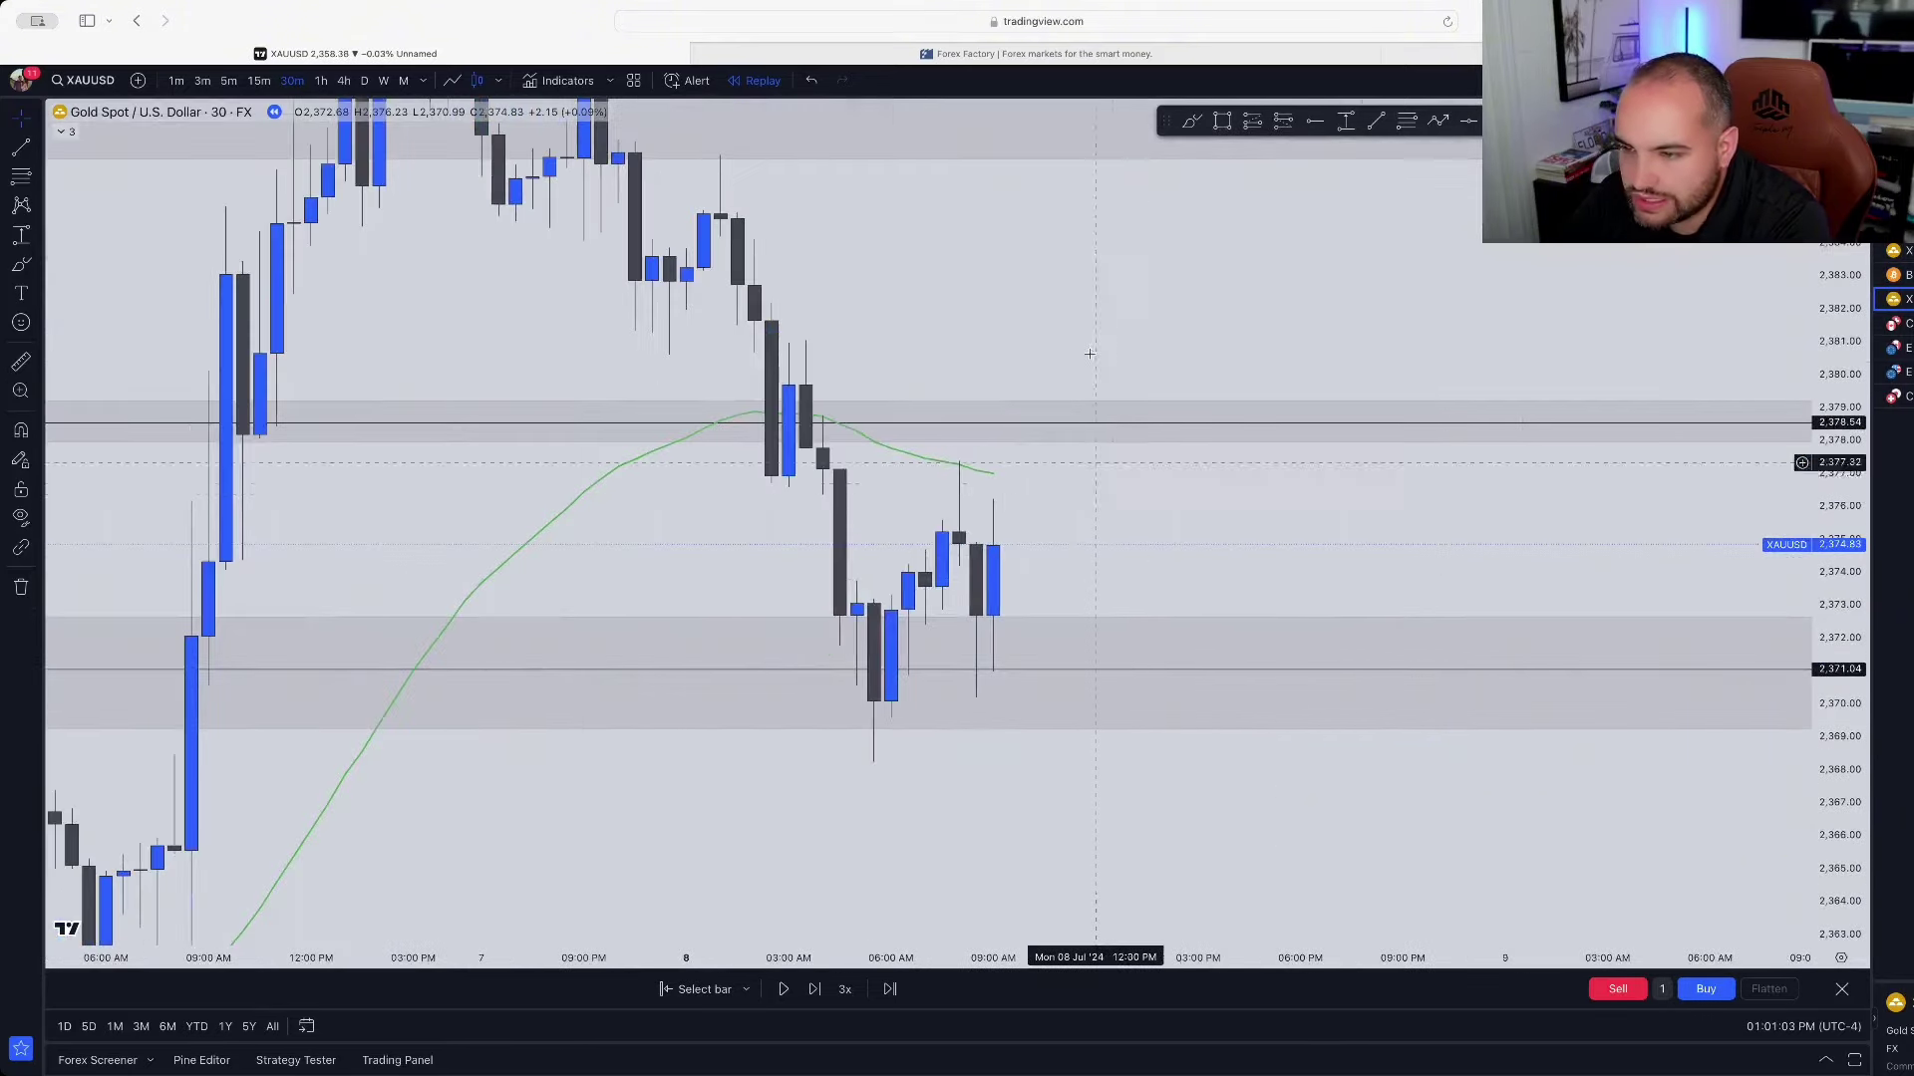
click(1373, 120)
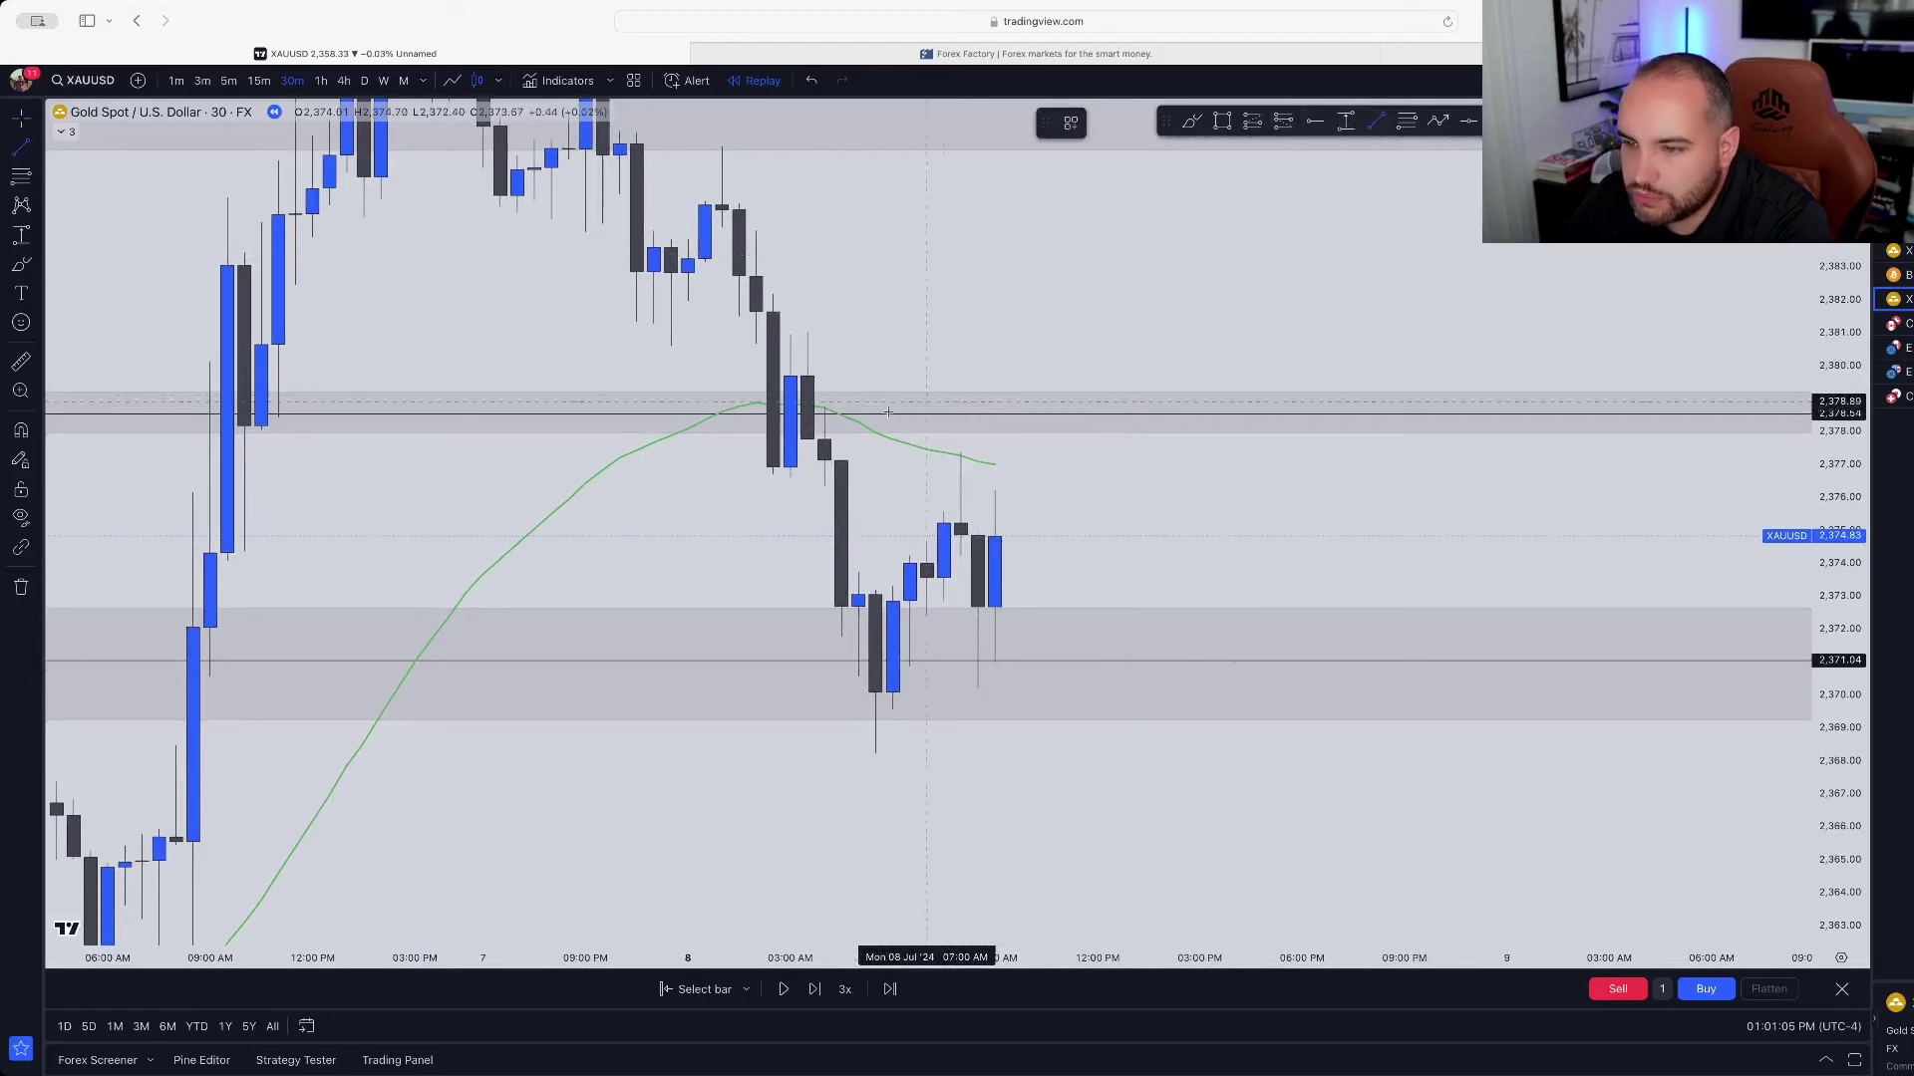
click(771, 476)
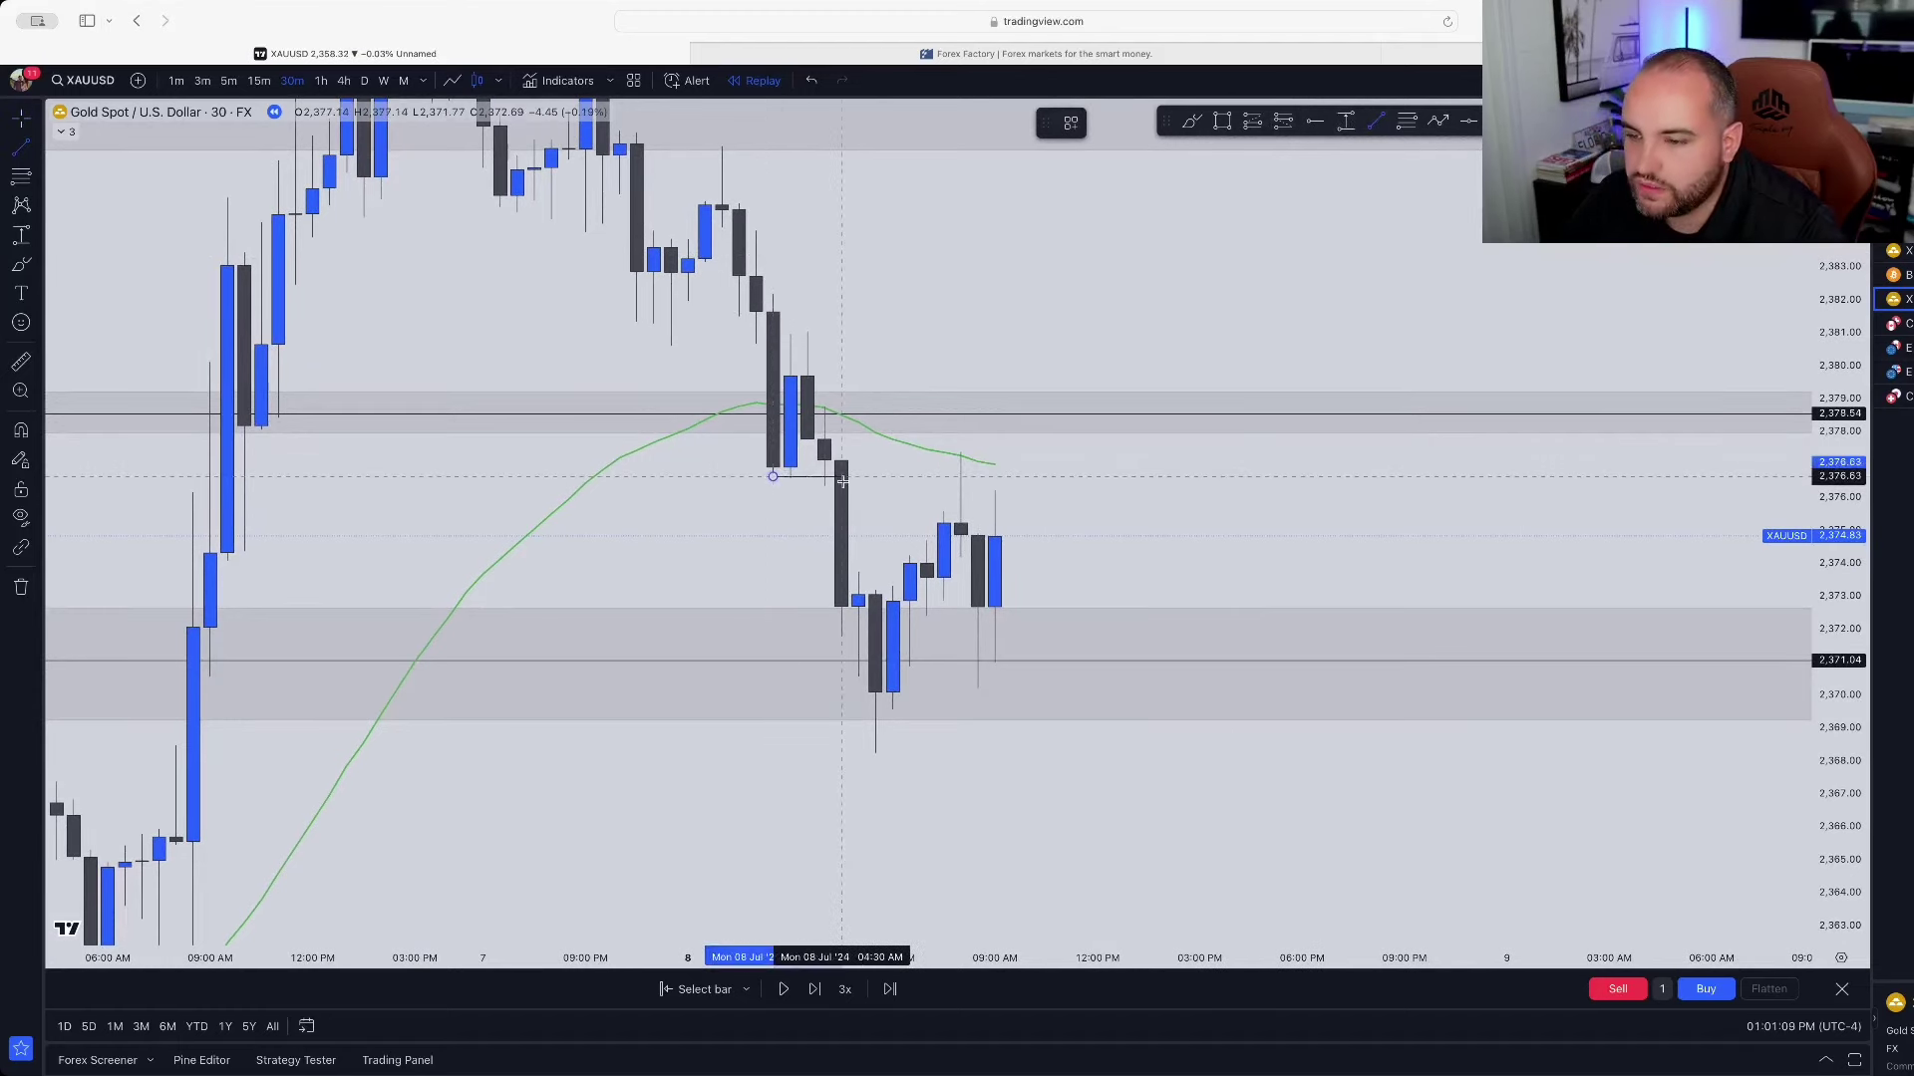
click(843, 481)
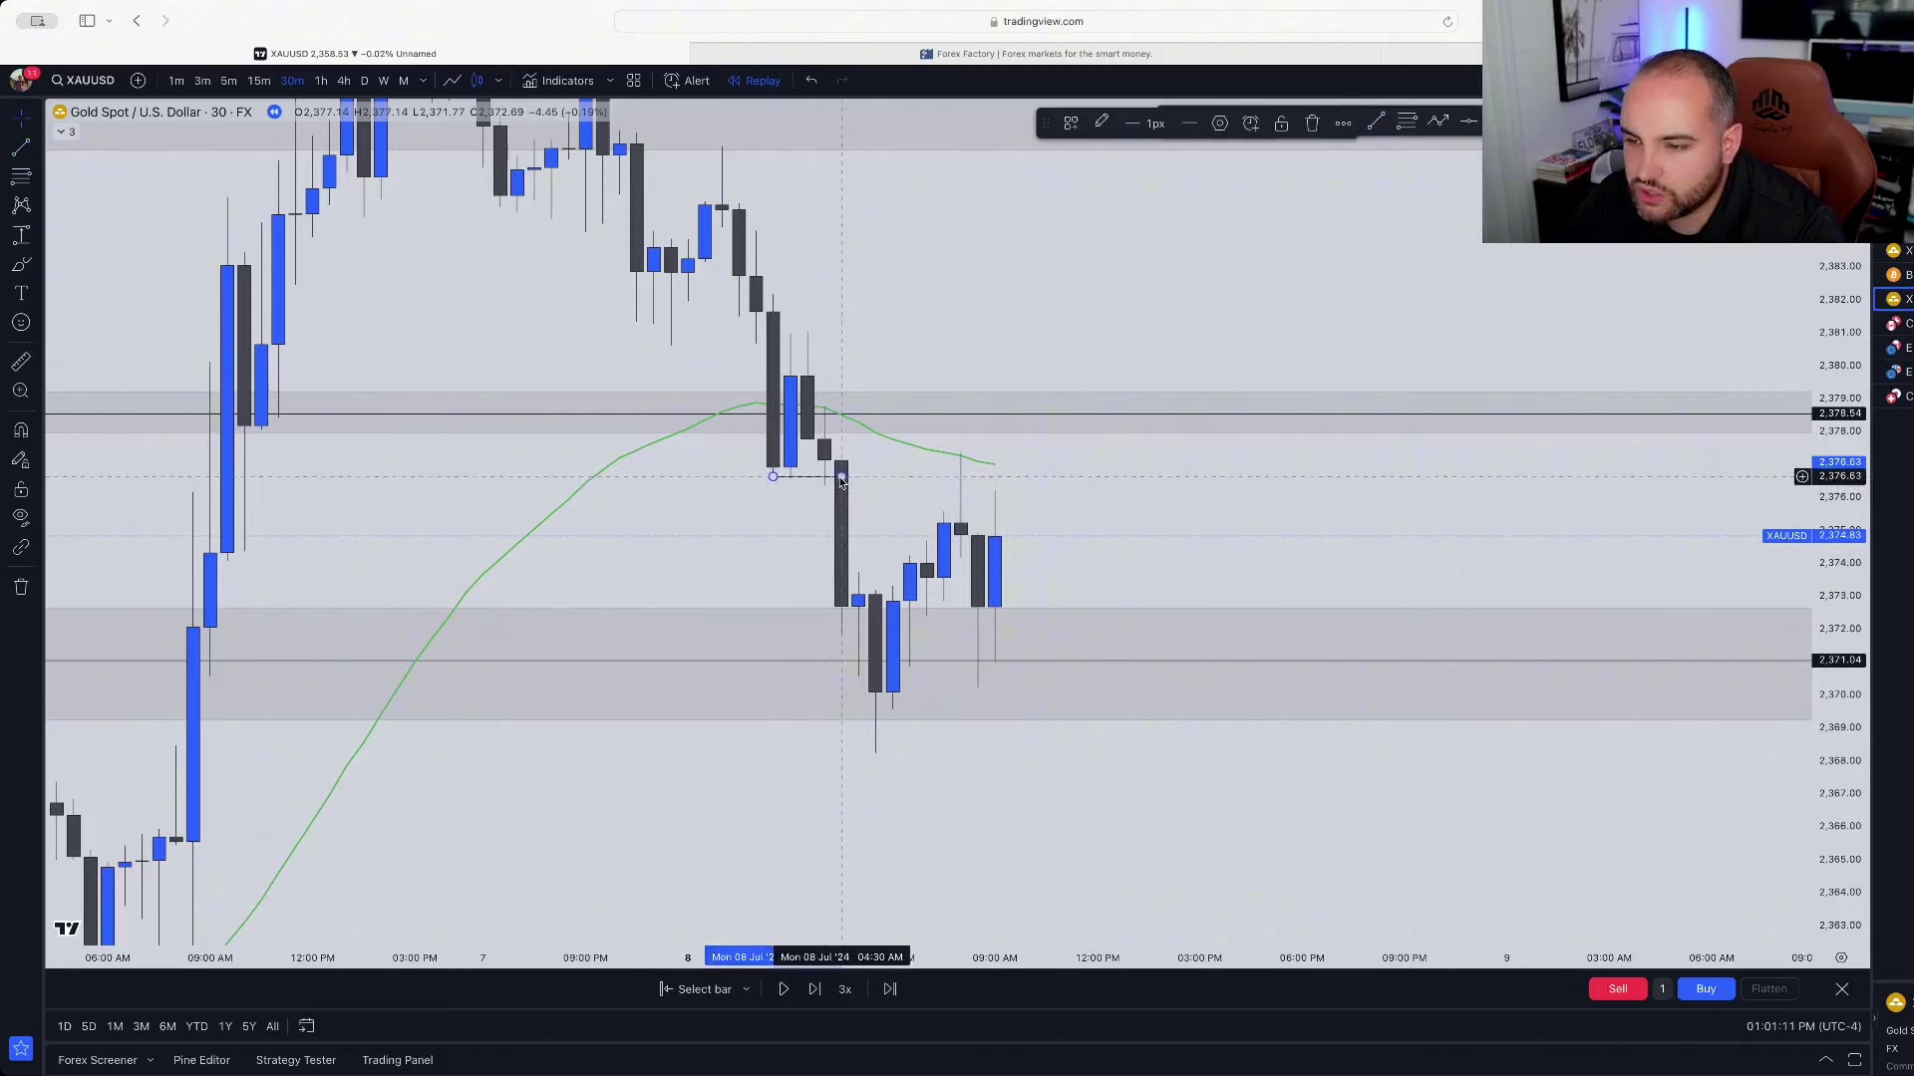
Step: Label the short trend line at the 02:30 AM low using the saved BOS template
double_click(841, 478)
click(925, 713)
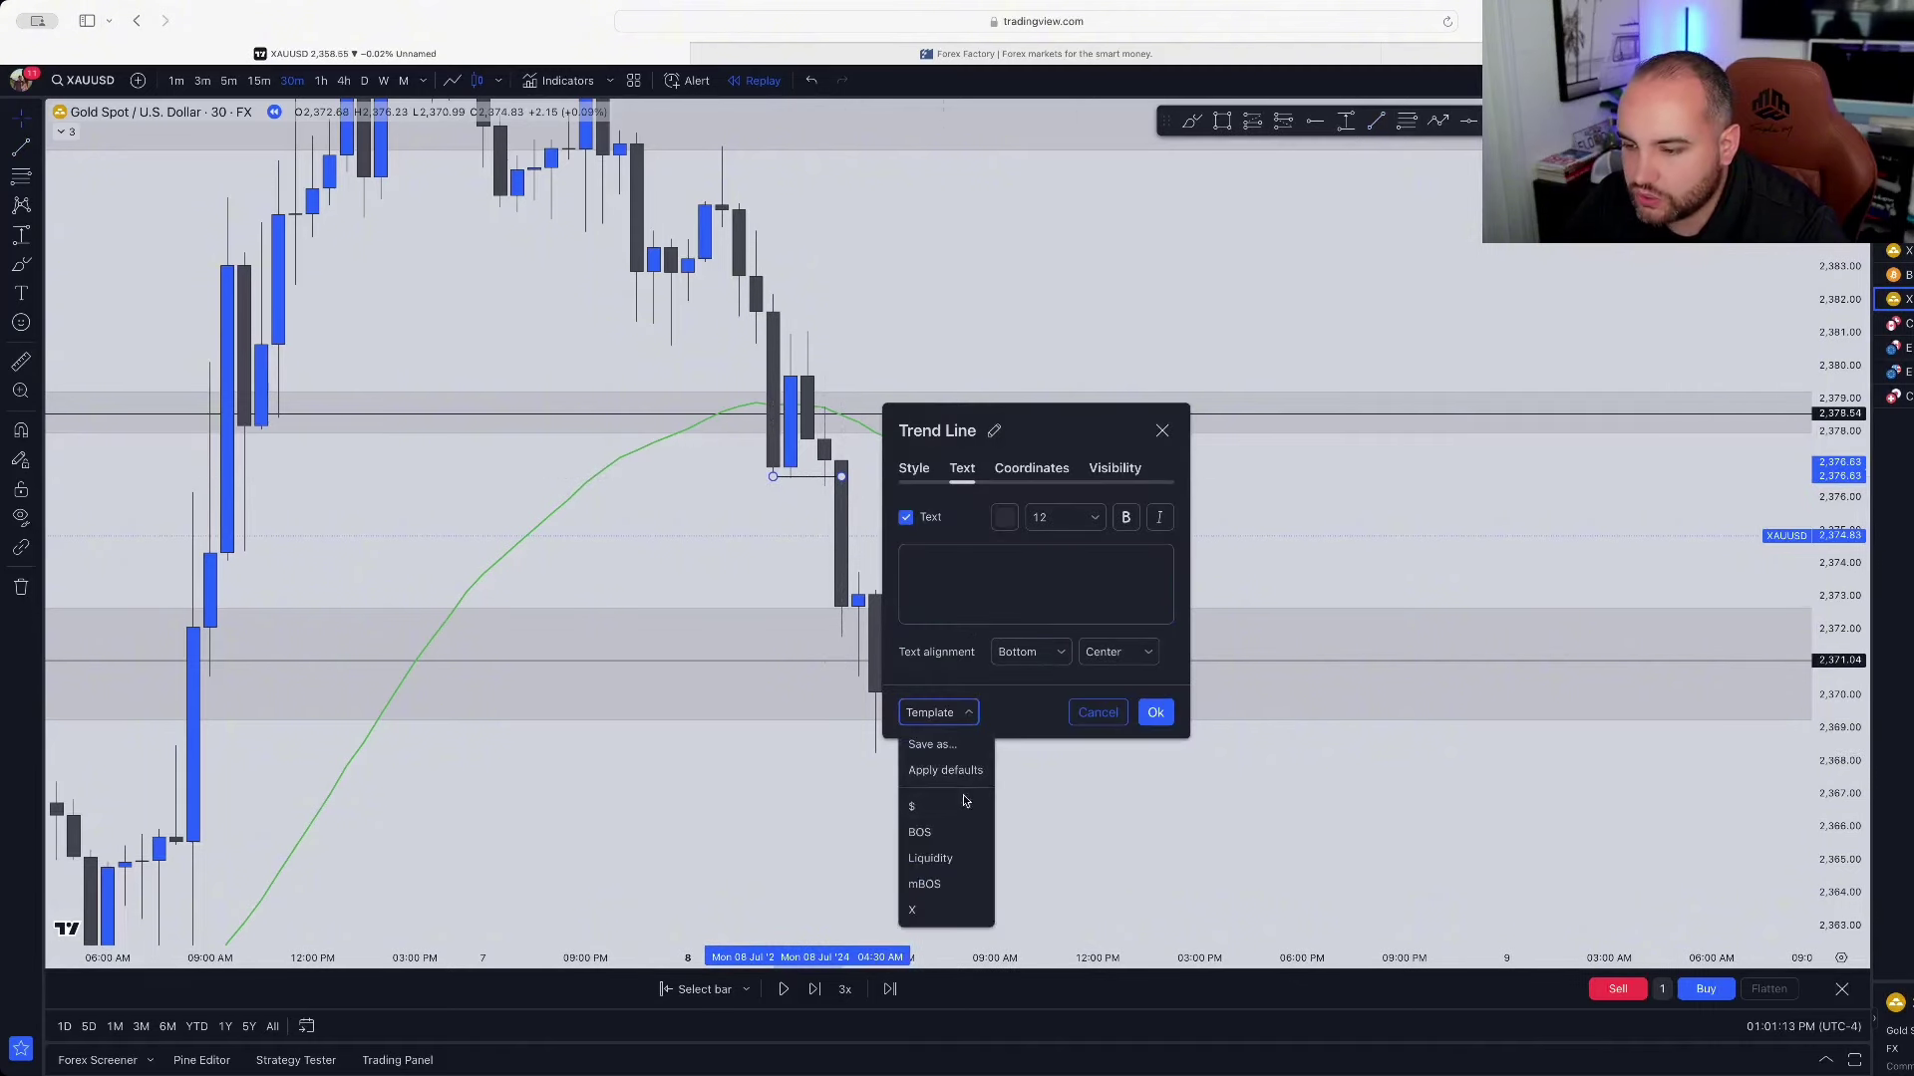
click(919, 834)
click(1155, 713)
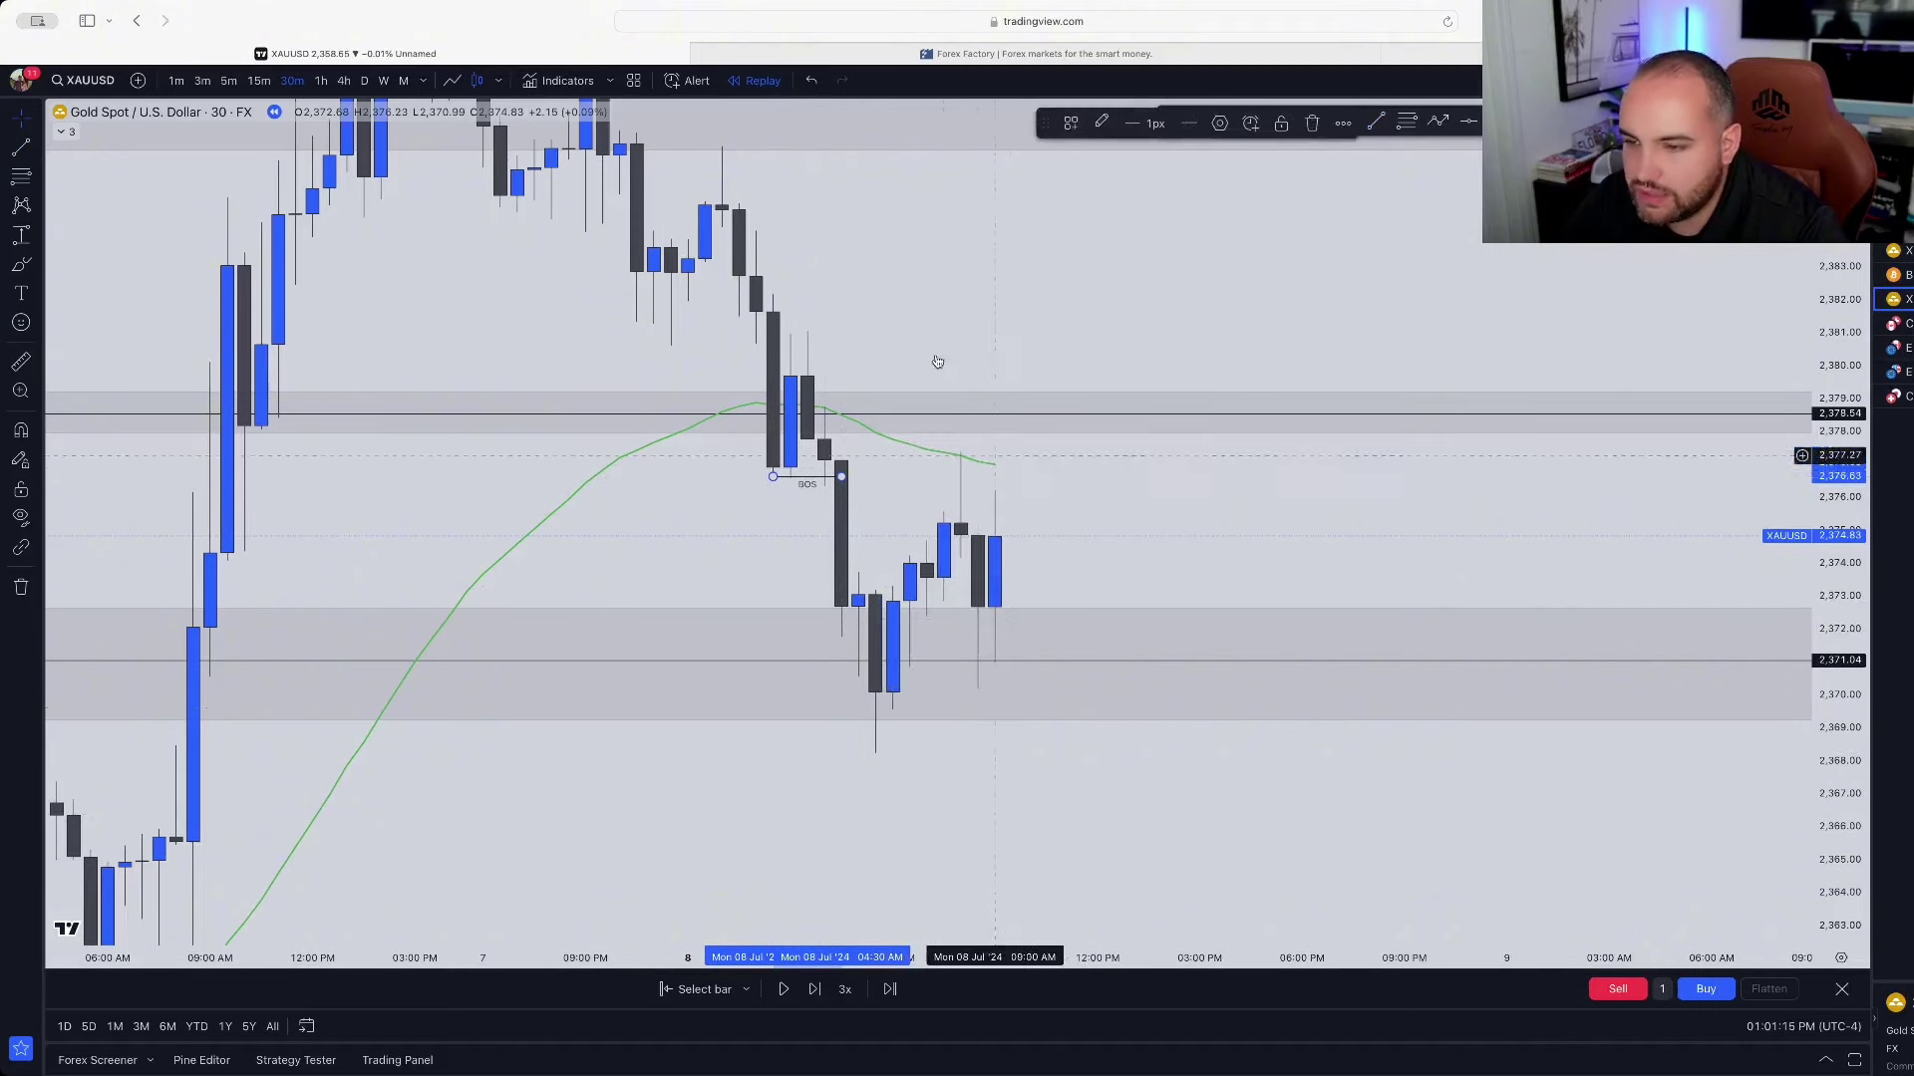
Step: Draw a rectangle over the price gap below the BOS line, about 2,376.4 to 2,373.8, from 04:00 to 05:30 AM
click(1222, 120)
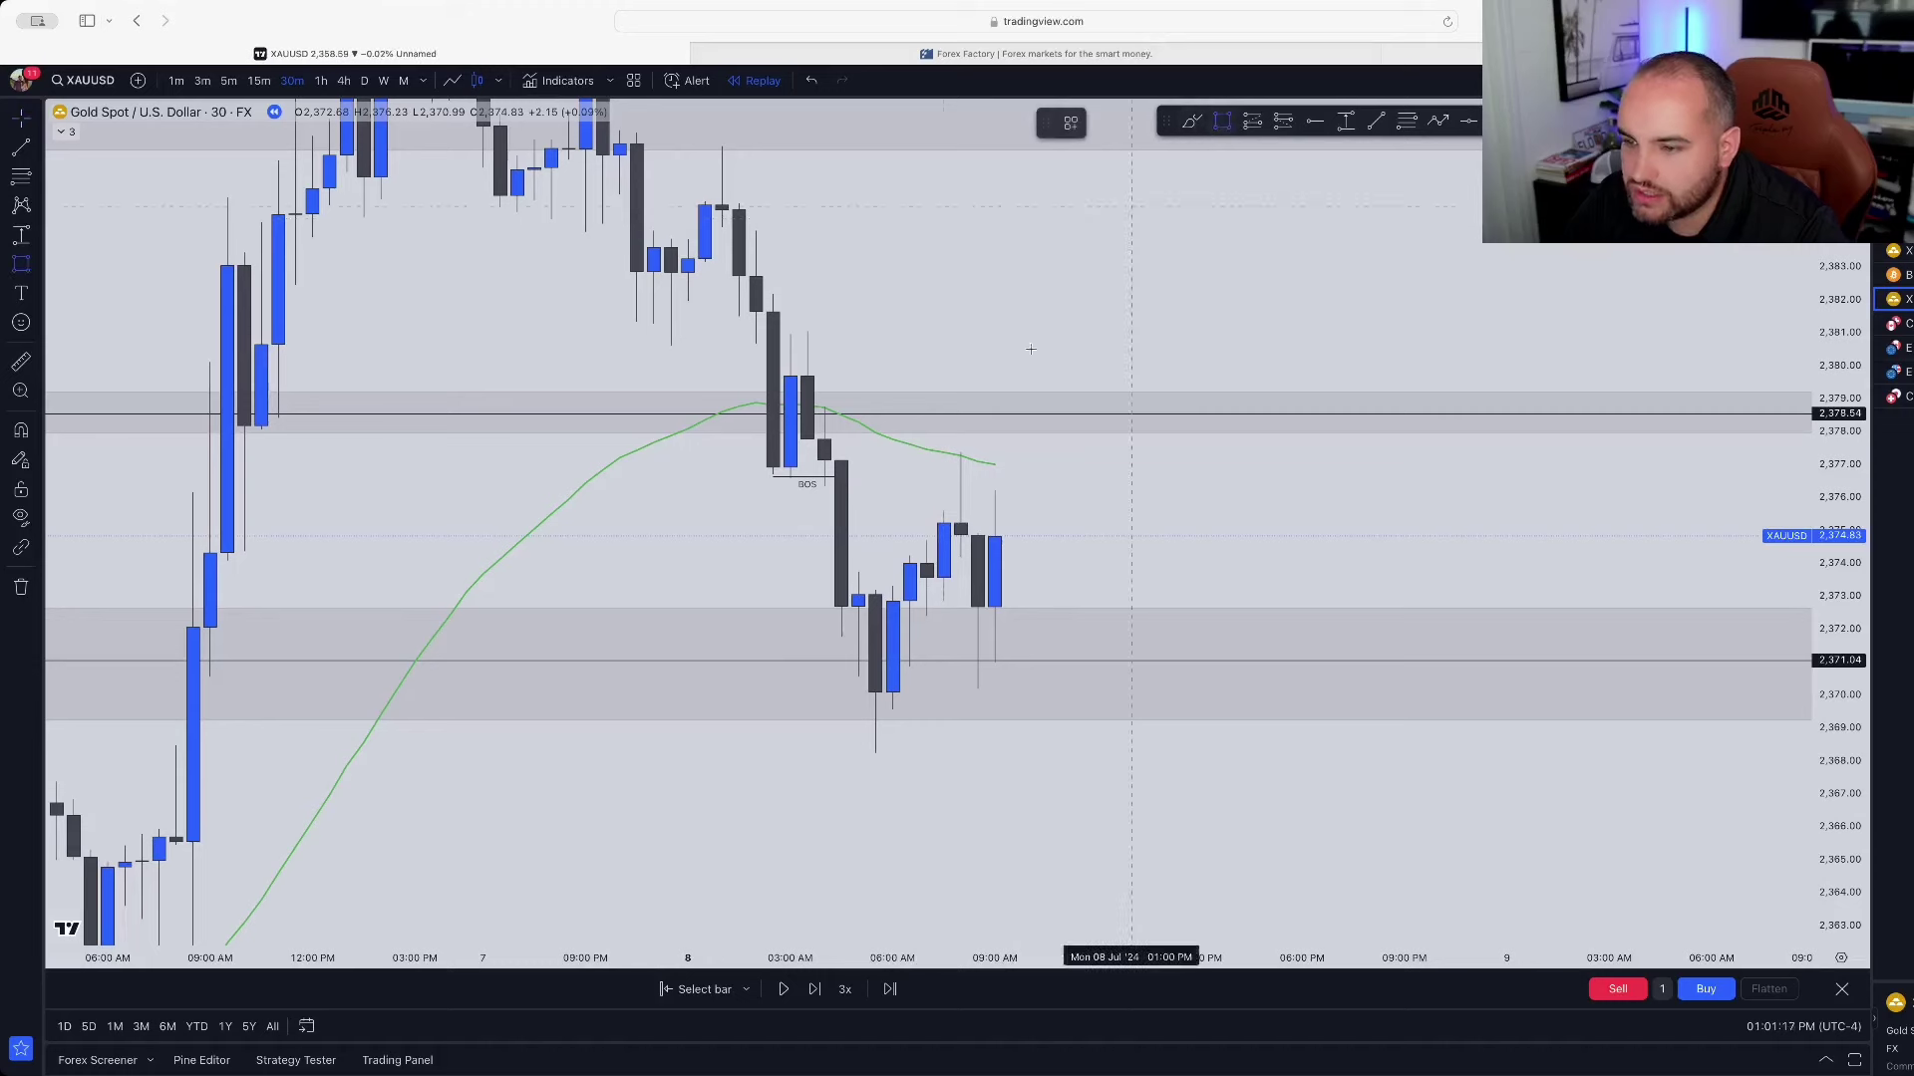
click(858, 571)
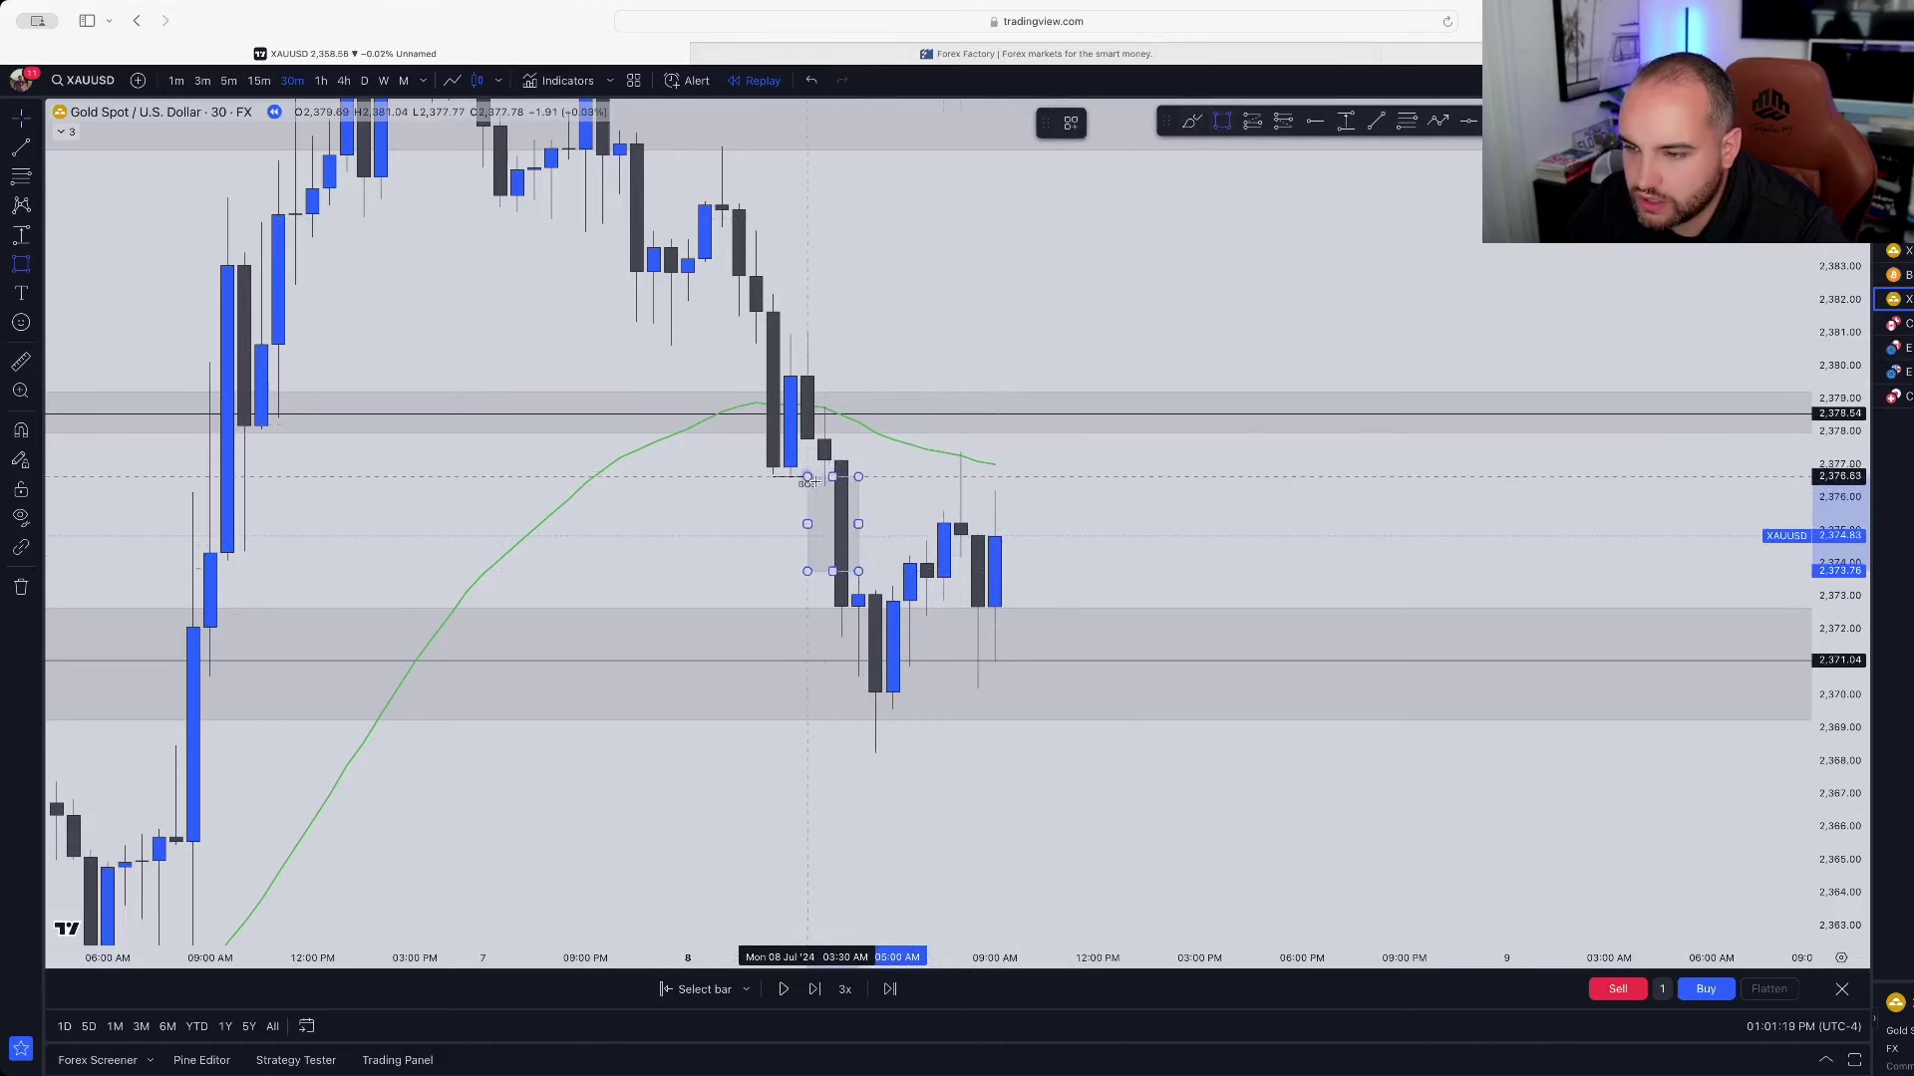
click(824, 484)
drag(858, 526, 875, 524)
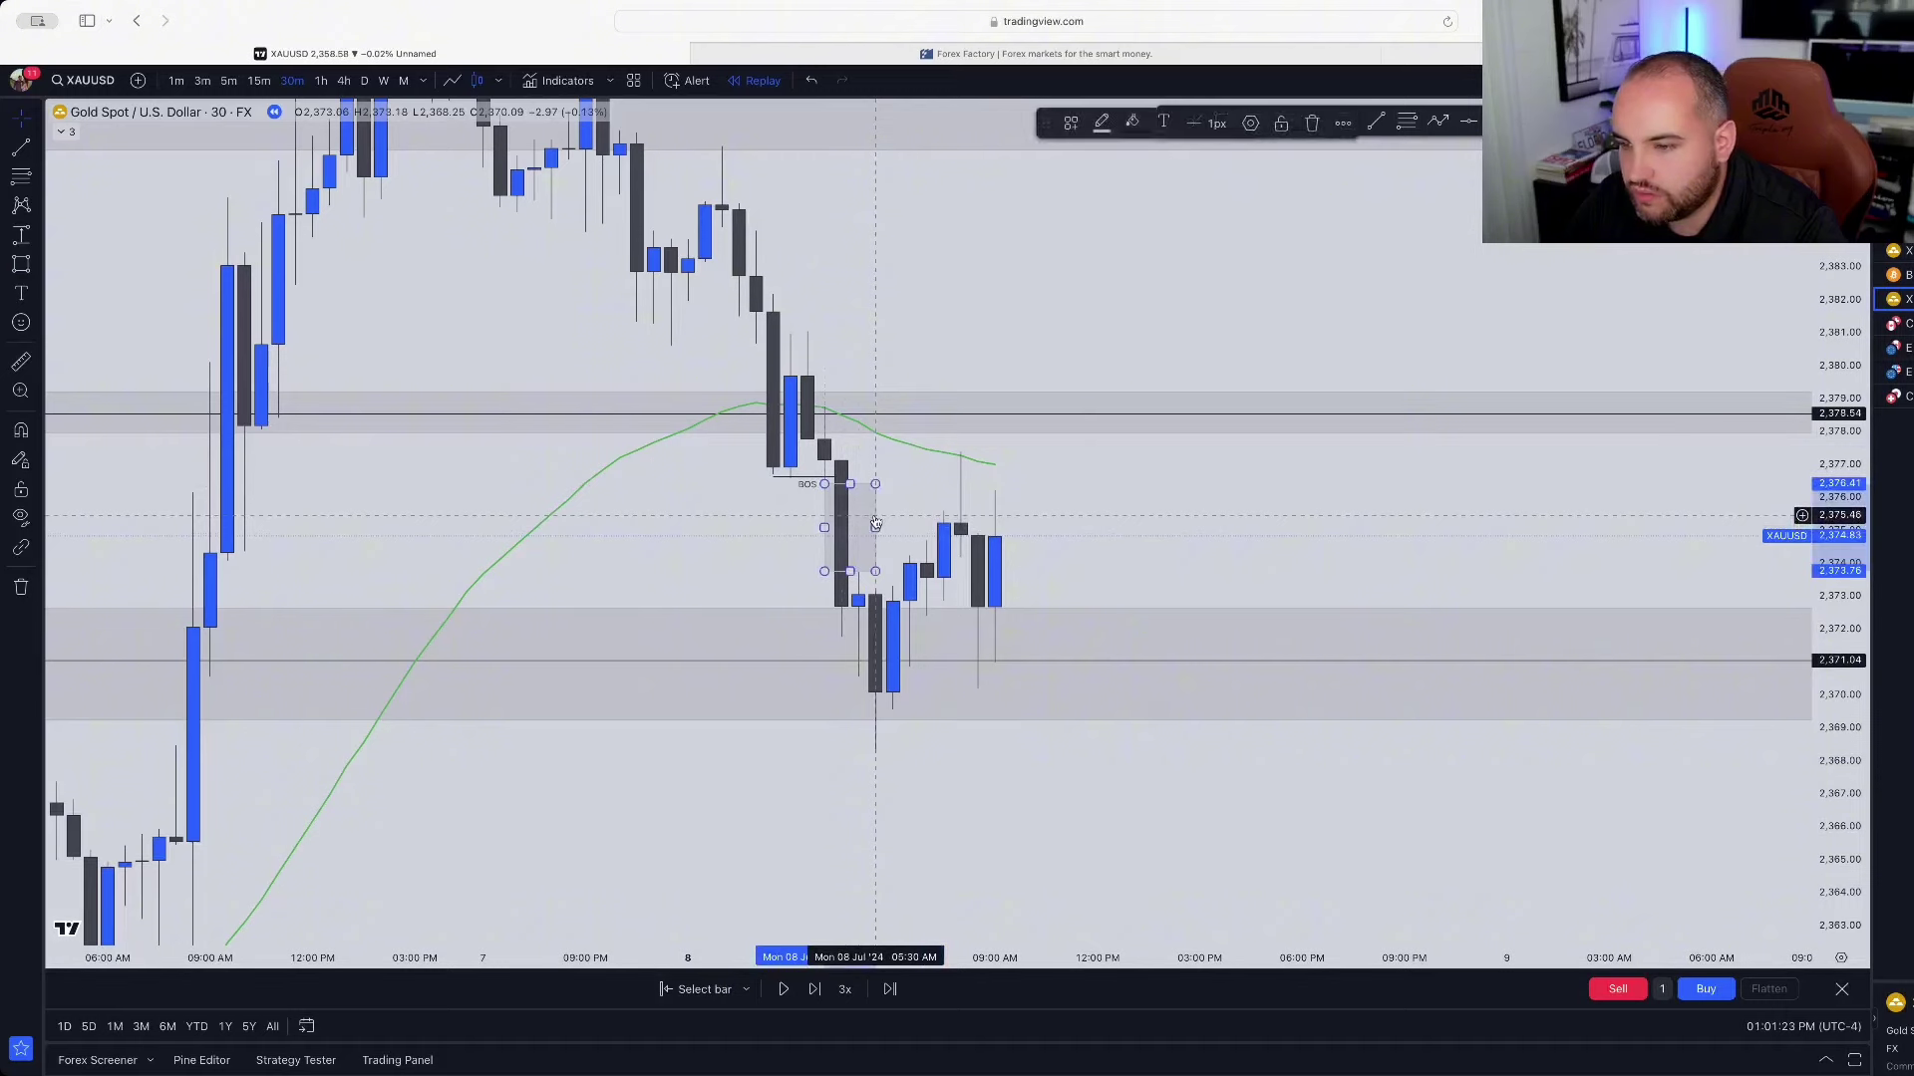
Step: Add the text FVG to the gap rectangle below the BOS line
double_click(875, 523)
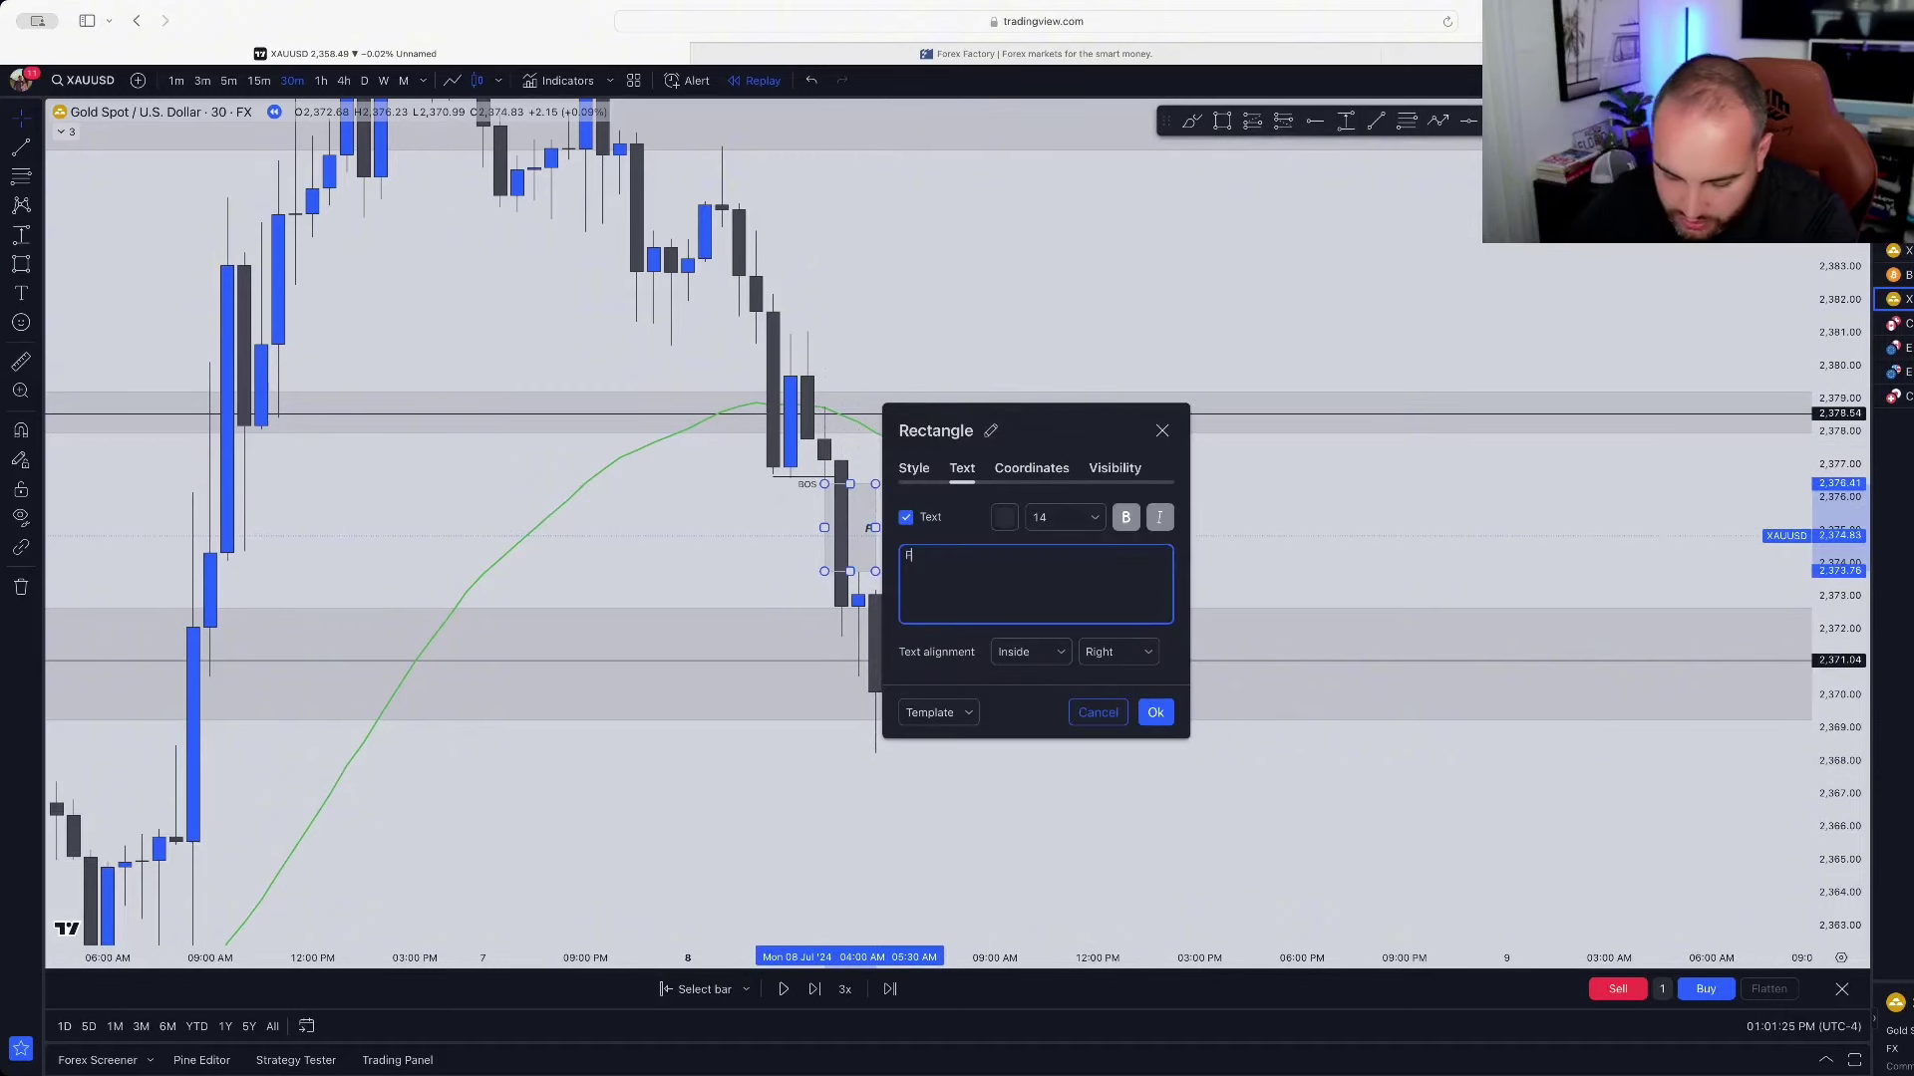
text(FVG)
click(1155, 711)
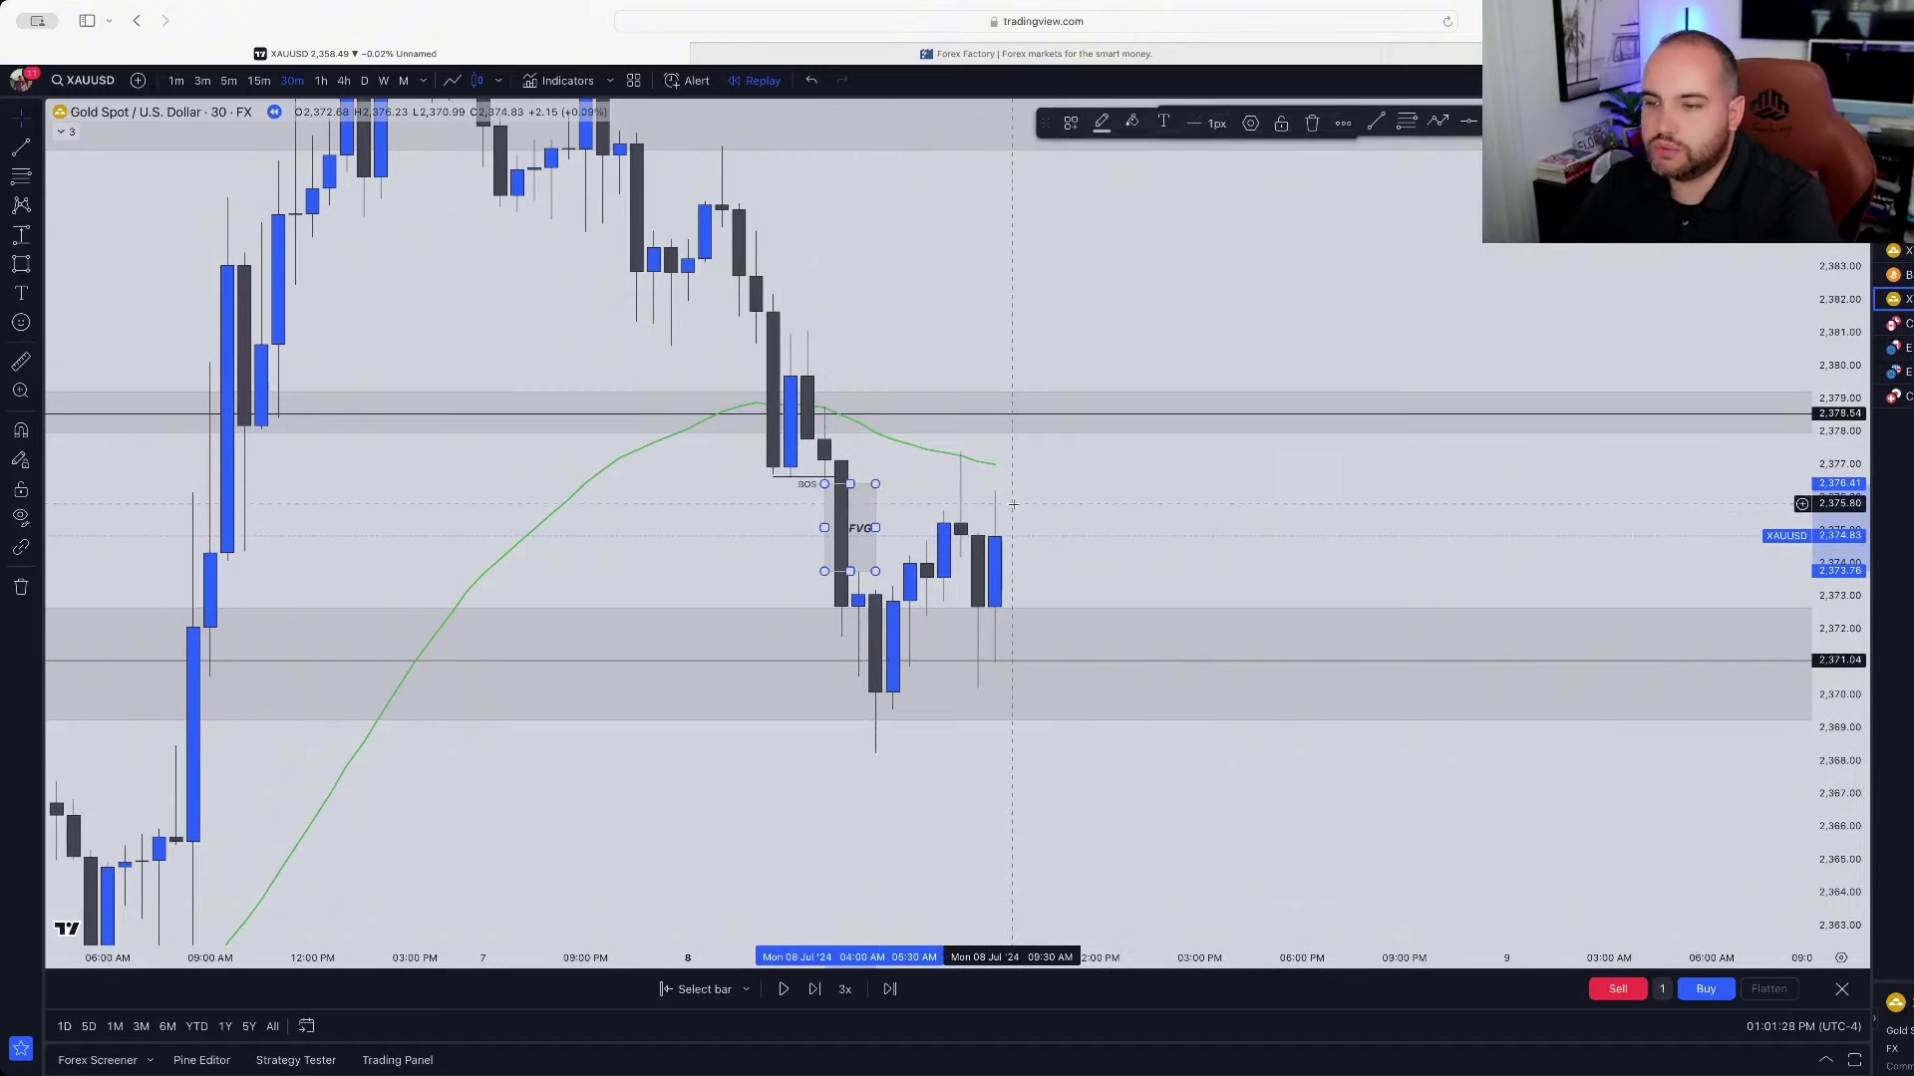
click(974, 342)
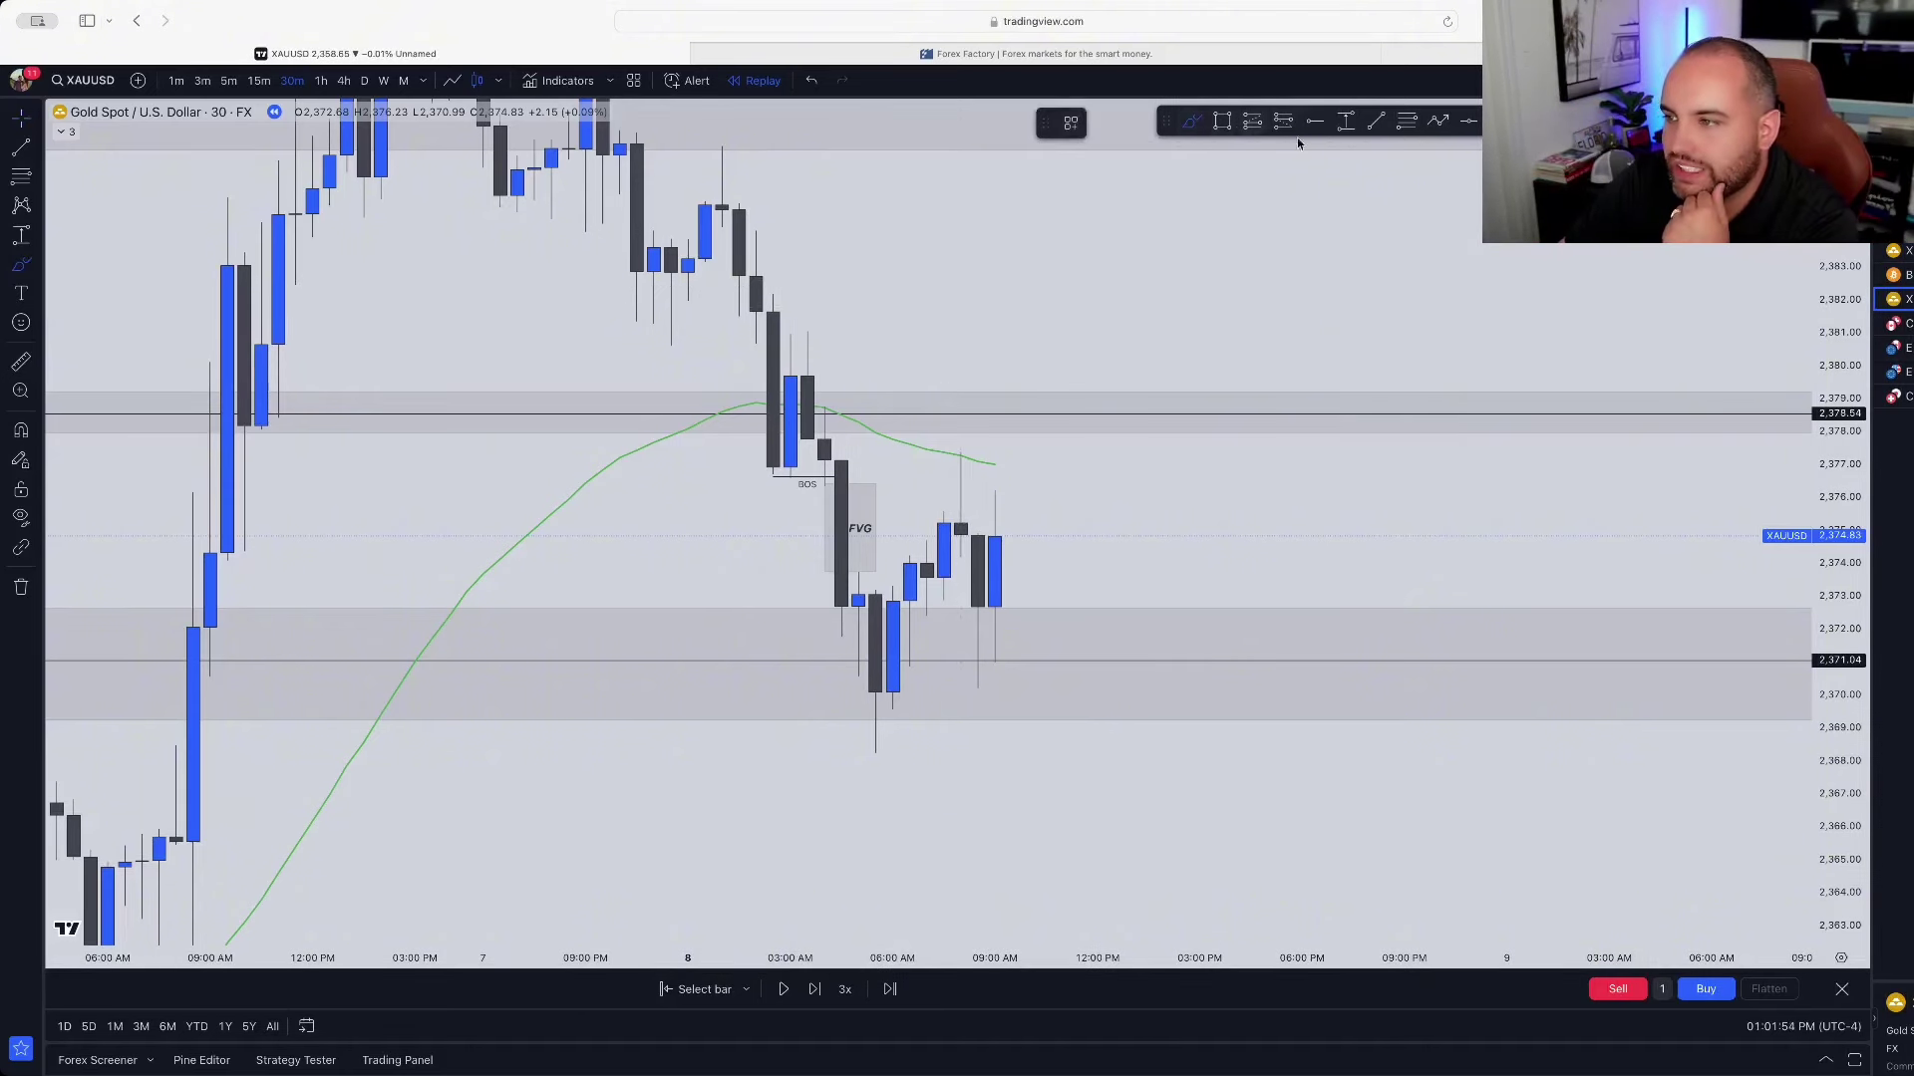
Step: Draw a three-leg zigzag path ending in a downward arrow beside the latest candles, and shift it further along the time axis
click(1439, 121)
click(1029, 190)
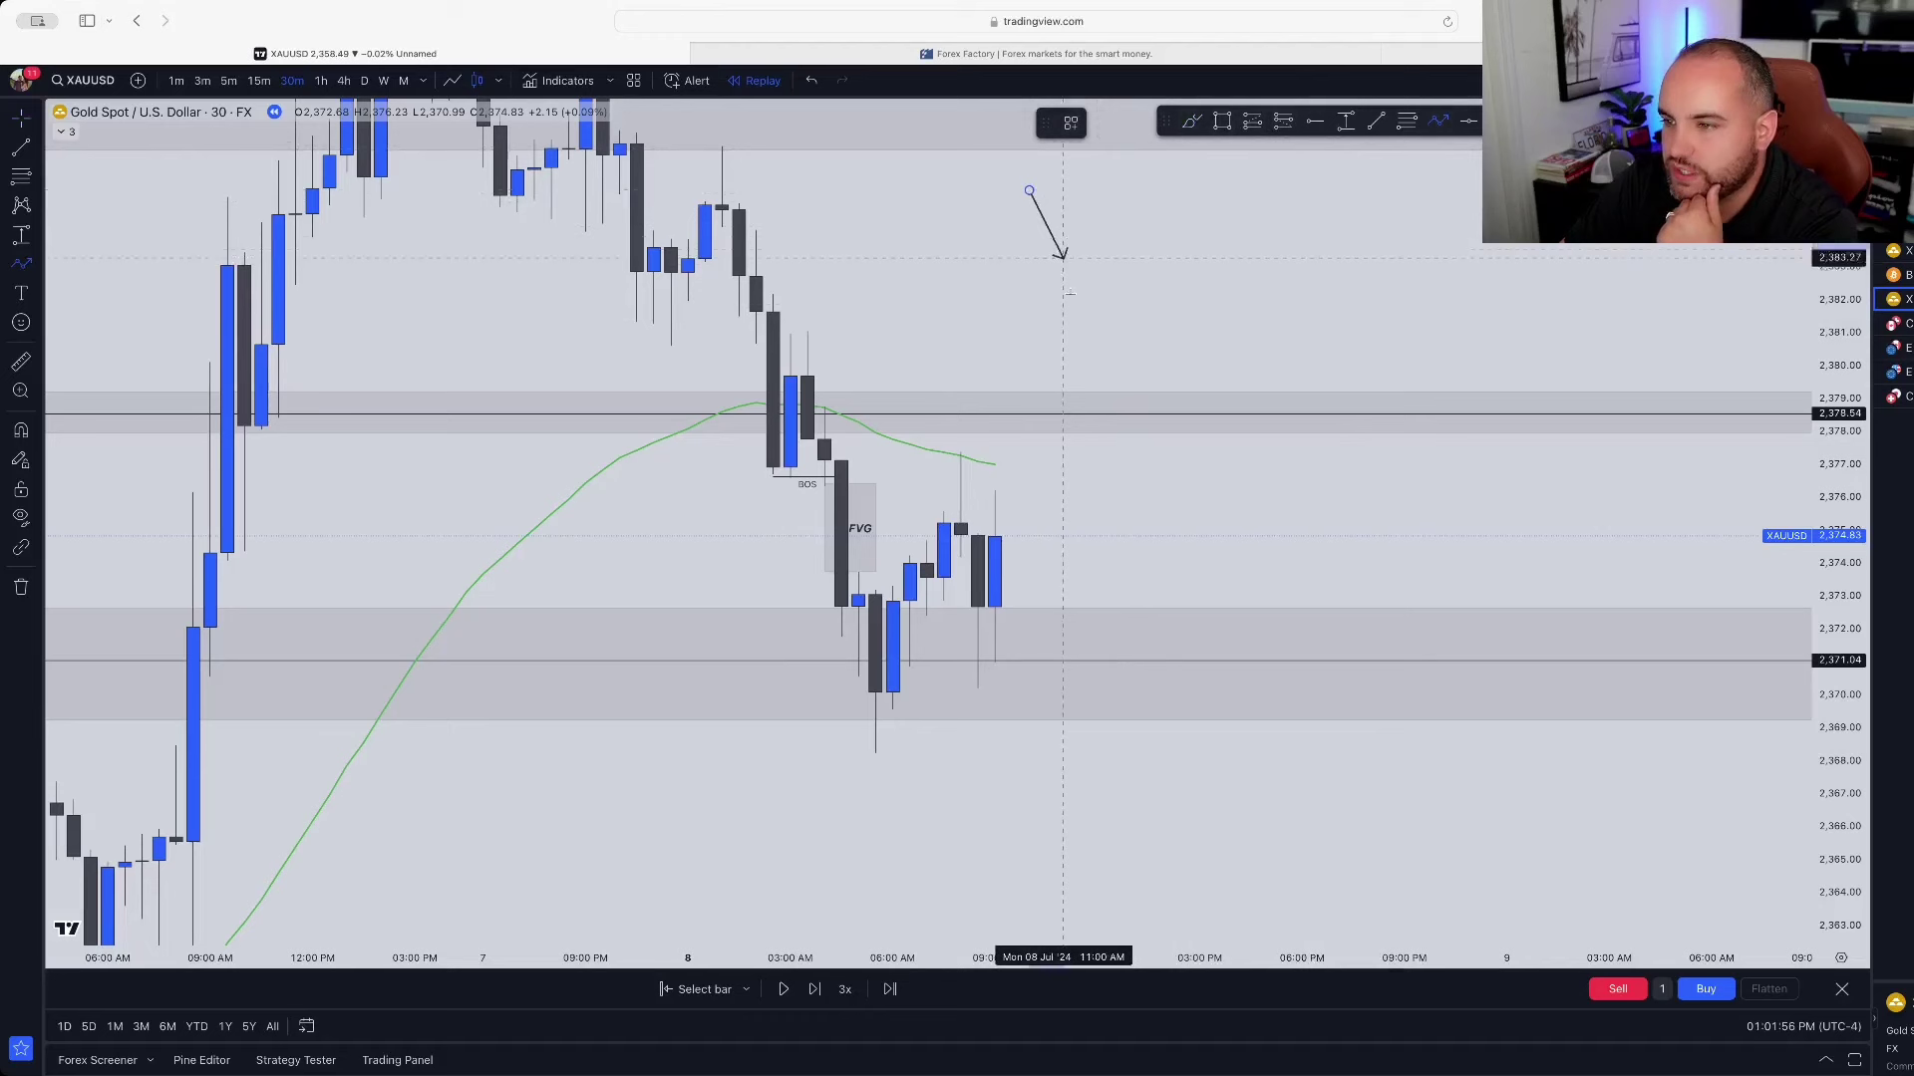
click(1096, 367)
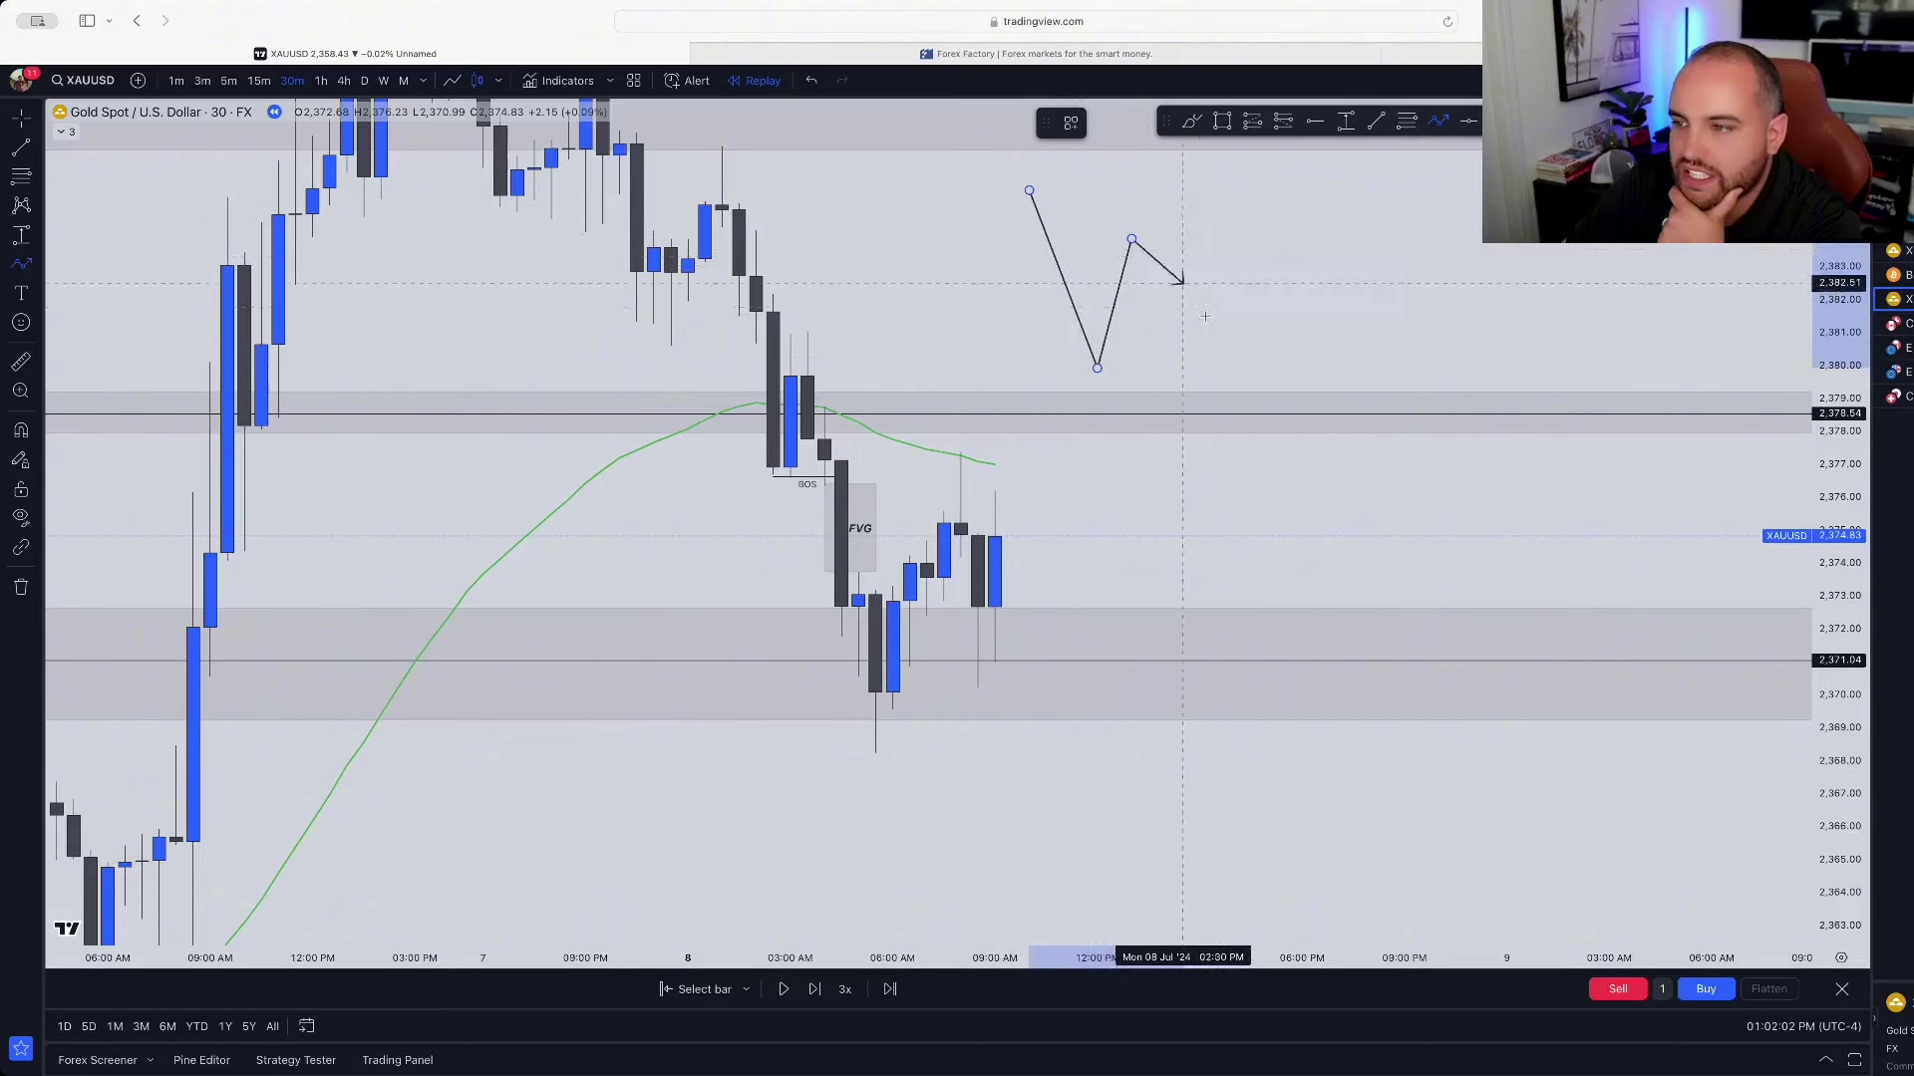
double_click(1217, 492)
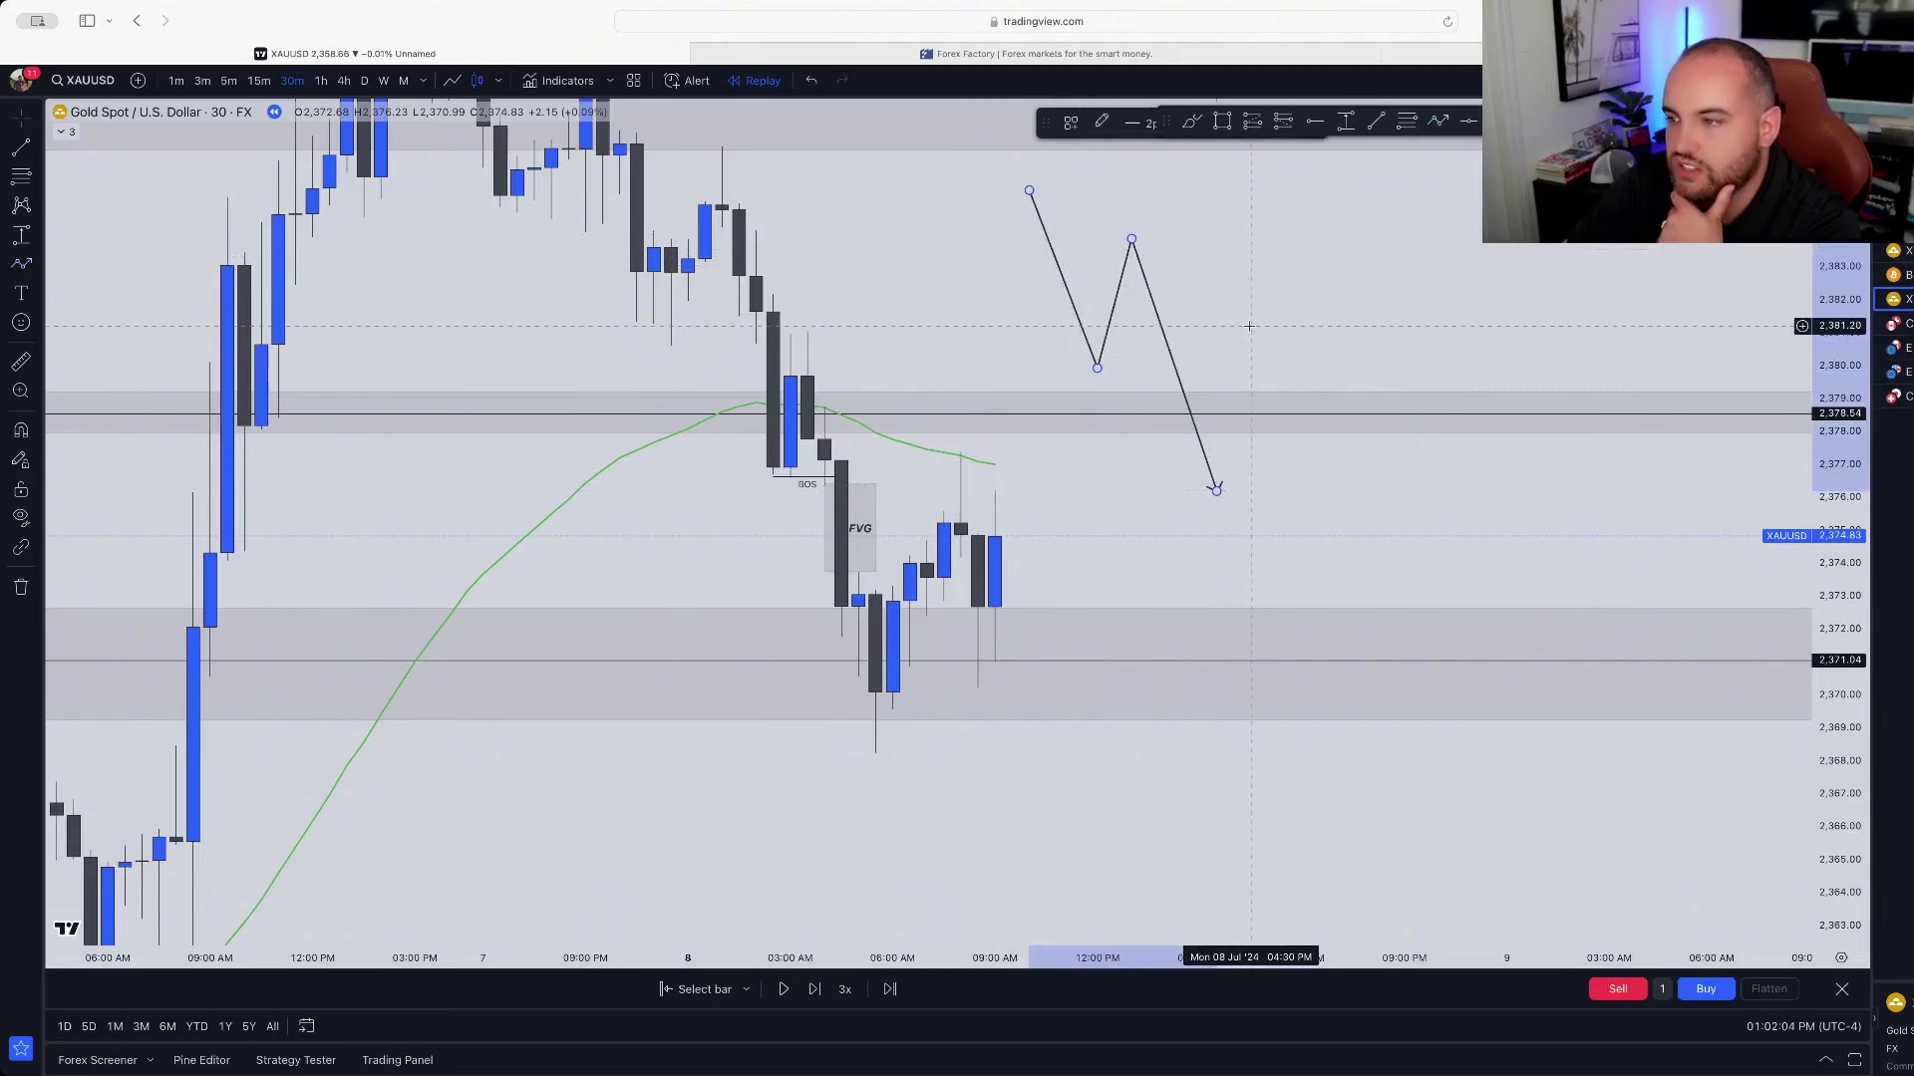
click(1249, 326)
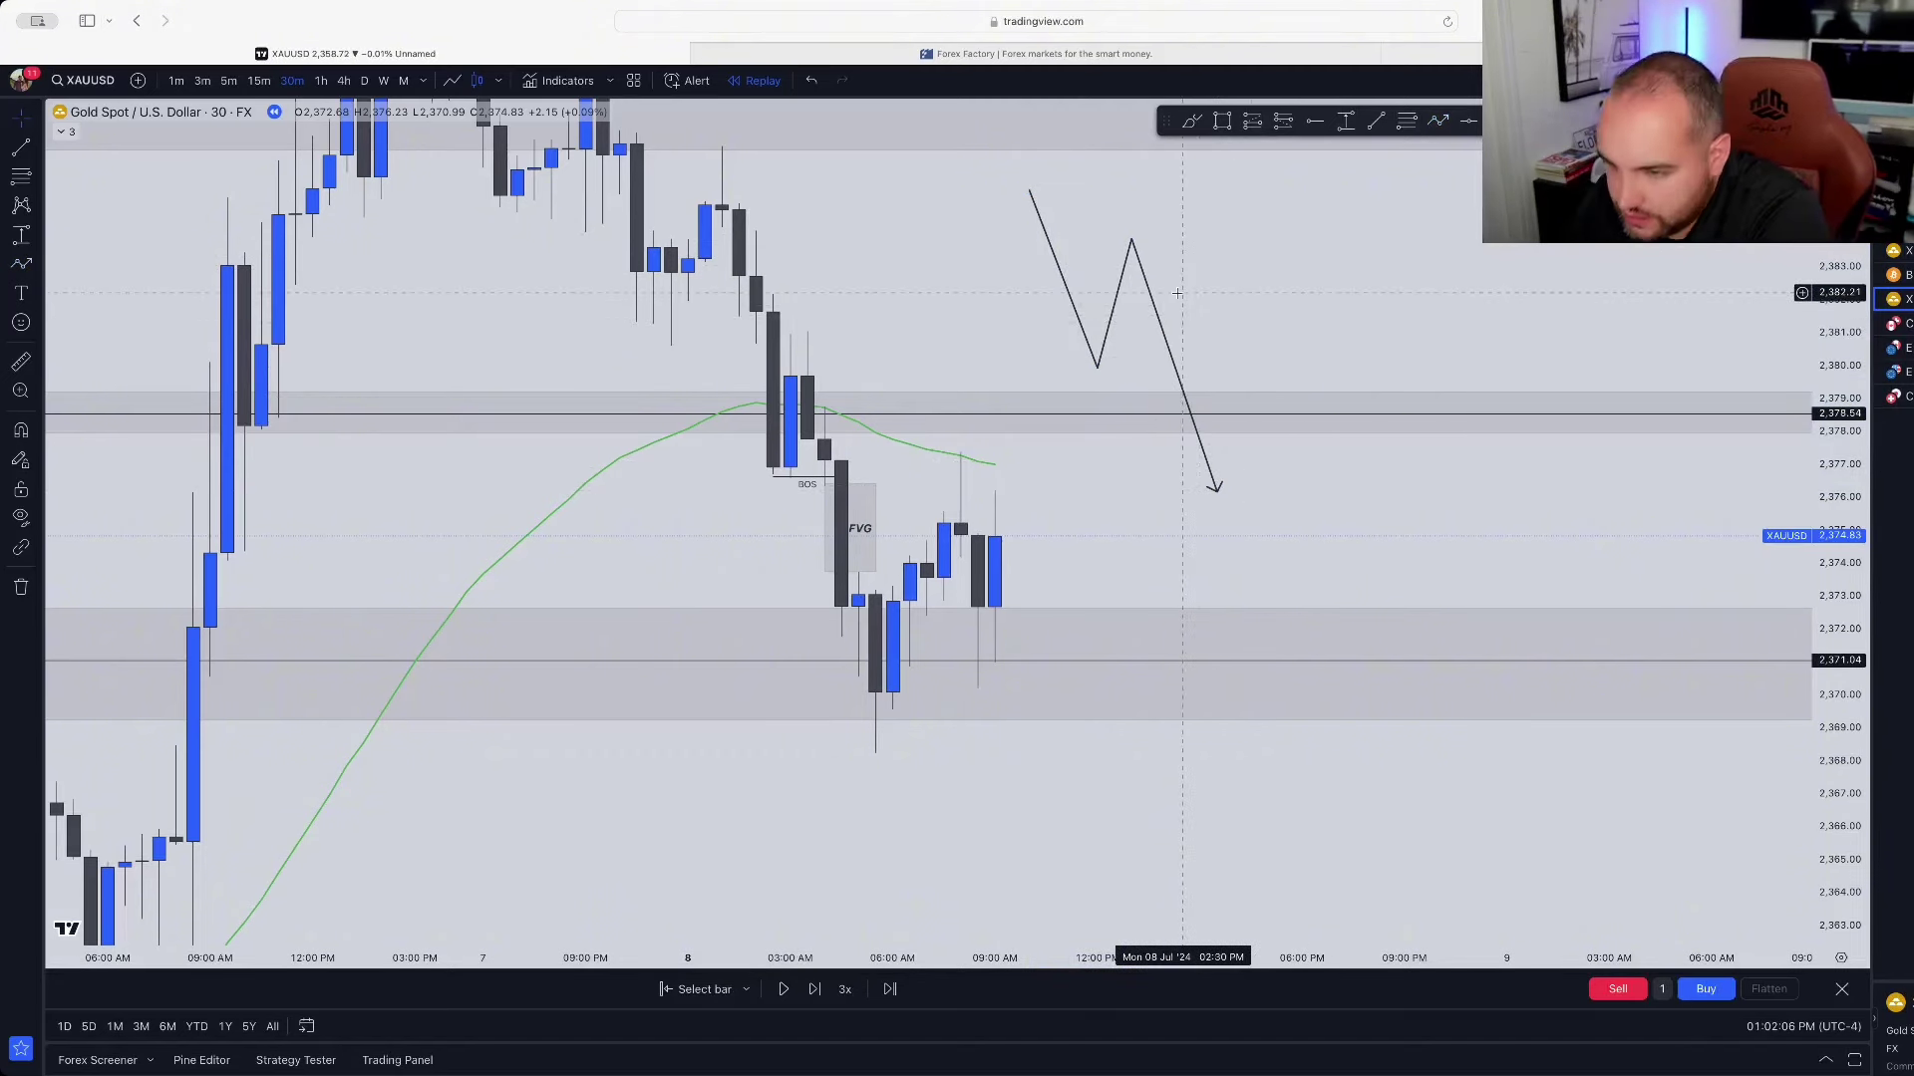
mouse_move(1124, 287)
mouse_down()
mouse_move(1032, 576)
mouse_move(988, 521)
mouse_move(1232, 319)
mouse_up()
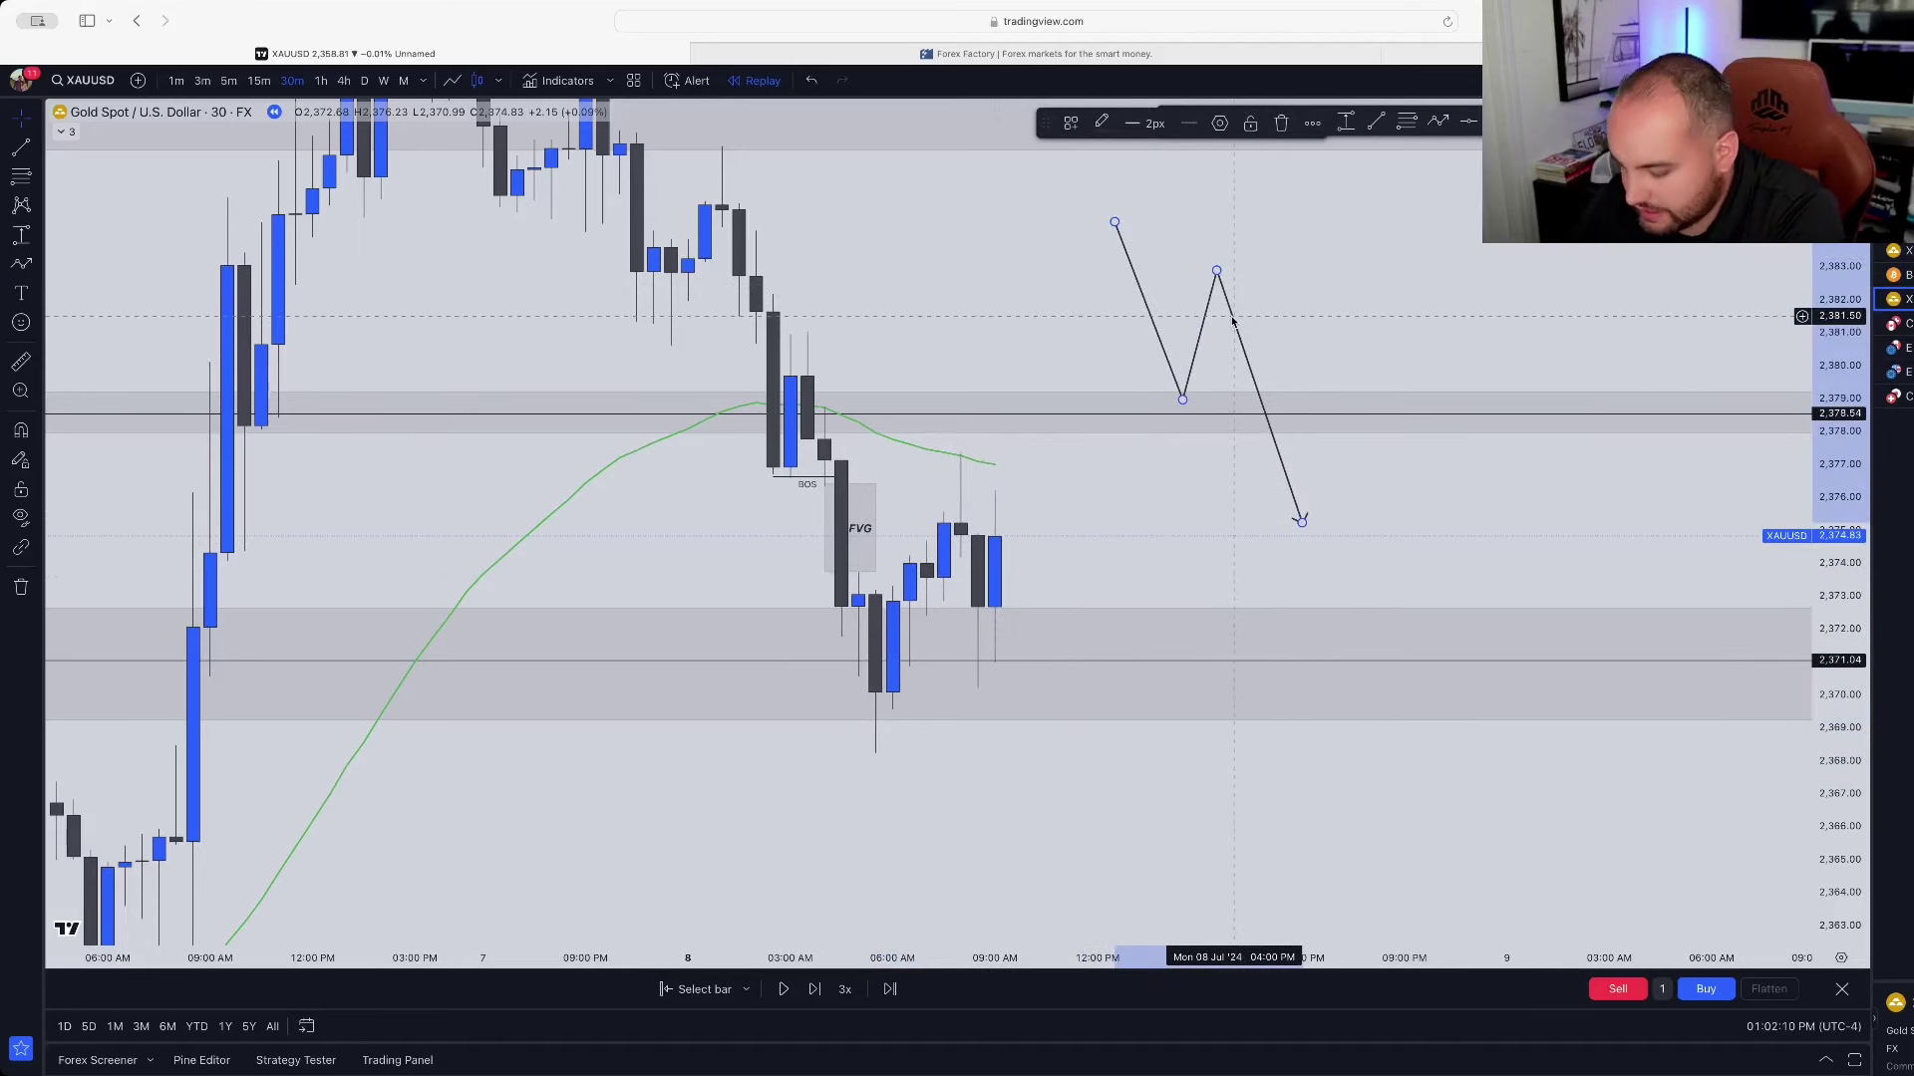
Step: Try a freehand projection into the 2,378.54 zone in place of the zigzag arrow, and undo the strokes and the arrow's deletion
key(Delete)
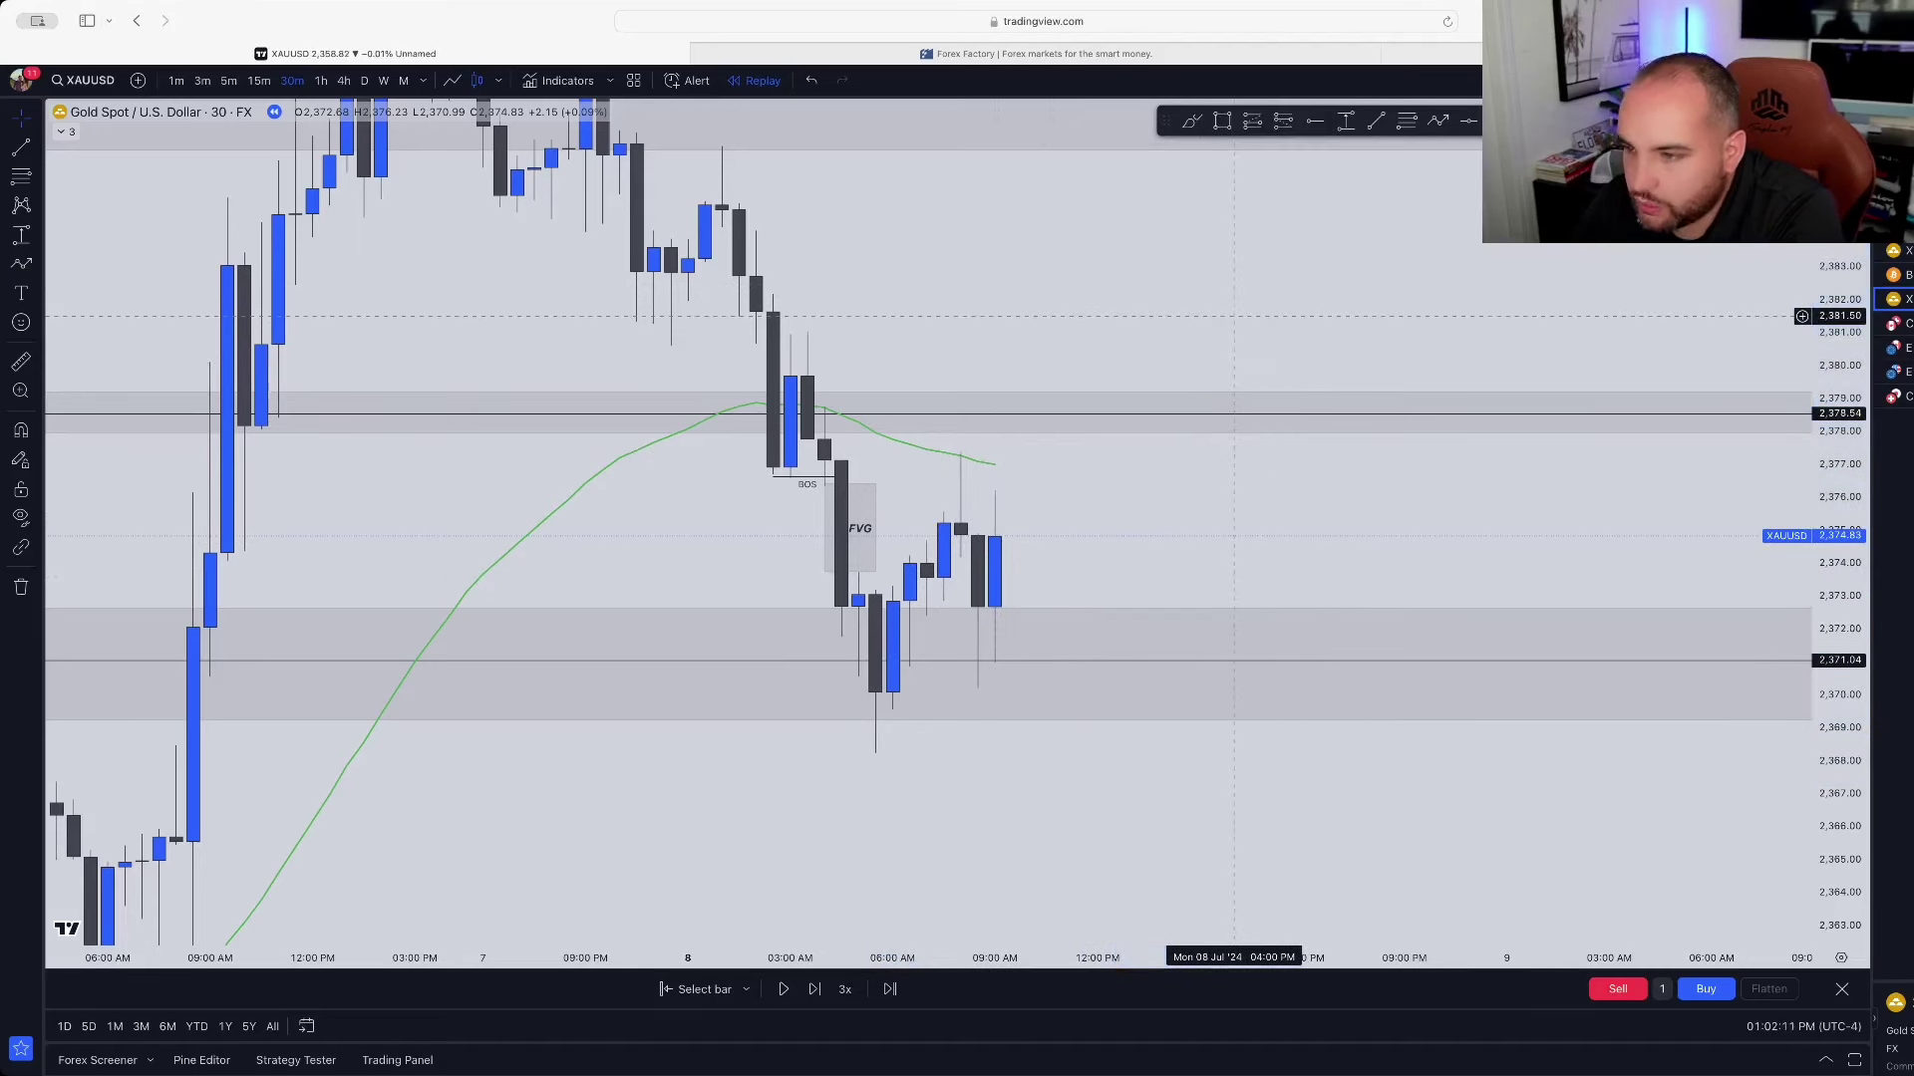
click(1193, 123)
mouse_move(962, 406)
mouse_down()
mouse_move(1108, 404)
mouse_move(996, 447)
mouse_move(963, 409)
mouse_move(553, 410)
mouse_move(1203, 442)
mouse_up()
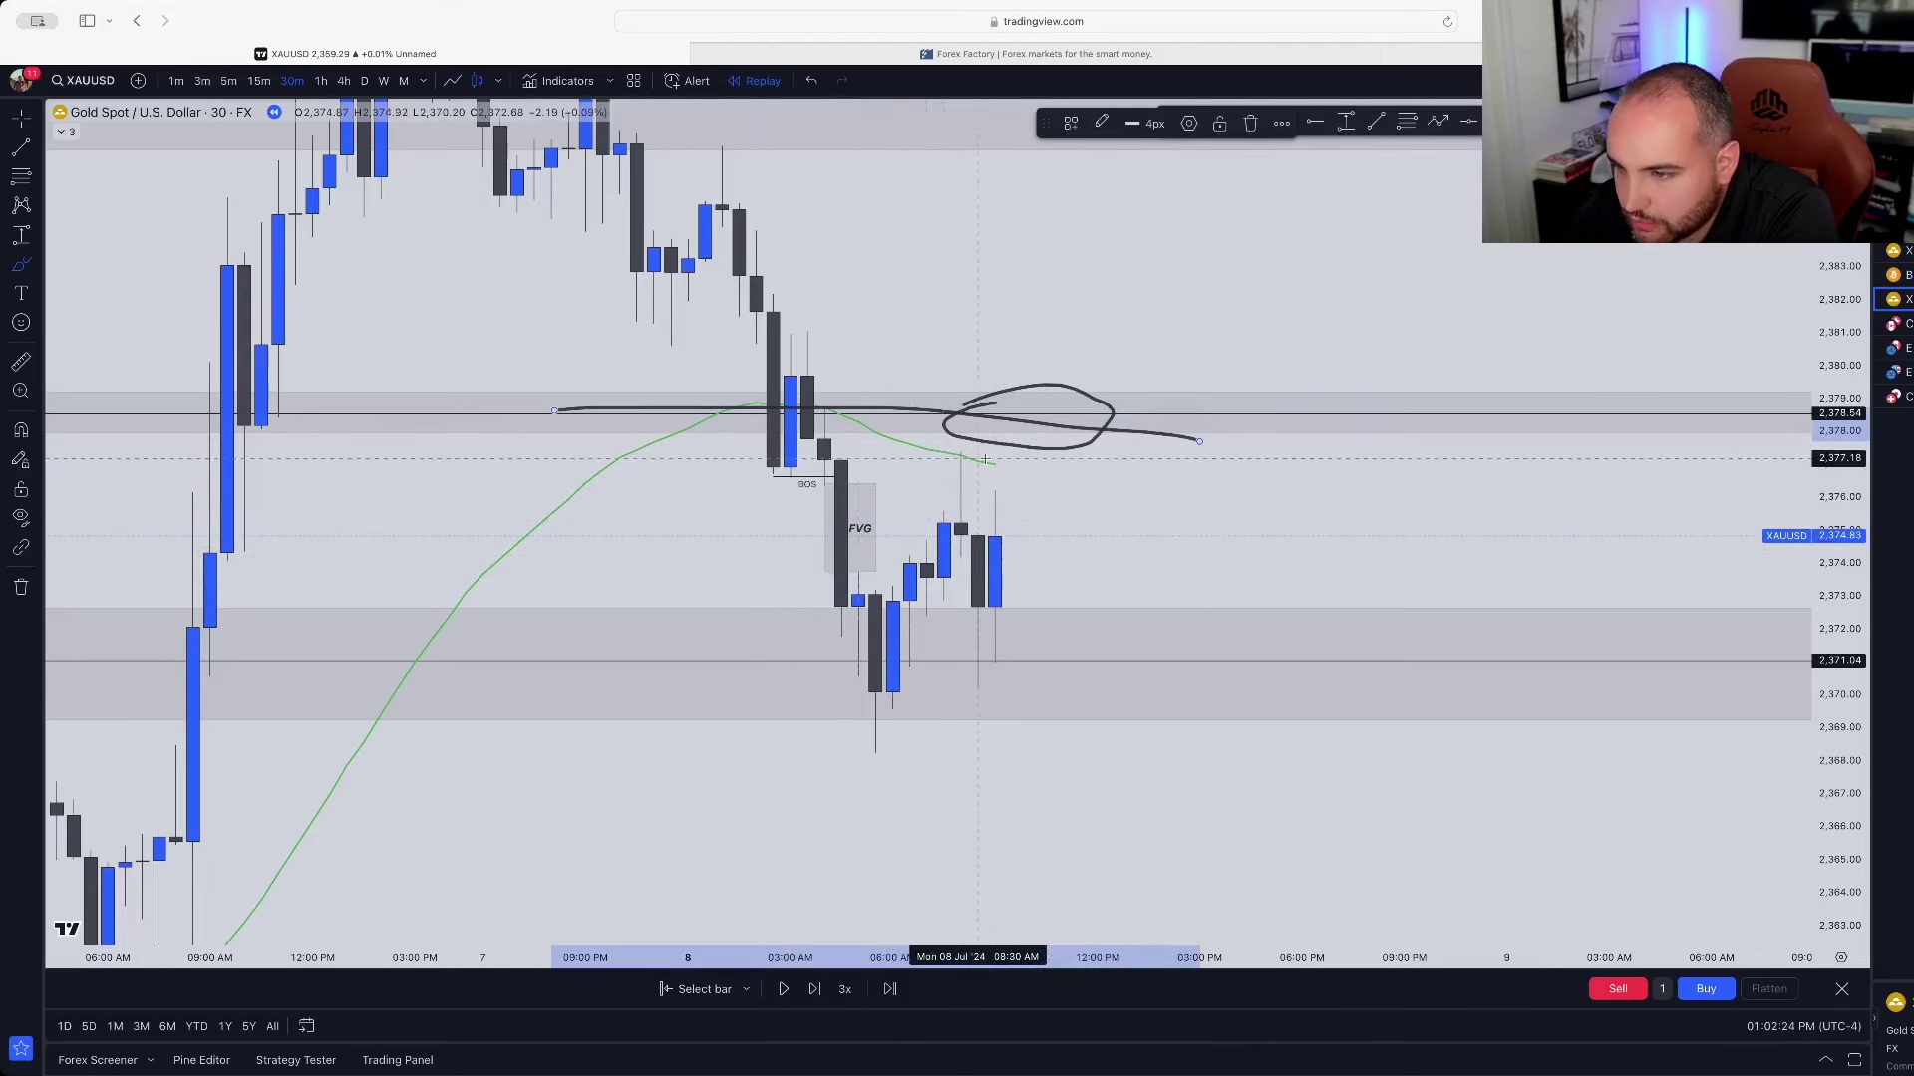
mouse_move(996, 523)
mouse_down()
mouse_move(1026, 424)
mouse_move(979, 447)
mouse_move(1035, 420)
mouse_move(1132, 728)
mouse_up()
click(810, 81)
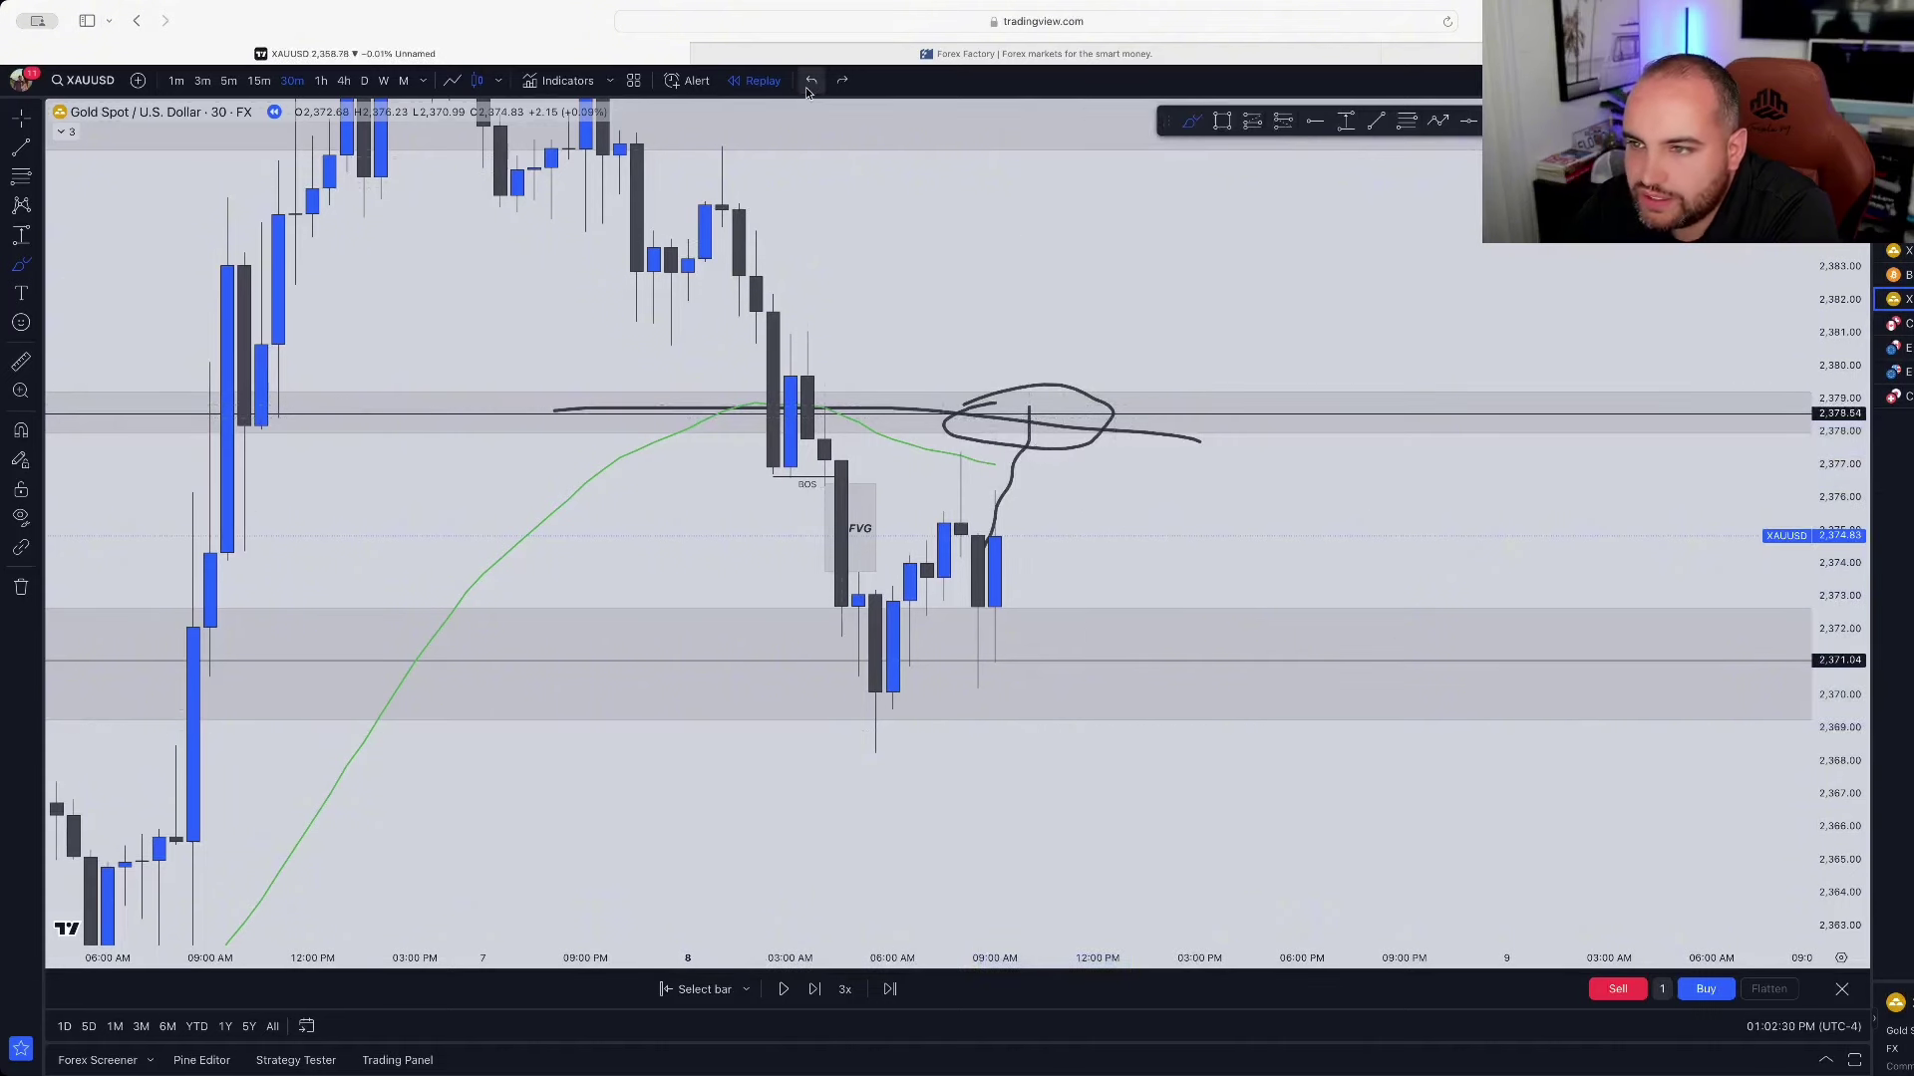
click(809, 84)
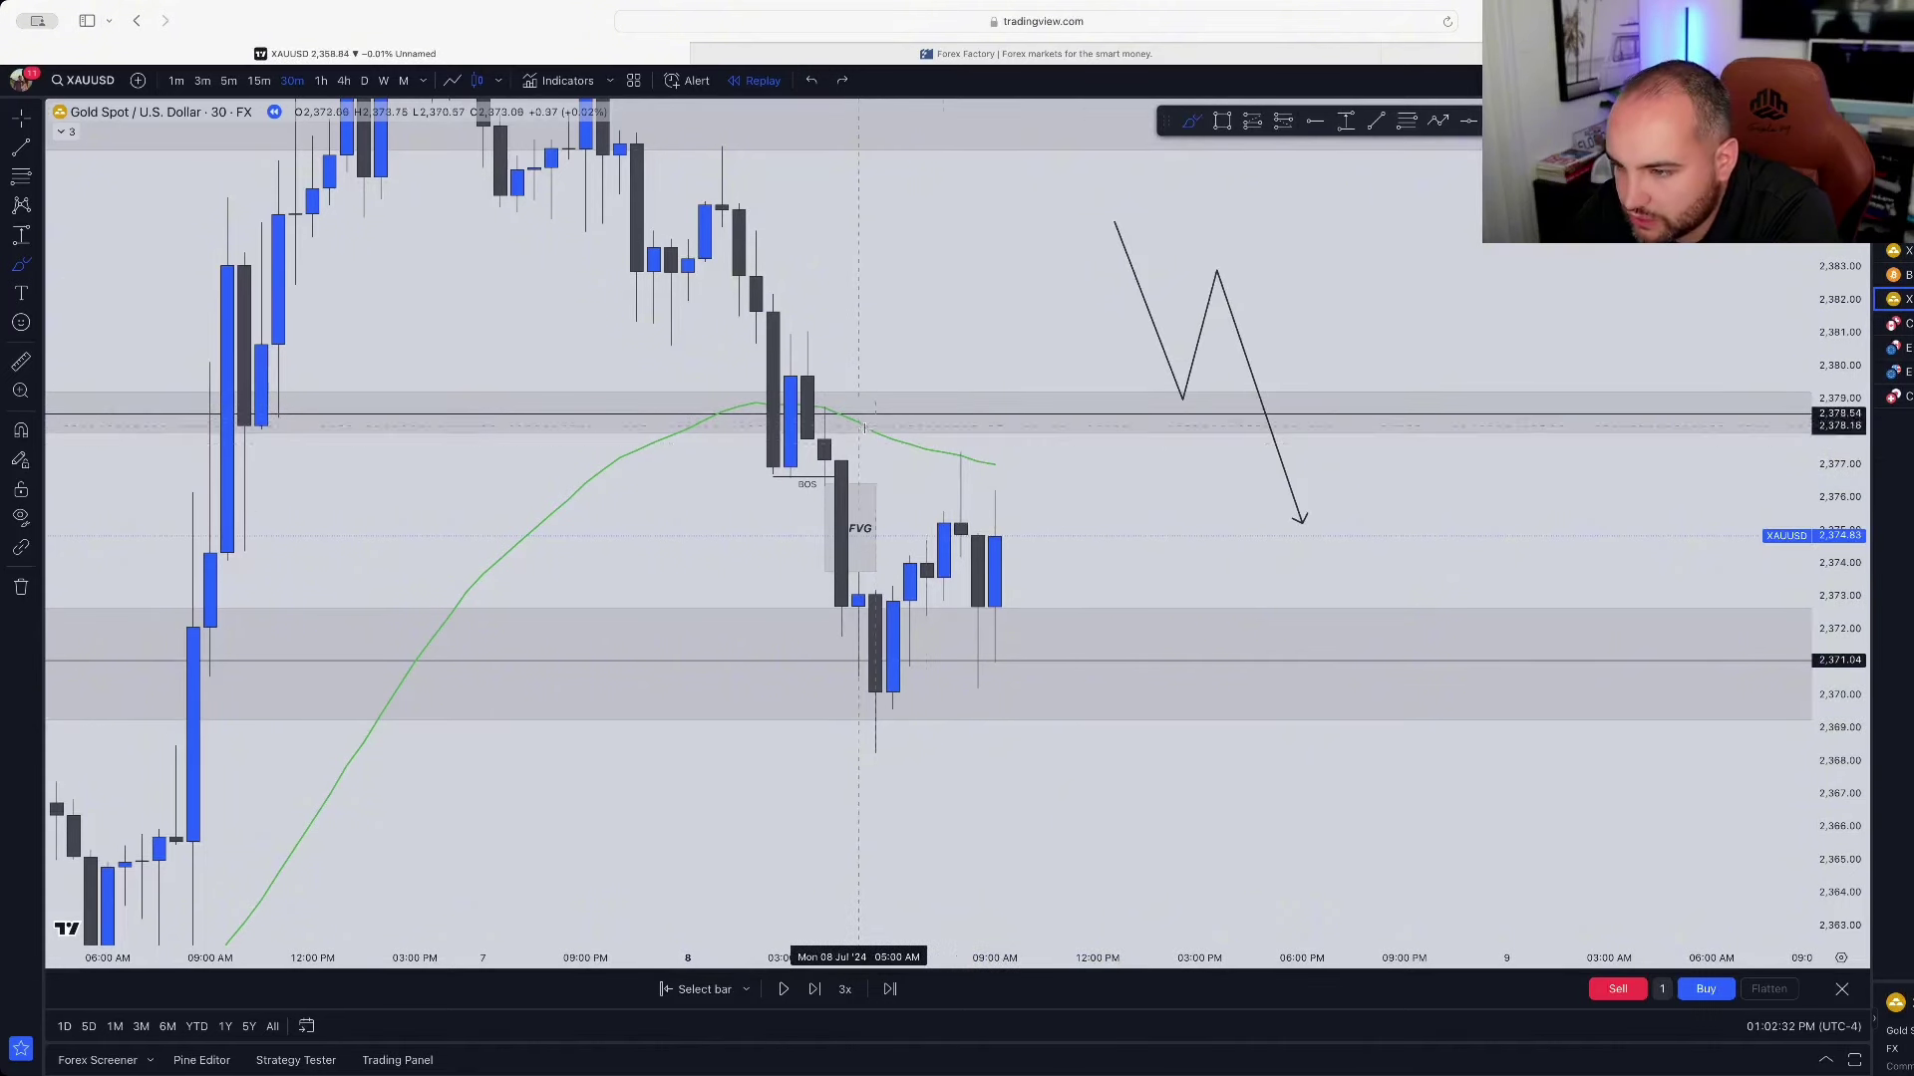
Step: Draw a short horizontal brush line at about 2,378 along the lower edge of the 2,378.54 zone
drag(863, 433, 1115, 432)
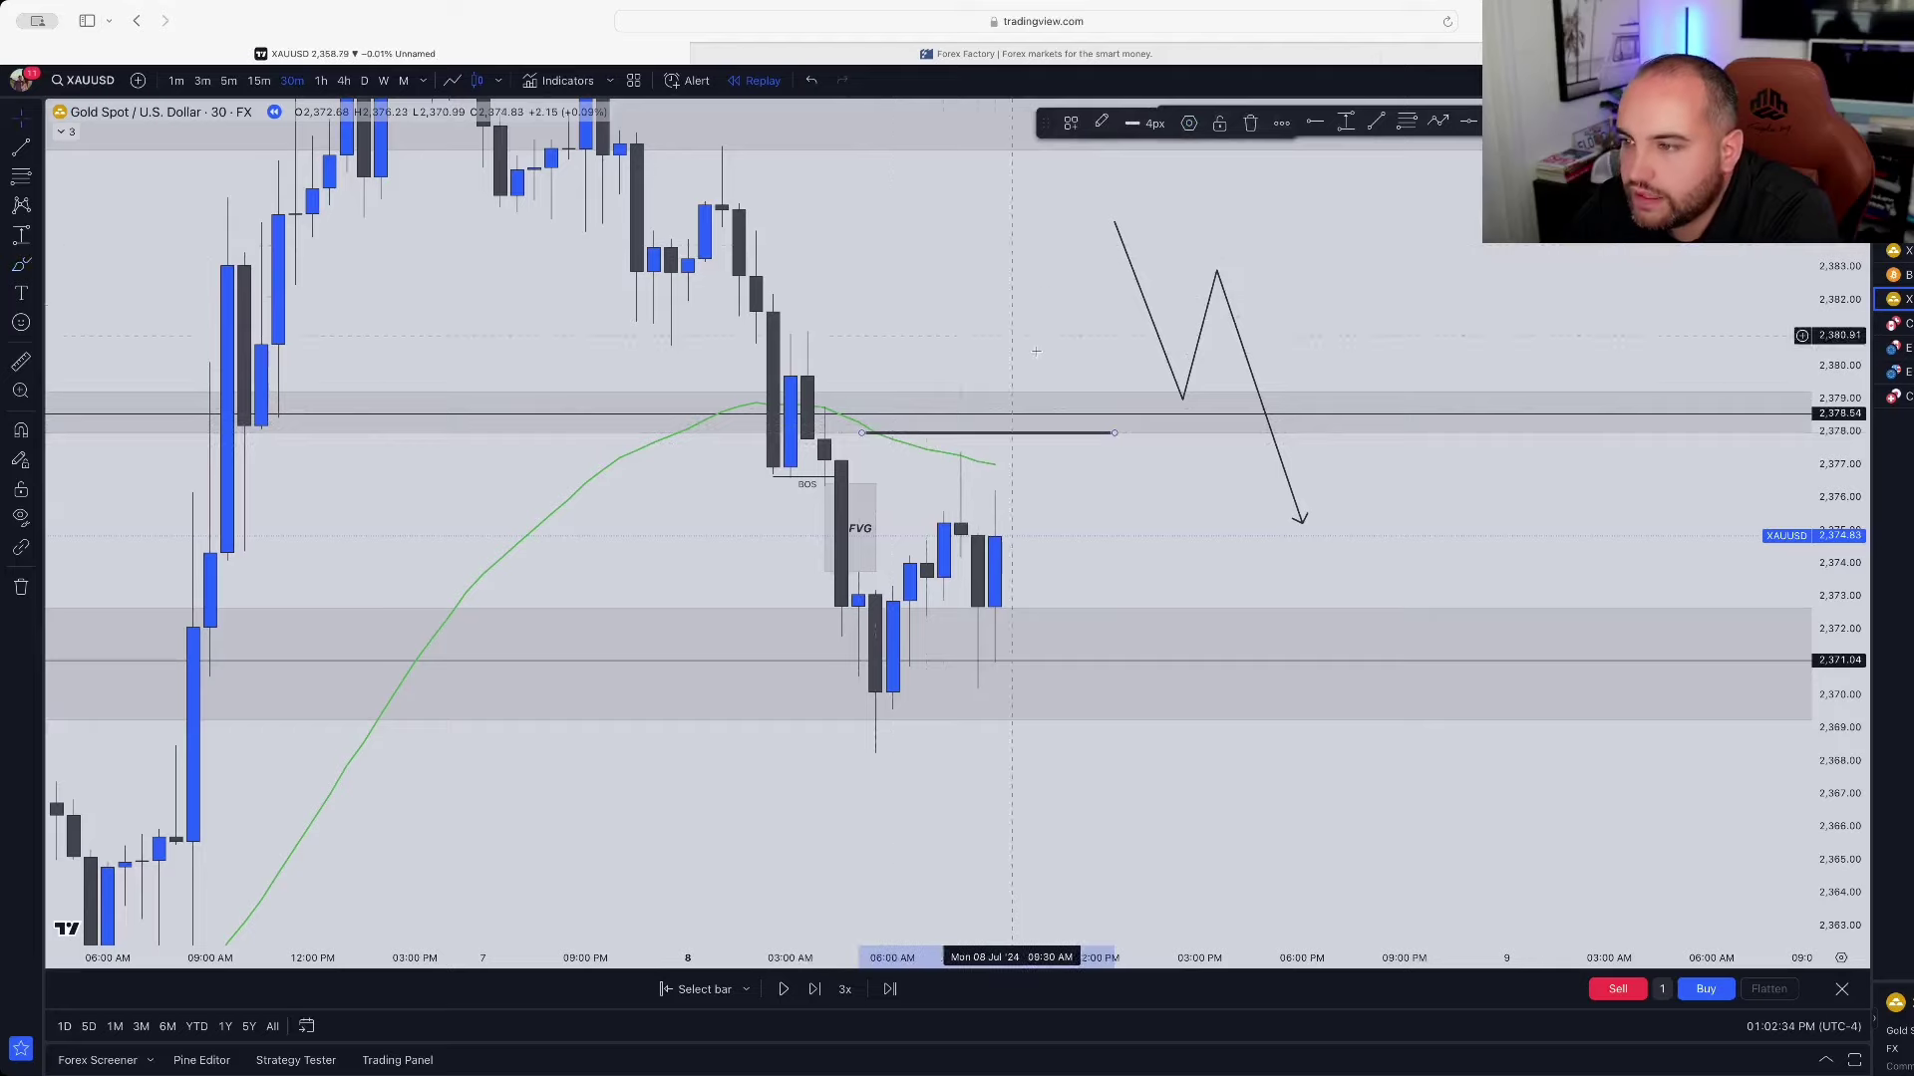
right_click(1031, 289)
click(1097, 205)
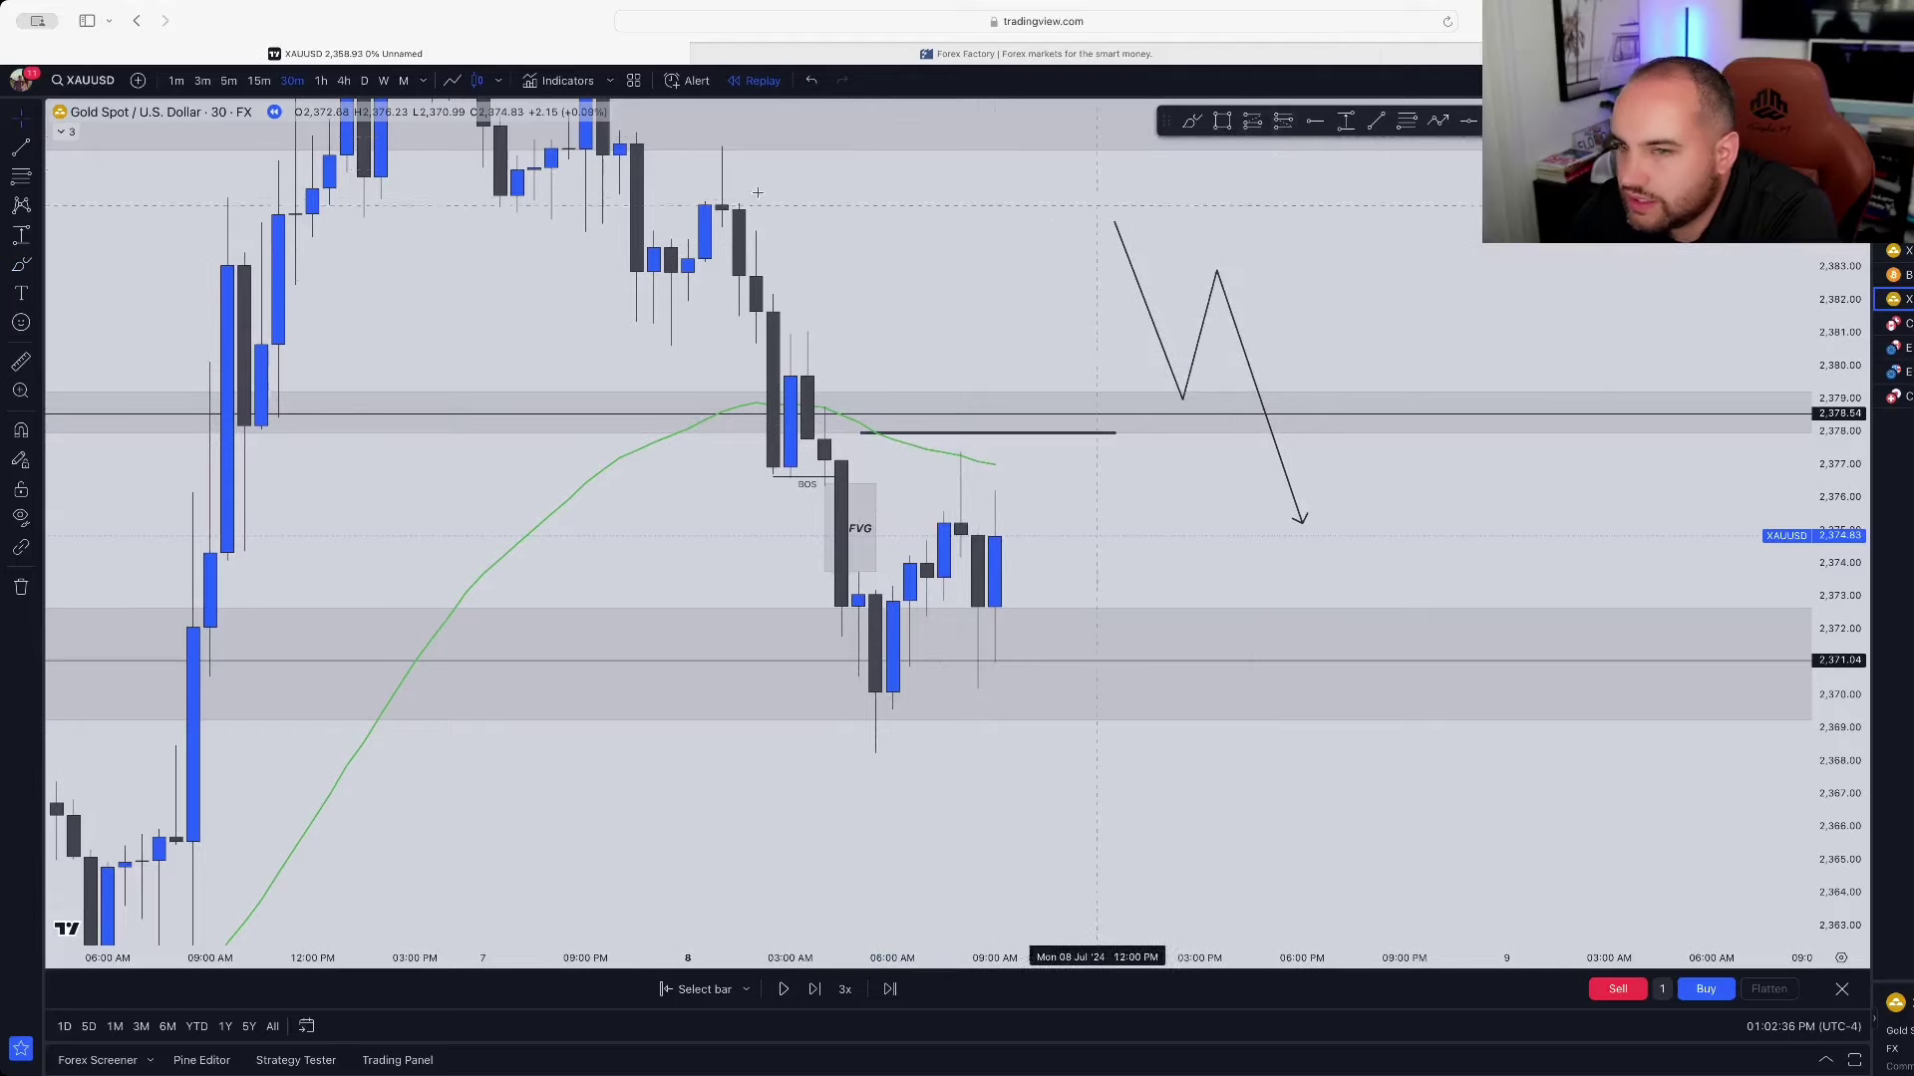
Step: On the 15-minute chart, draw a rectangle at about 2,377.2 to 2,378.8 from the candles before the 04:30 AM drop to the latest candle
click(258, 79)
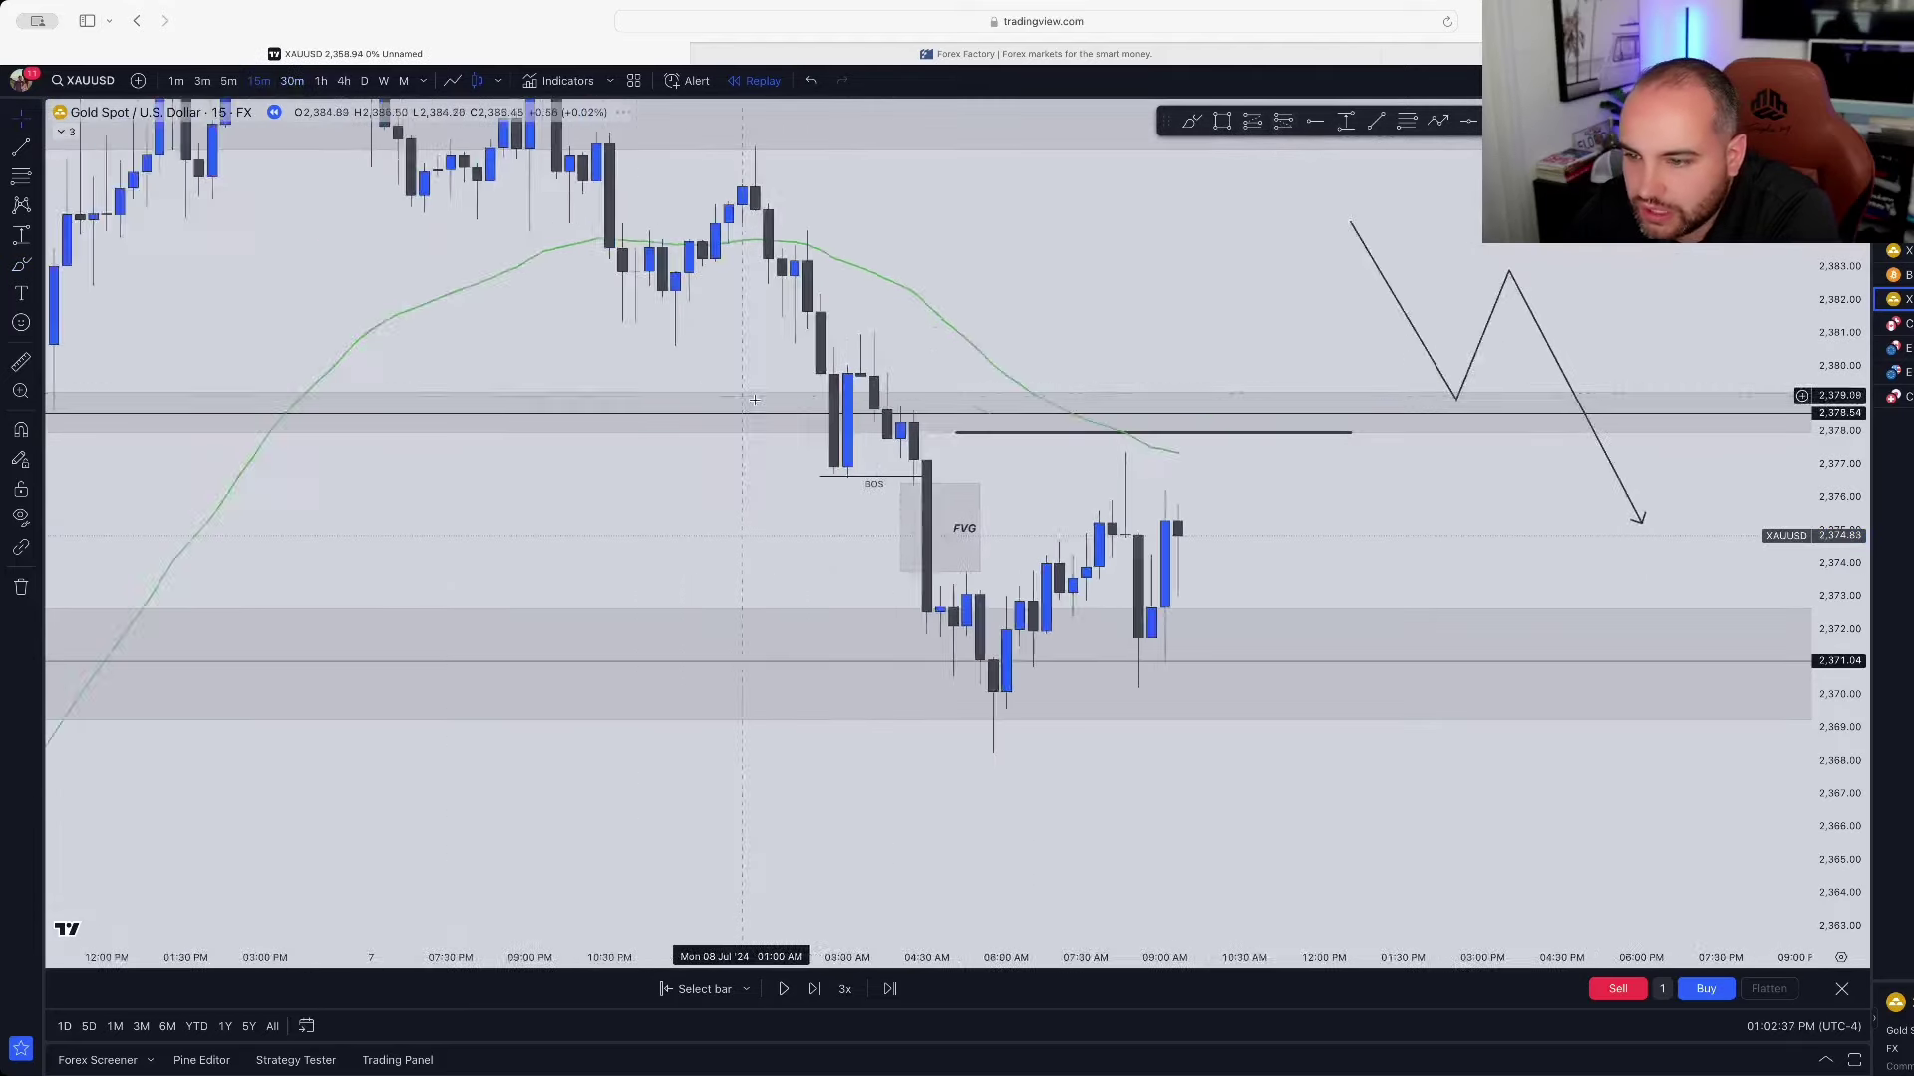
scroll(755, 400, down, 2)
scroll(875, 521, up, 1)
drag(895, 548, 697, 538)
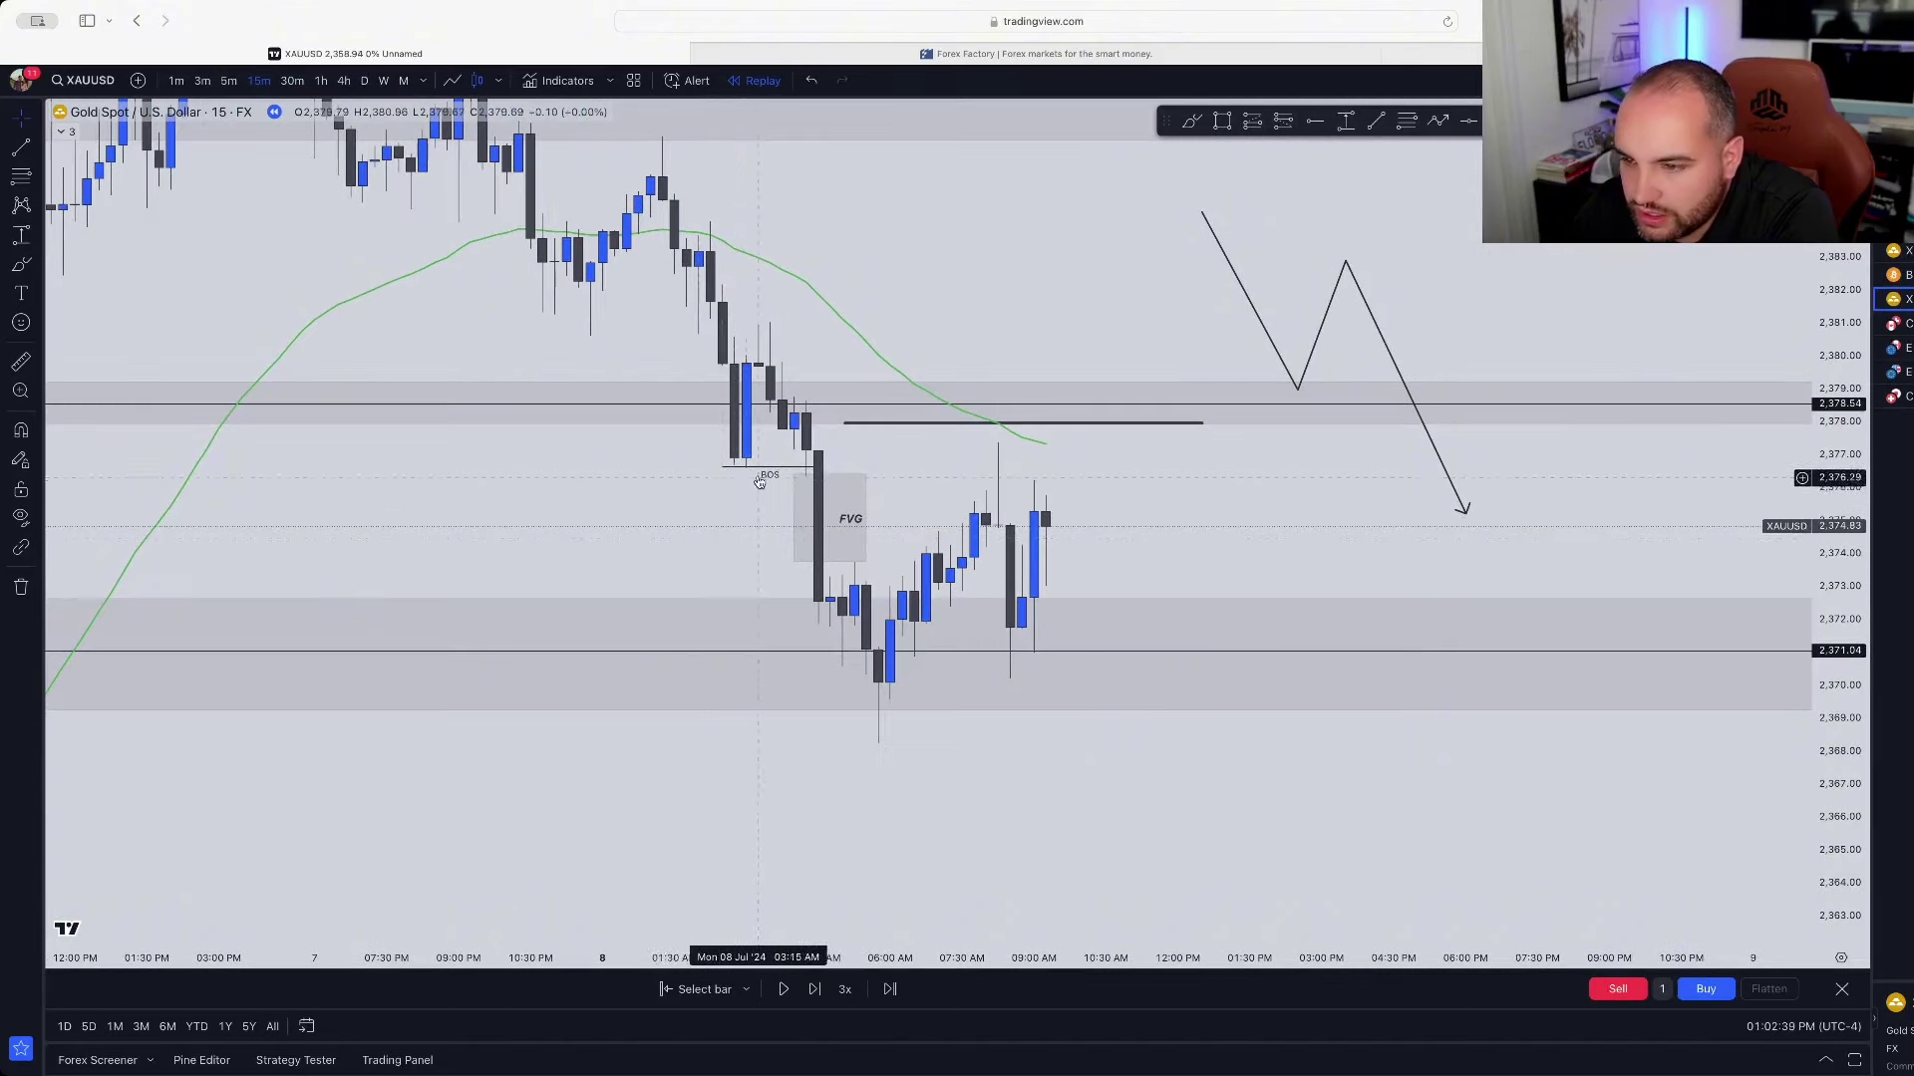
scroll(892, 493, right, 3)
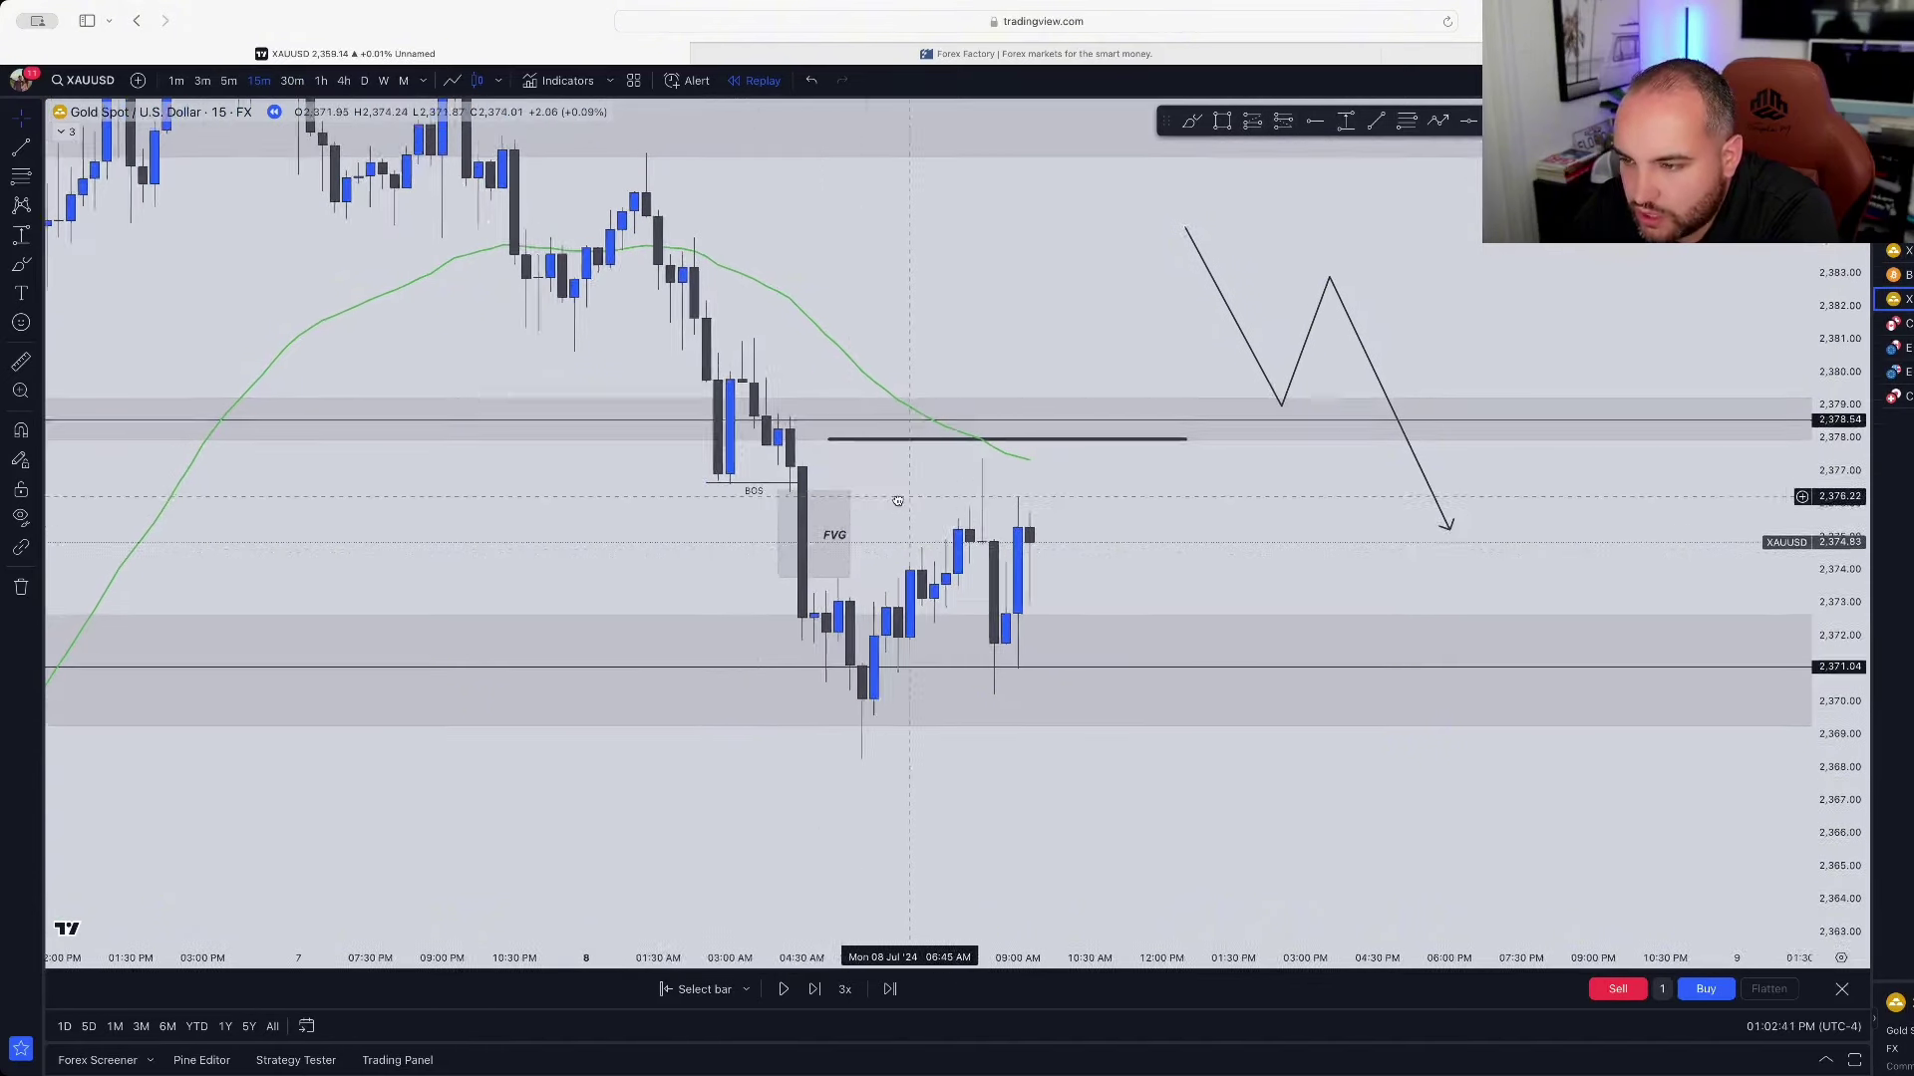
click(1222, 120)
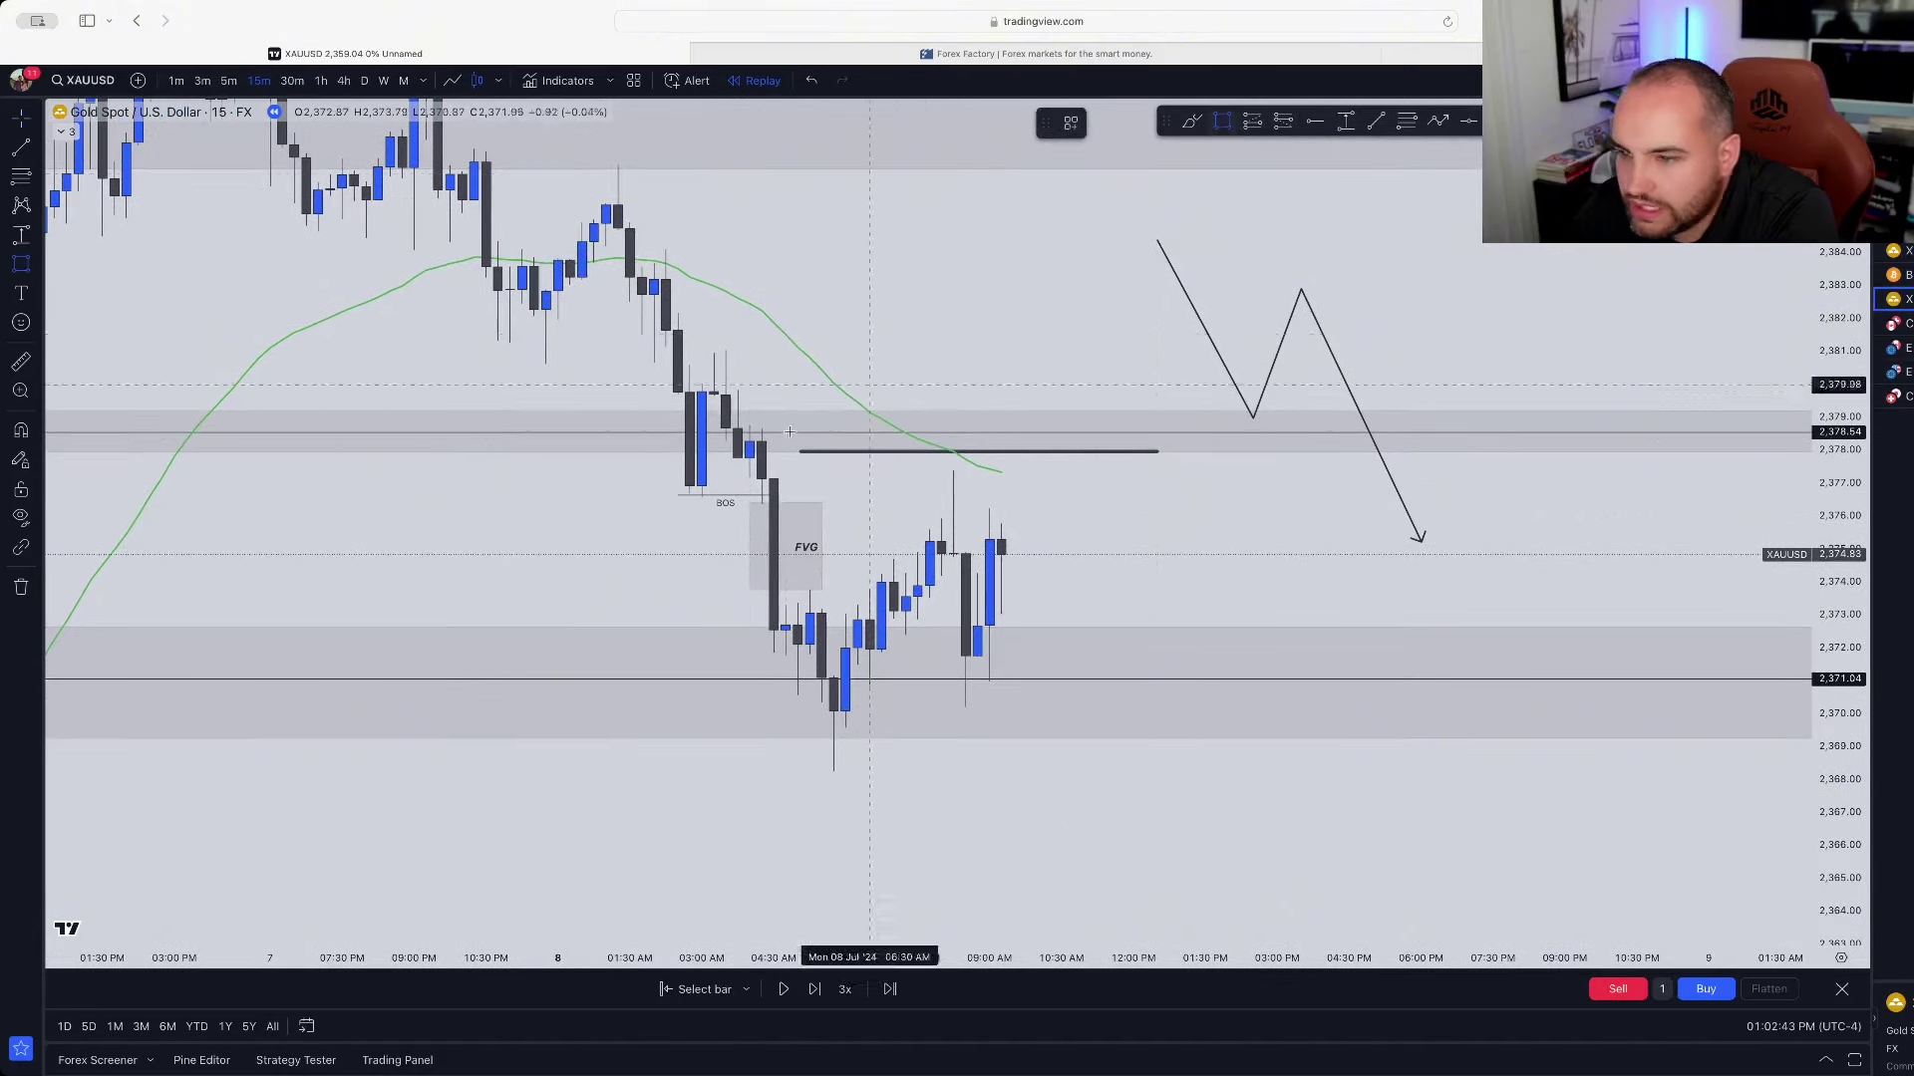
mouse_move(753, 477)
mouse_down()
mouse_move(748, 414)
mouse_move(1014, 422)
mouse_up()
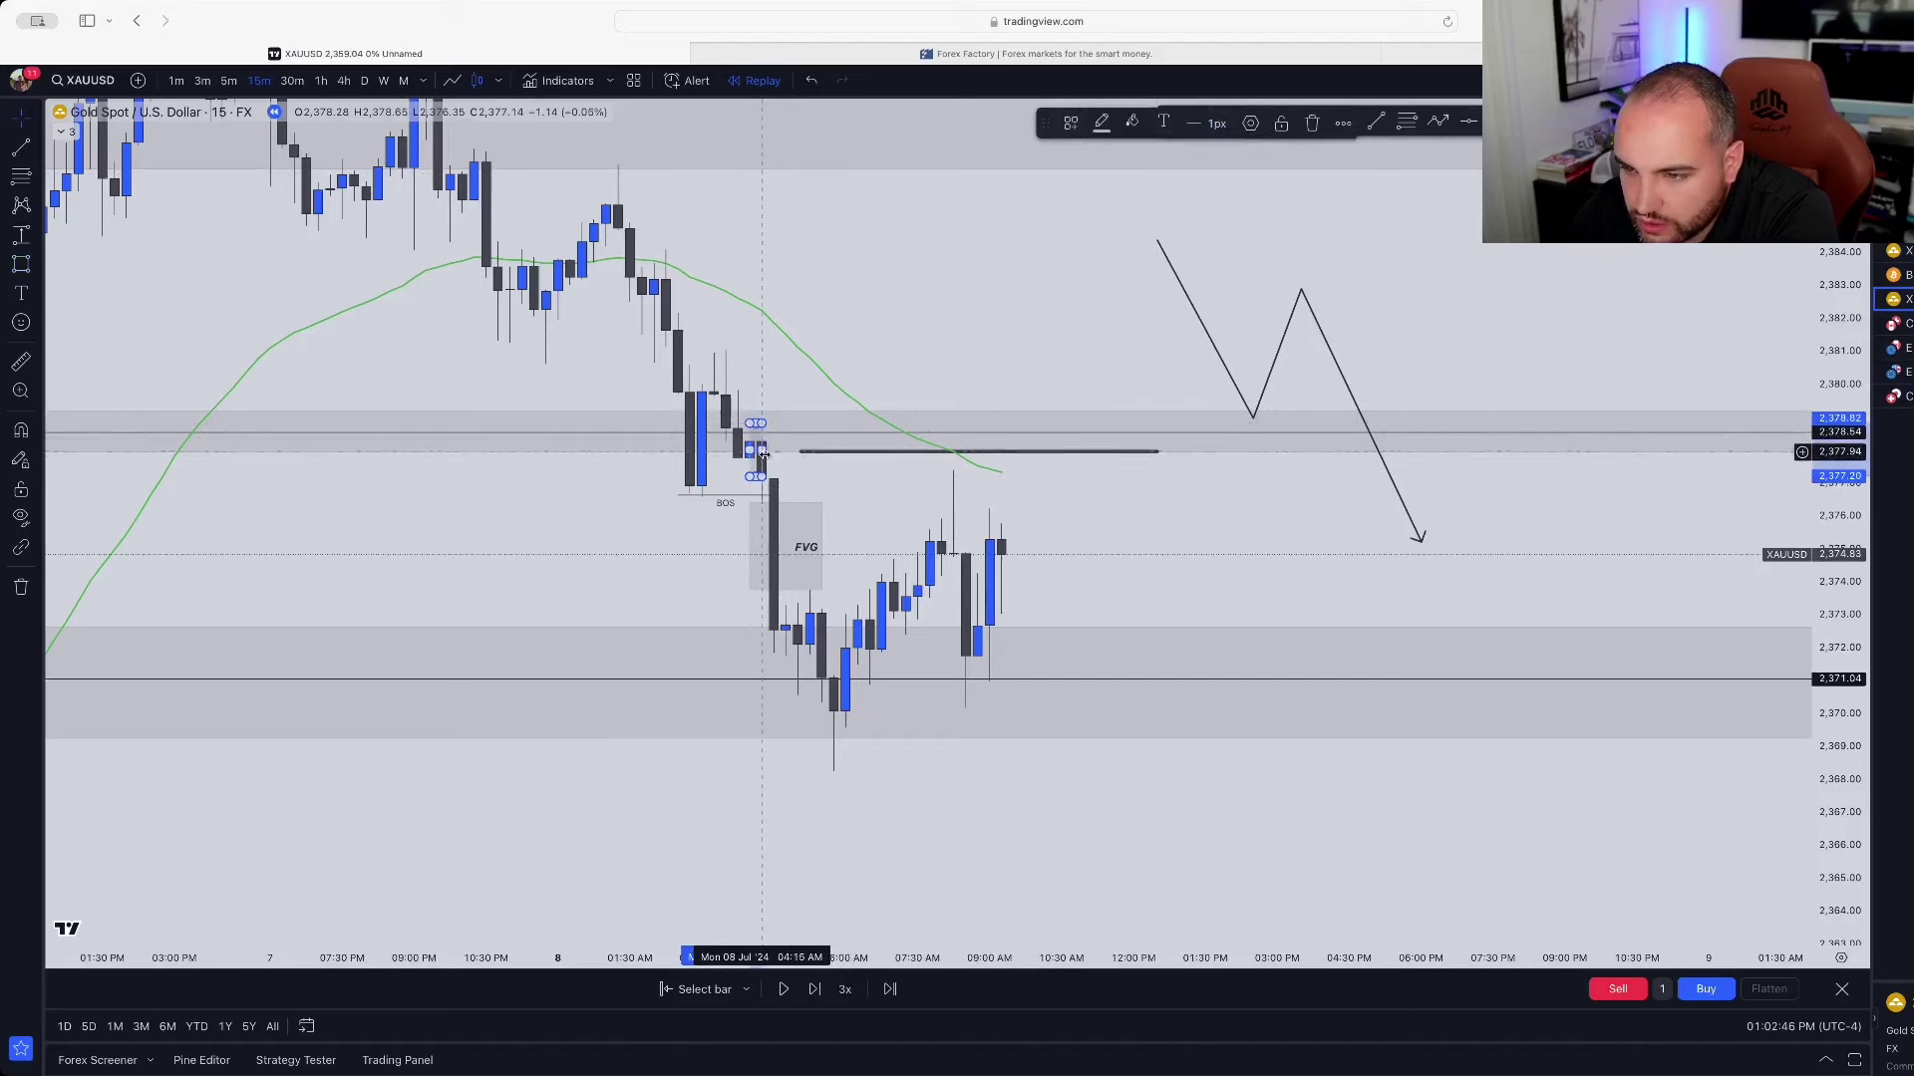
Step: On the 5-minute chart, draw a rectangle at about 2,376.51 to 2,377.47 from 04:20 to 09:40 AM
click(228, 81)
scroll(927, 389, down, 5)
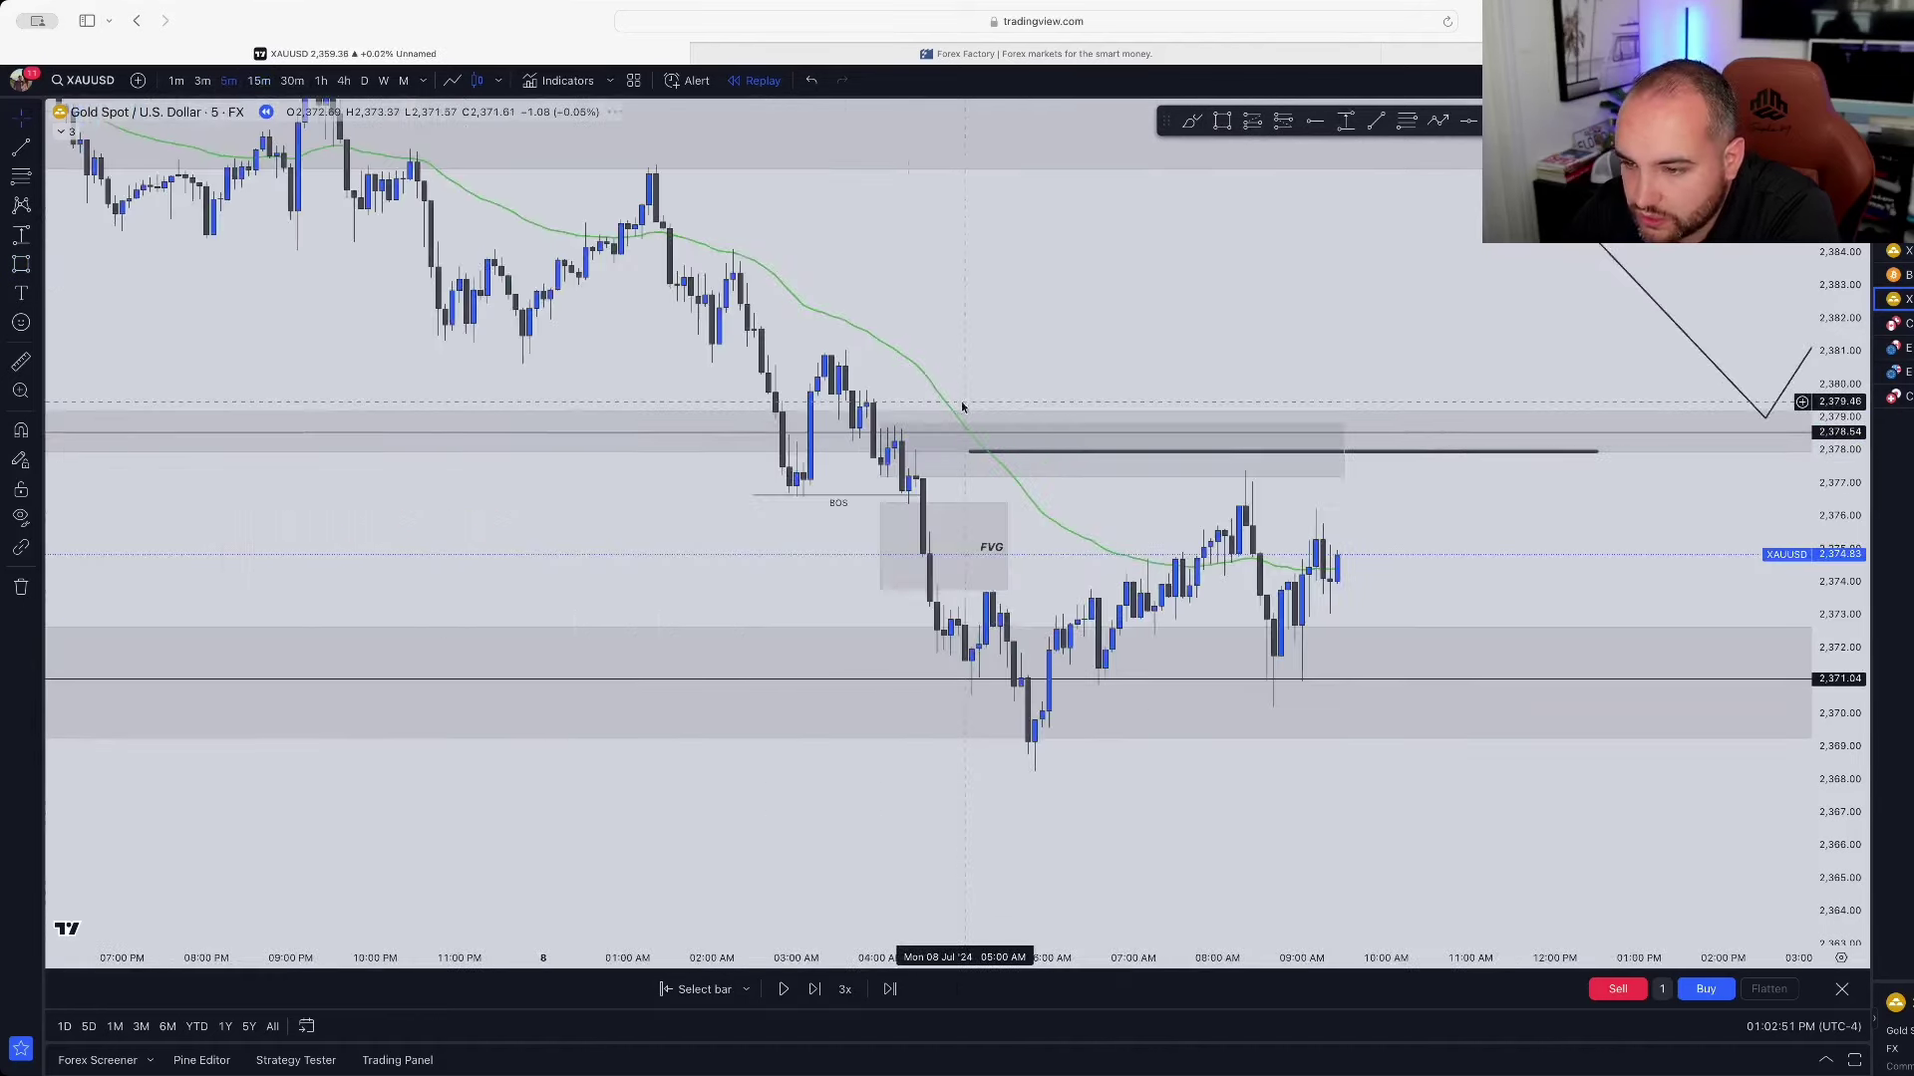
click(258, 80)
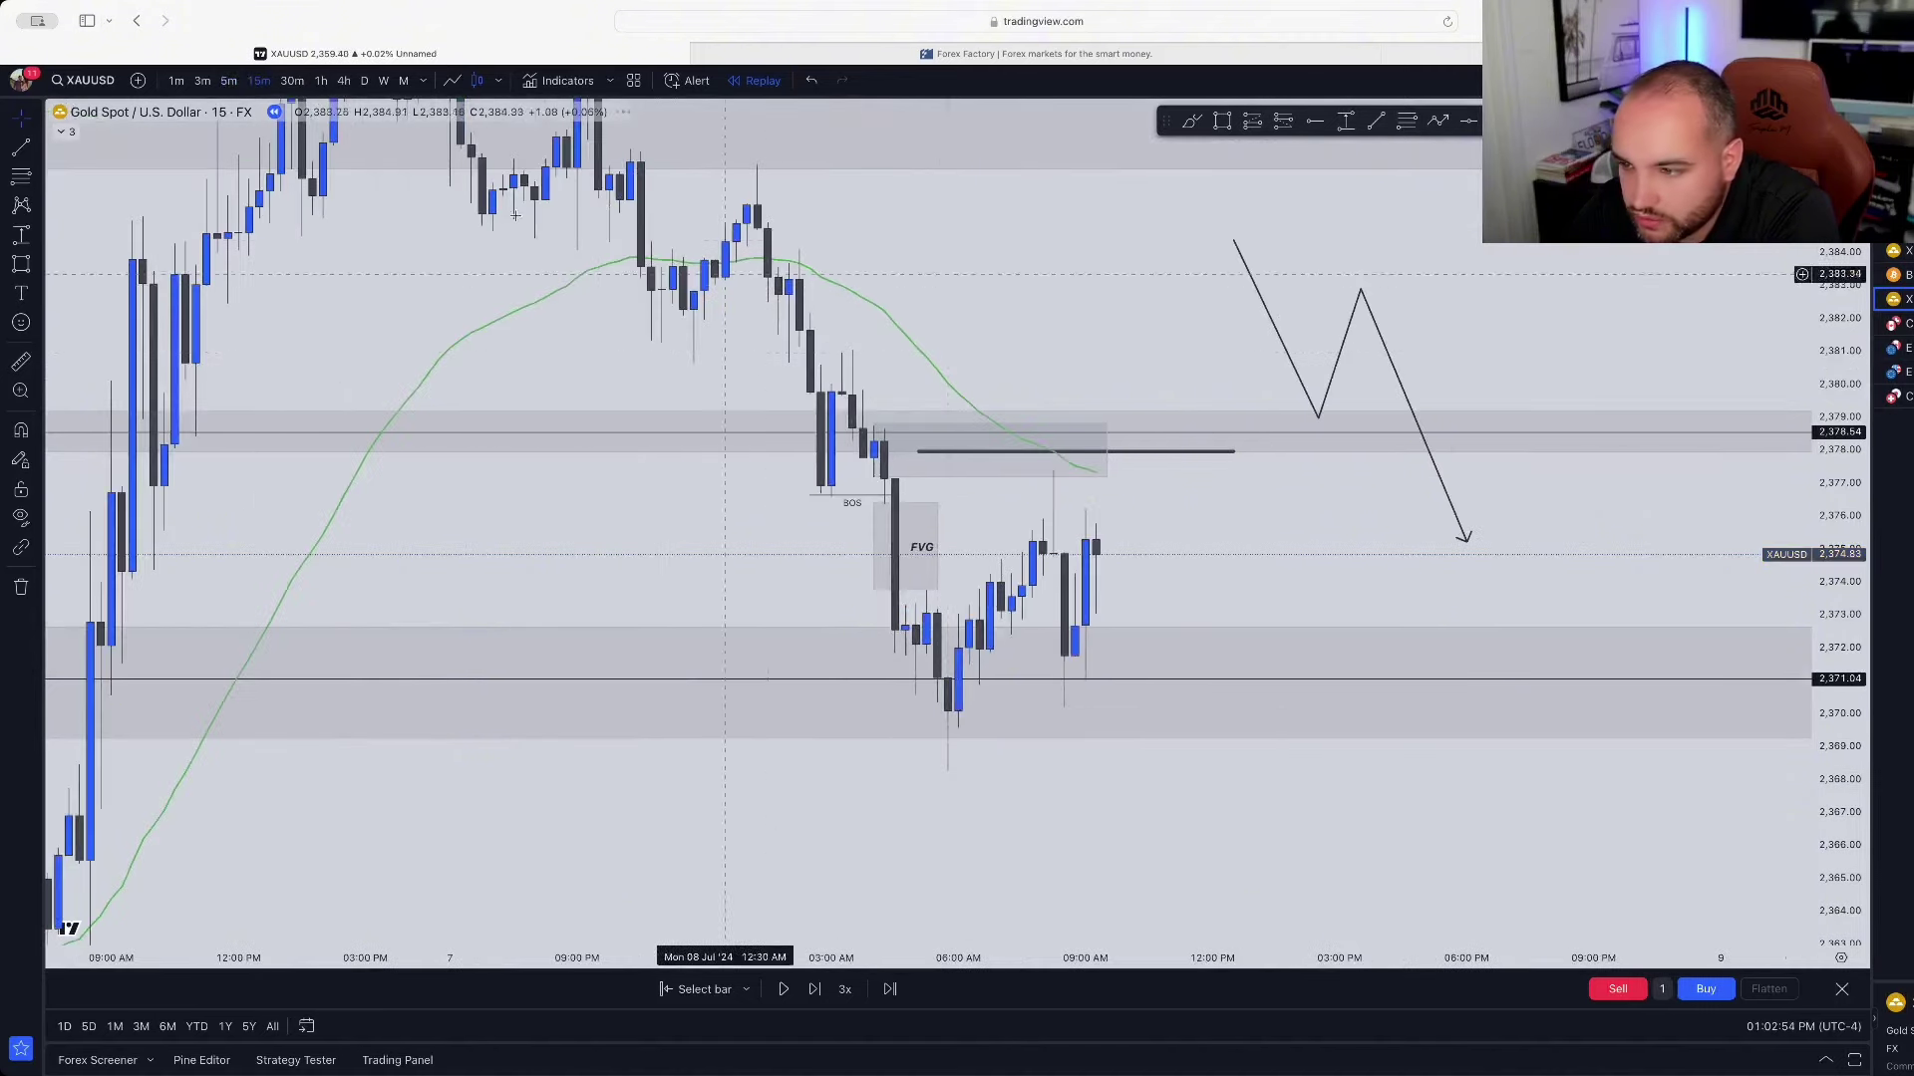
click(228, 81)
scroll(890, 369, down, 3)
scroll(842, 346, up, 1)
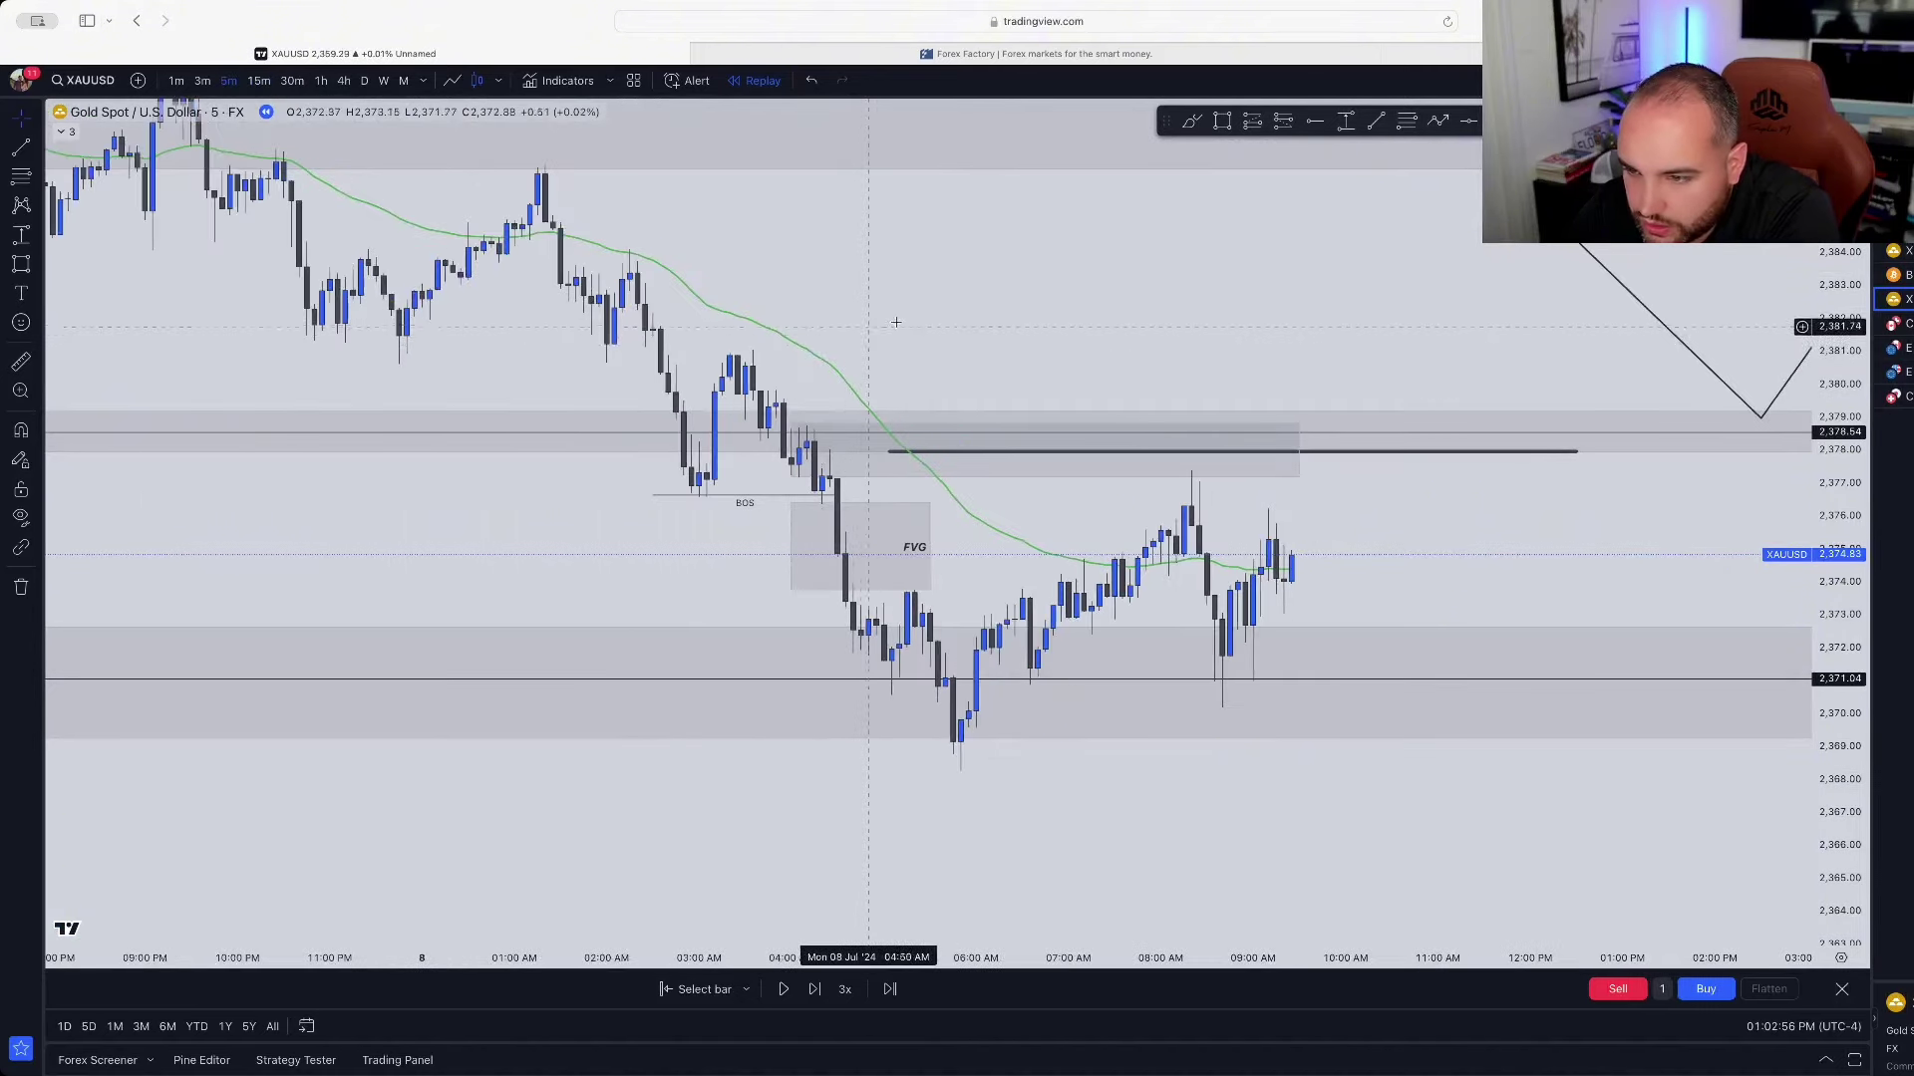
click(1222, 121)
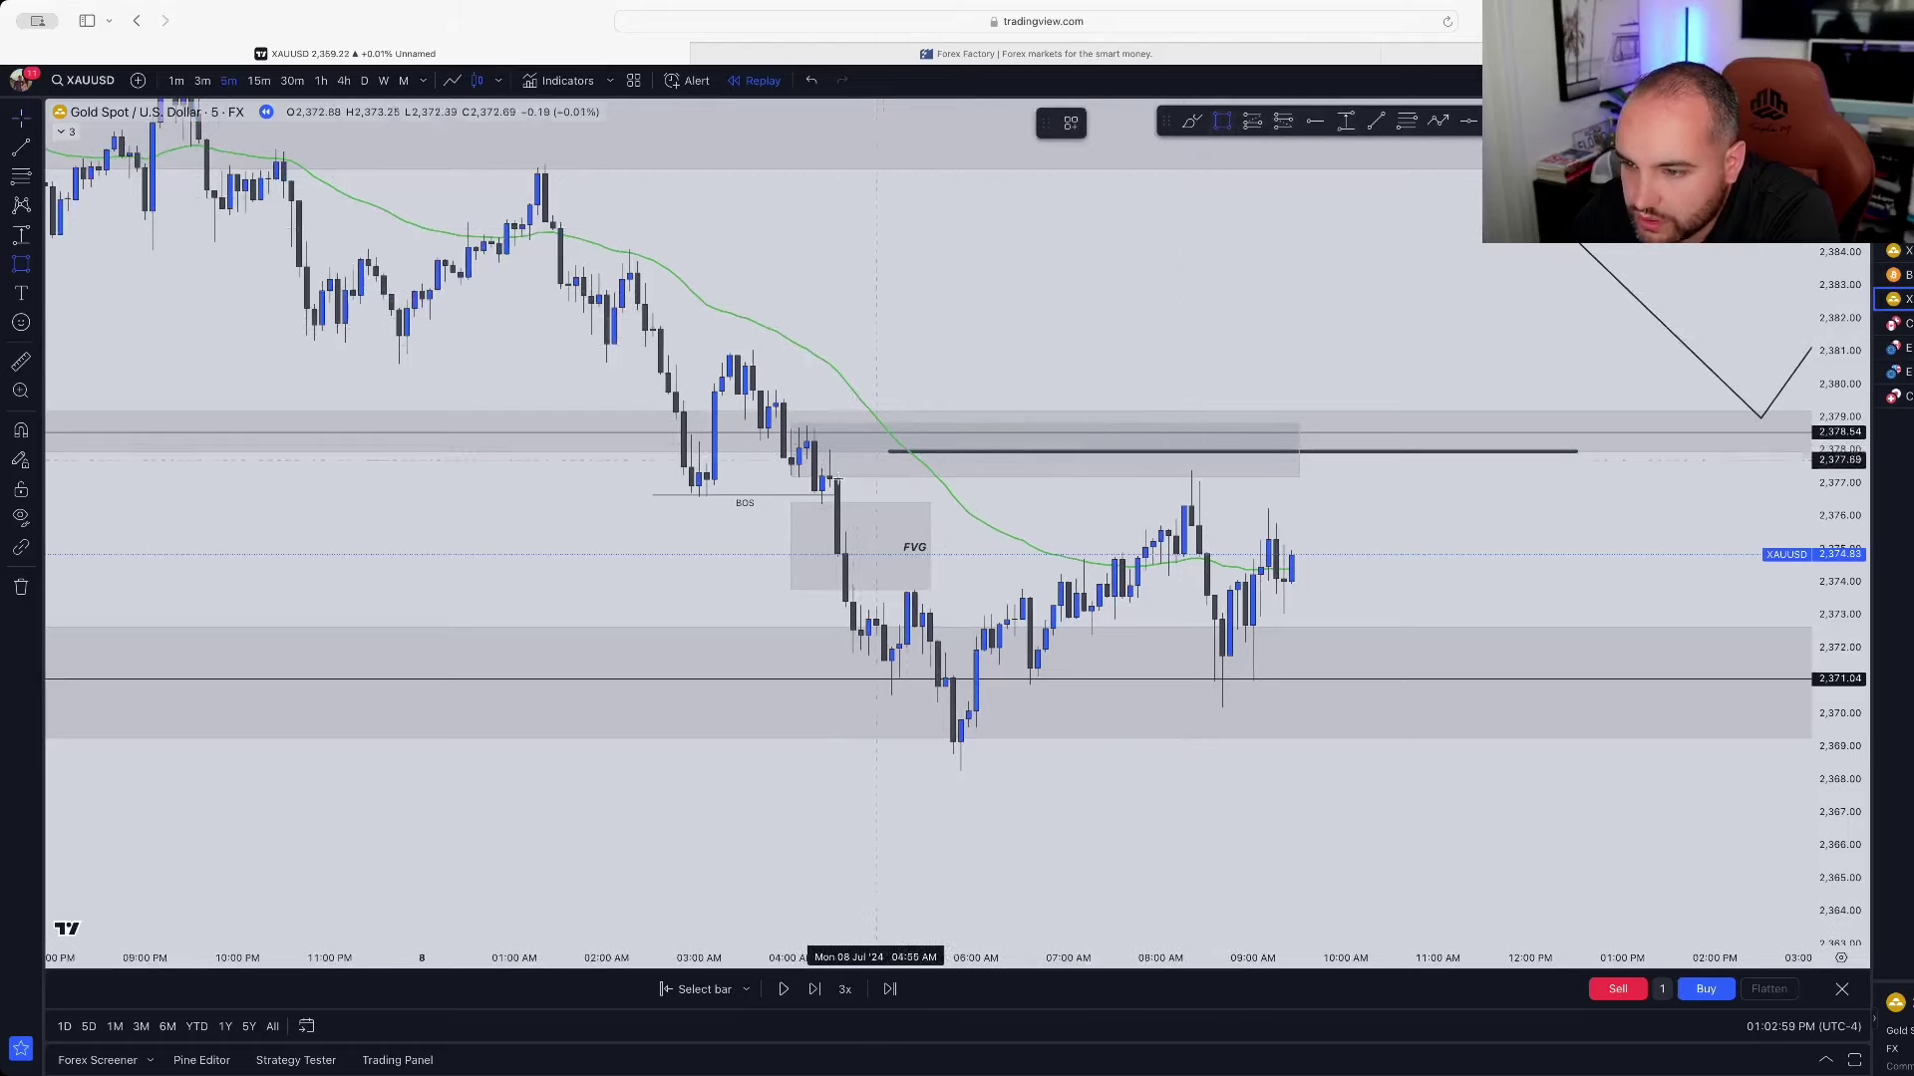
click(1315, 467)
Step: Place a short position at the 08:20 AM candle with entry at about 2,376.27 and set its stop to about 2,380.32
drag(1146, 295, 975, 251)
scroll(975, 250, down, 2)
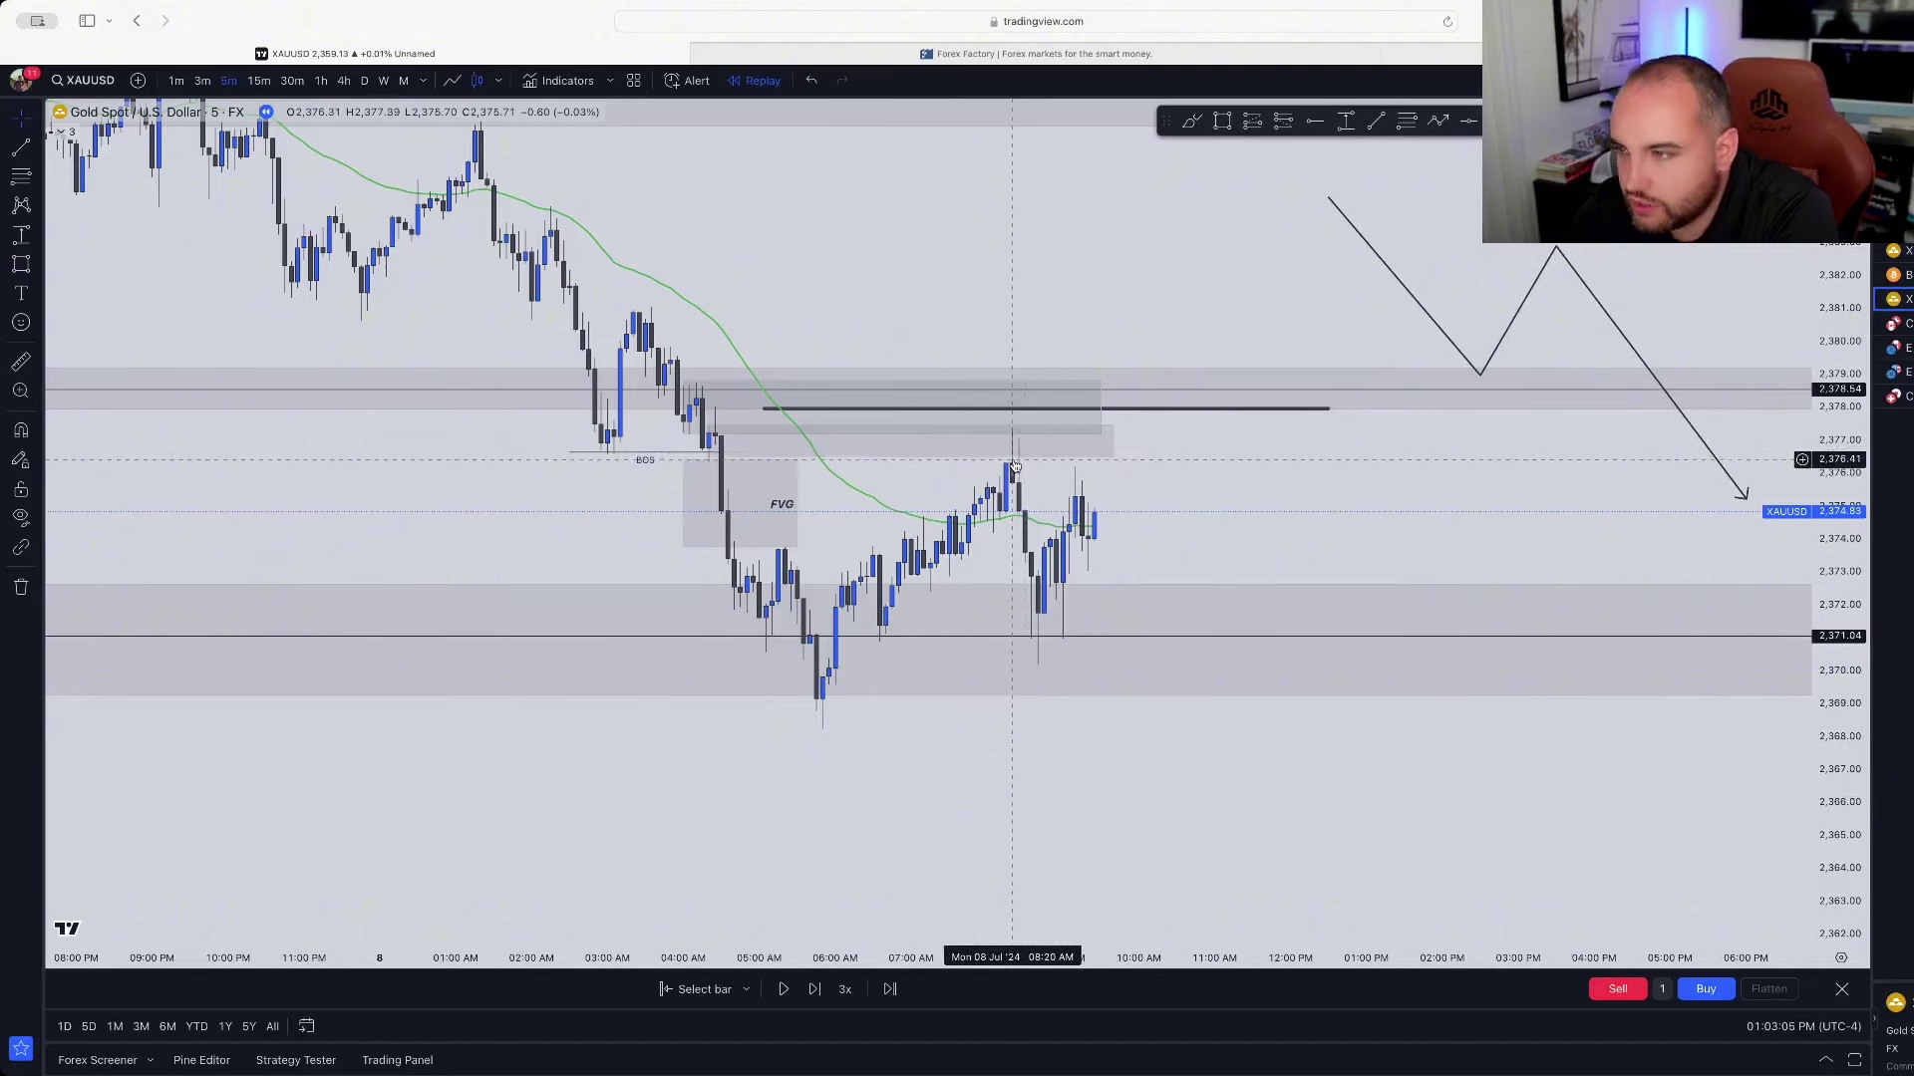
drag(1120, 143, 1116, 140)
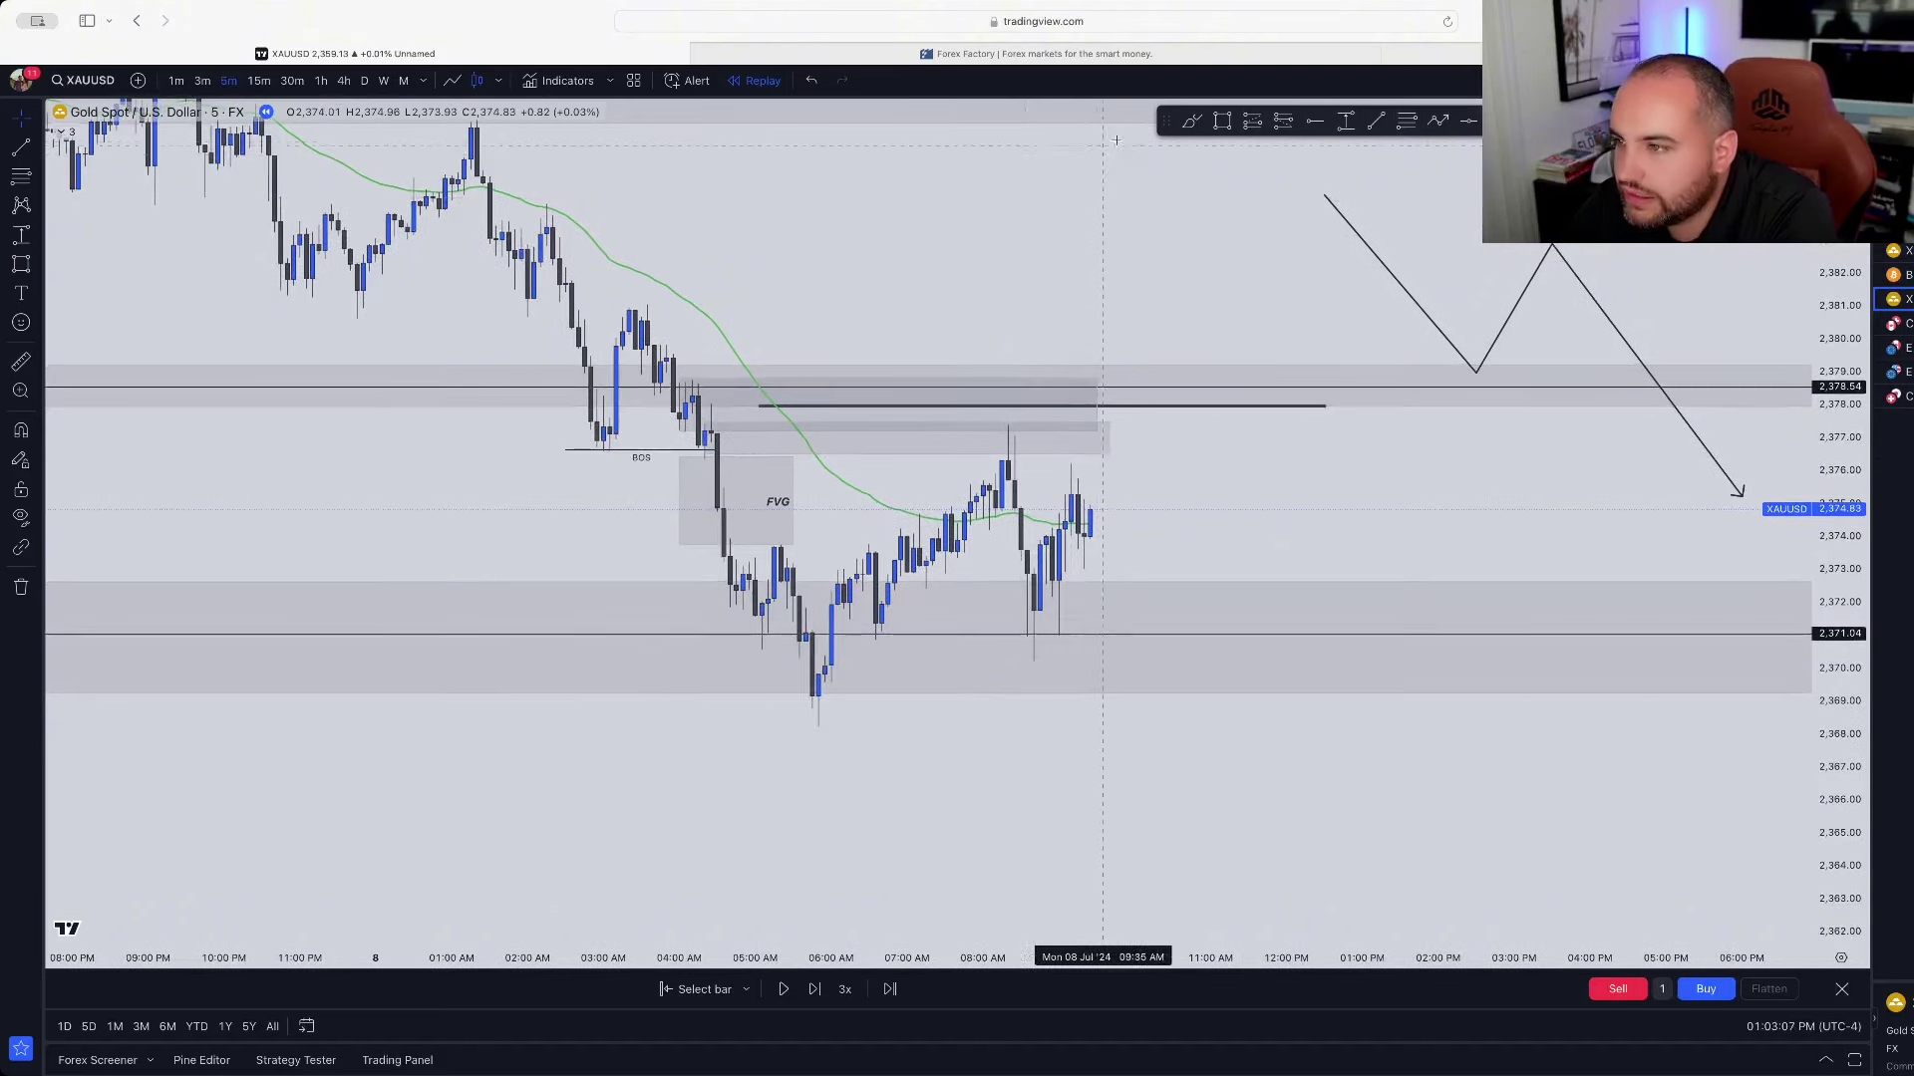
click(1008, 461)
drag(1009, 299, 1012, 328)
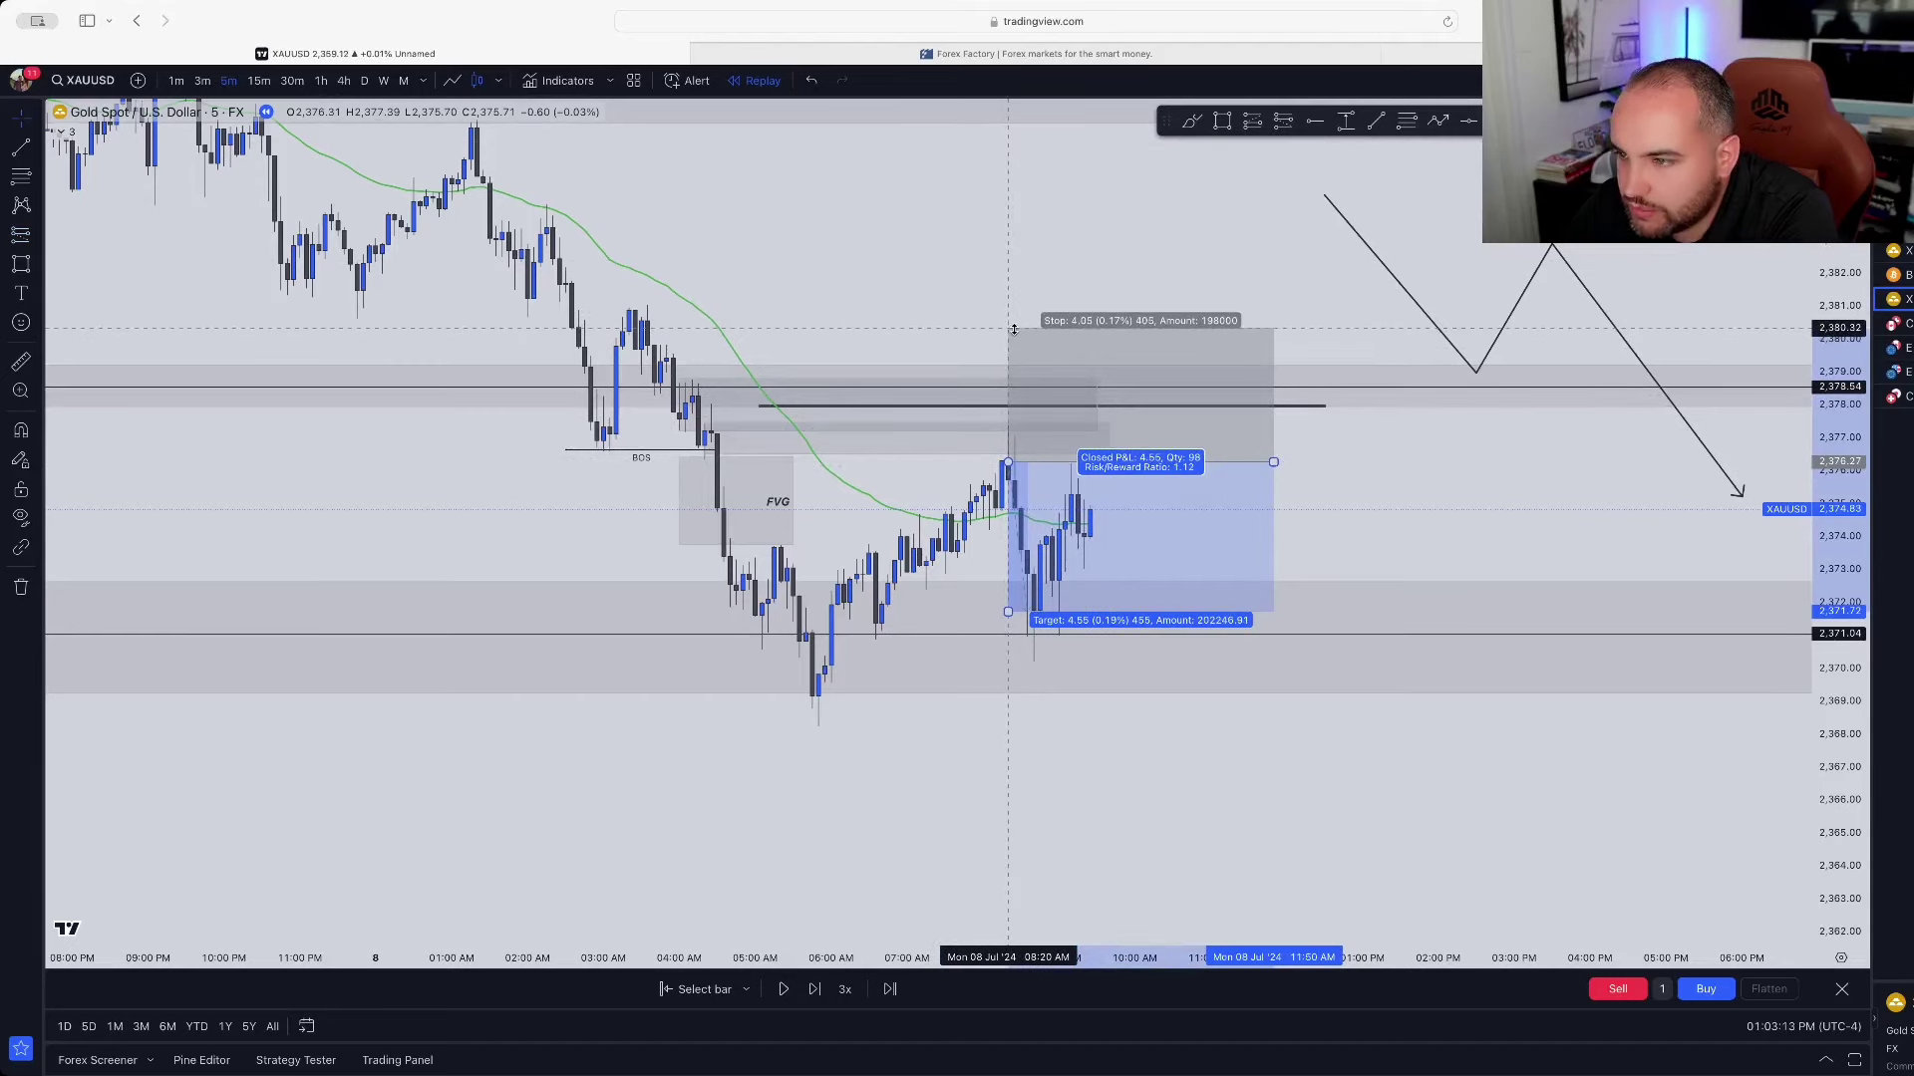
Step: Set the short position's stop to about 2,379.85 and its target to about 2,367.84
drag(892, 252, 827, 92)
drag(948, 449, 951, 387)
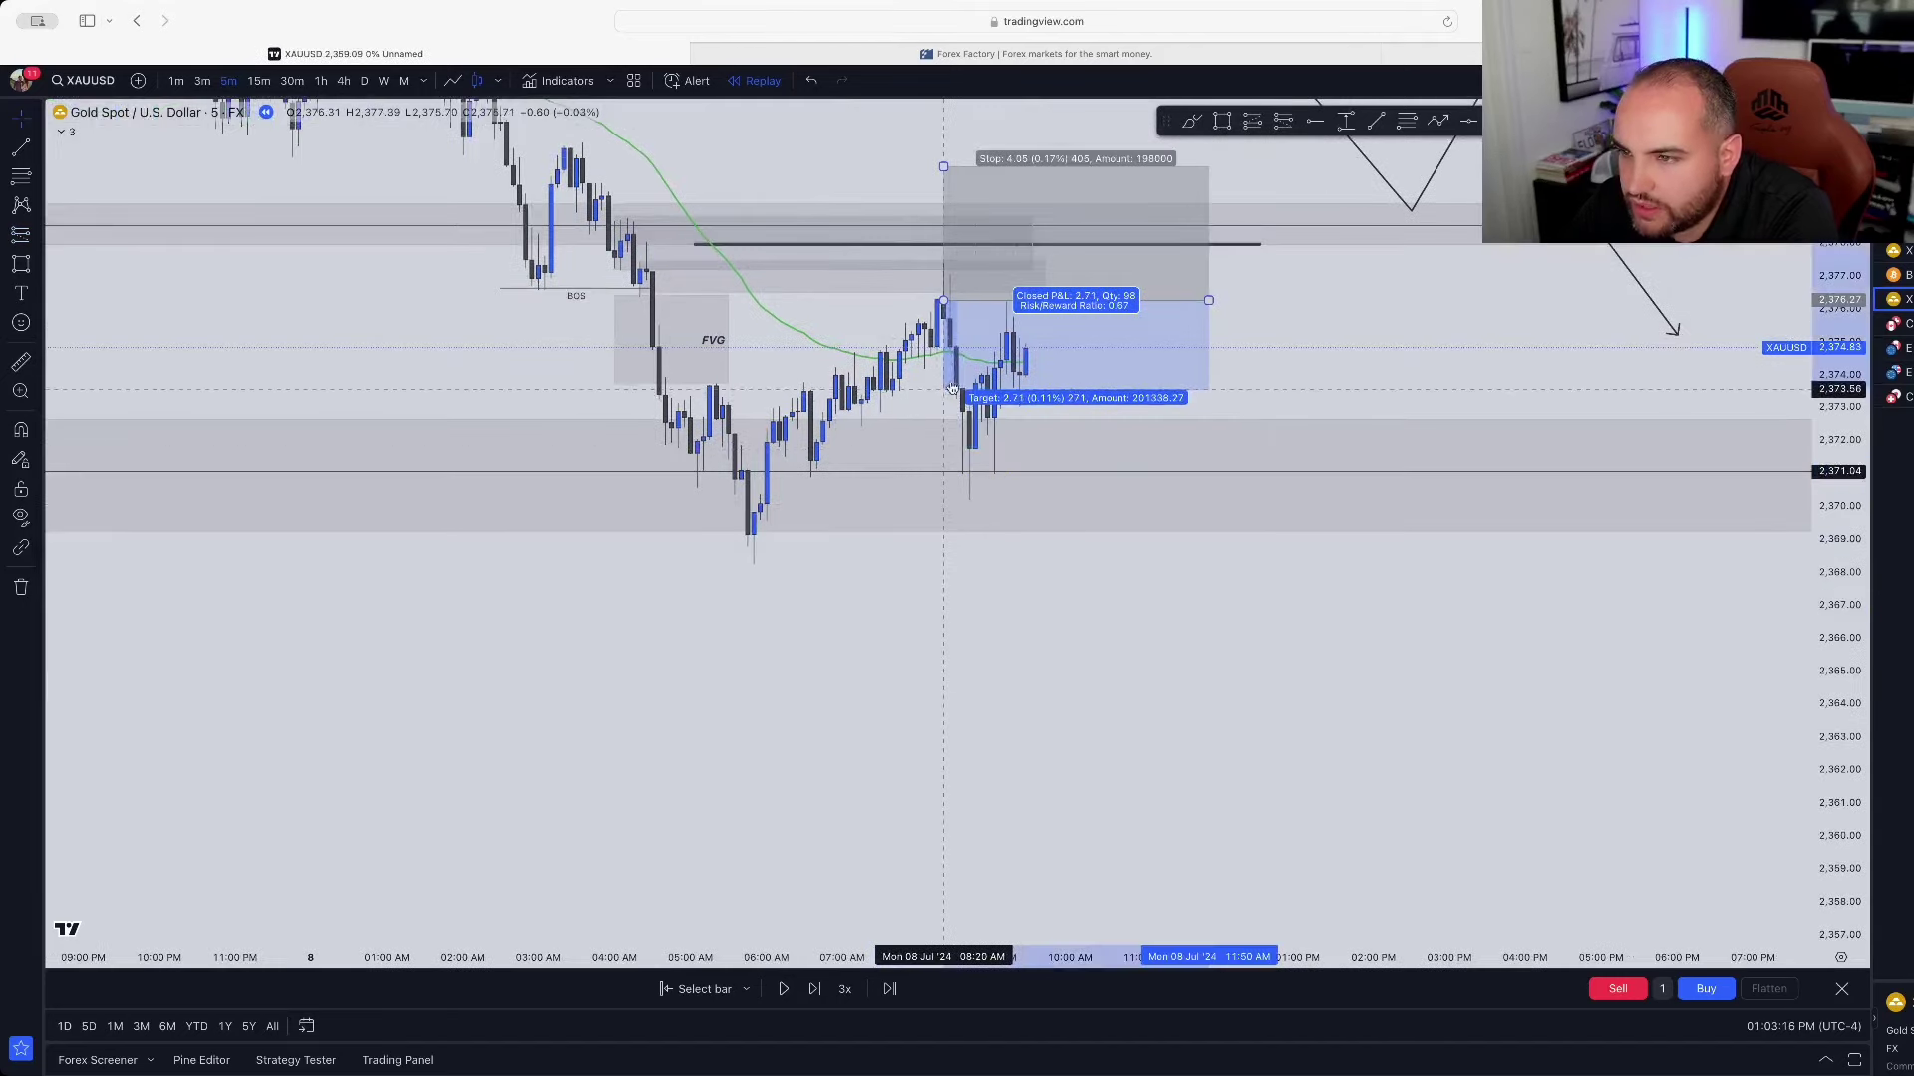
drag(944, 166, 947, 182)
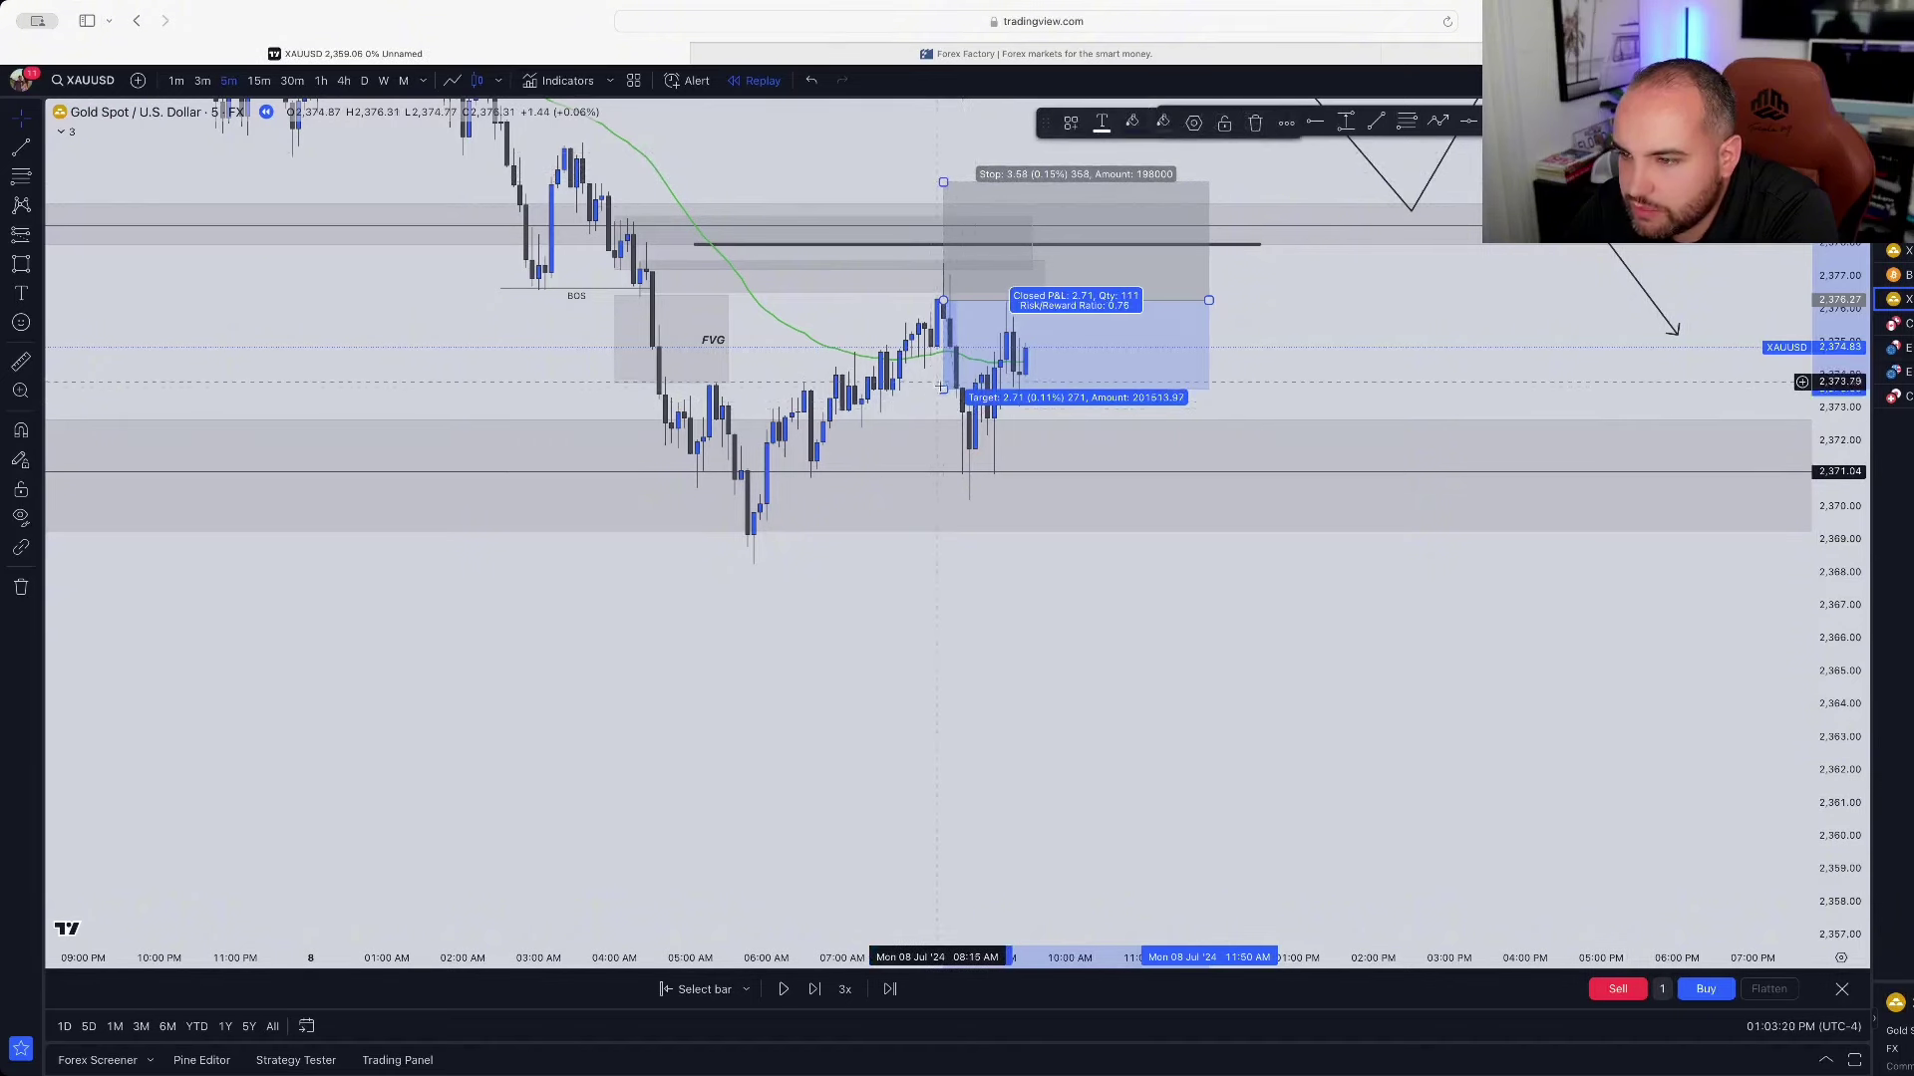
drag(947, 389, 812, 661)
drag(790, 258, 759, 307)
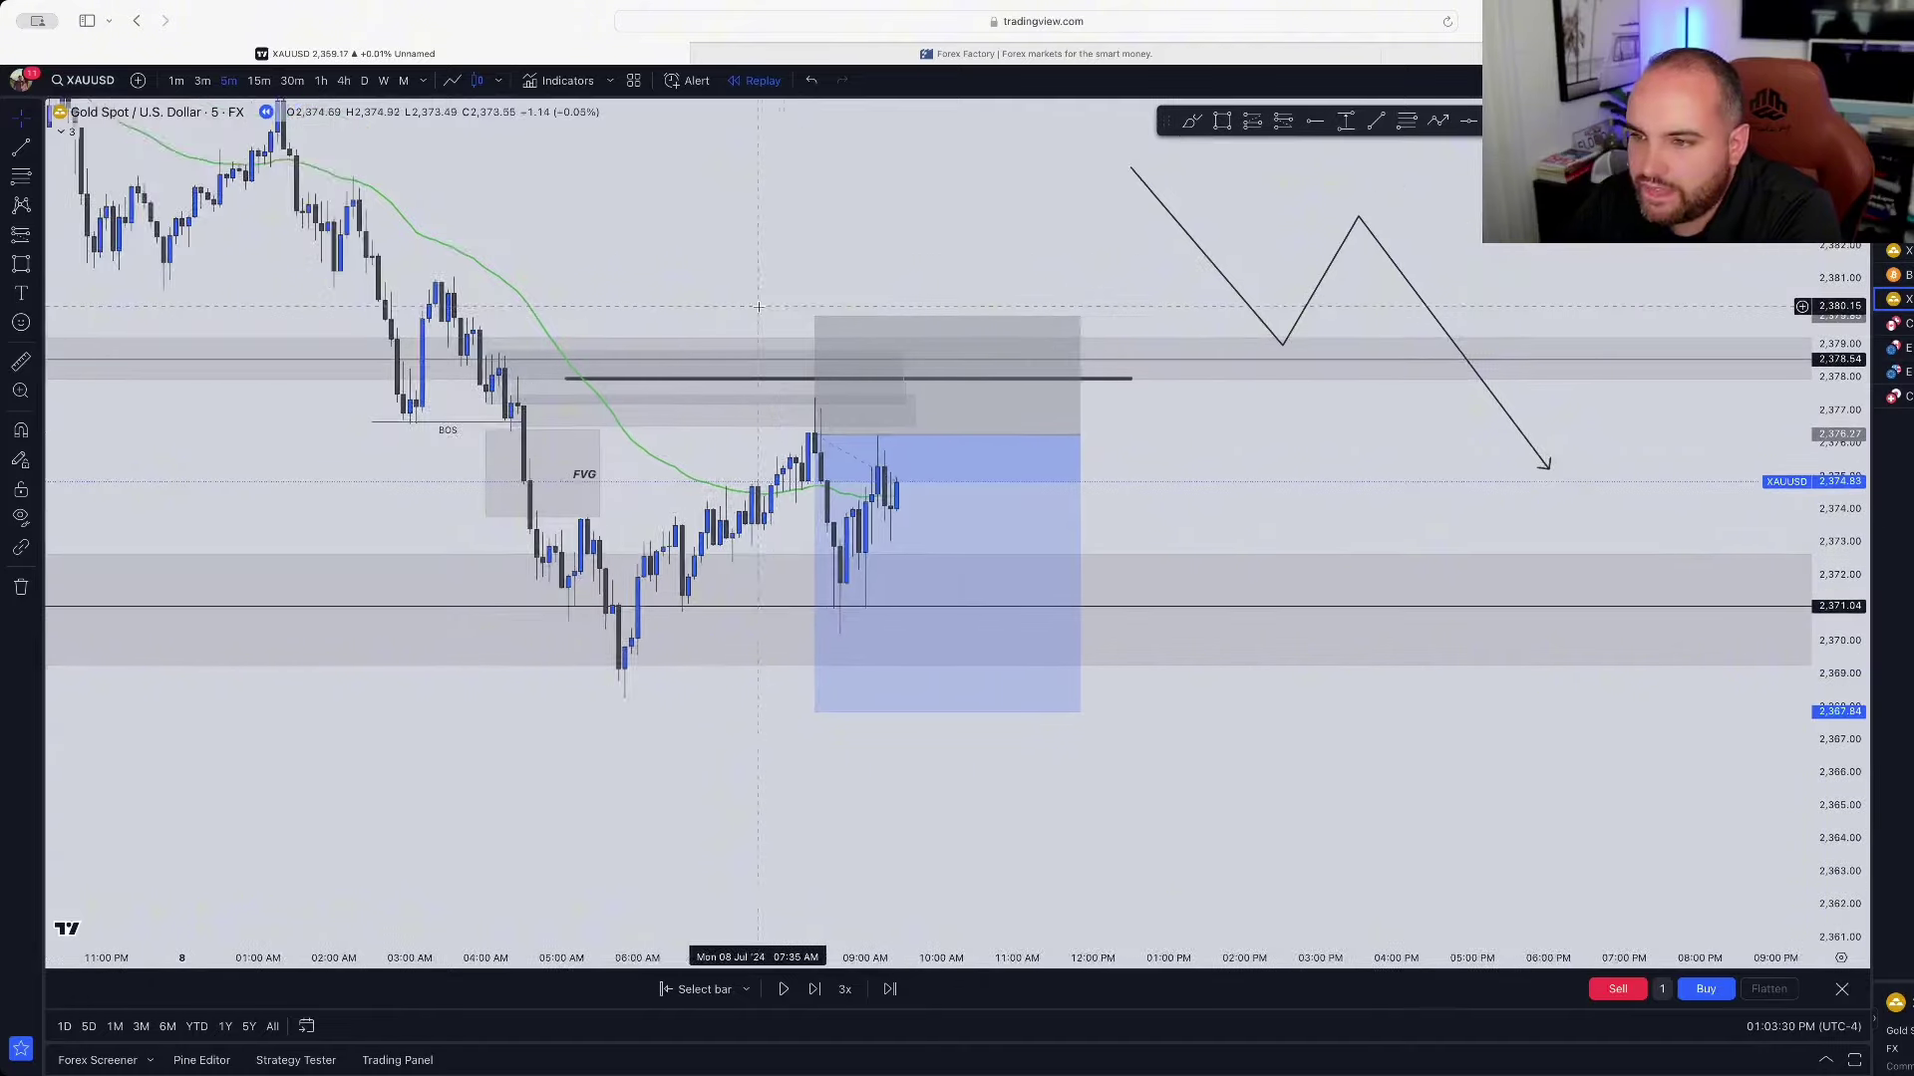
scroll(798, 284, down, 3)
drag(849, 257, 610, 174)
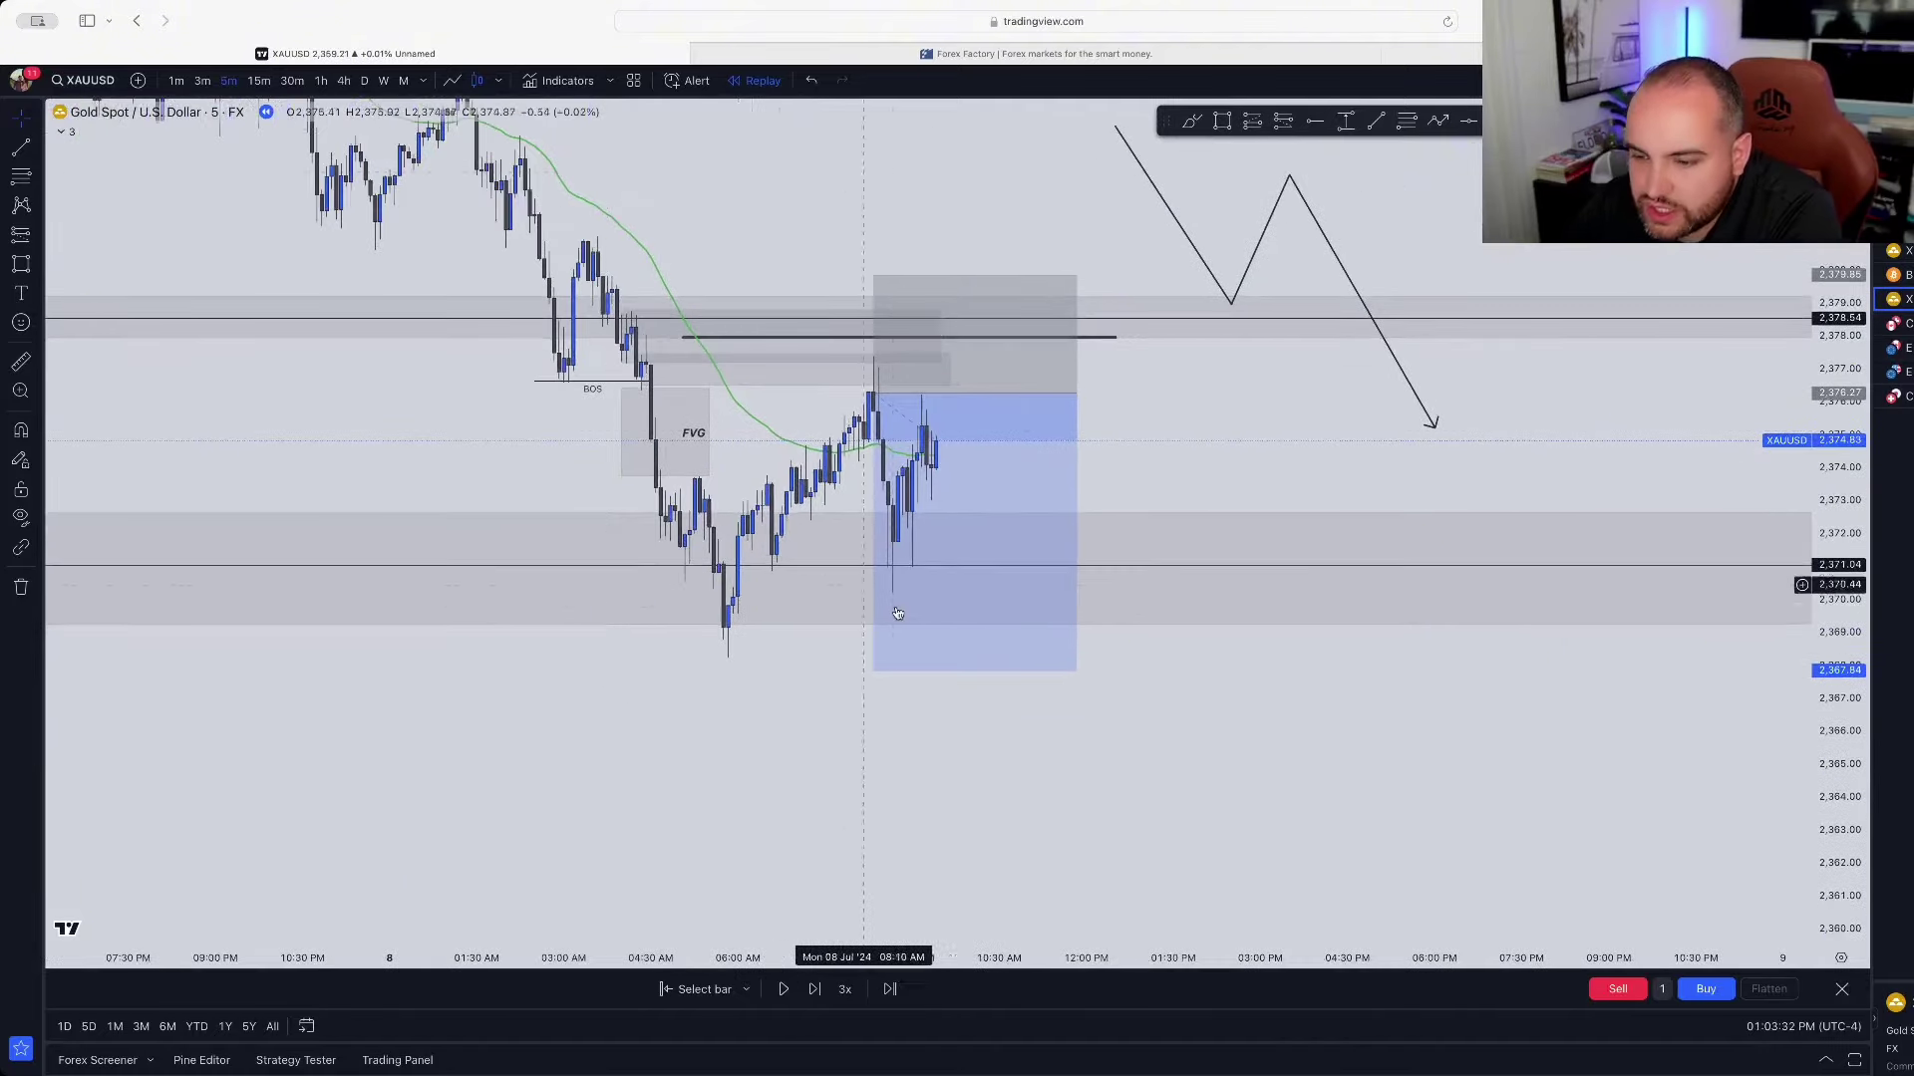
drag(1203, 726, 1484, 759)
scroll(1485, 758, up, 2)
drag(1469, 410, 1416, 445)
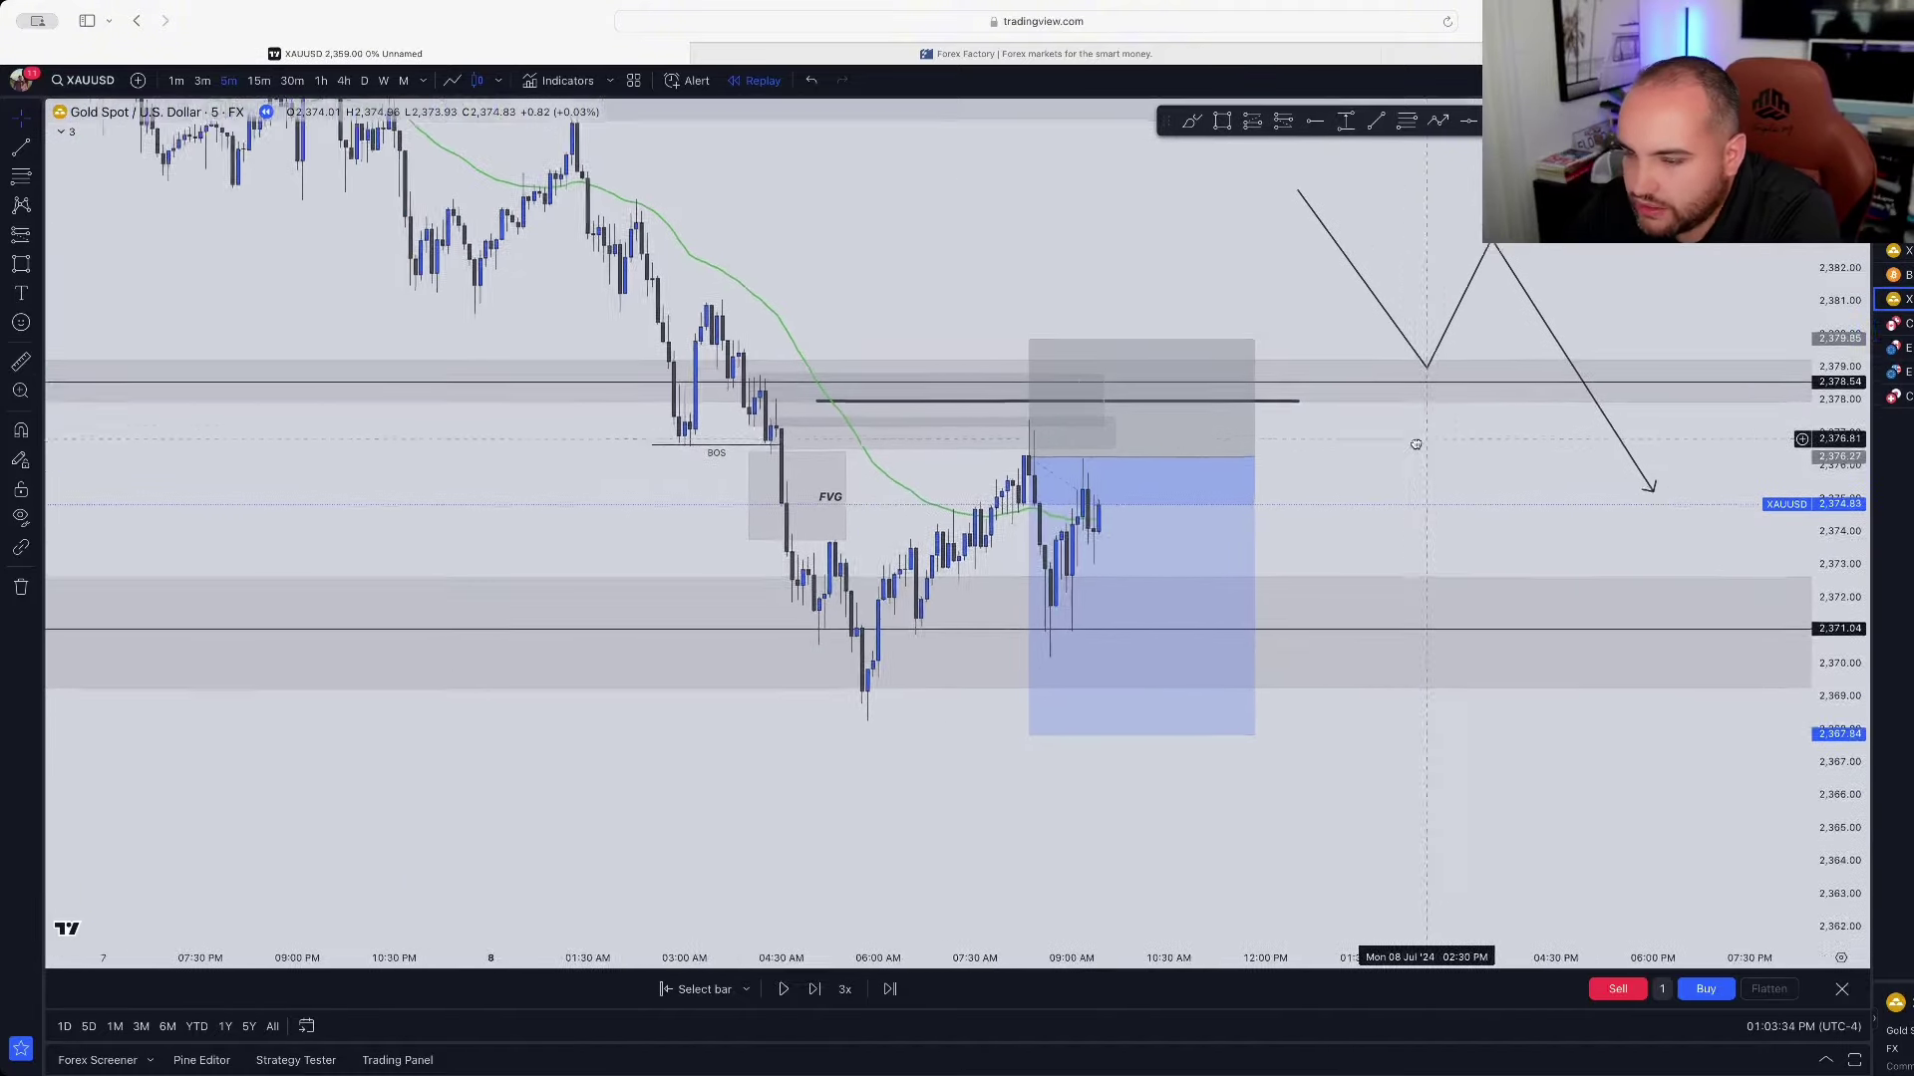
scroll(1415, 444, right, 1)
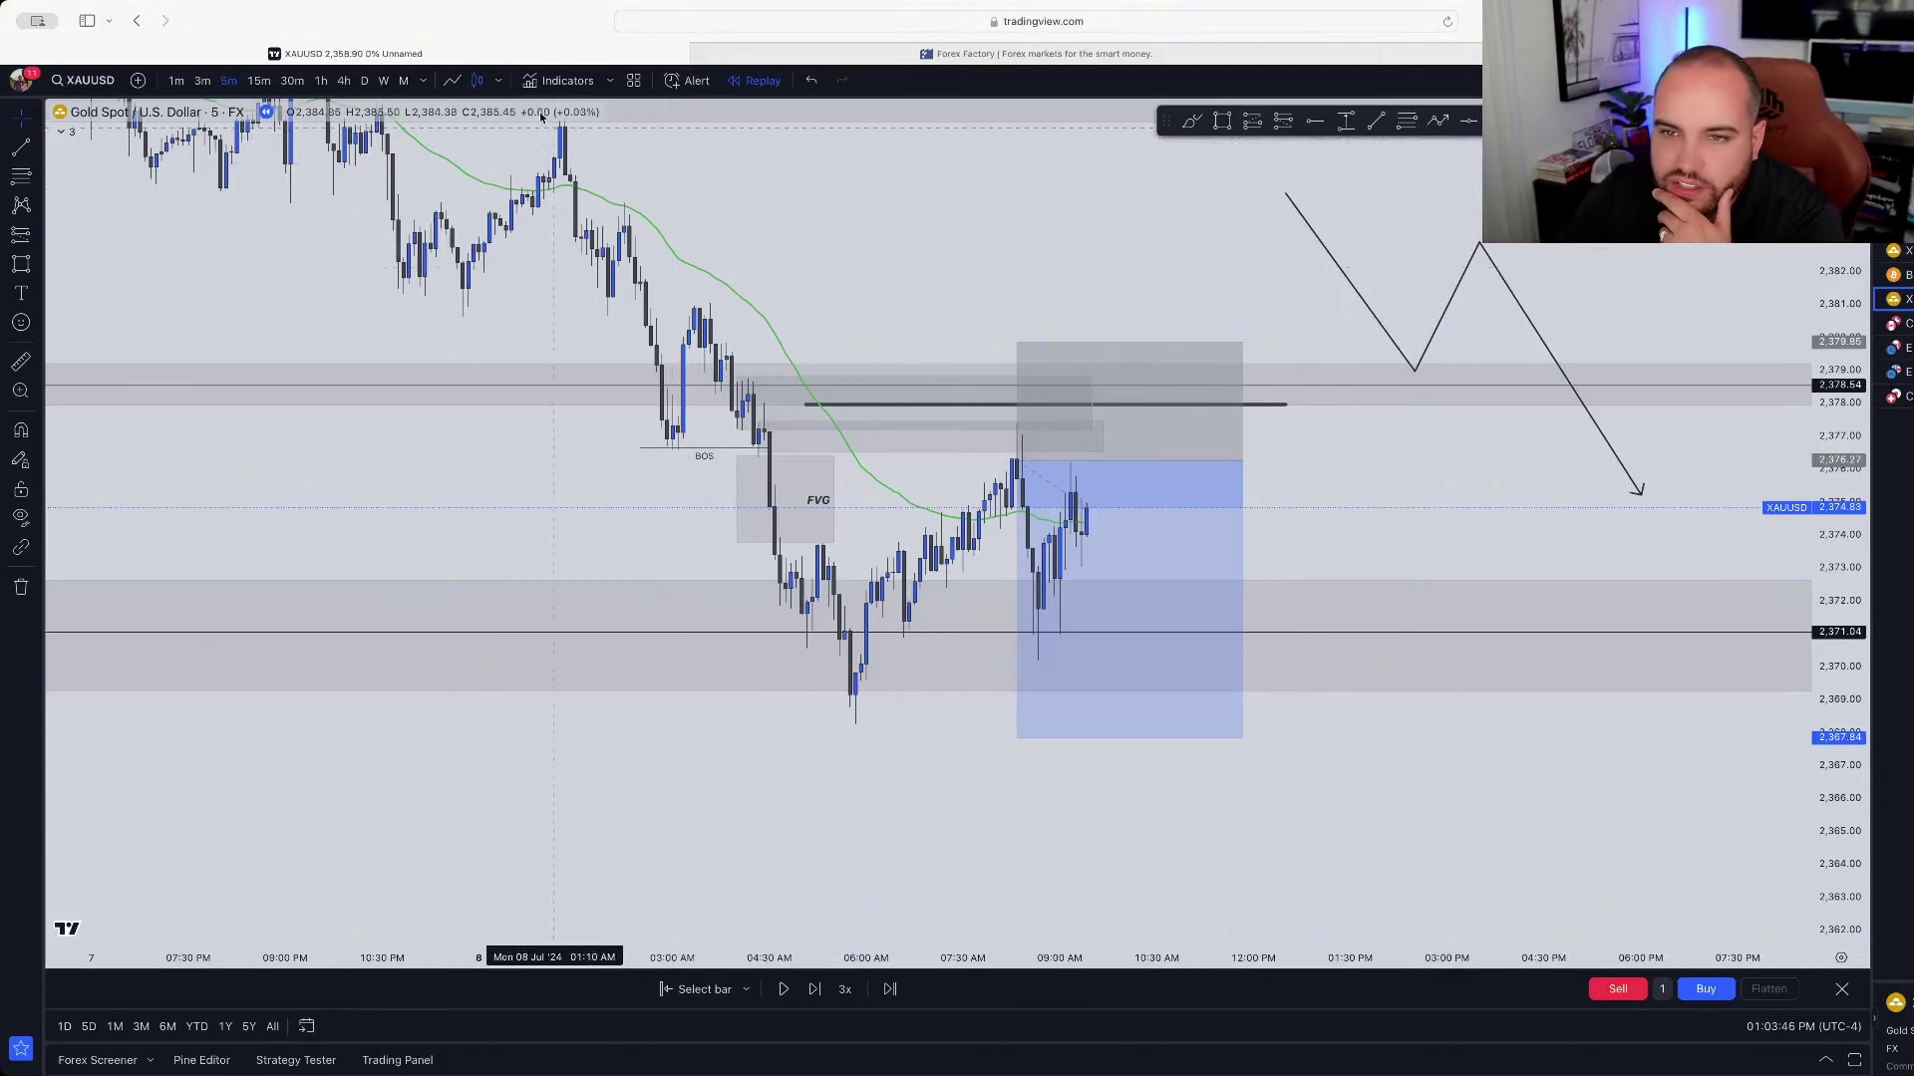
Step: Review the short position against the zones and moving average on the 15-minute and 30-minute charts, returning to the 5-minute chart
click(261, 82)
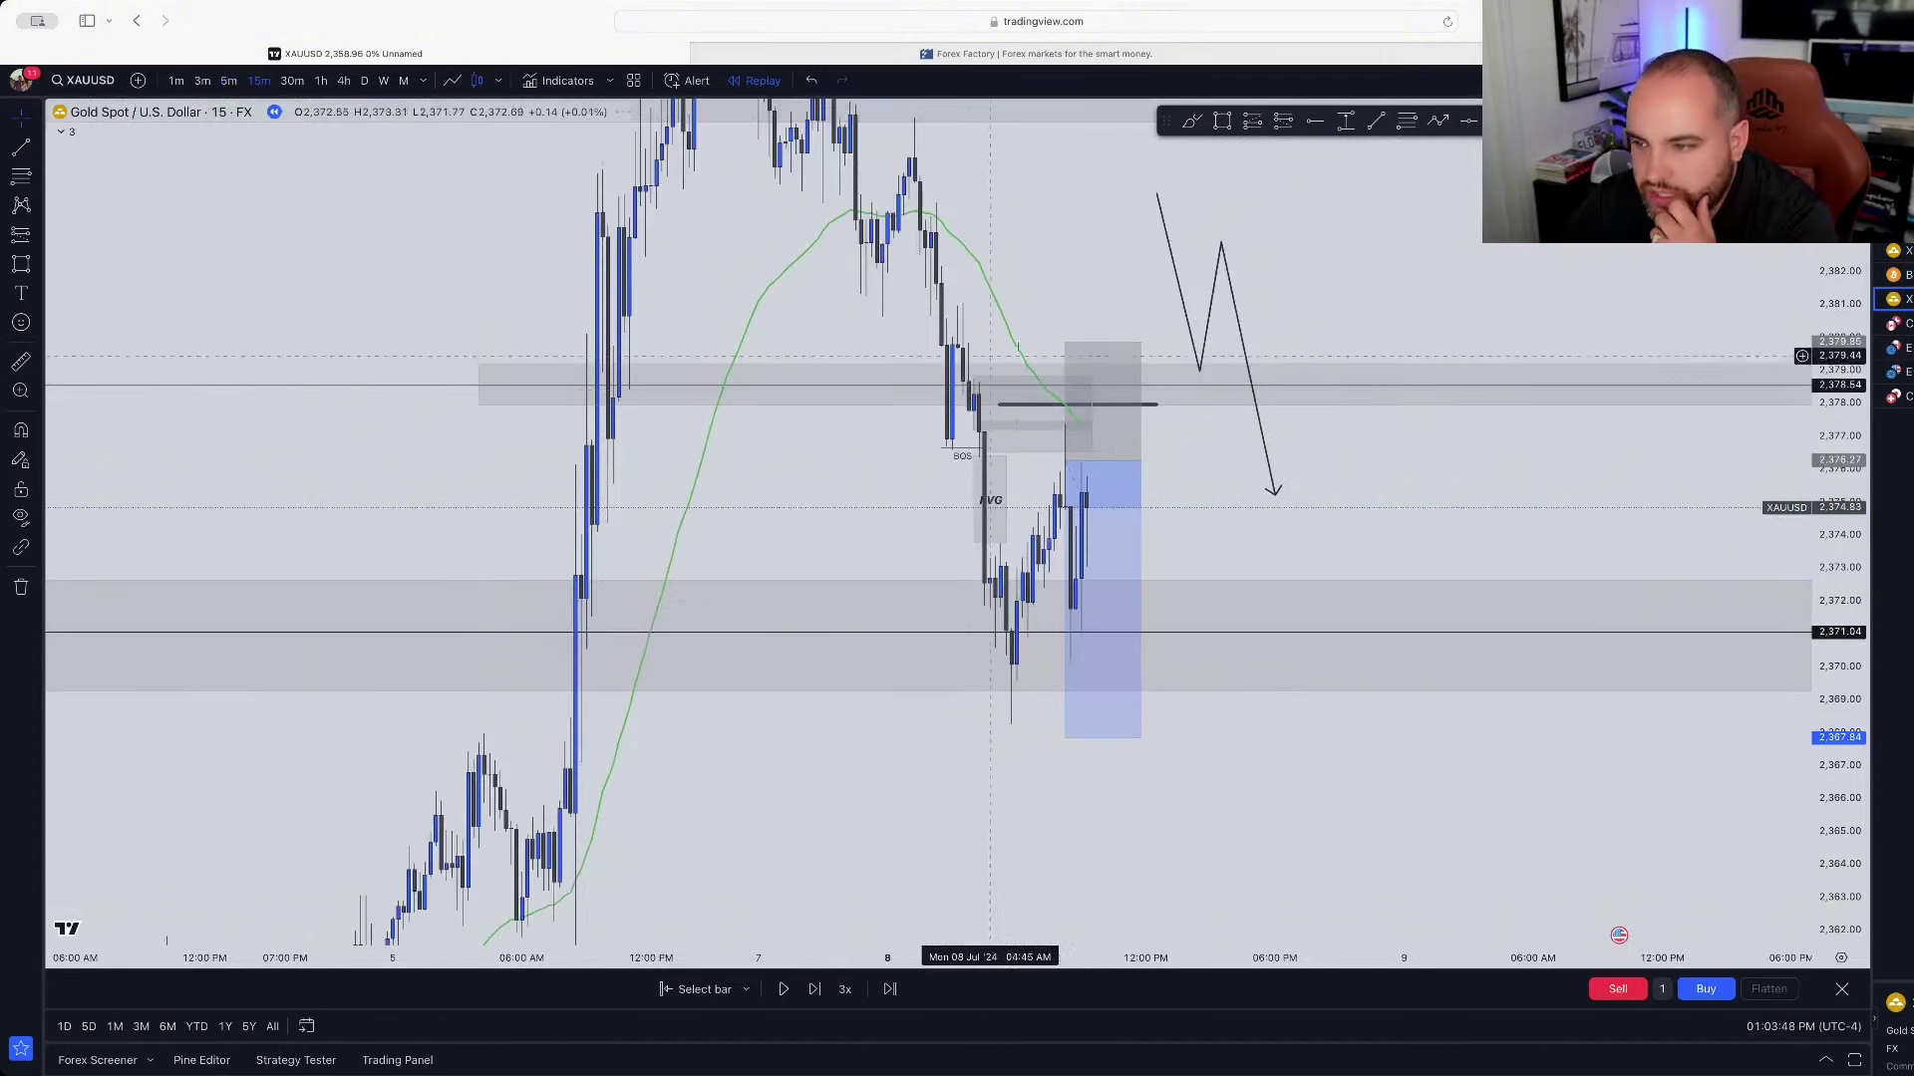
click(292, 83)
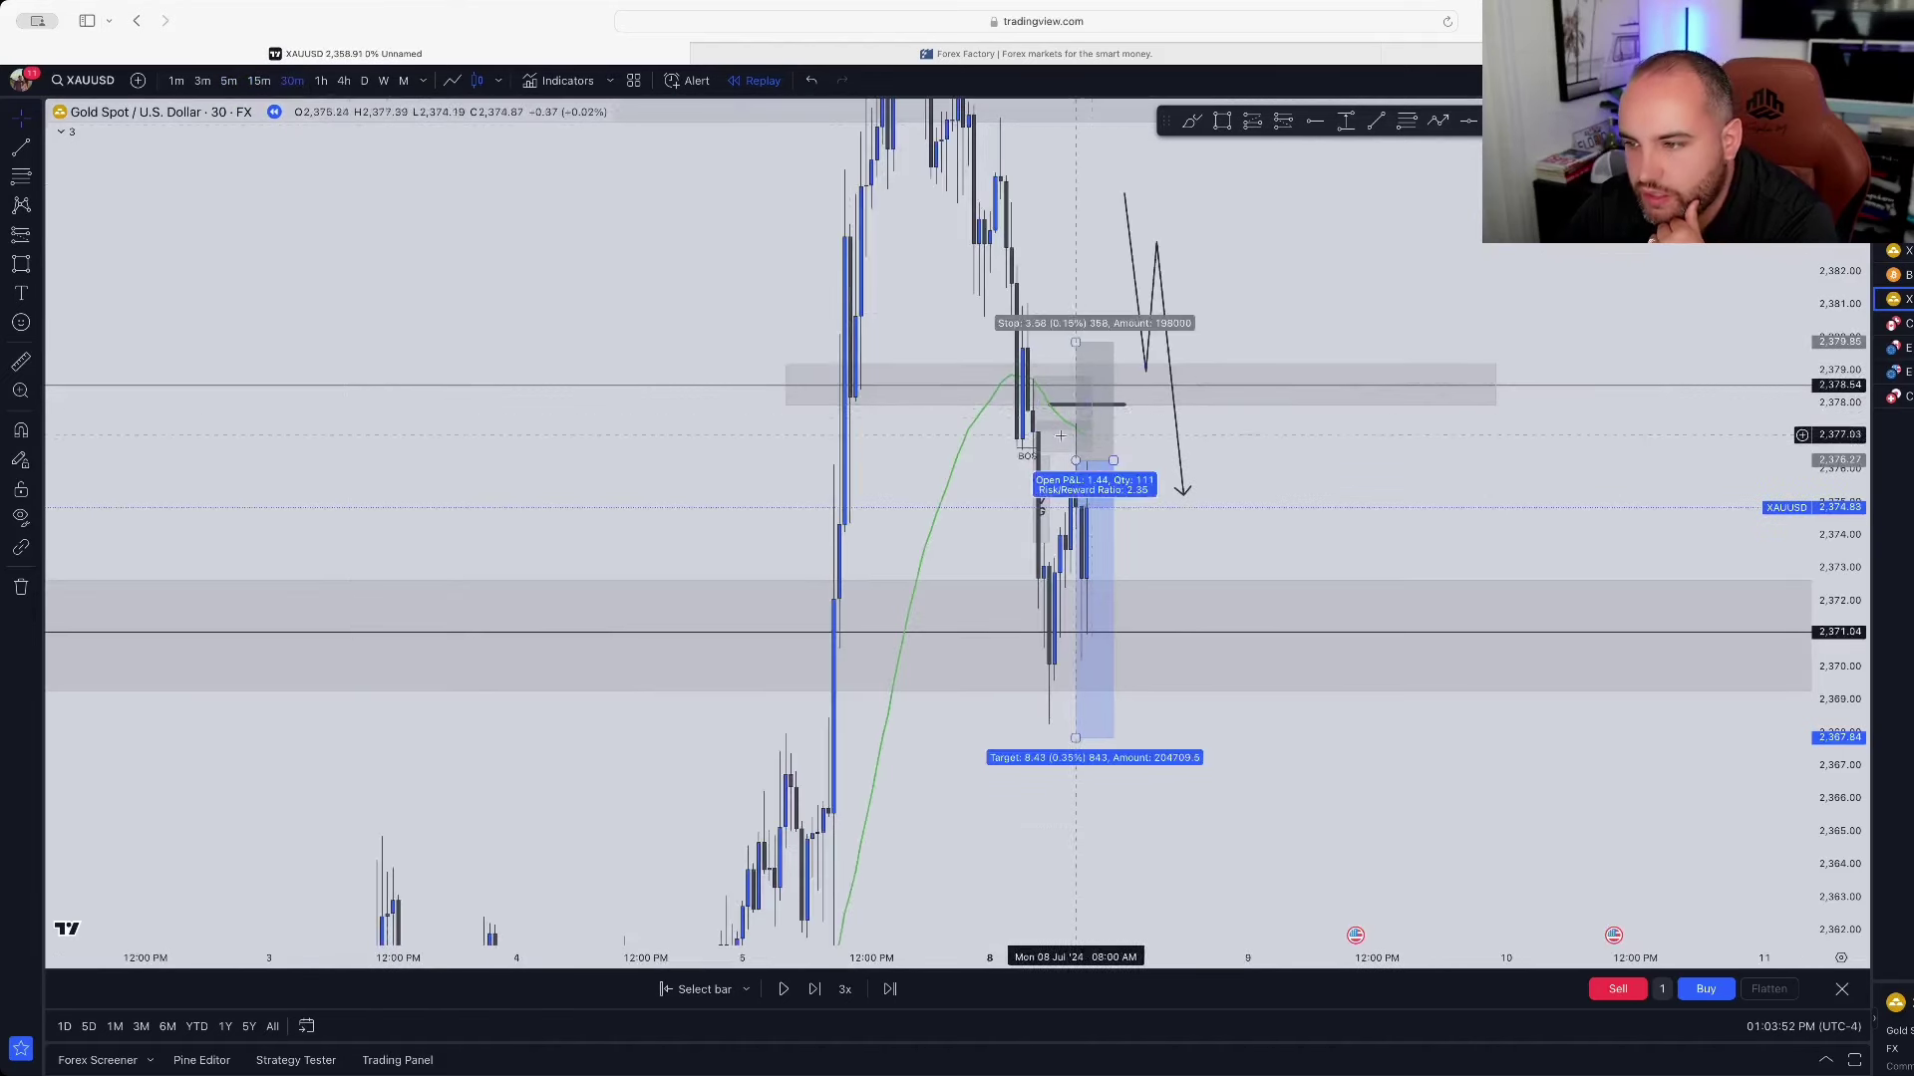
click(259, 82)
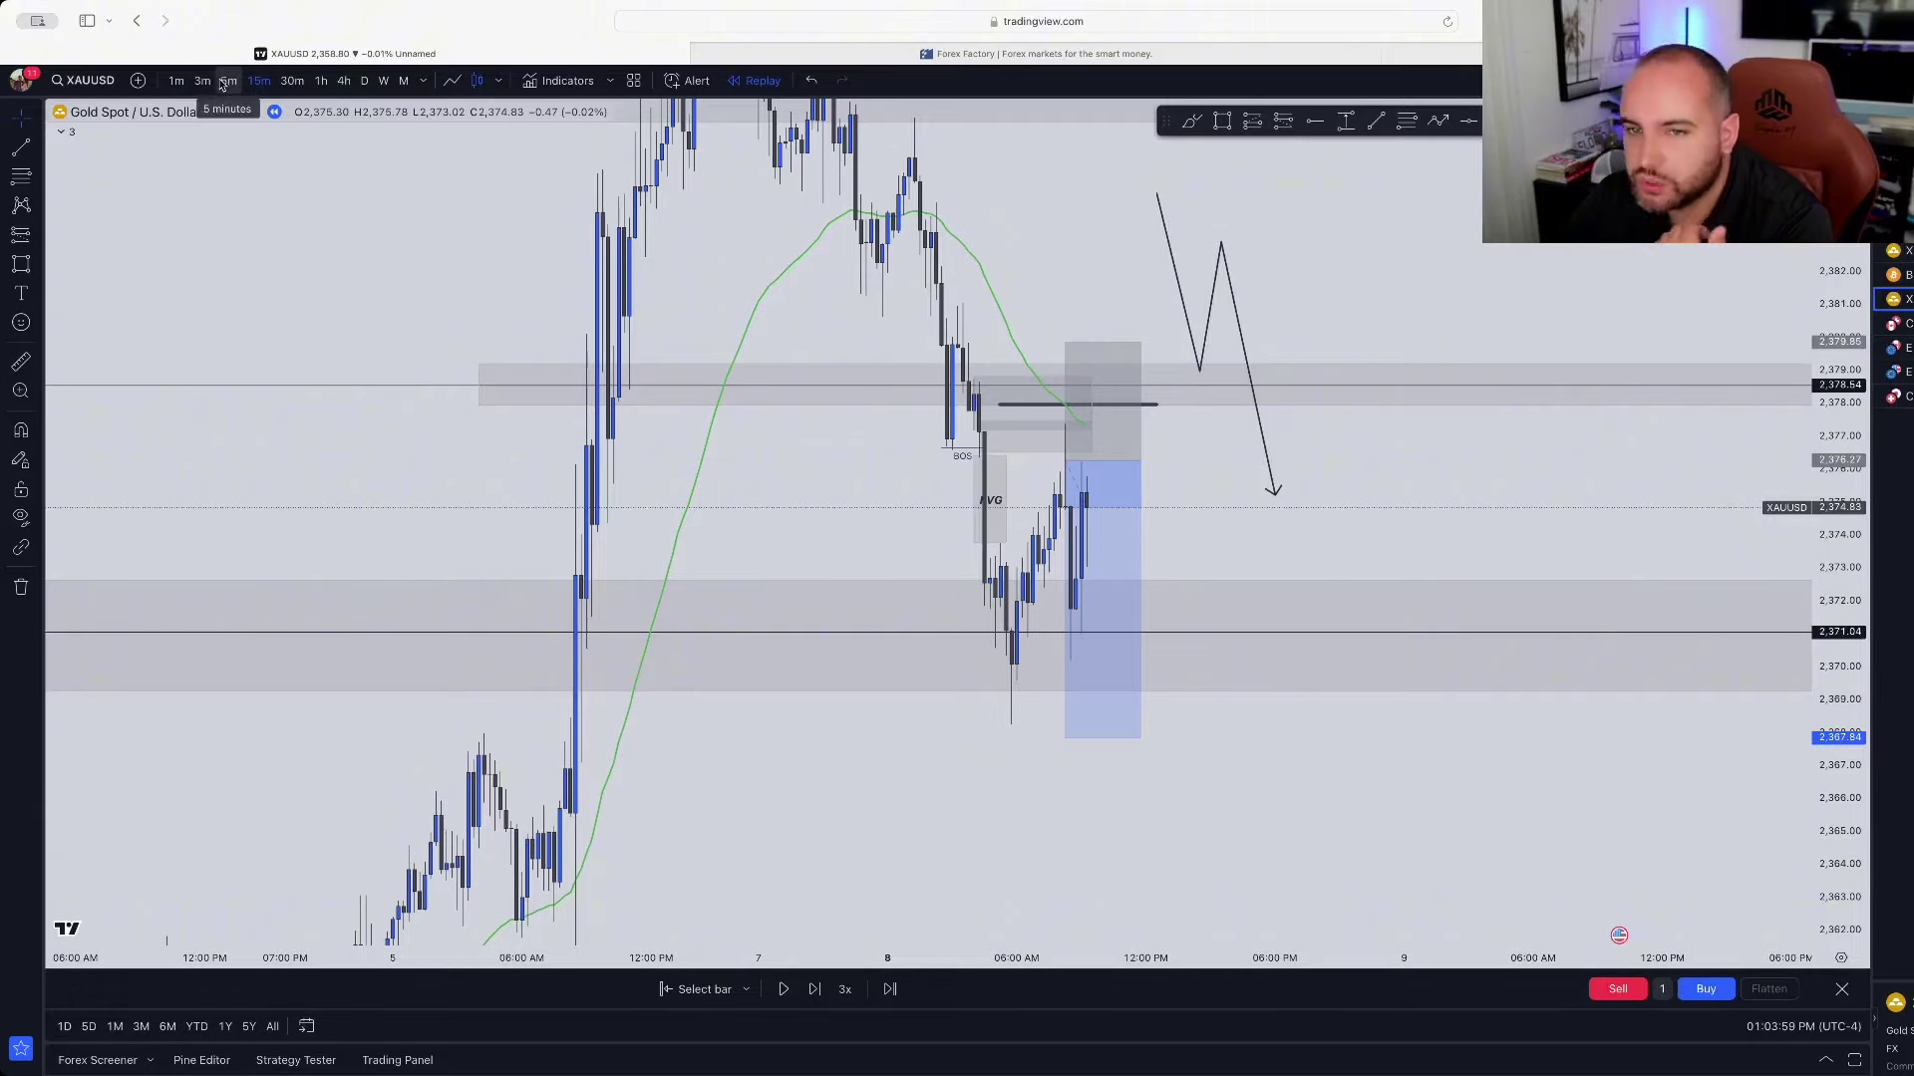
click(227, 81)
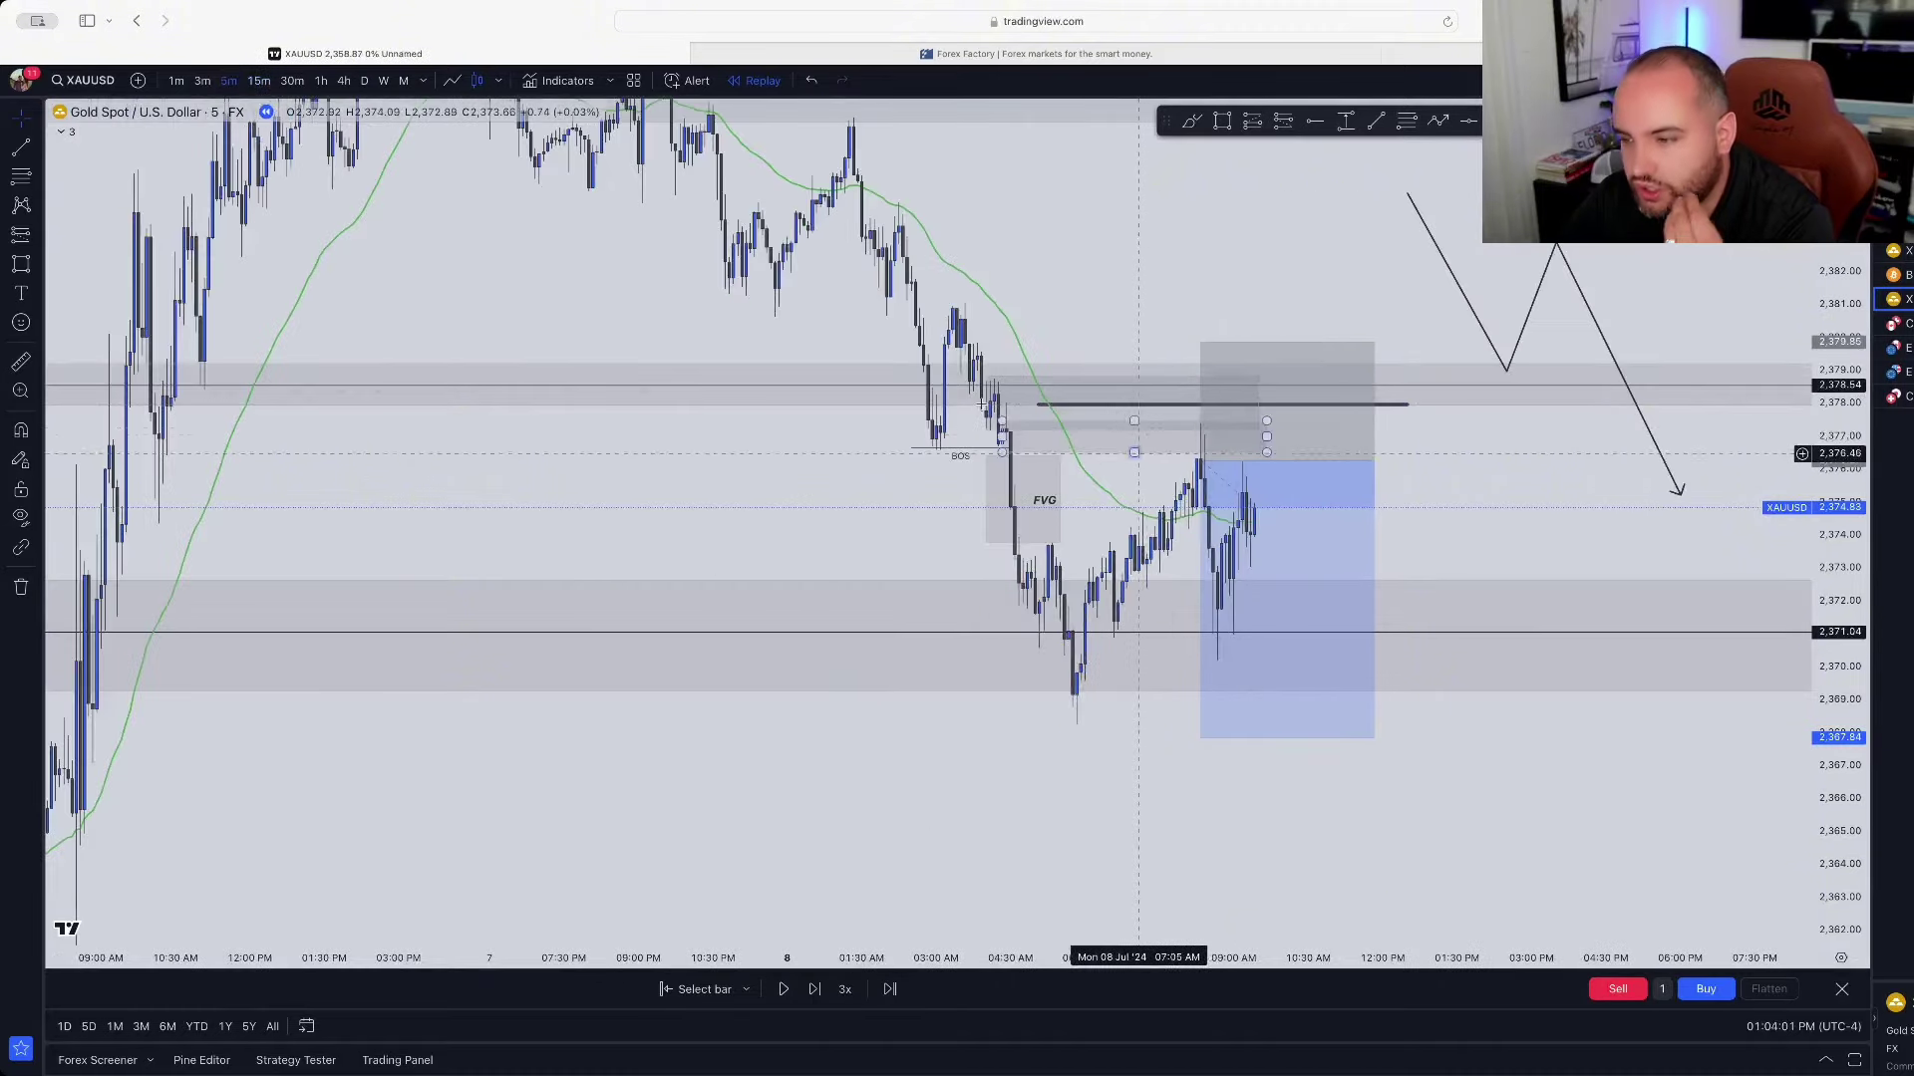
drag(1179, 384, 985, 335)
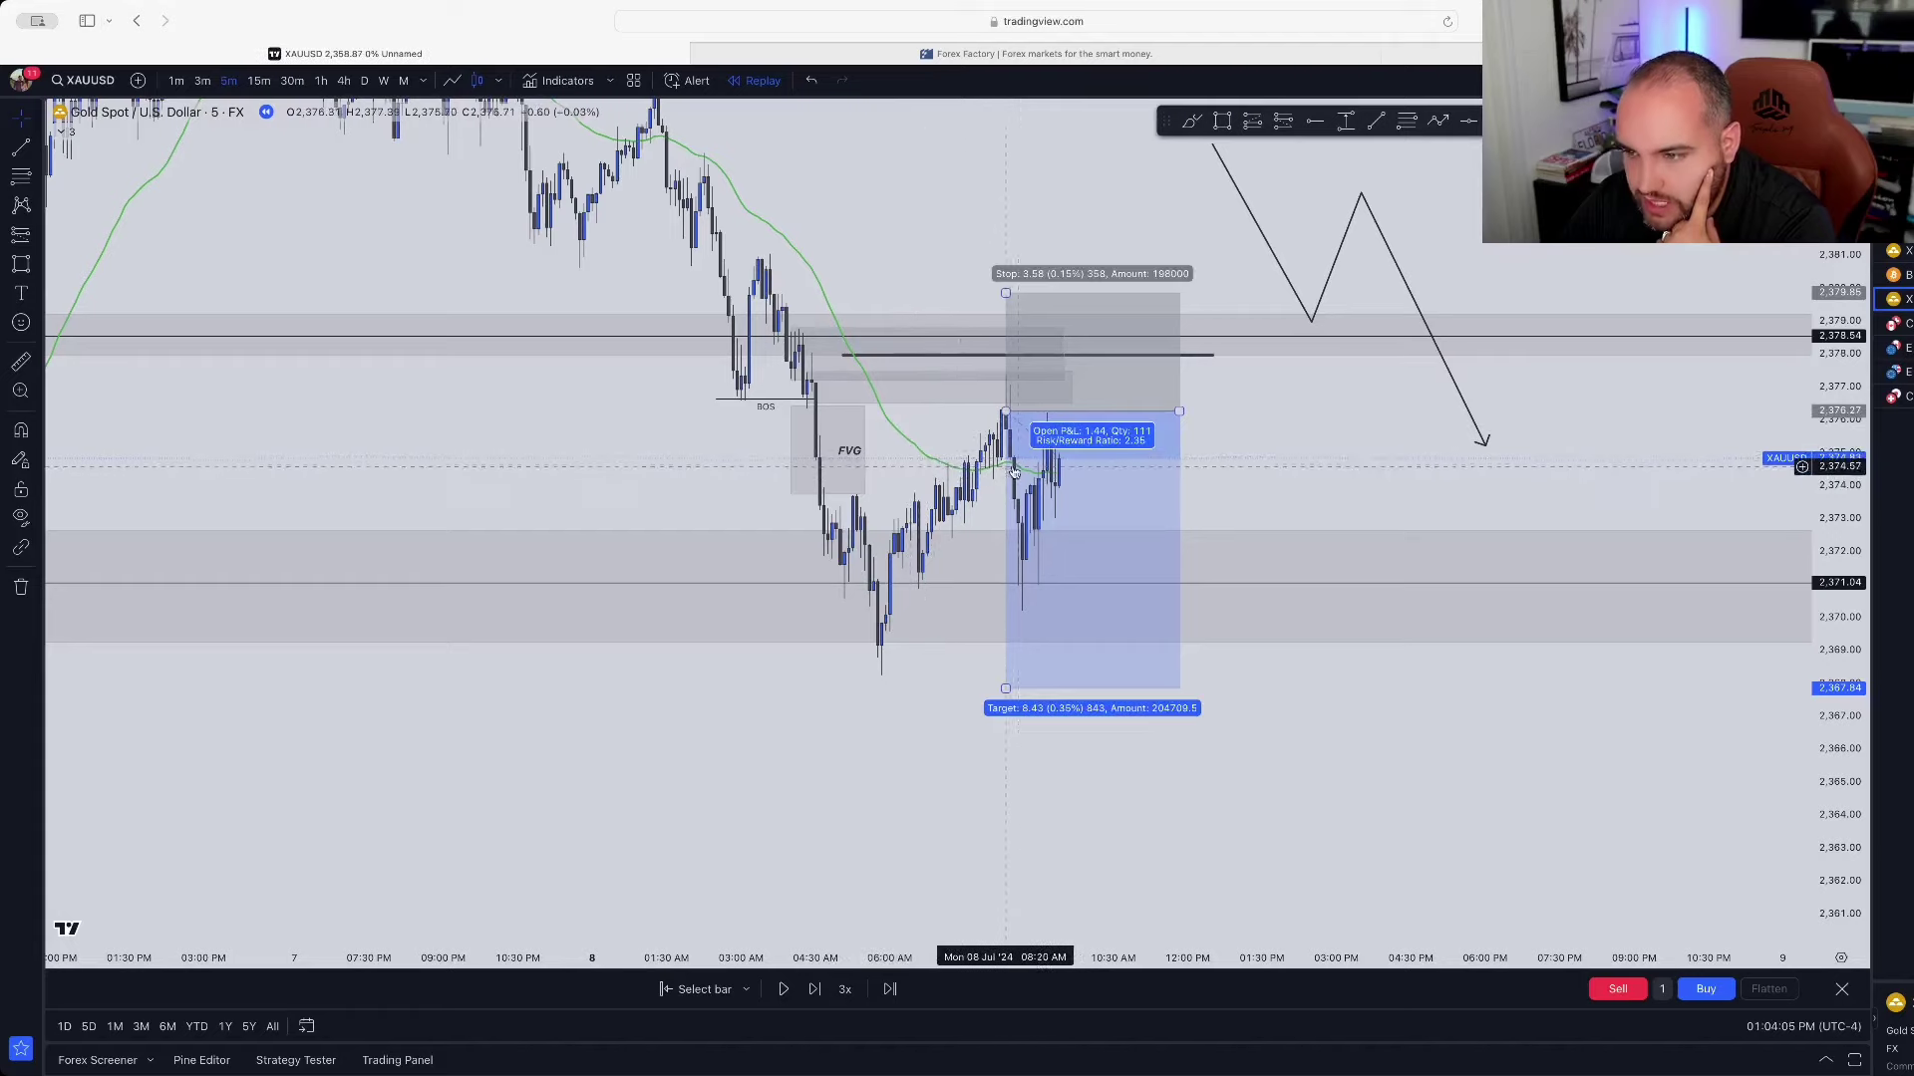
scroll(982, 389, up, 3)
drag(717, 247, 777, 310)
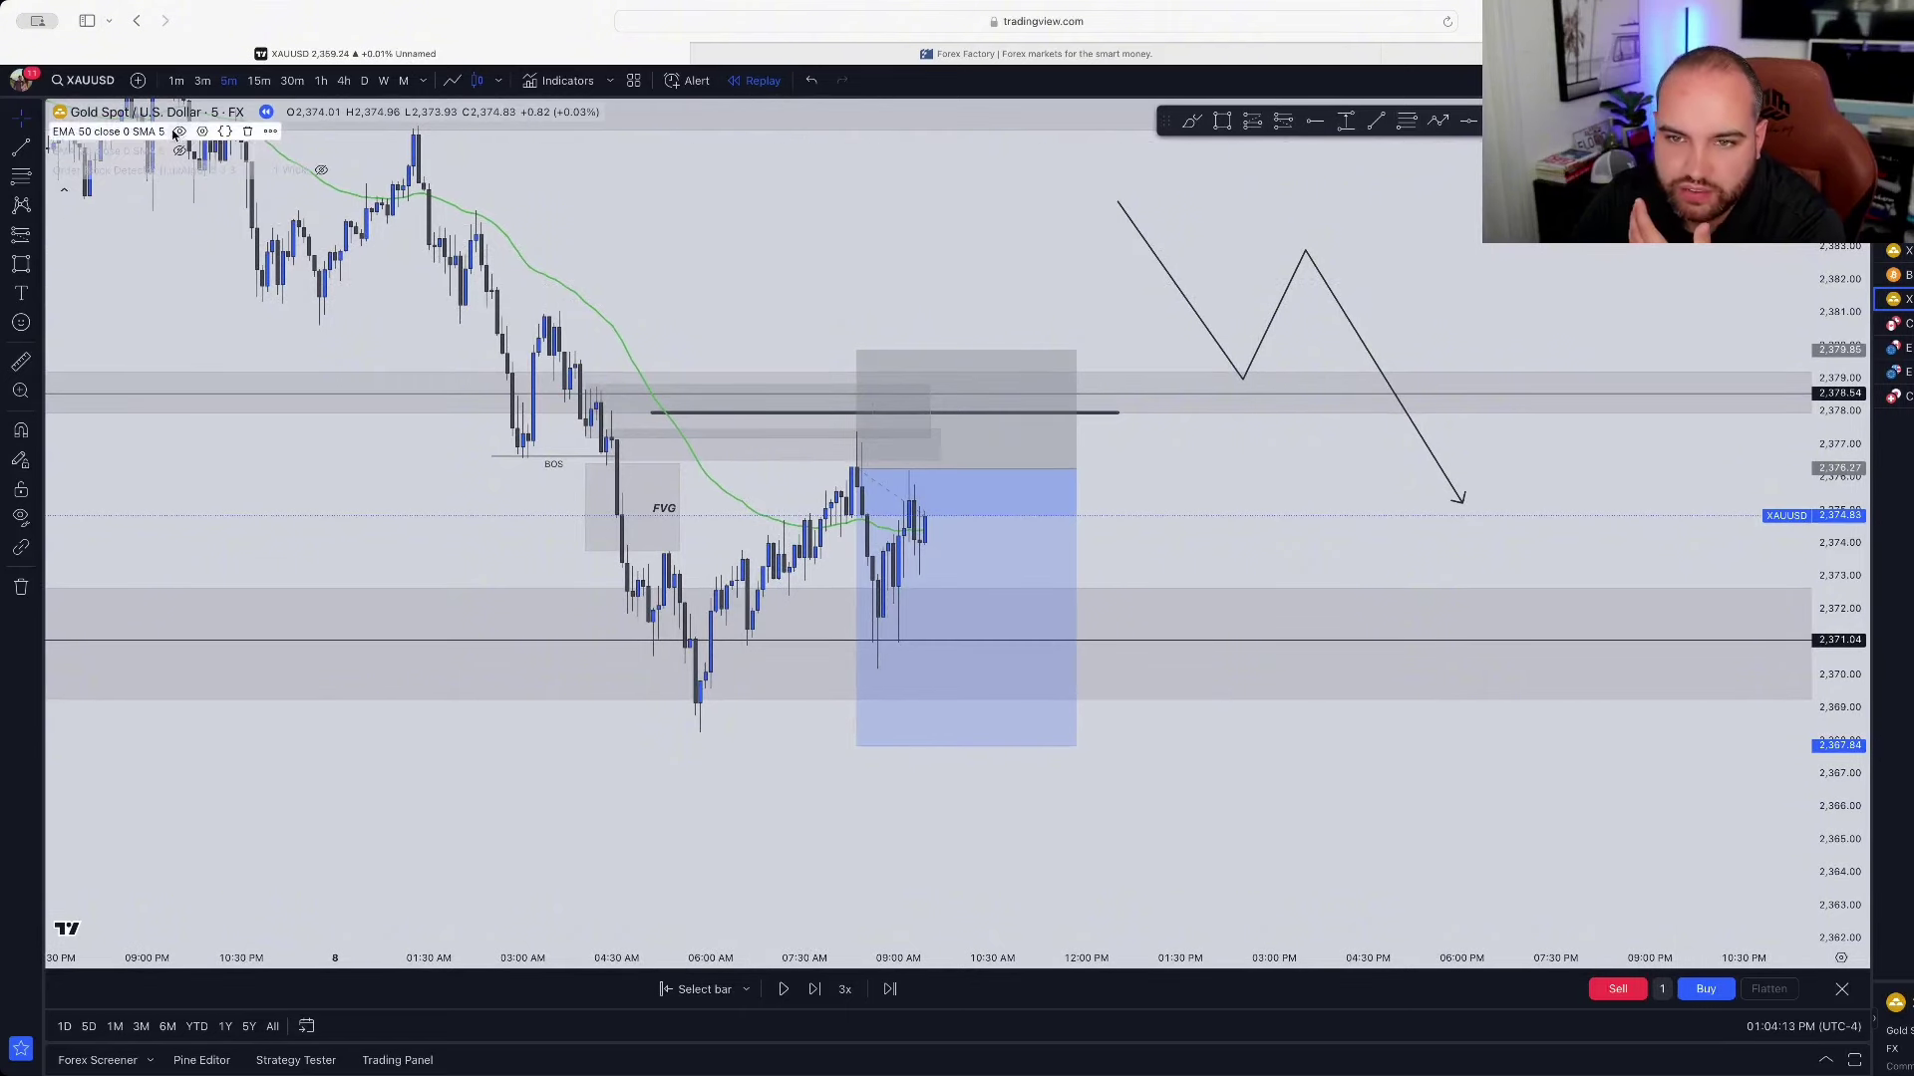
click(63, 190)
drag(634, 296, 639, 232)
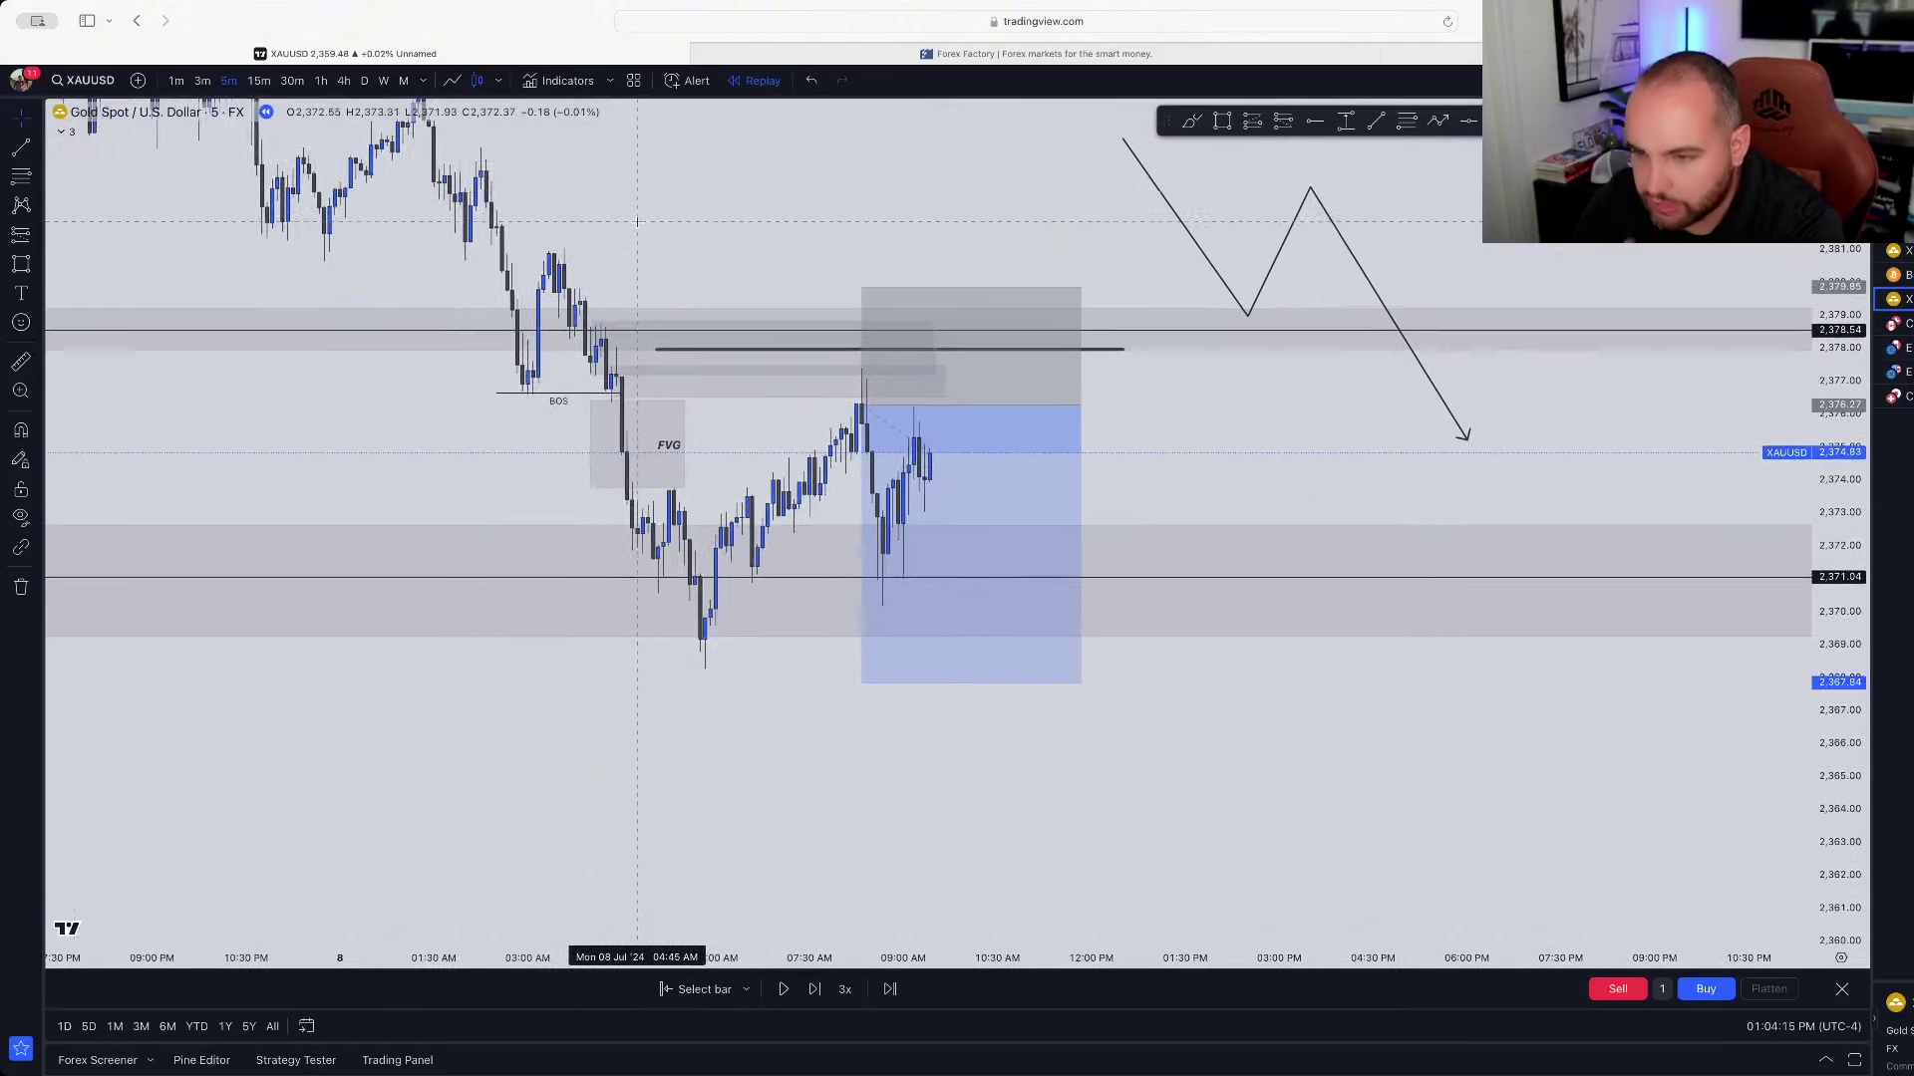
scroll(639, 232, down, 1)
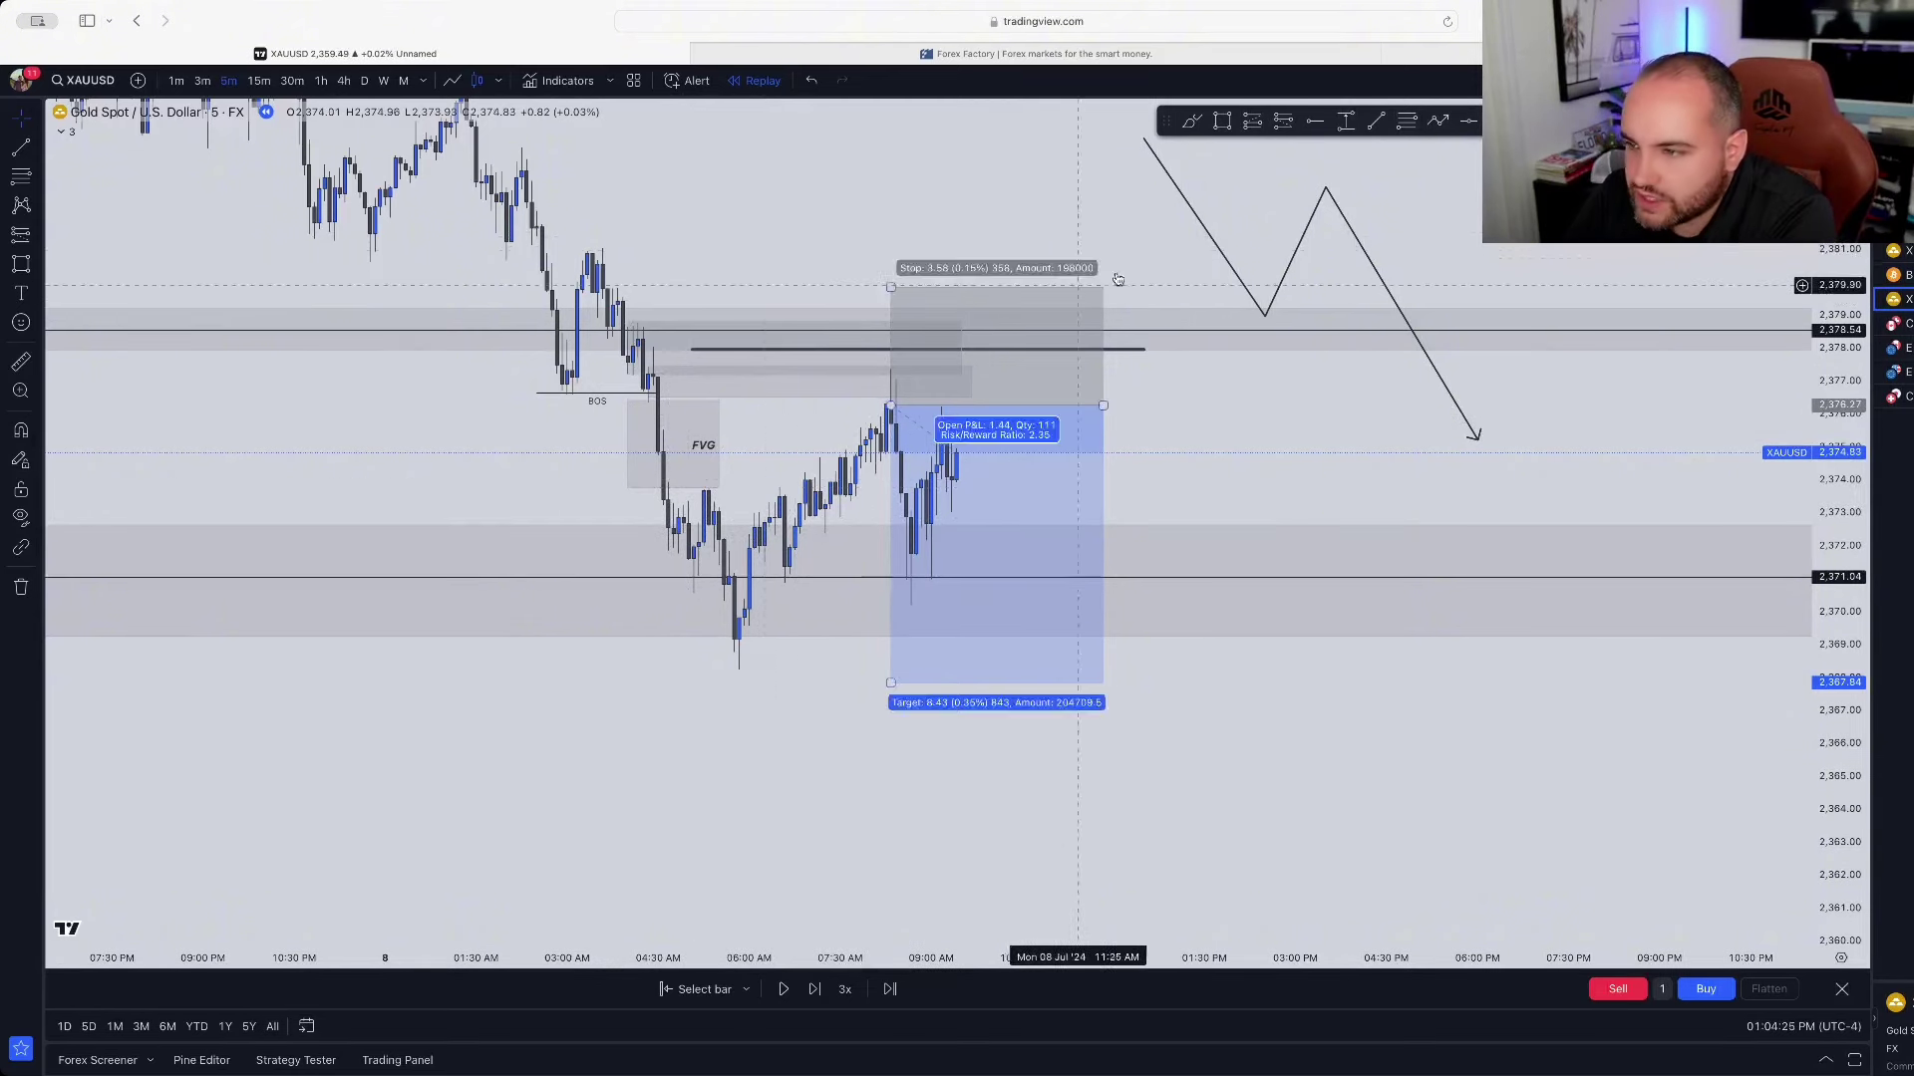
Step: Circle the 08:20 AM swing high around 2,377.81 and move the short position to 09:15 AM with entry at about 2,377.39
click(900, 351)
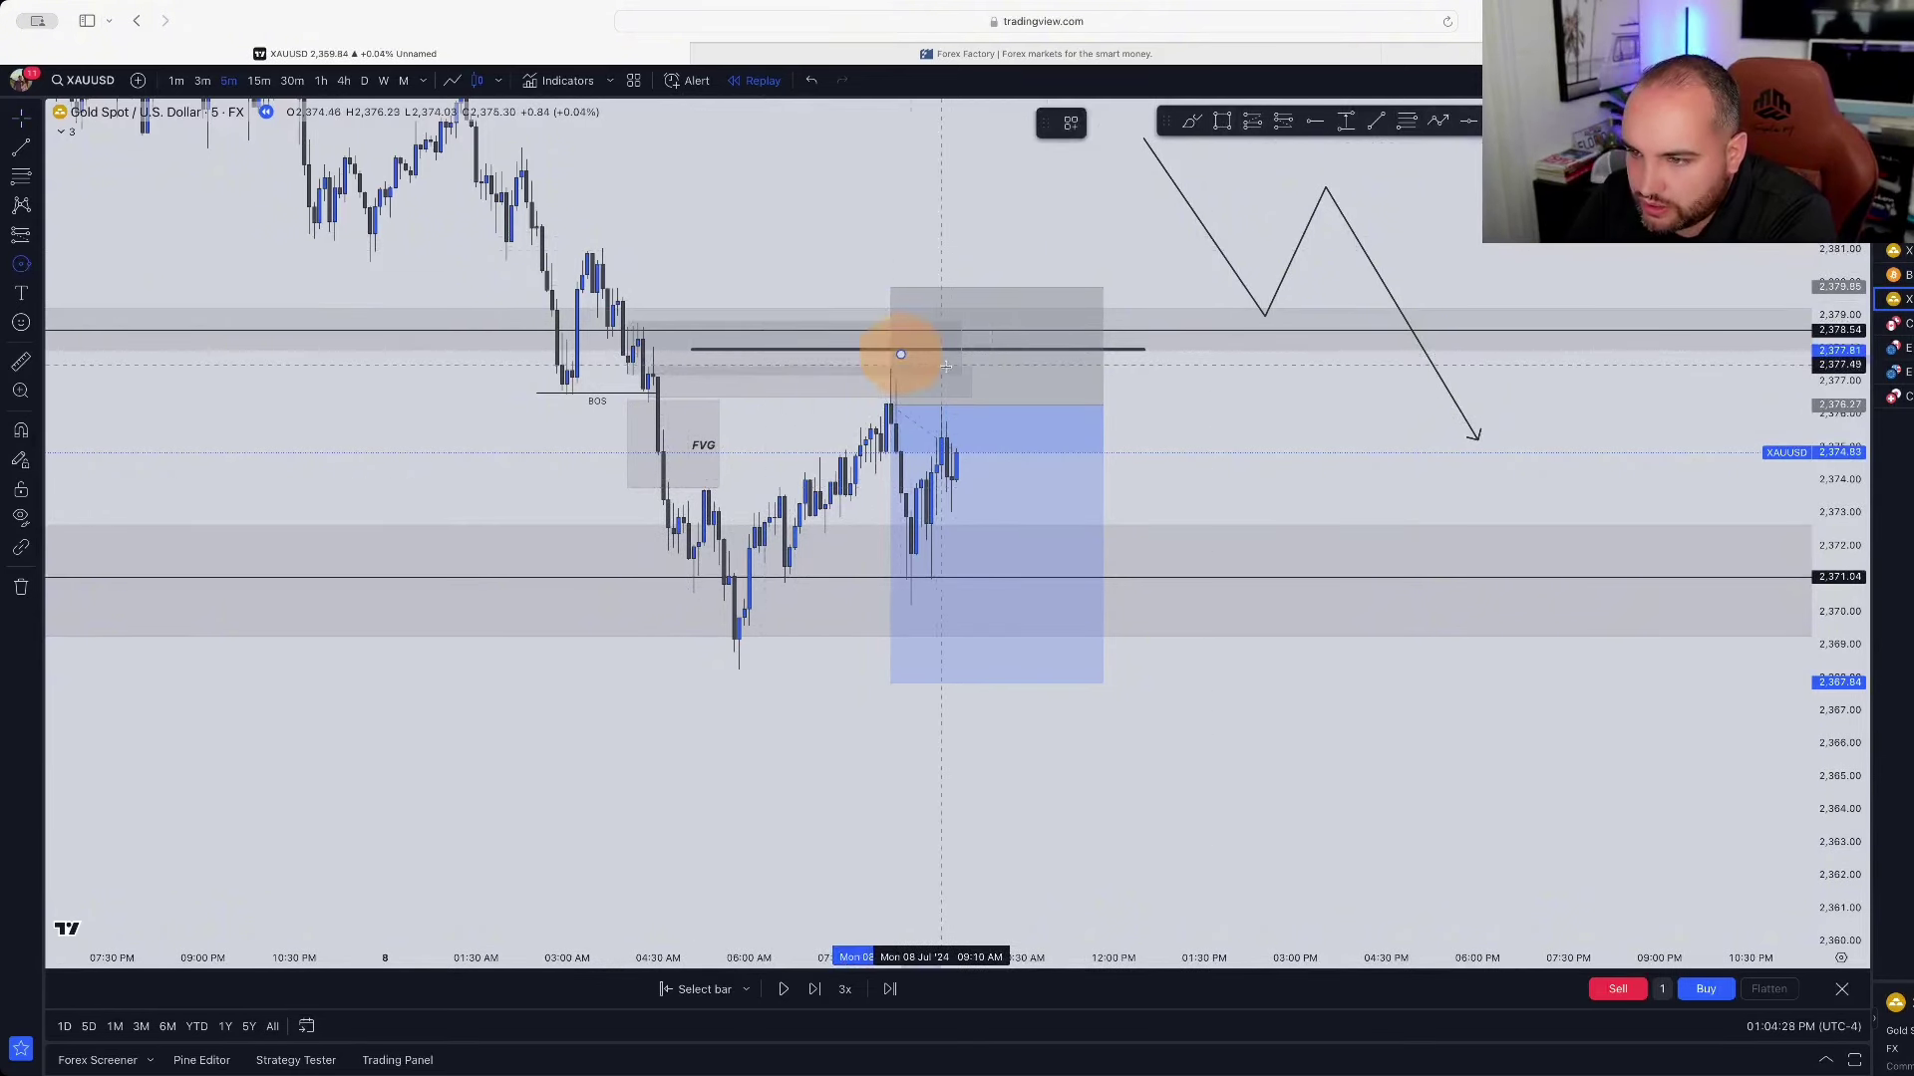
click(1018, 402)
drag(1017, 402, 985, 373)
click(898, 348)
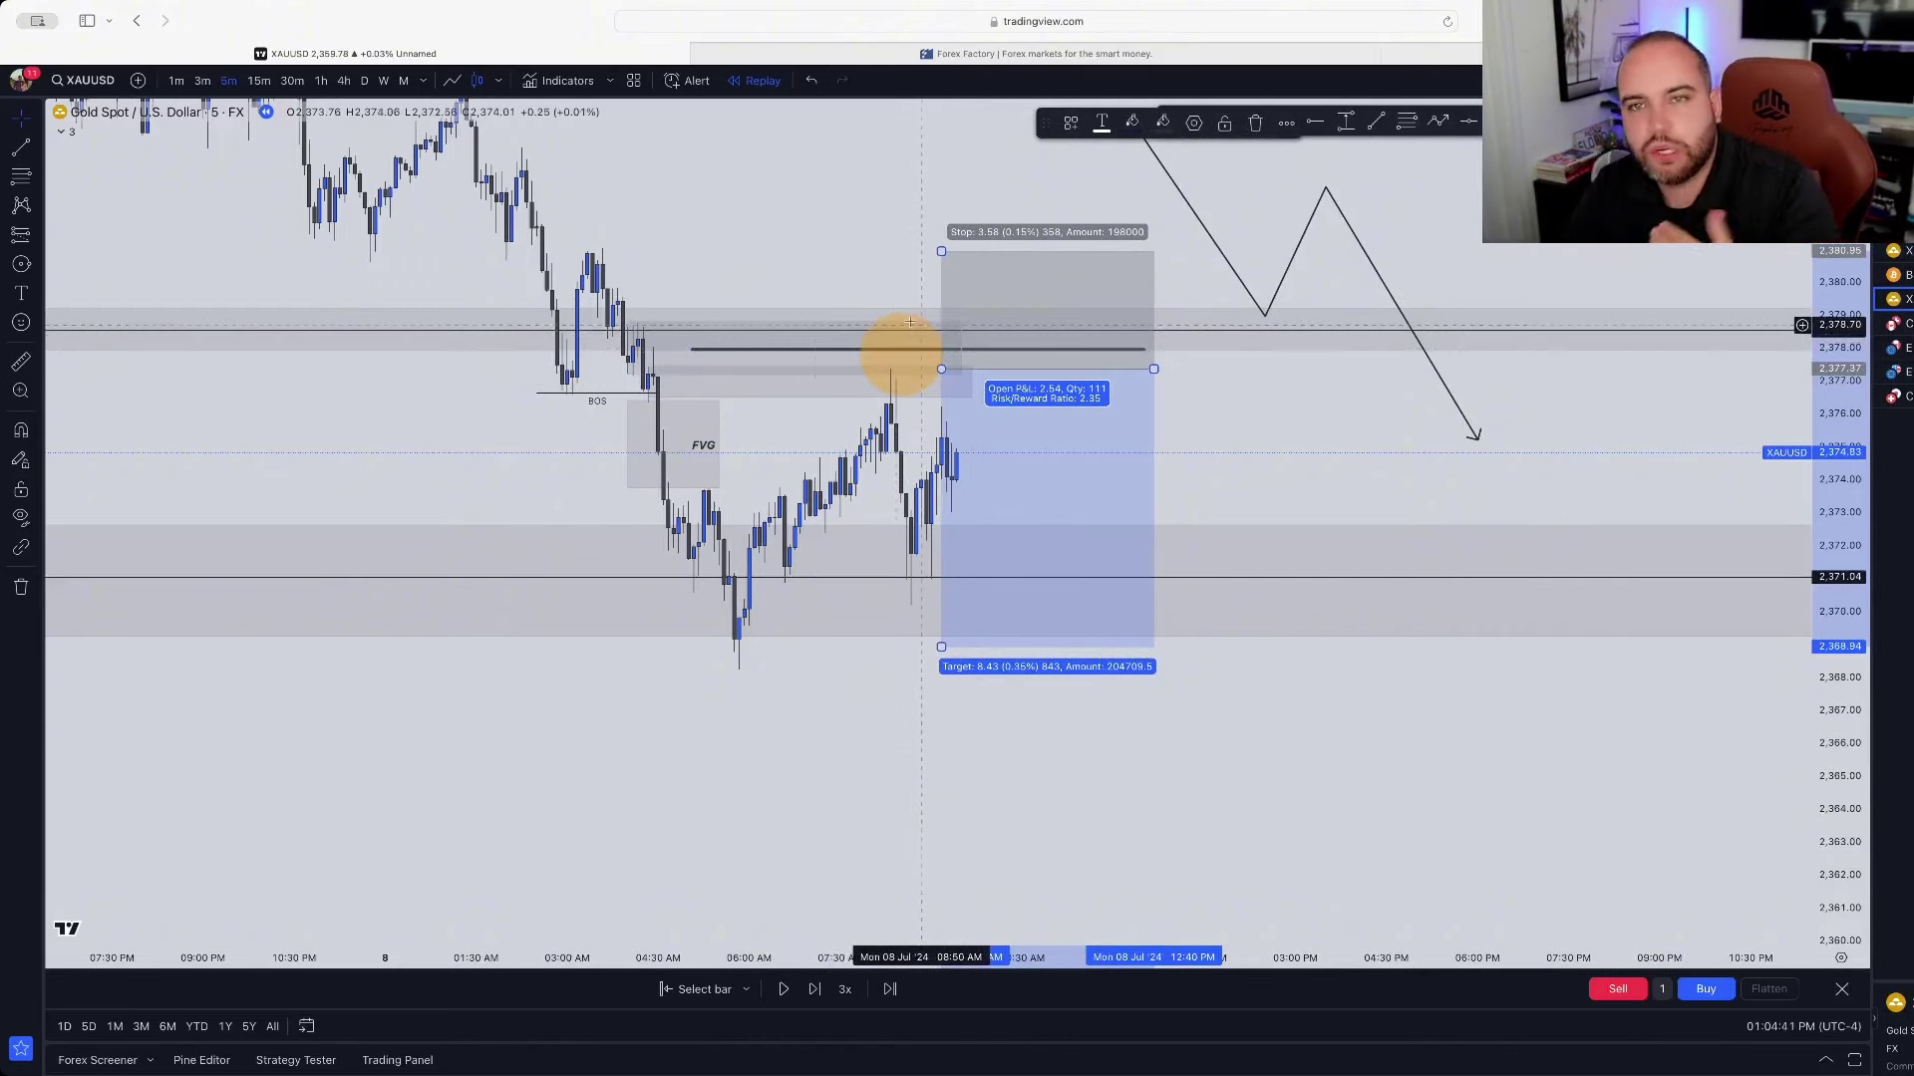
drag(787, 226, 744, 207)
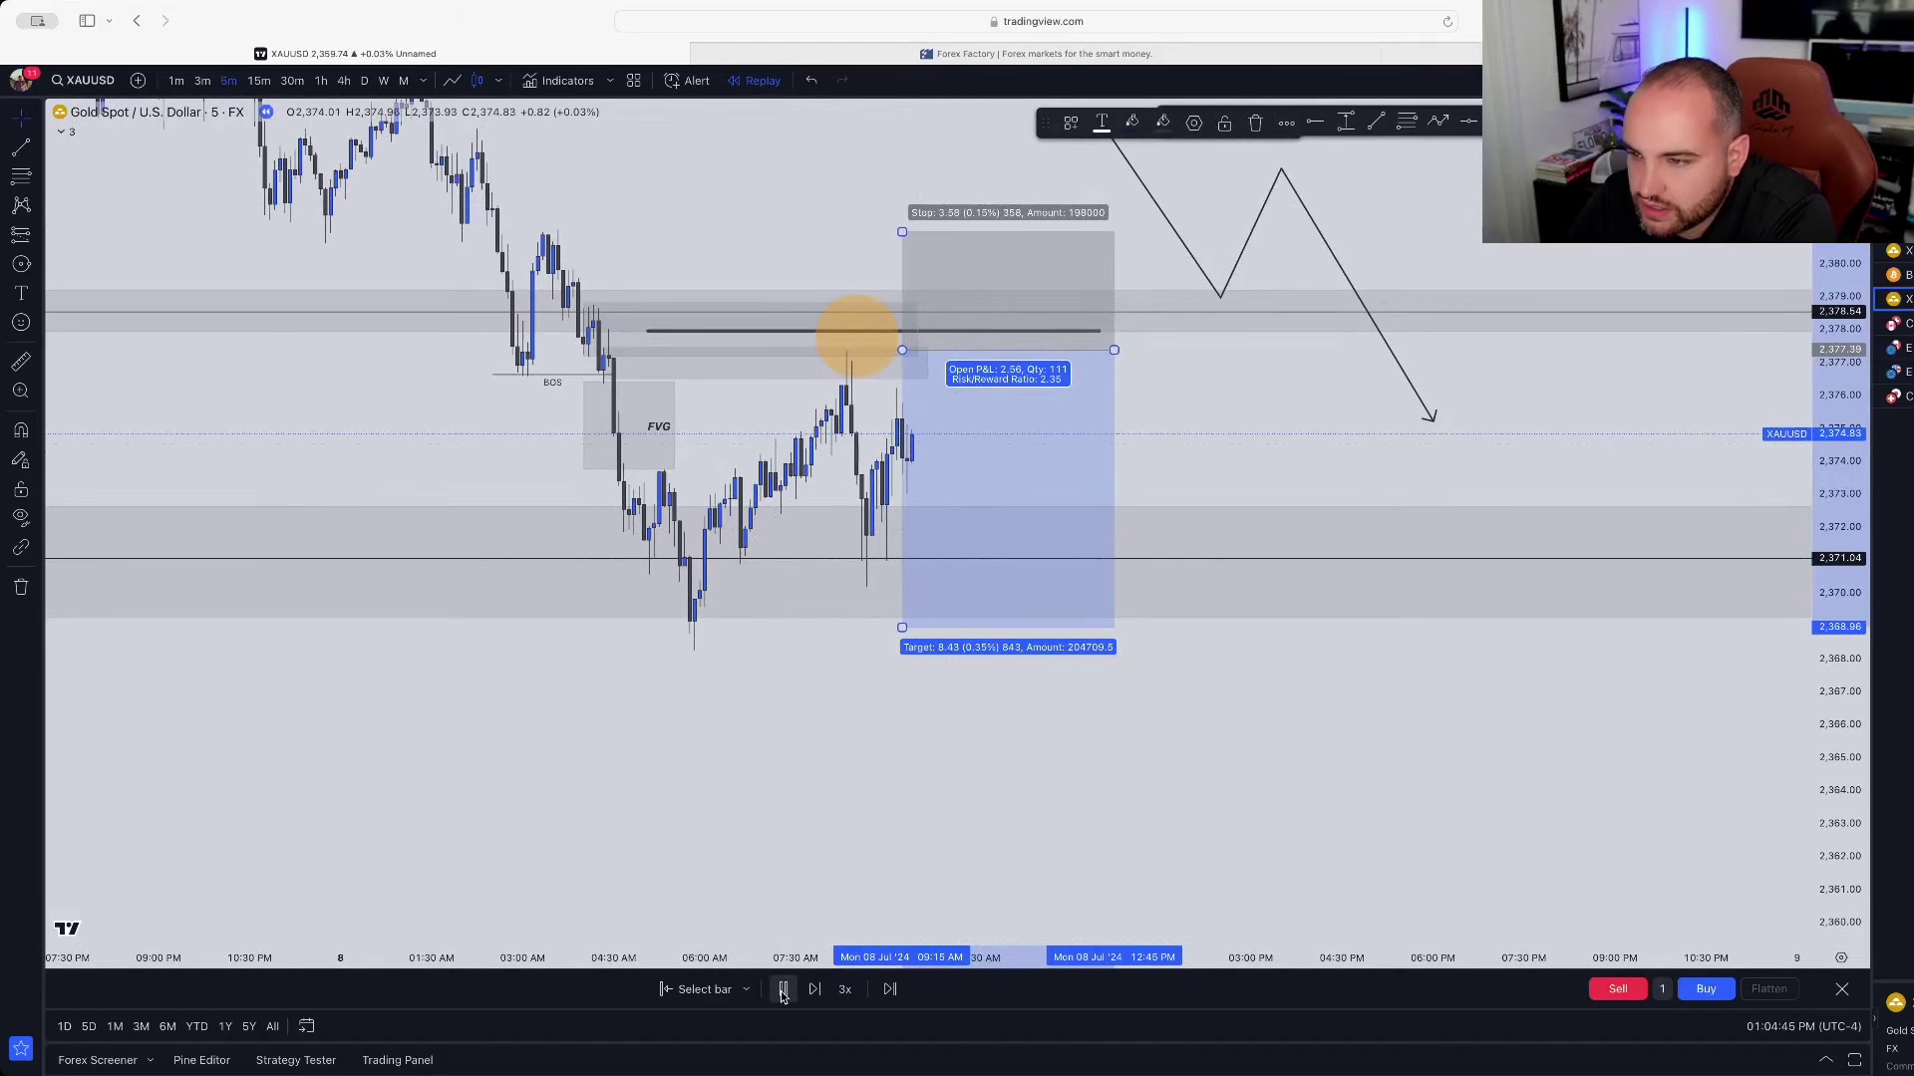
Step: Play the replay until price reaches the 2,378.54 zone, and move the short position to 10:10 AM with entry at about 2,377.93
click(784, 989)
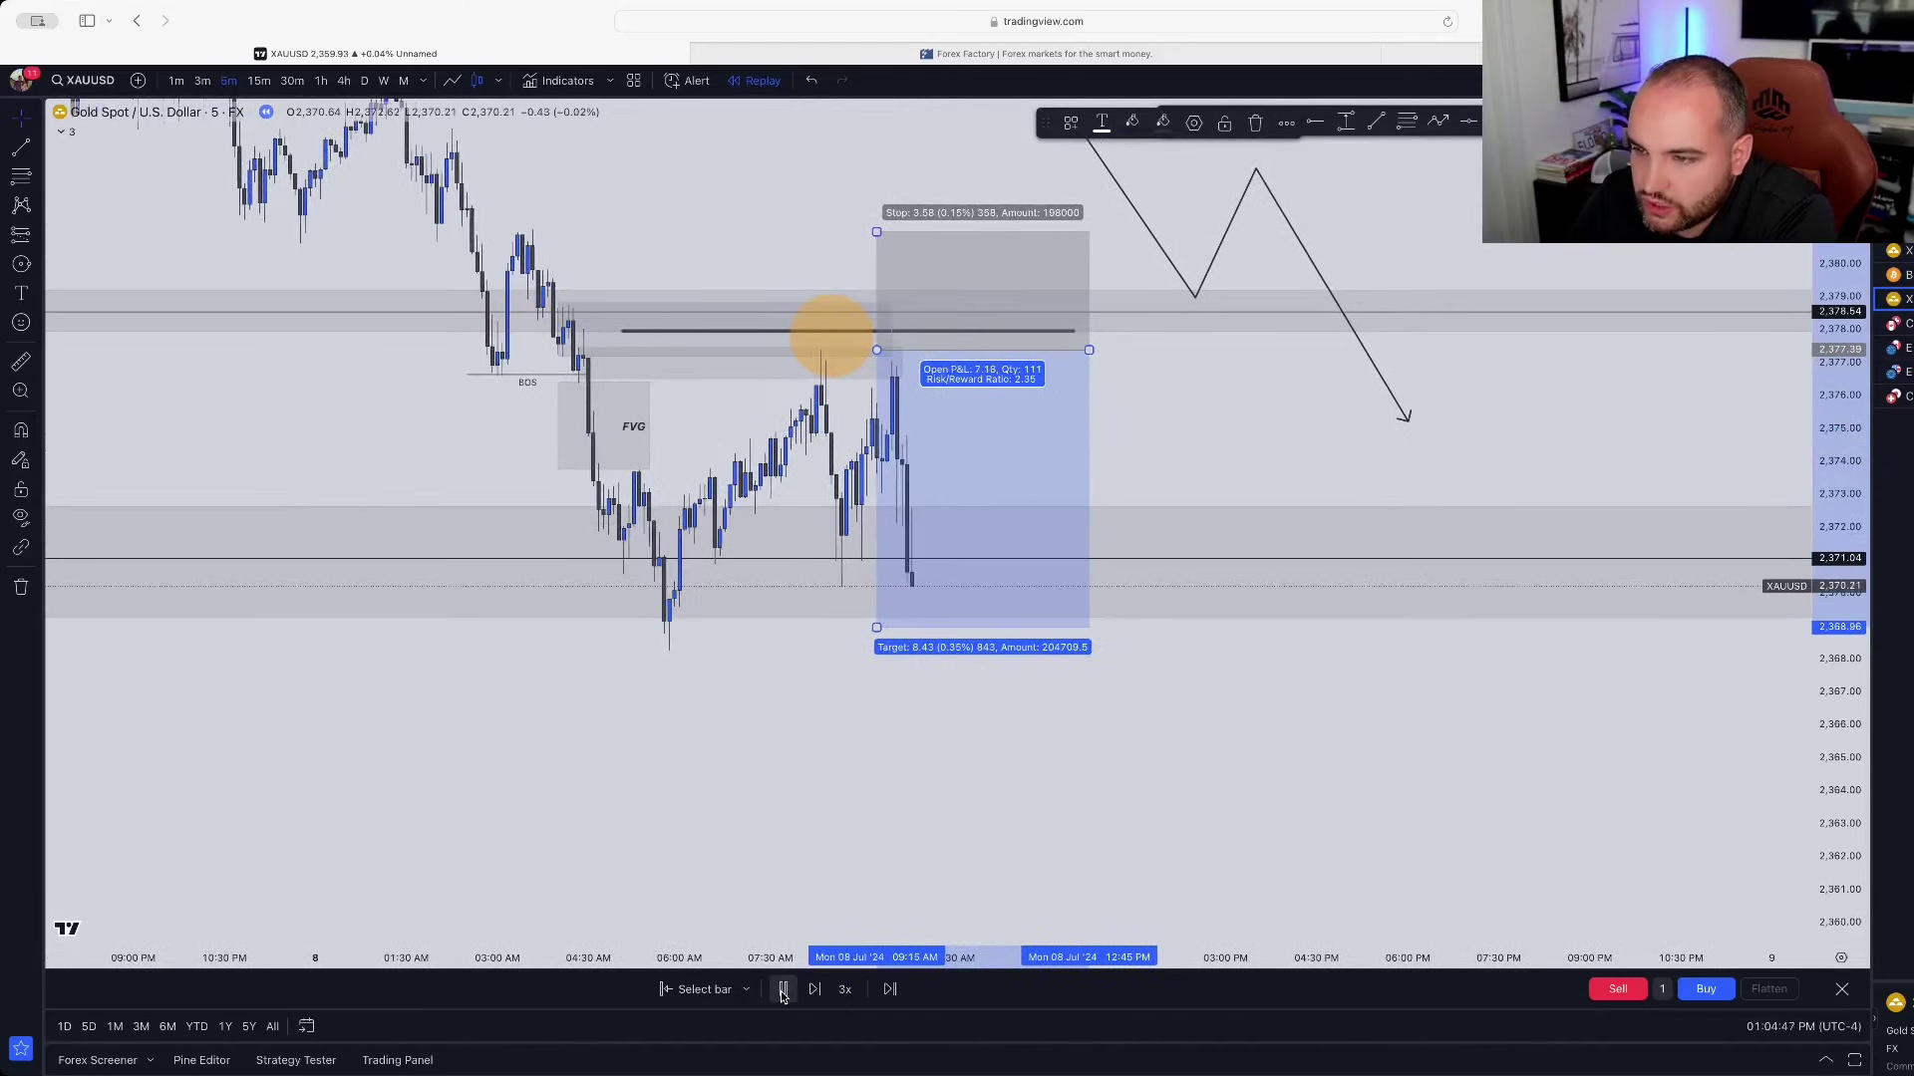
click(783, 989)
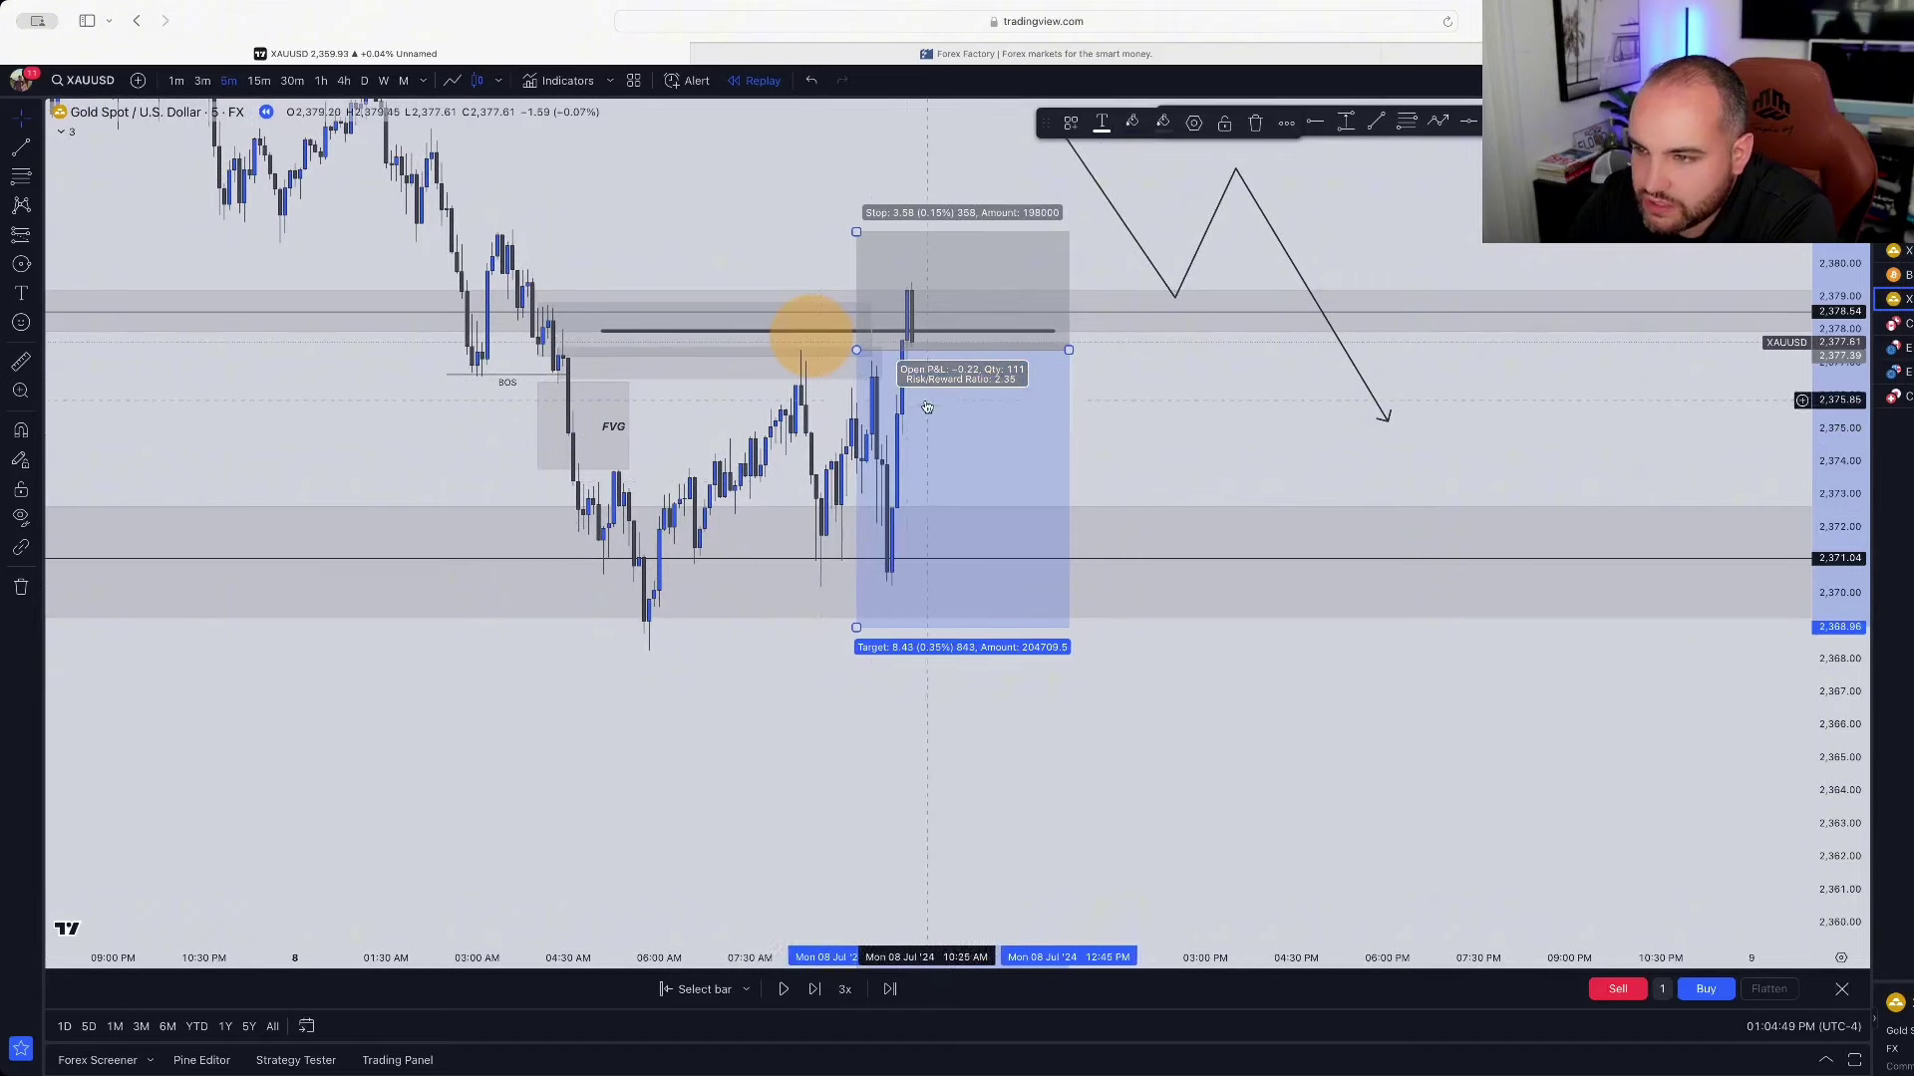
drag(926, 400, 983, 383)
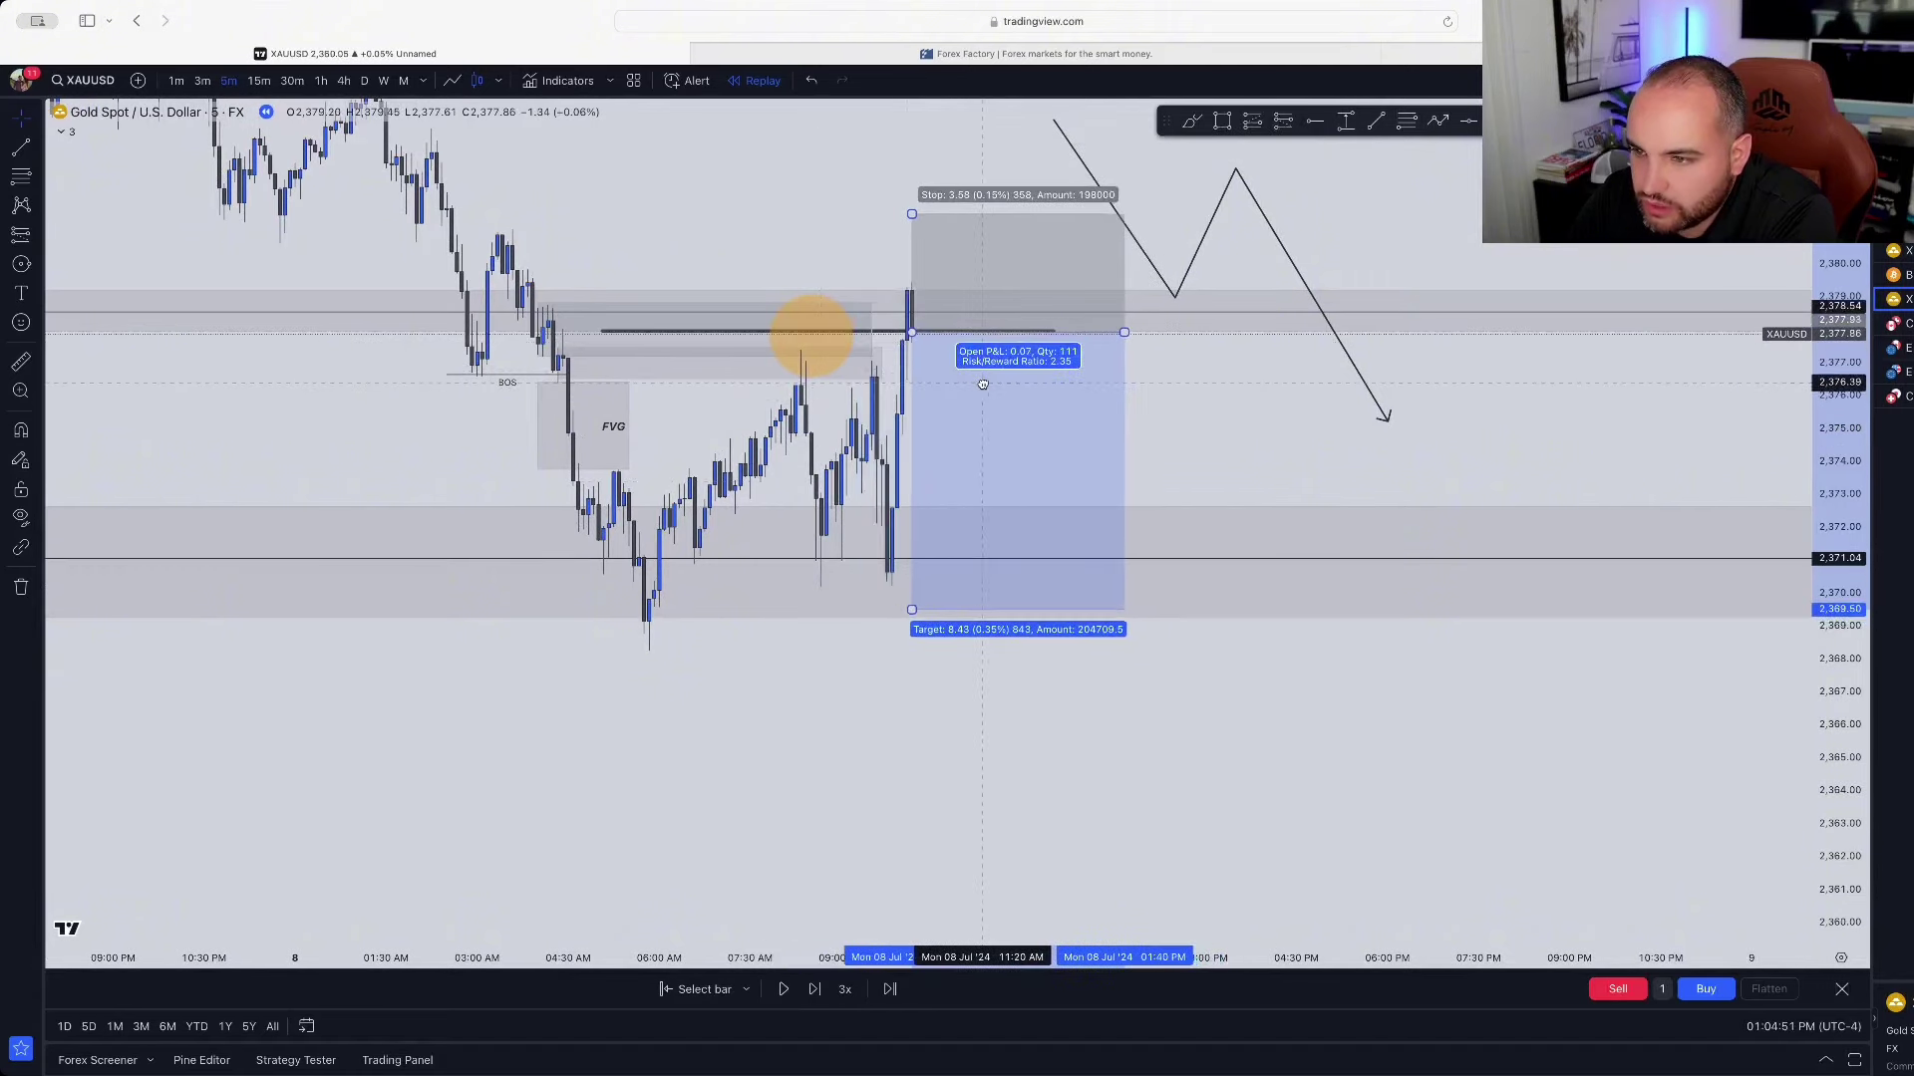
click(777, 197)
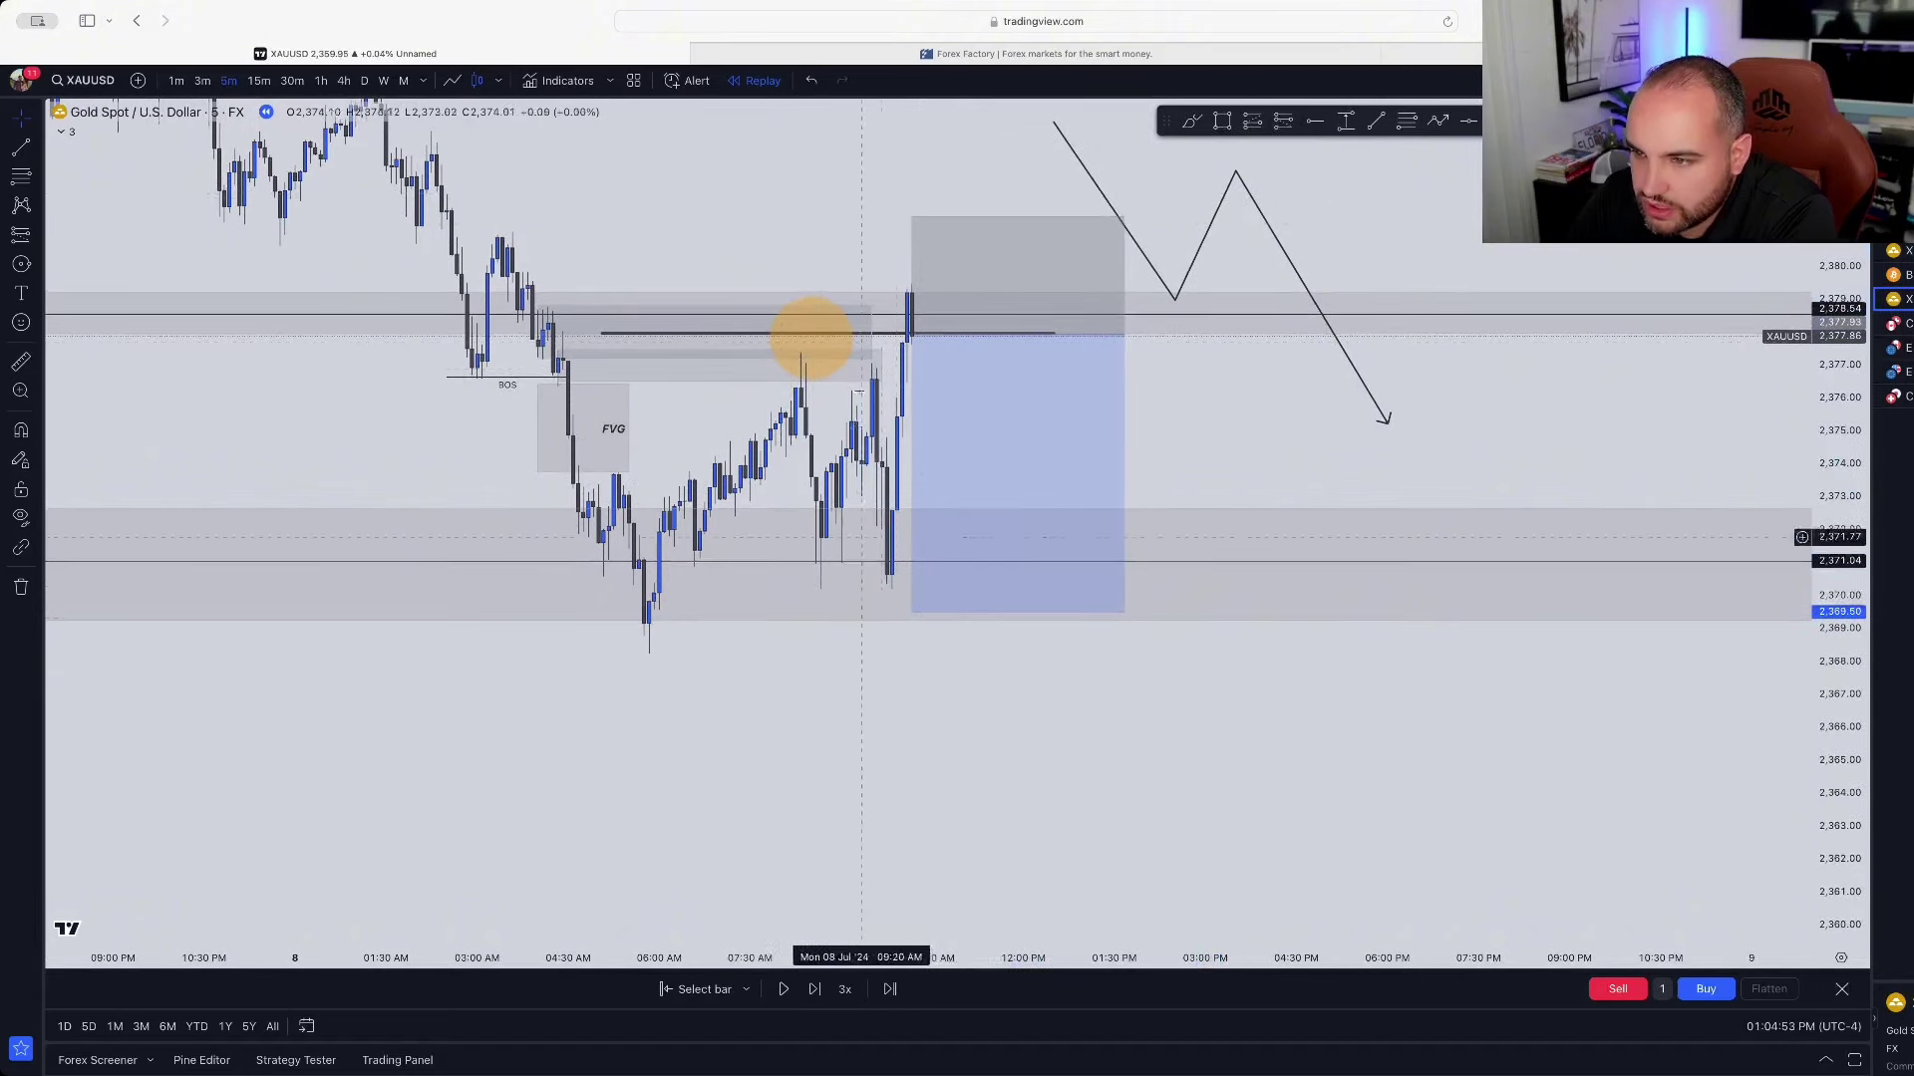
click(909, 219)
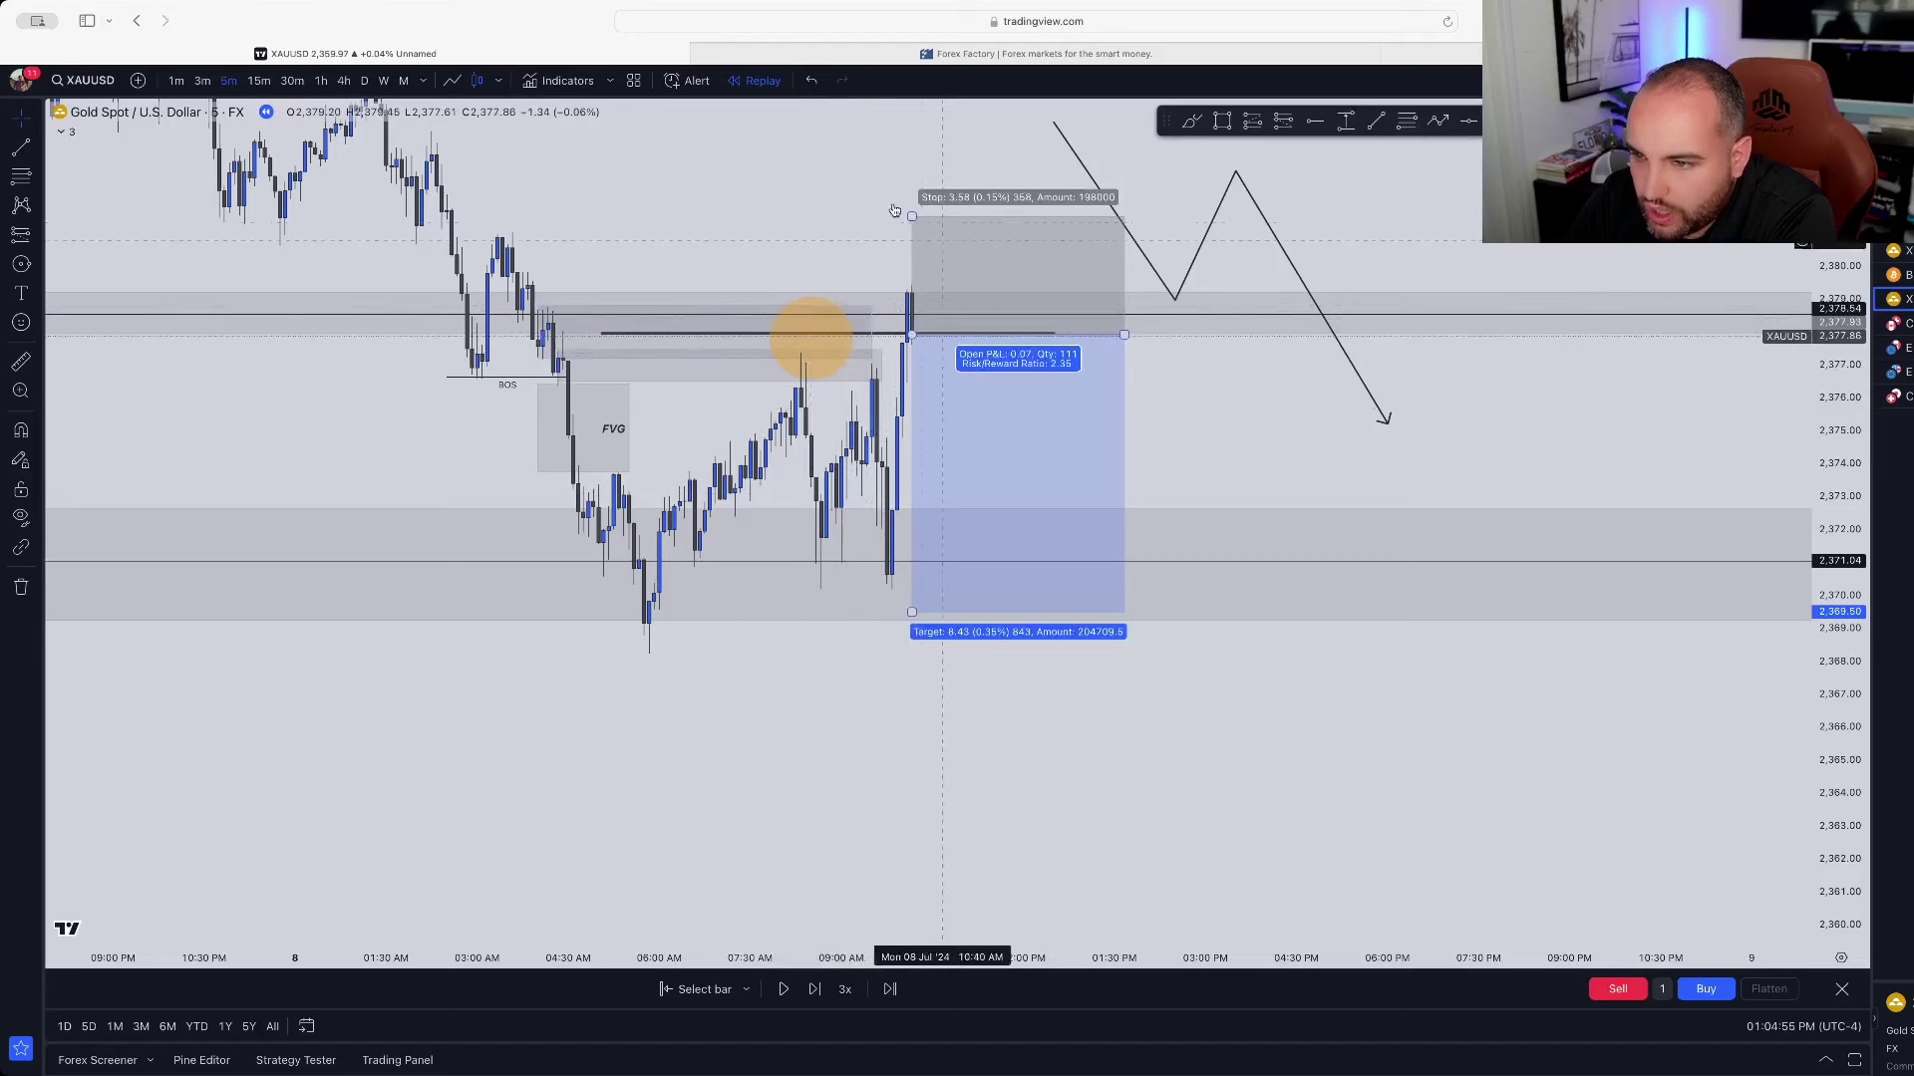
Step: Draw a horizontal trend line at 2,377.42 from the 08:15 AM high to 10:00 AM and apply the Liquidity template
click(1374, 120)
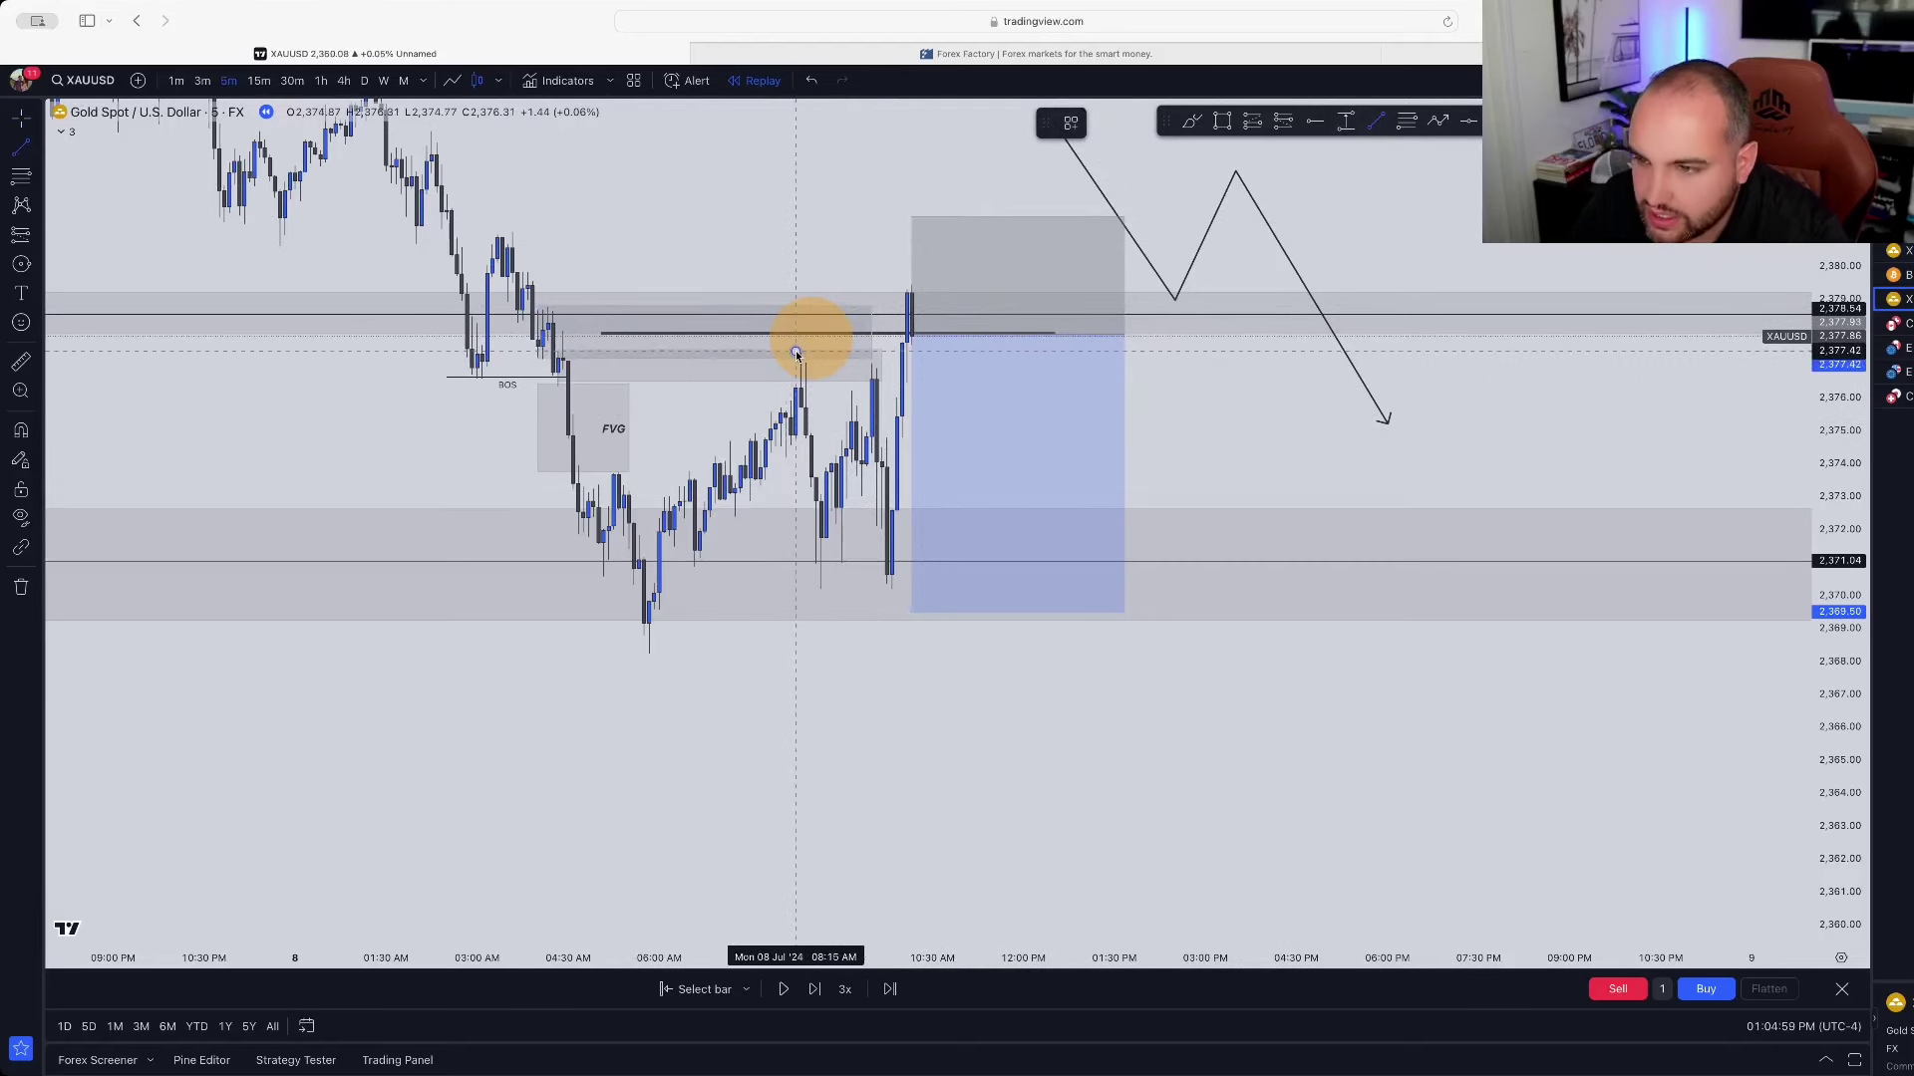
double_click(902, 350)
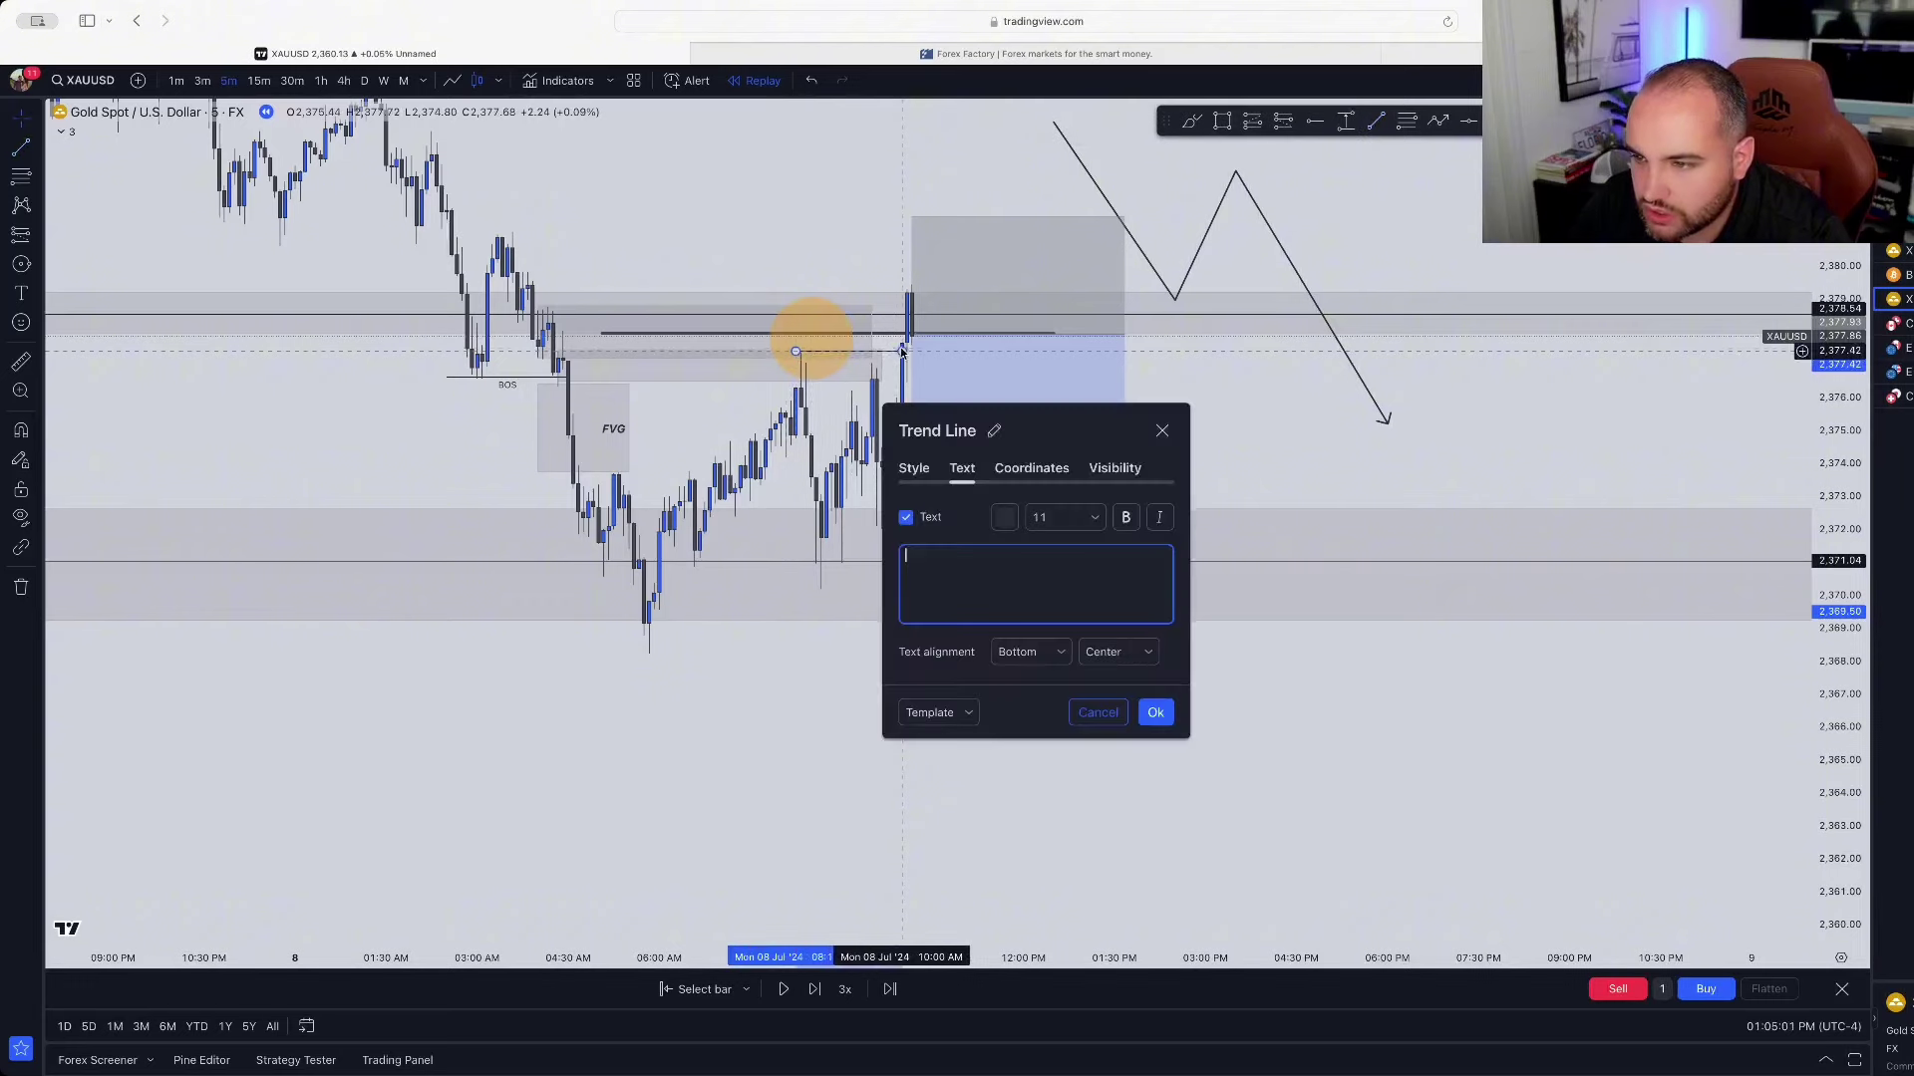
click(942, 714)
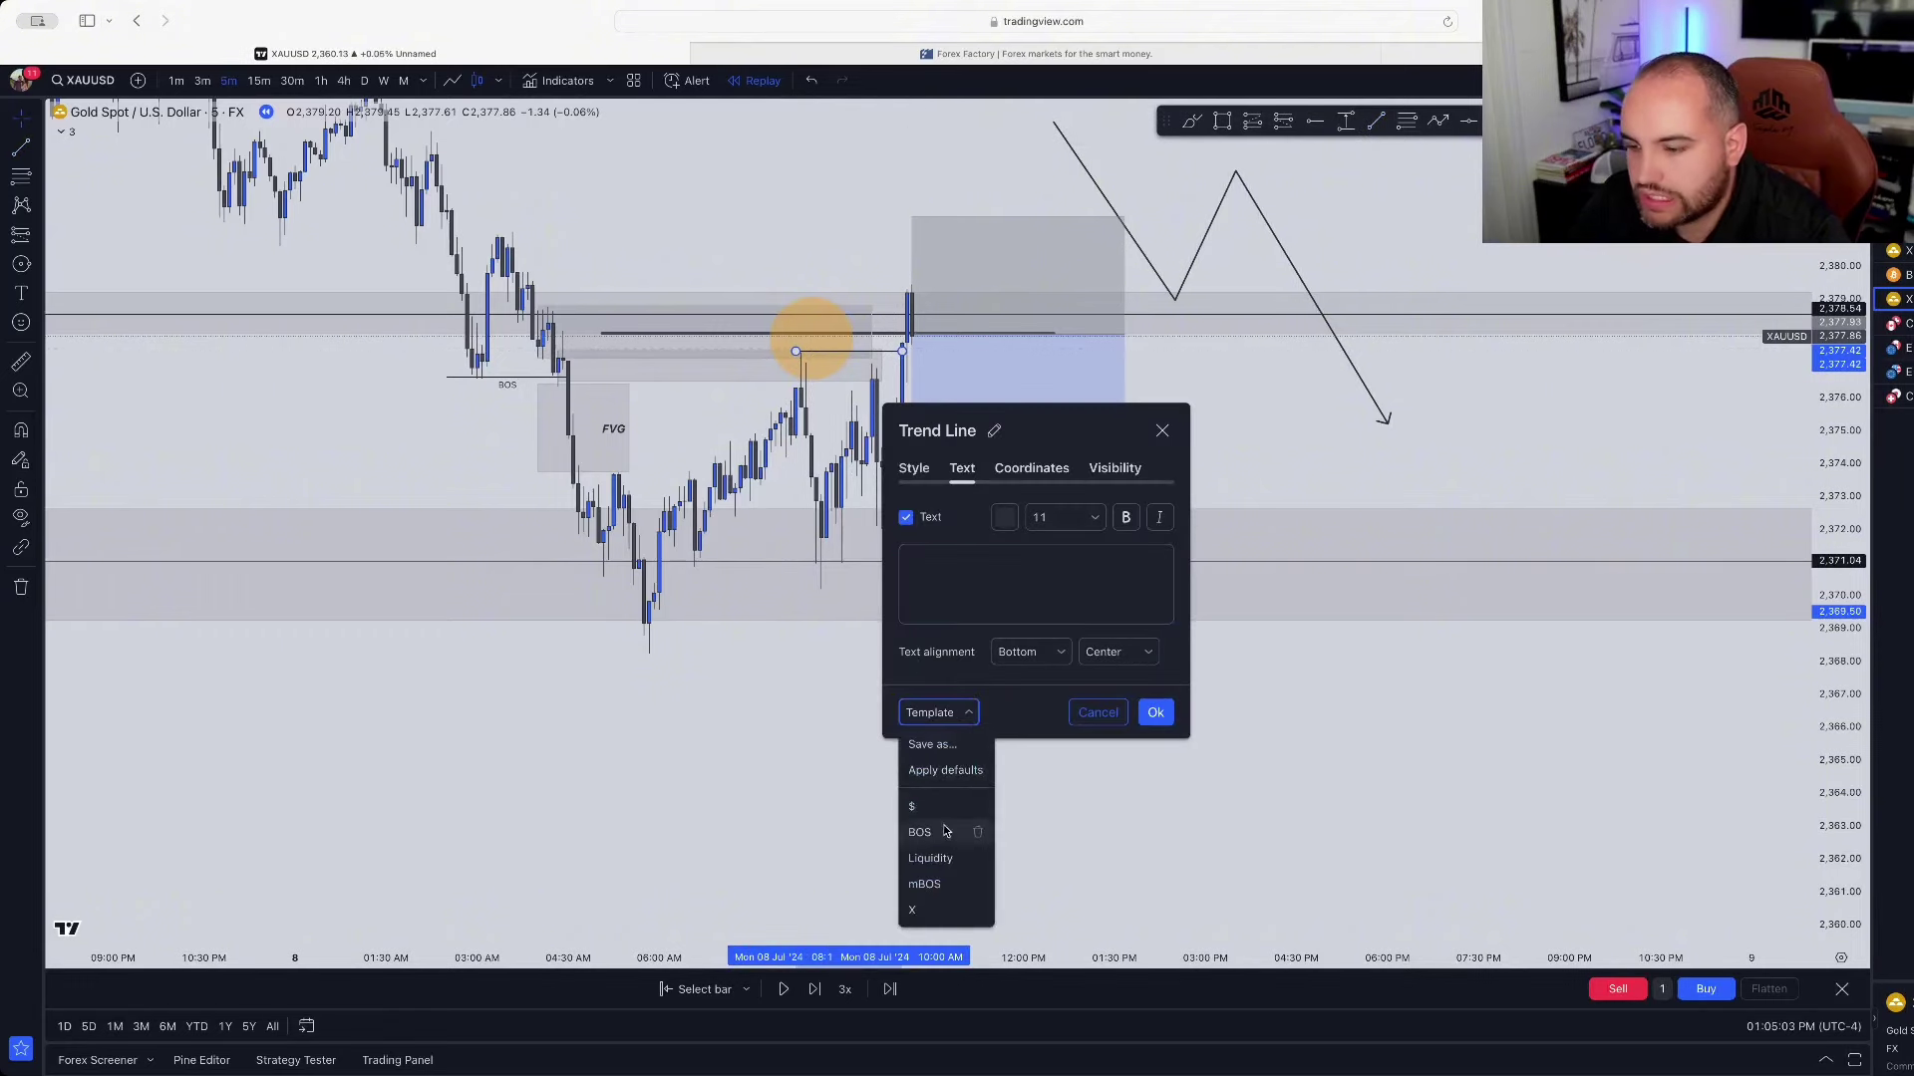
click(941, 859)
click(1155, 714)
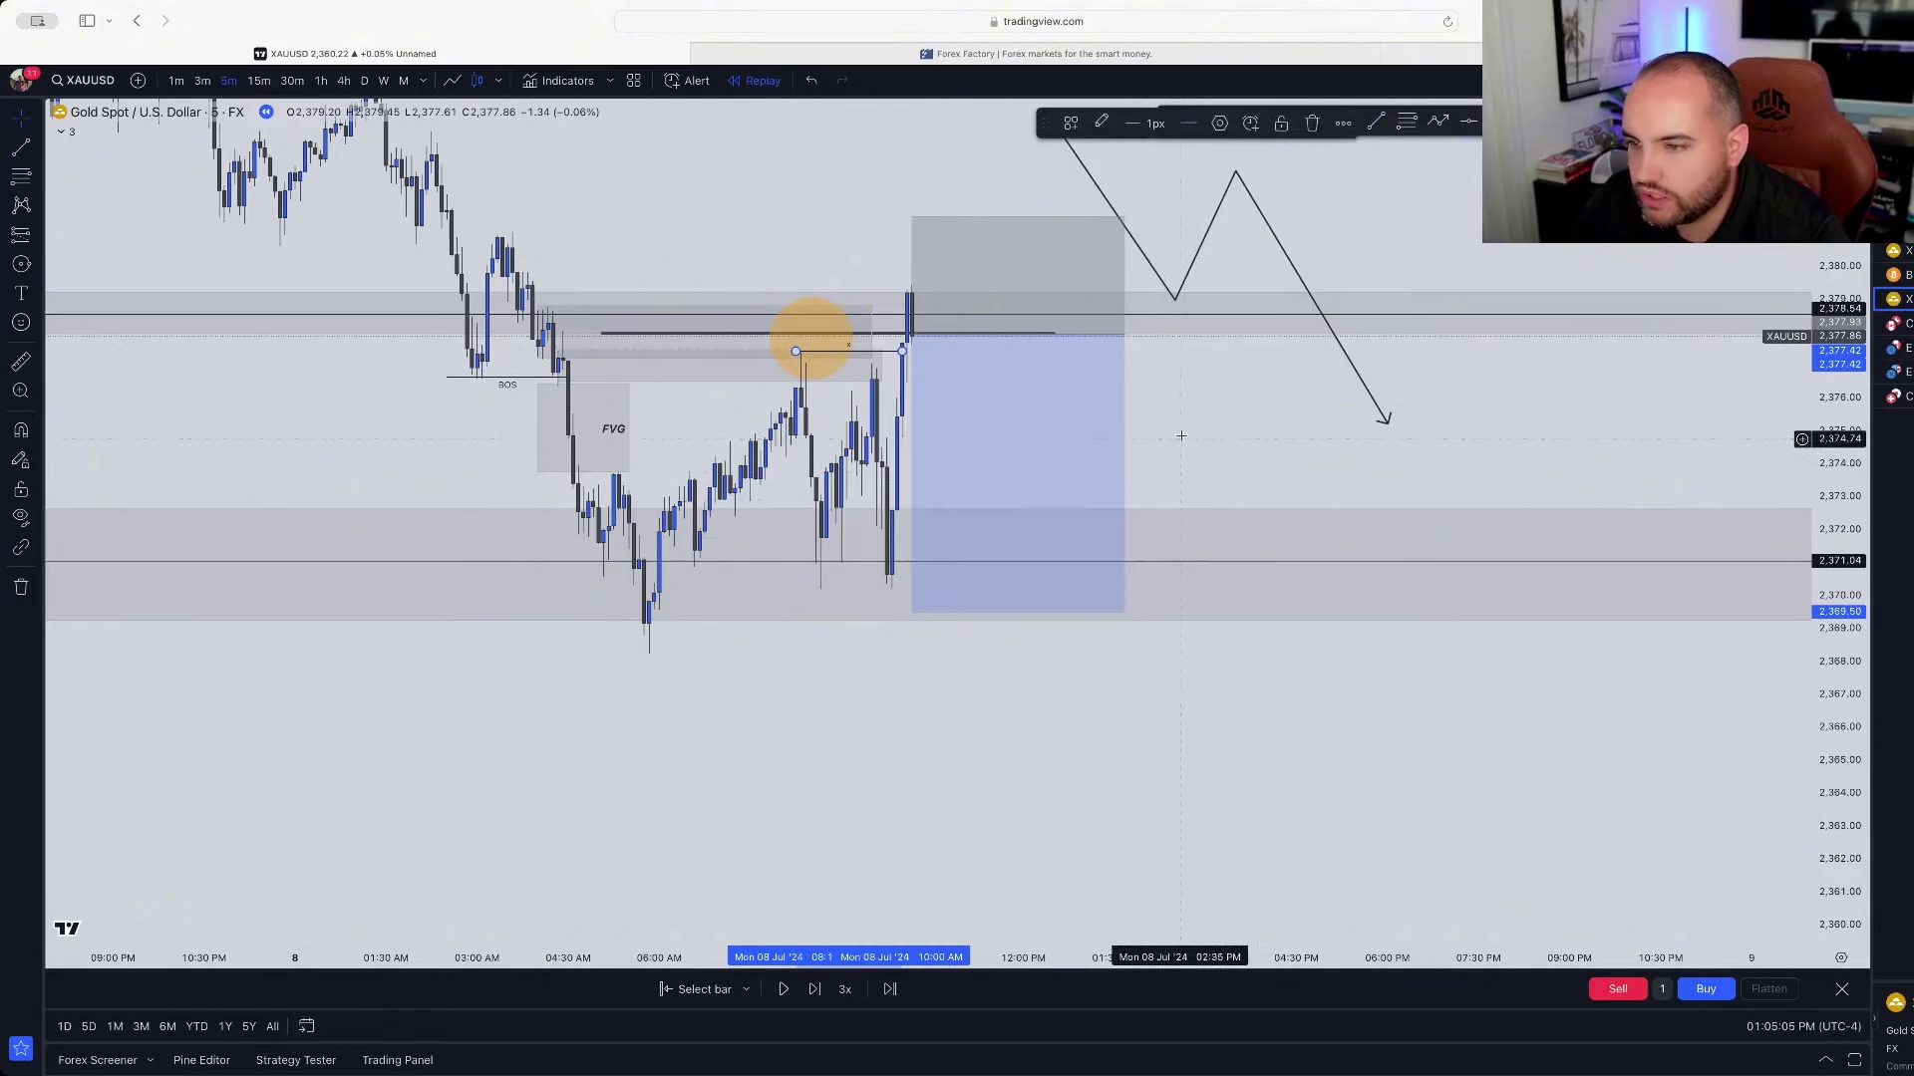
Step: Resume the replay on the 5-minute chart from the 10:10 AM short entry
drag(798, 227, 708, 223)
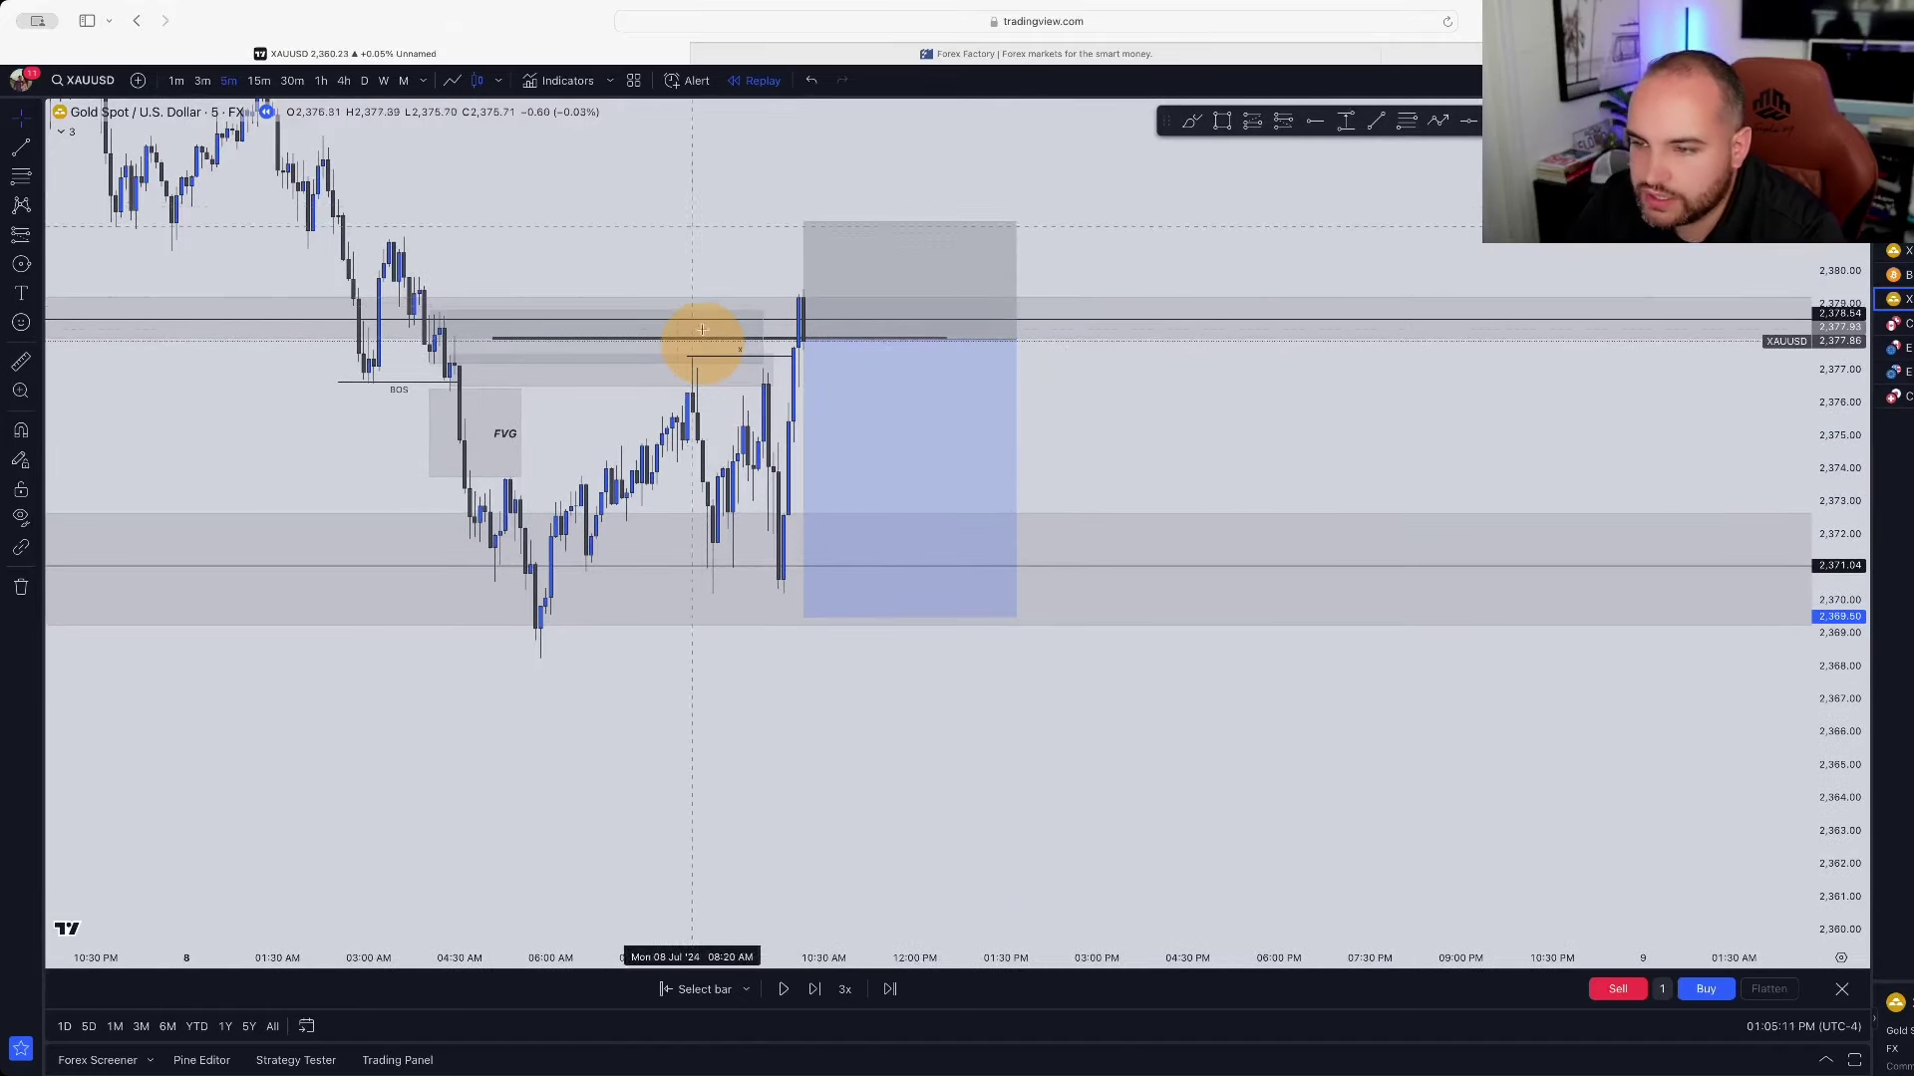
click(783, 988)
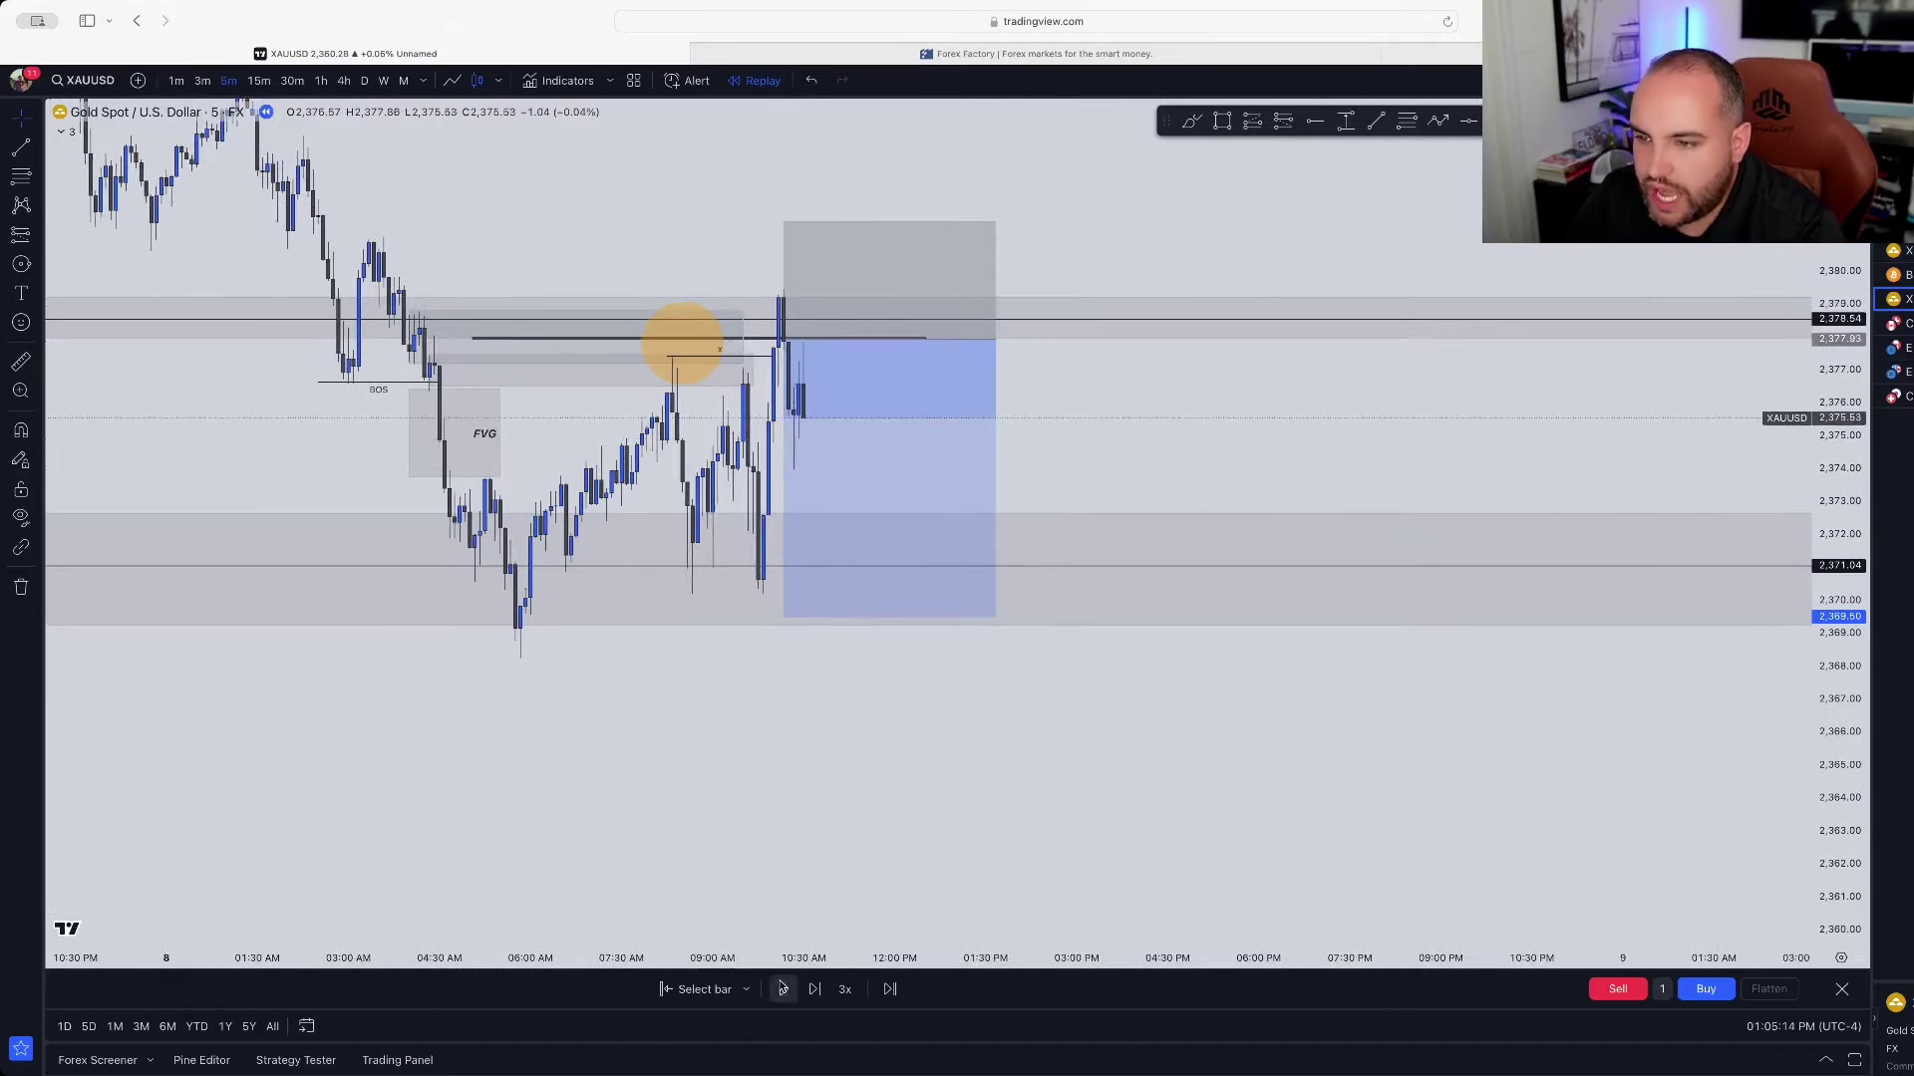
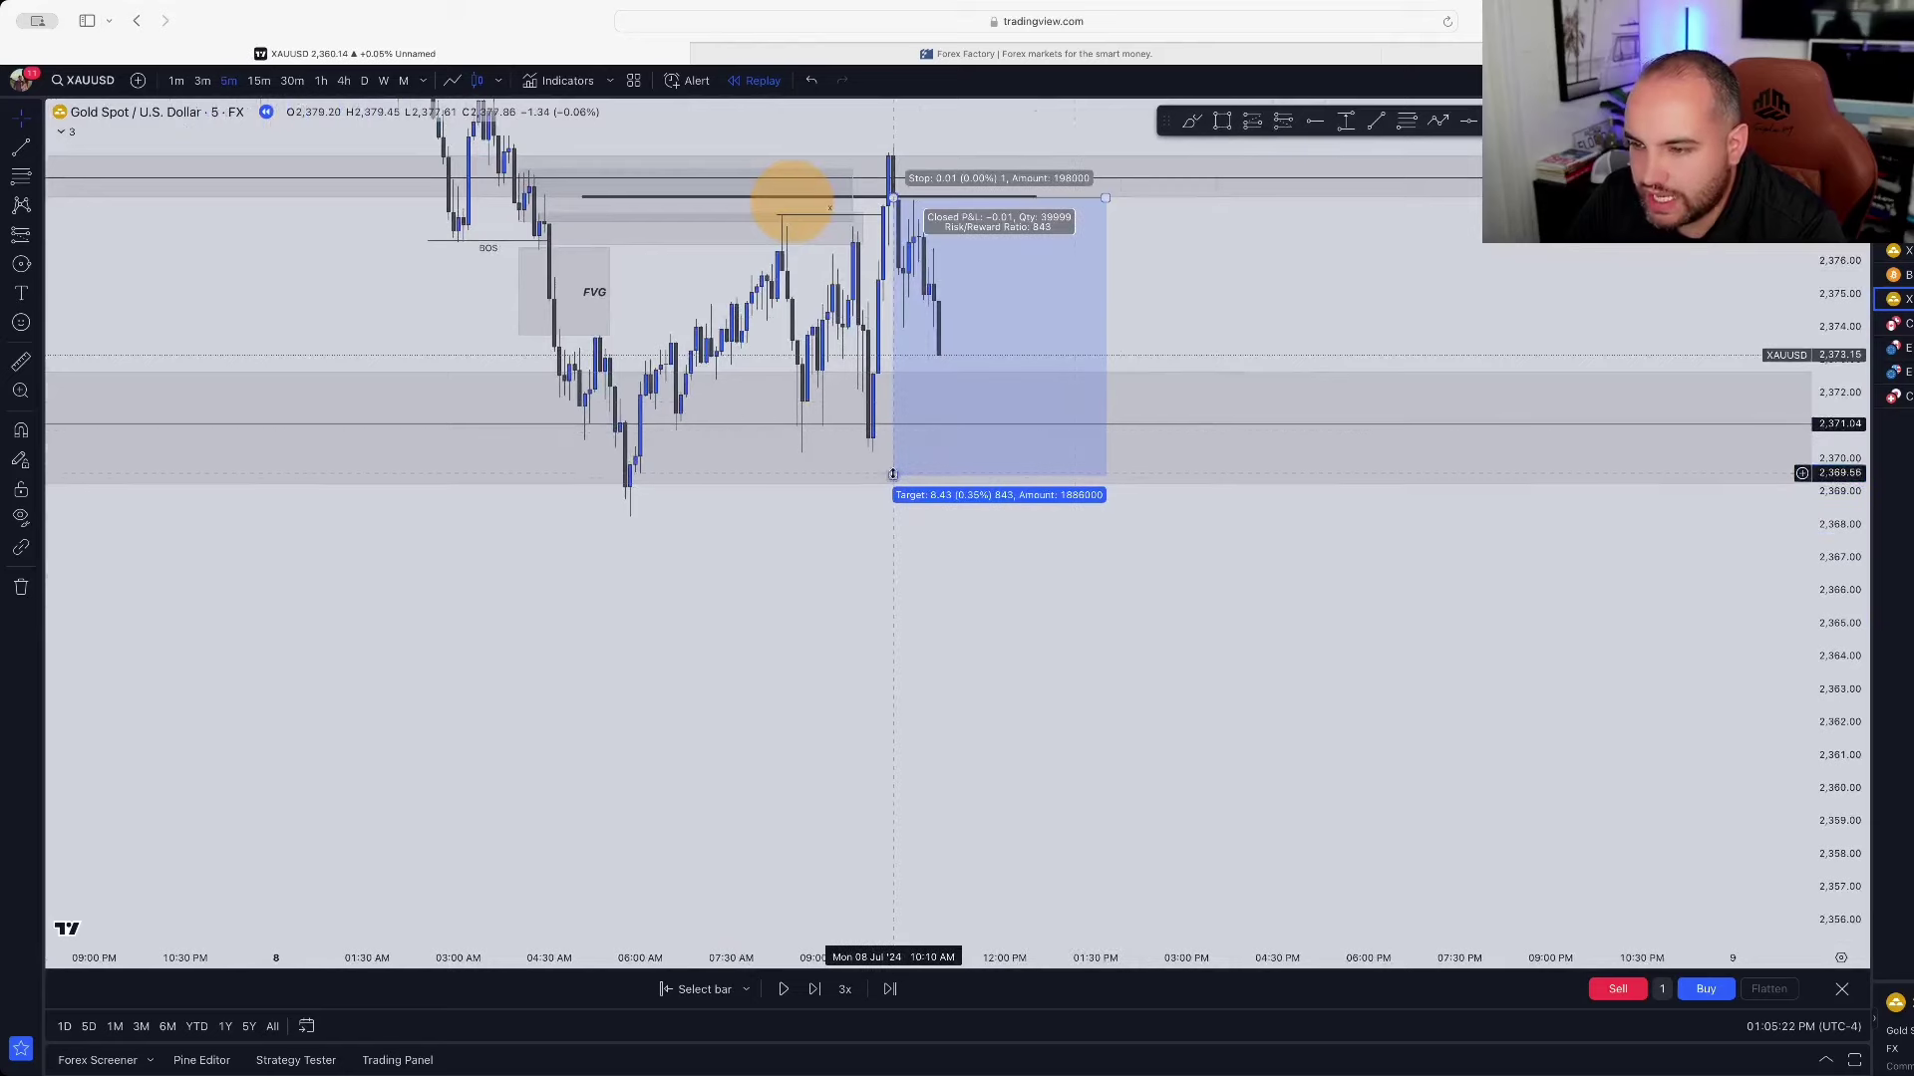
Step: Extend the short position's target to 2,368.31 and run the replay through the sell-off, pausing it with price near 2,355.93
drag(892, 477, 887, 515)
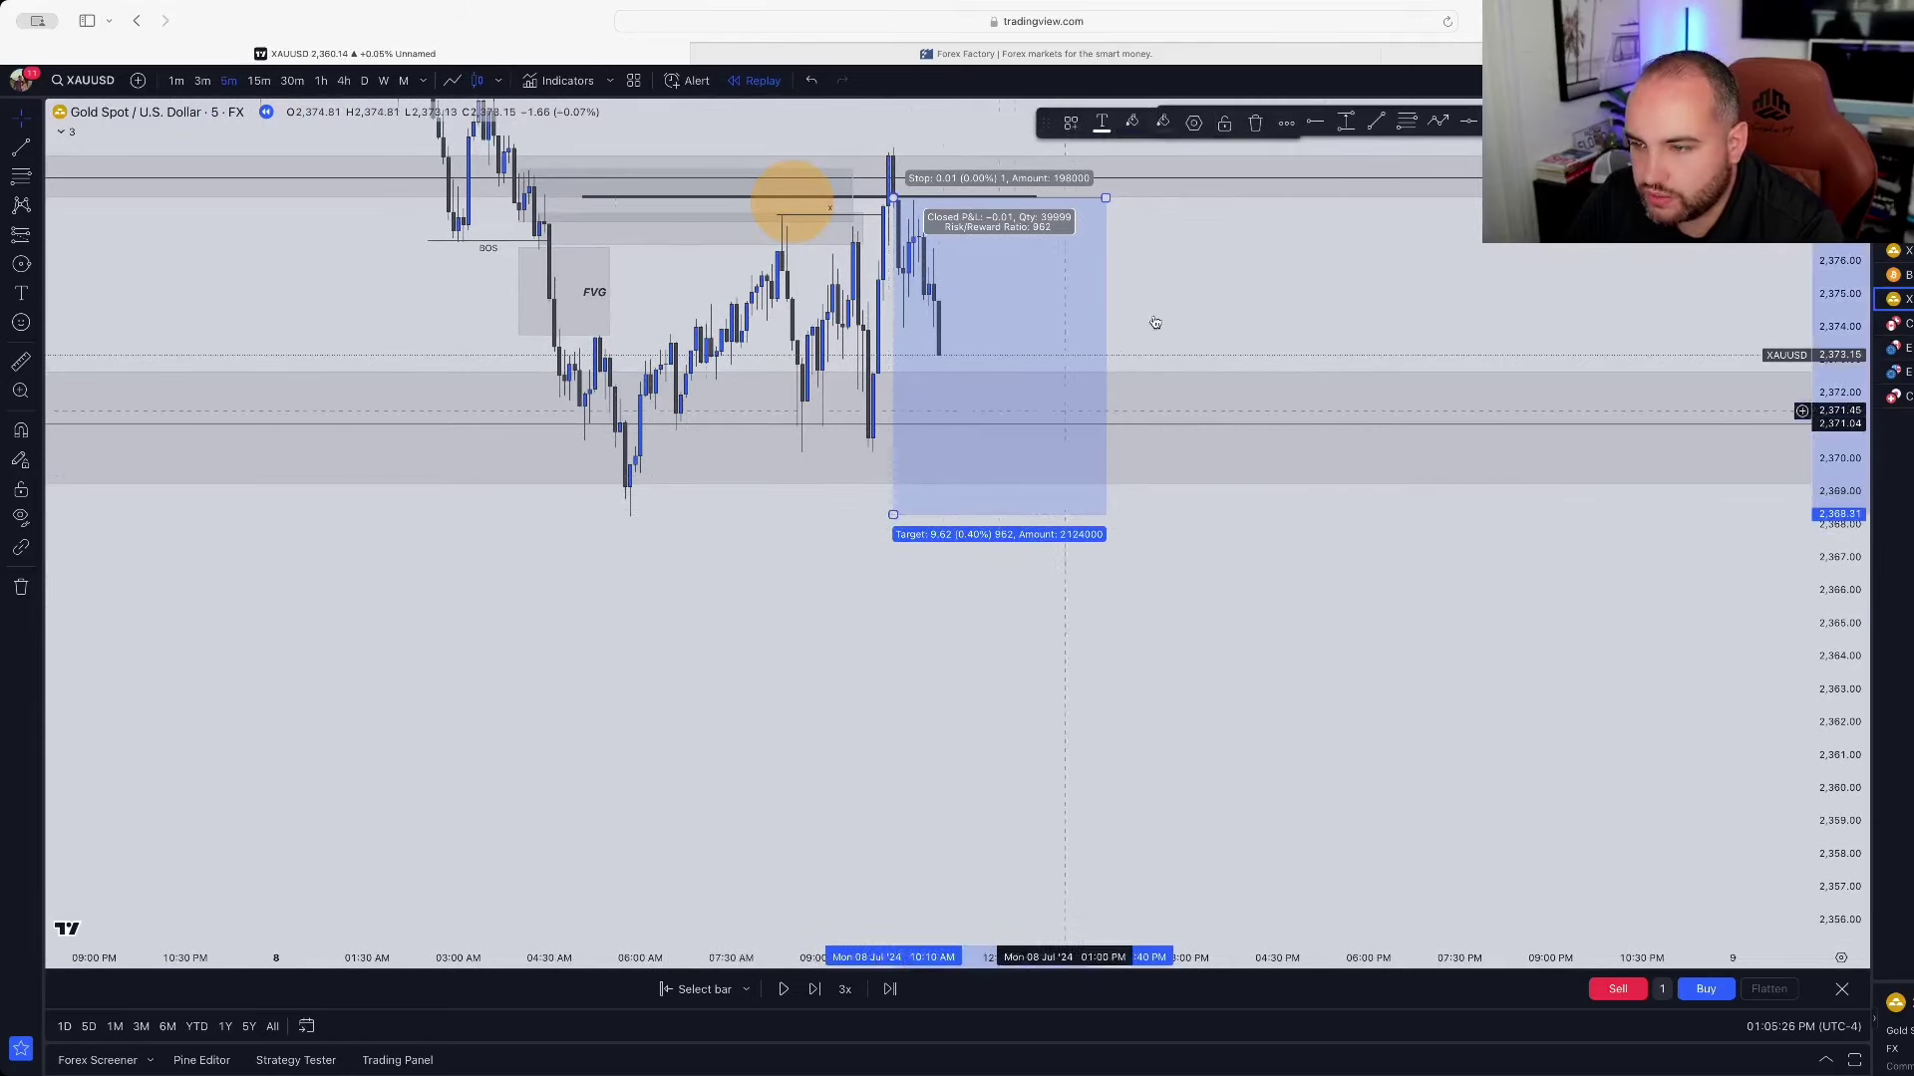
drag(1144, 316, 1012, 362)
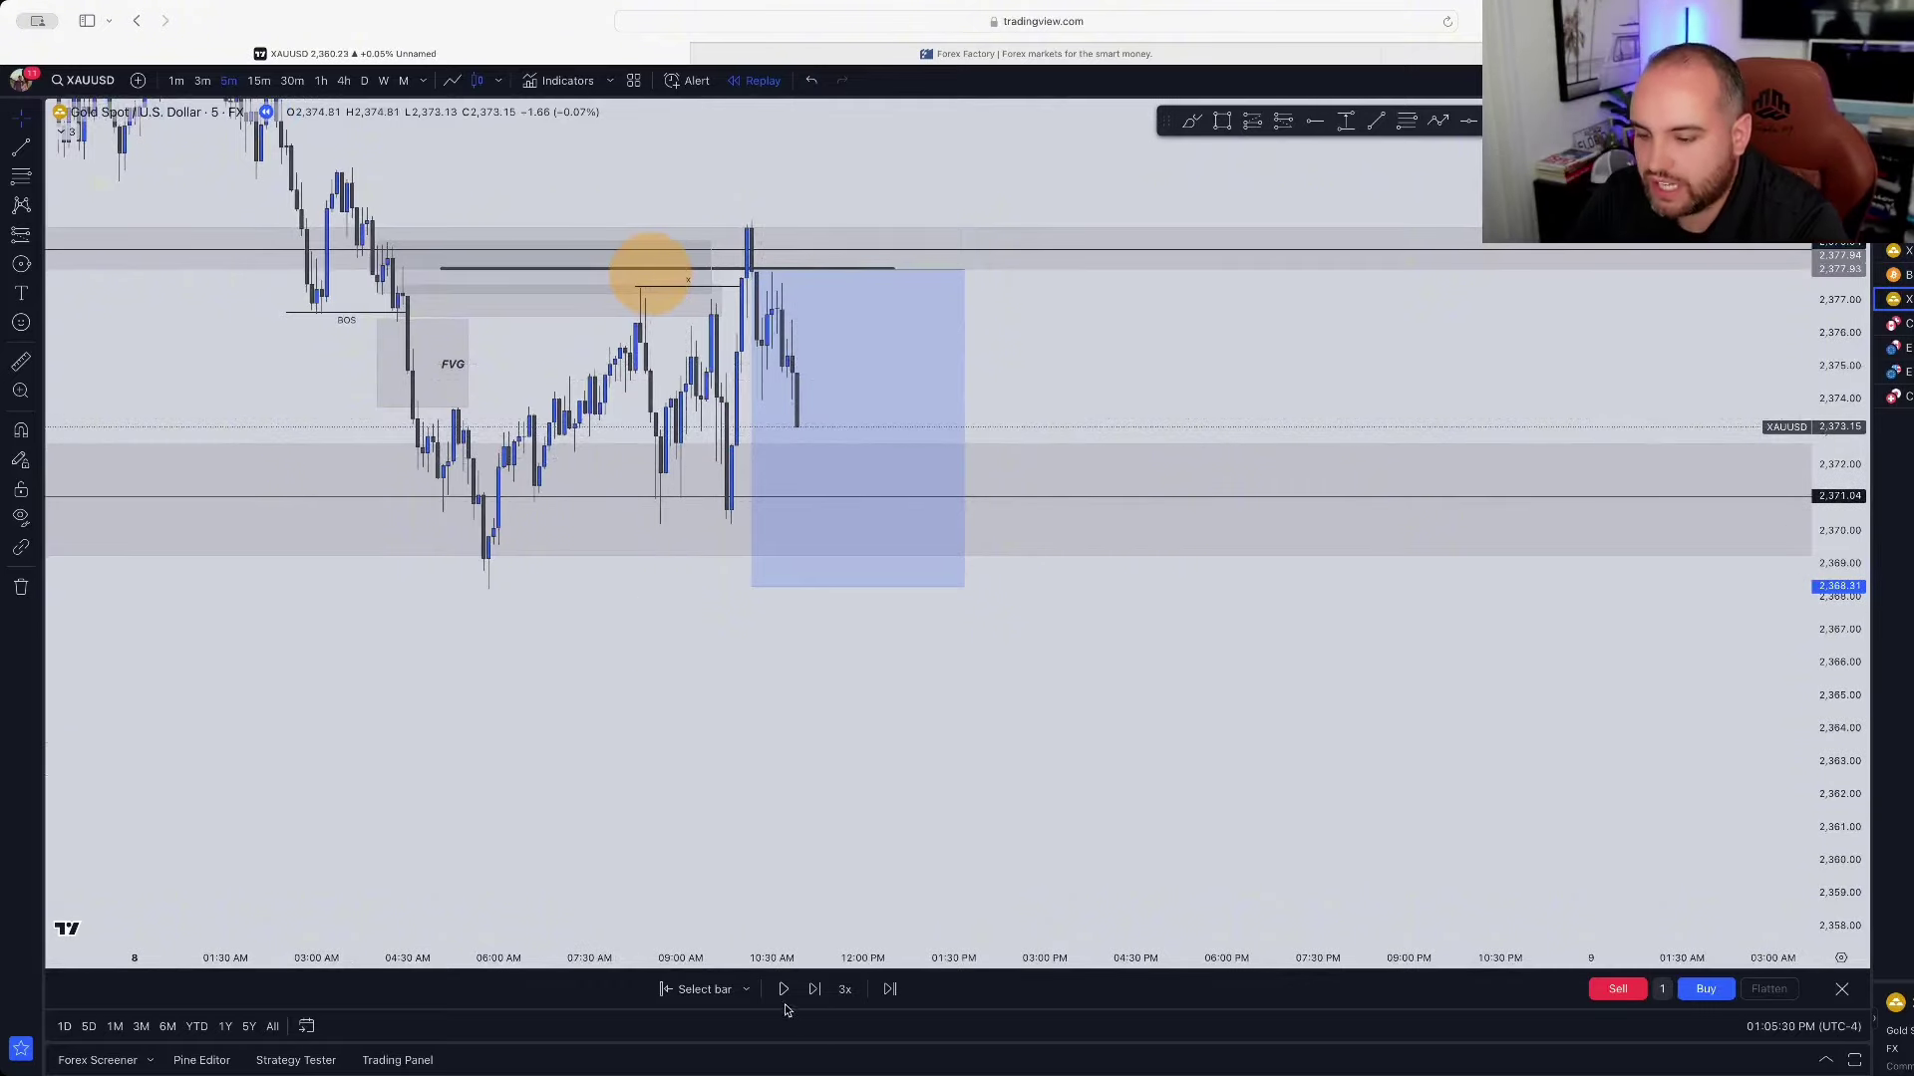
scroll(1226, 768, up, 3)
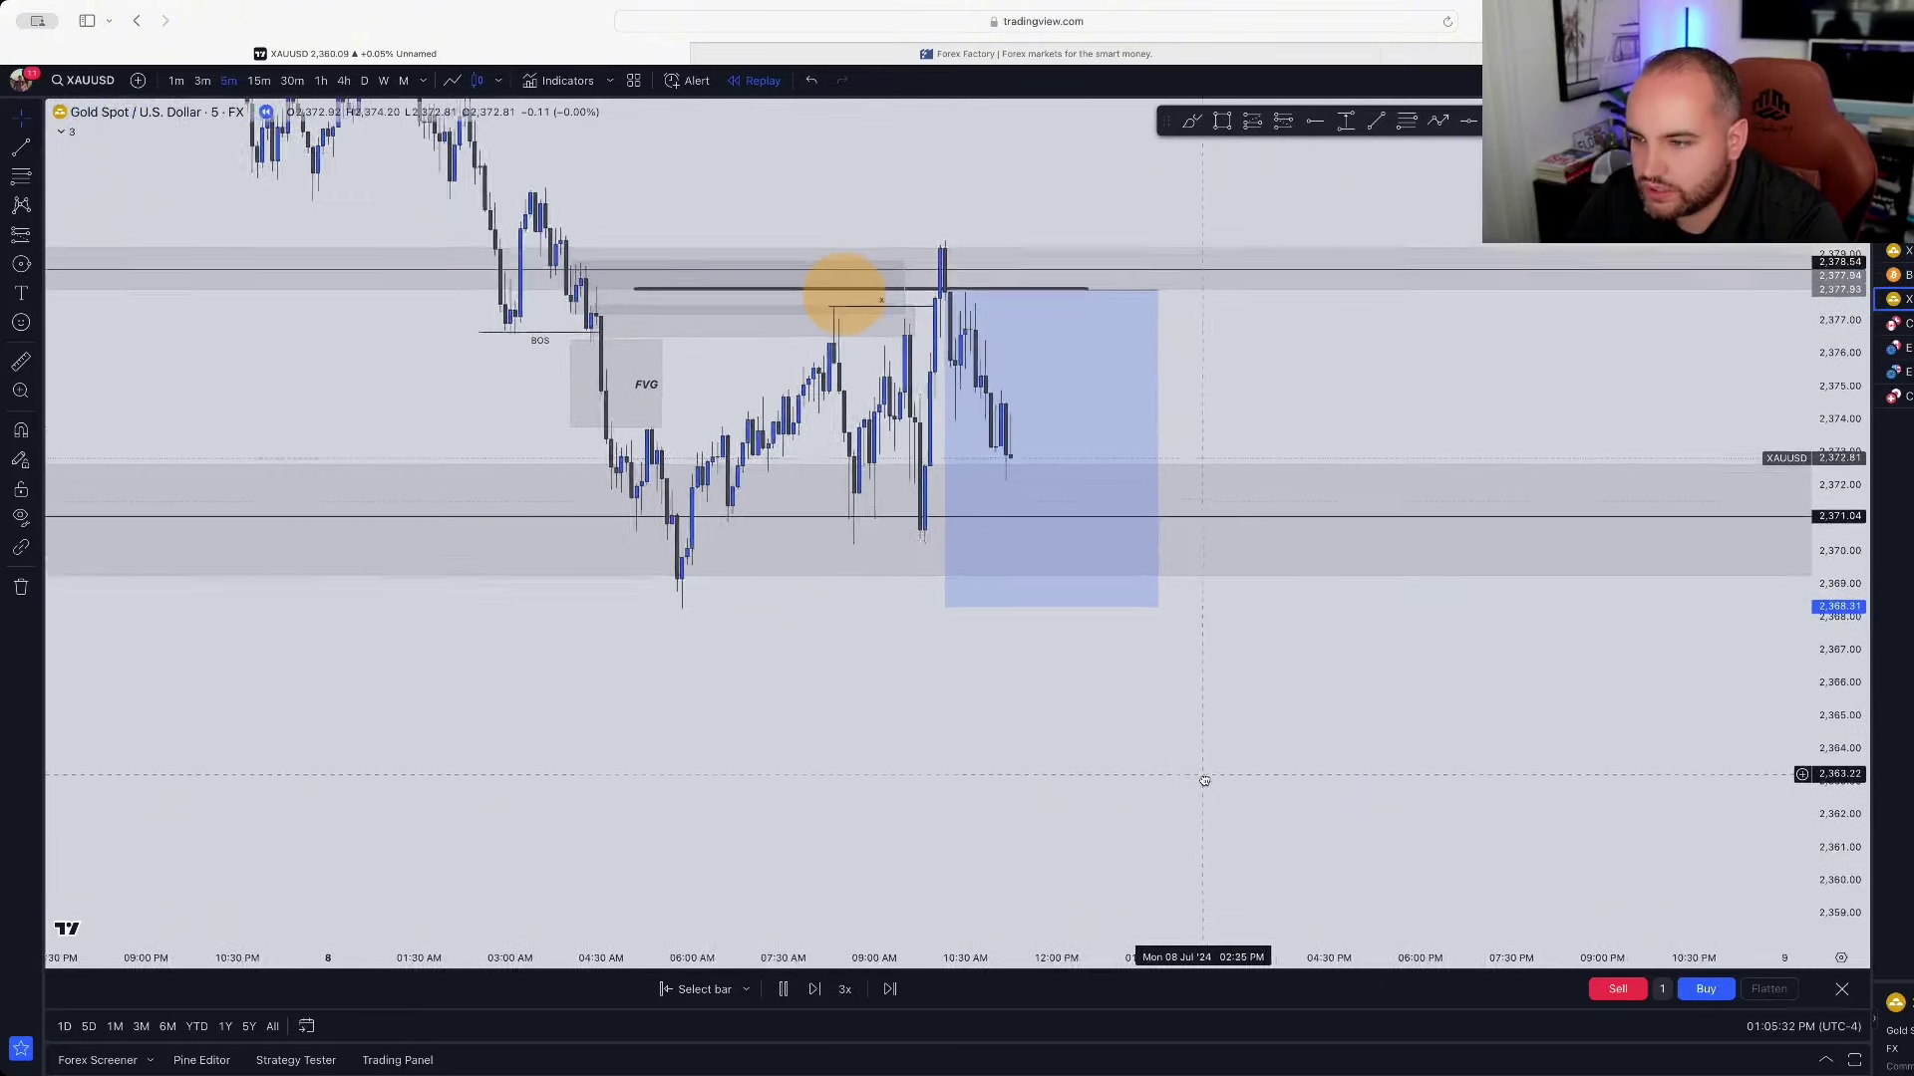
drag(1178, 783, 1125, 672)
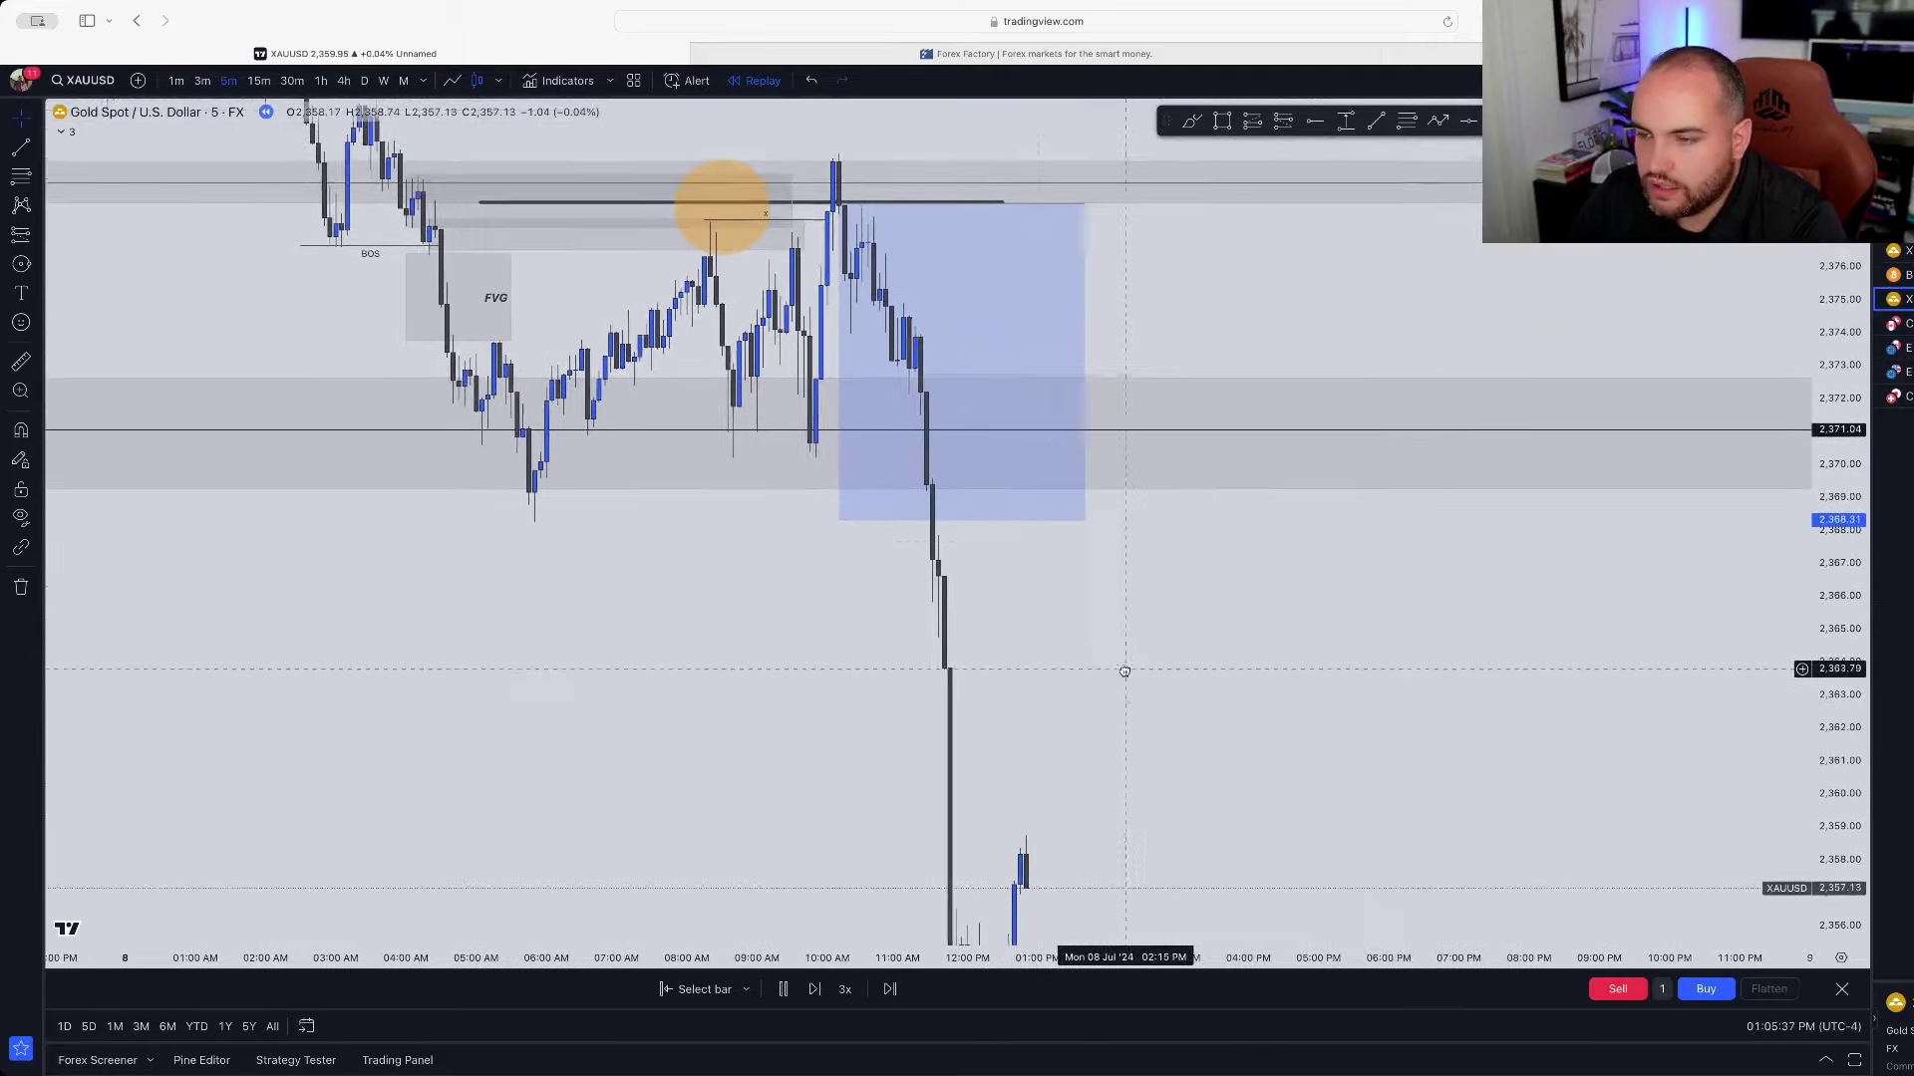
click(783, 989)
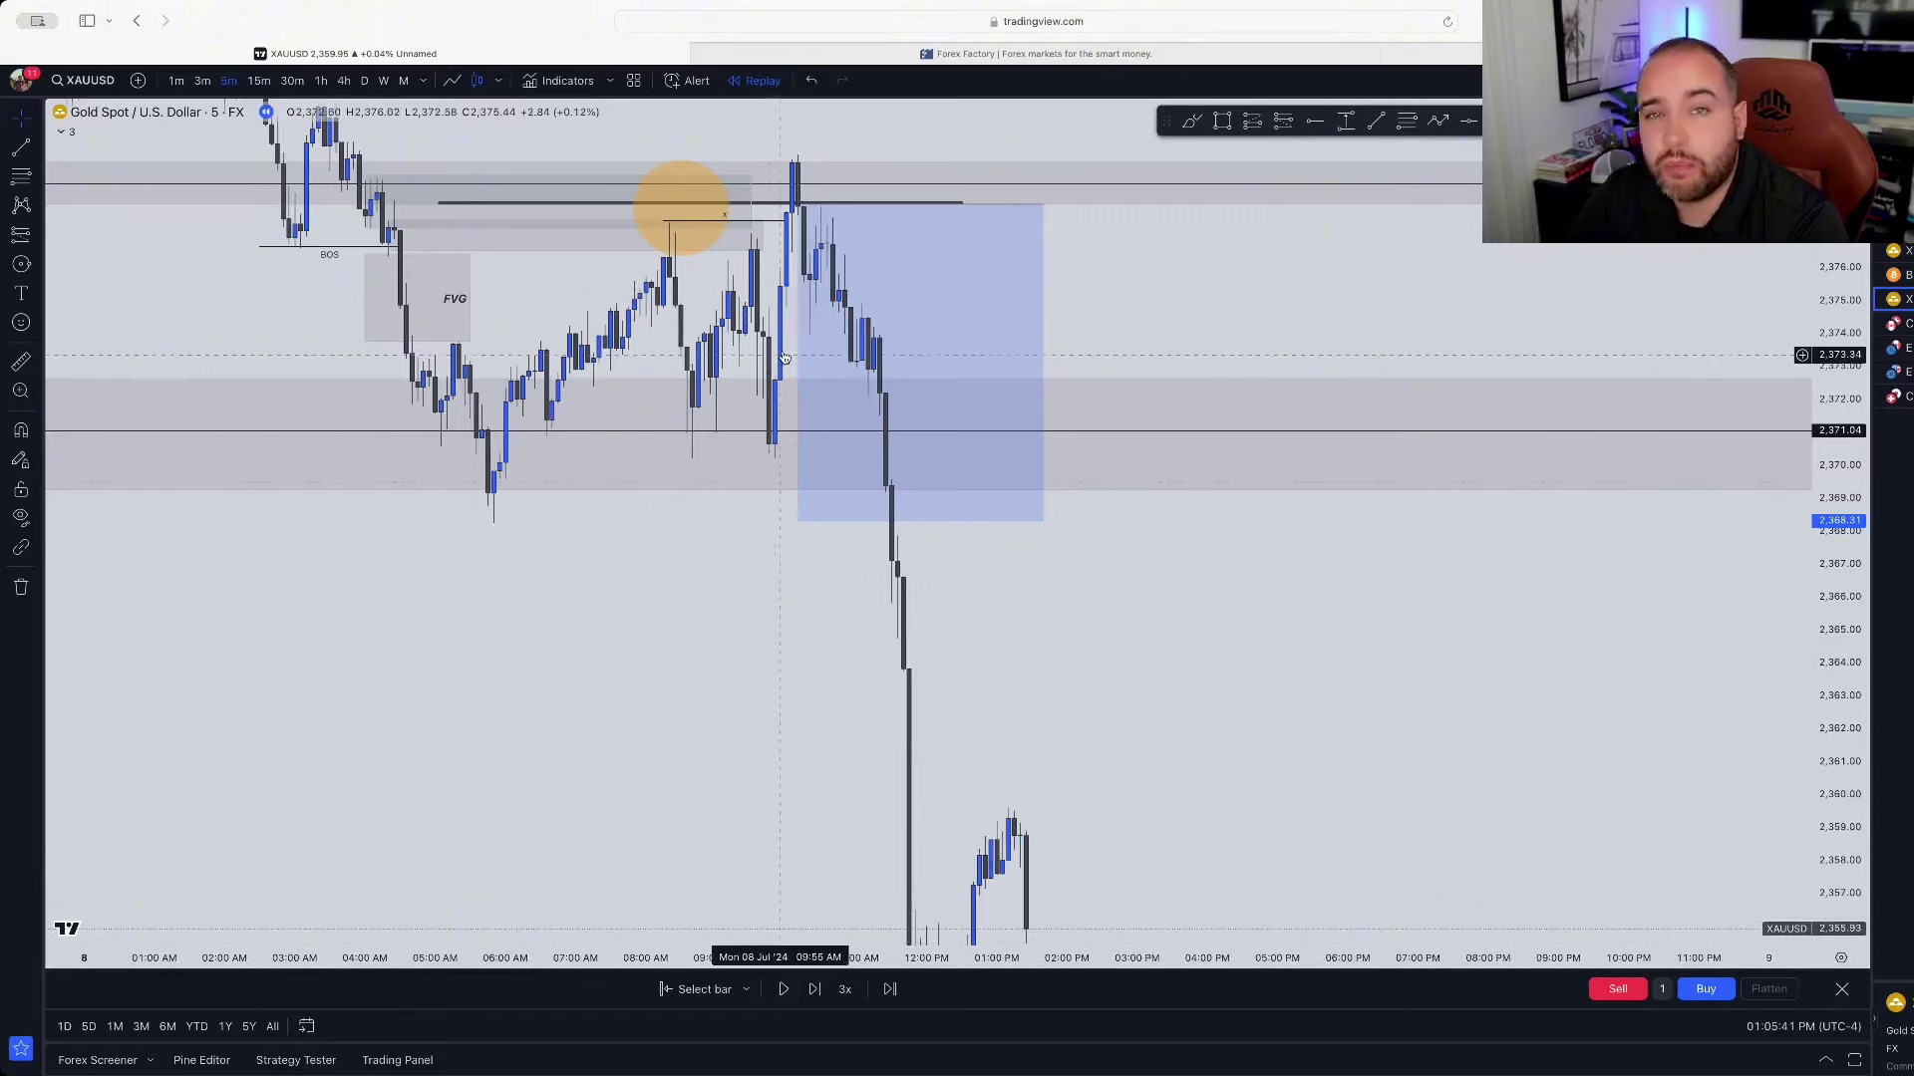
Step: Switch the chart to the 1-hour timeframe and examine the 8 July decline from the high through the marked zones
drag(1149, 262, 1179, 385)
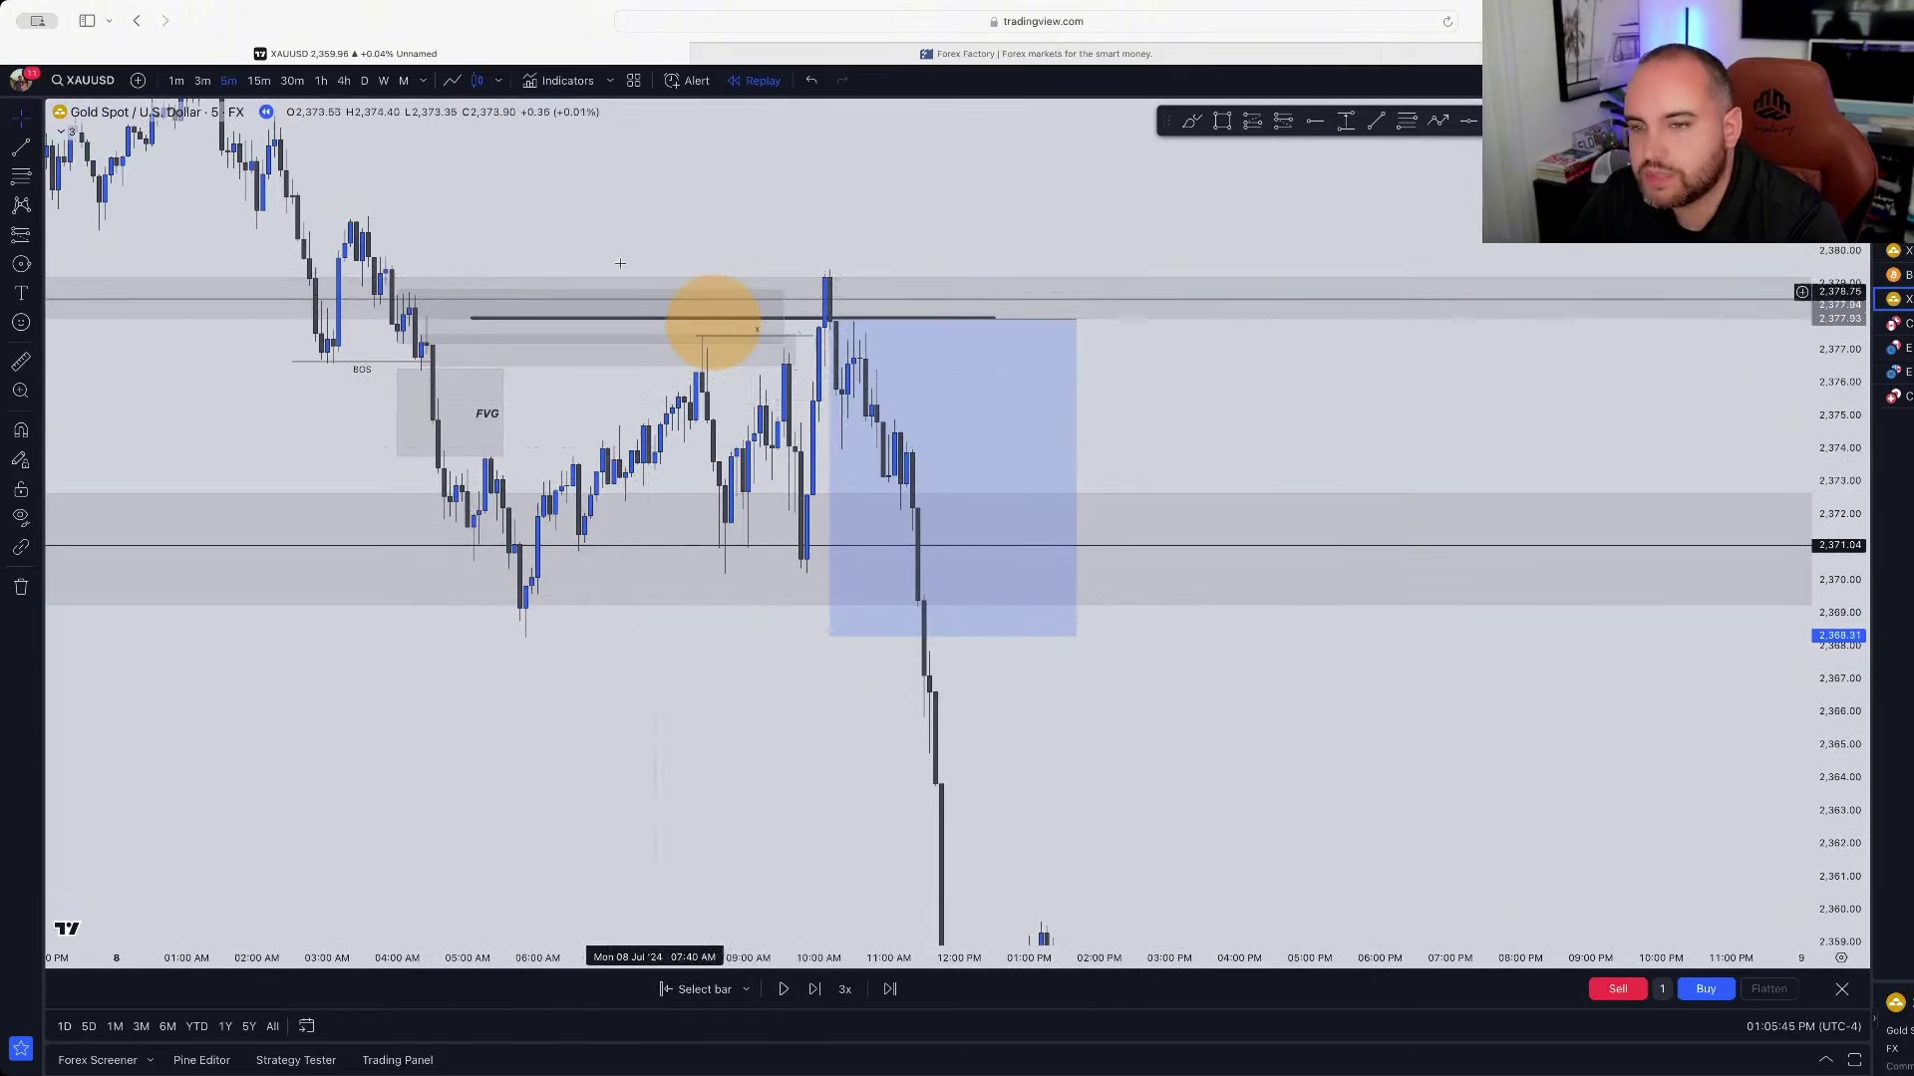
drag(606, 239, 887, 357)
click(318, 84)
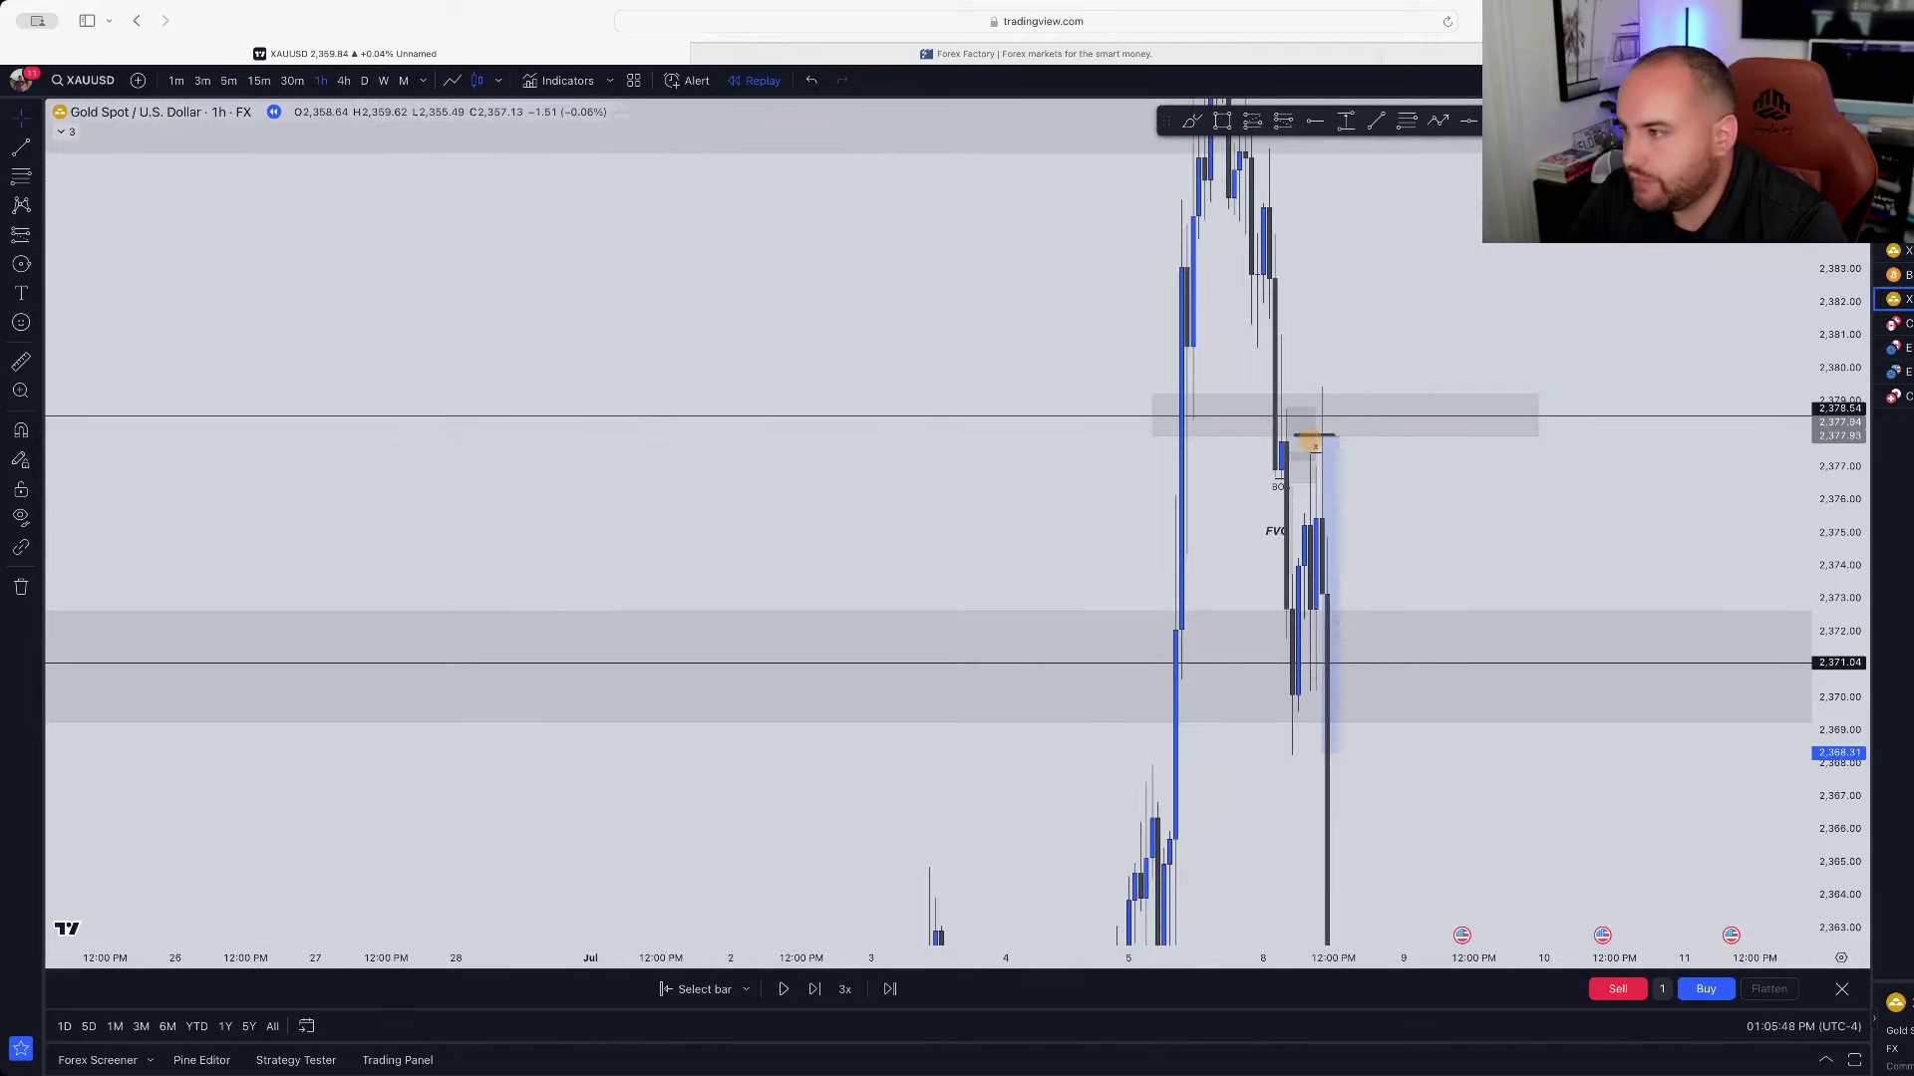
drag(1500, 670, 1221, 588)
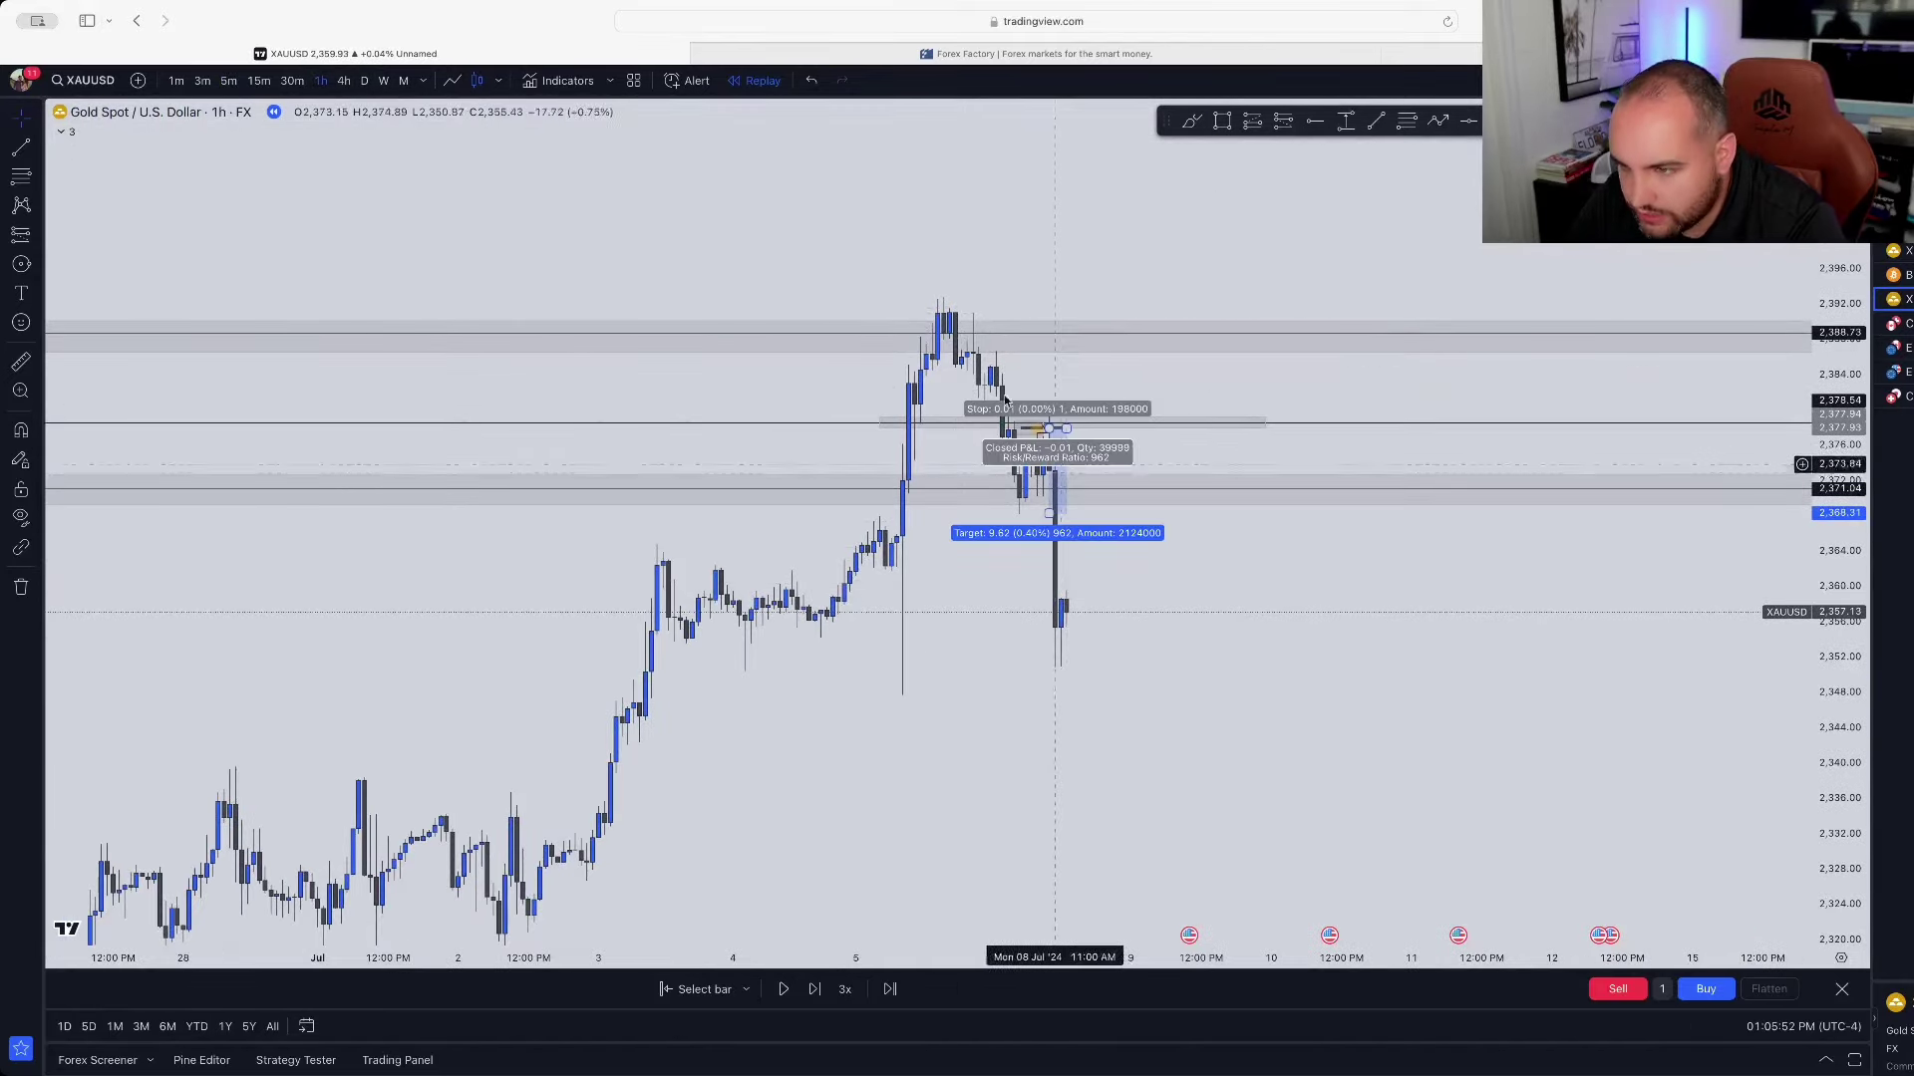
scroll(943, 423, up, 2)
scroll(943, 423, up, 1)
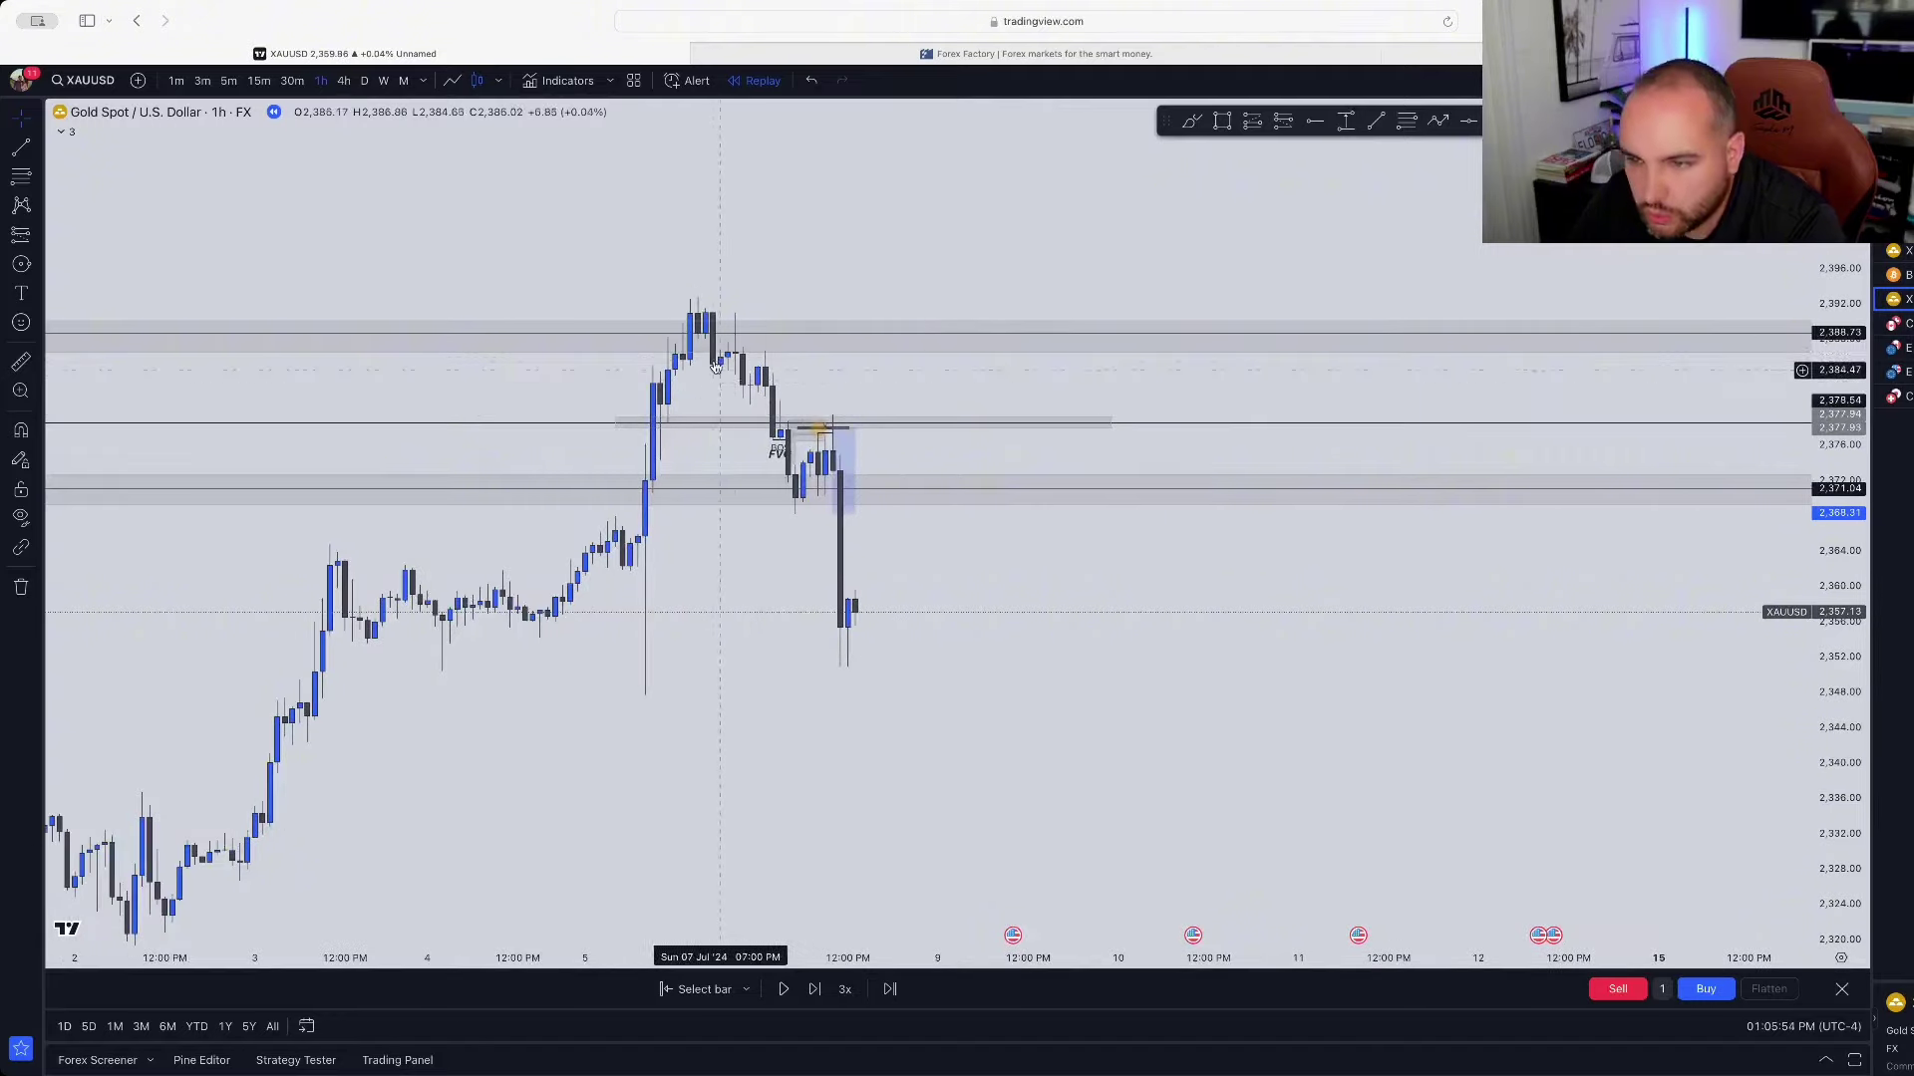
scroll(763, 379, up, 3)
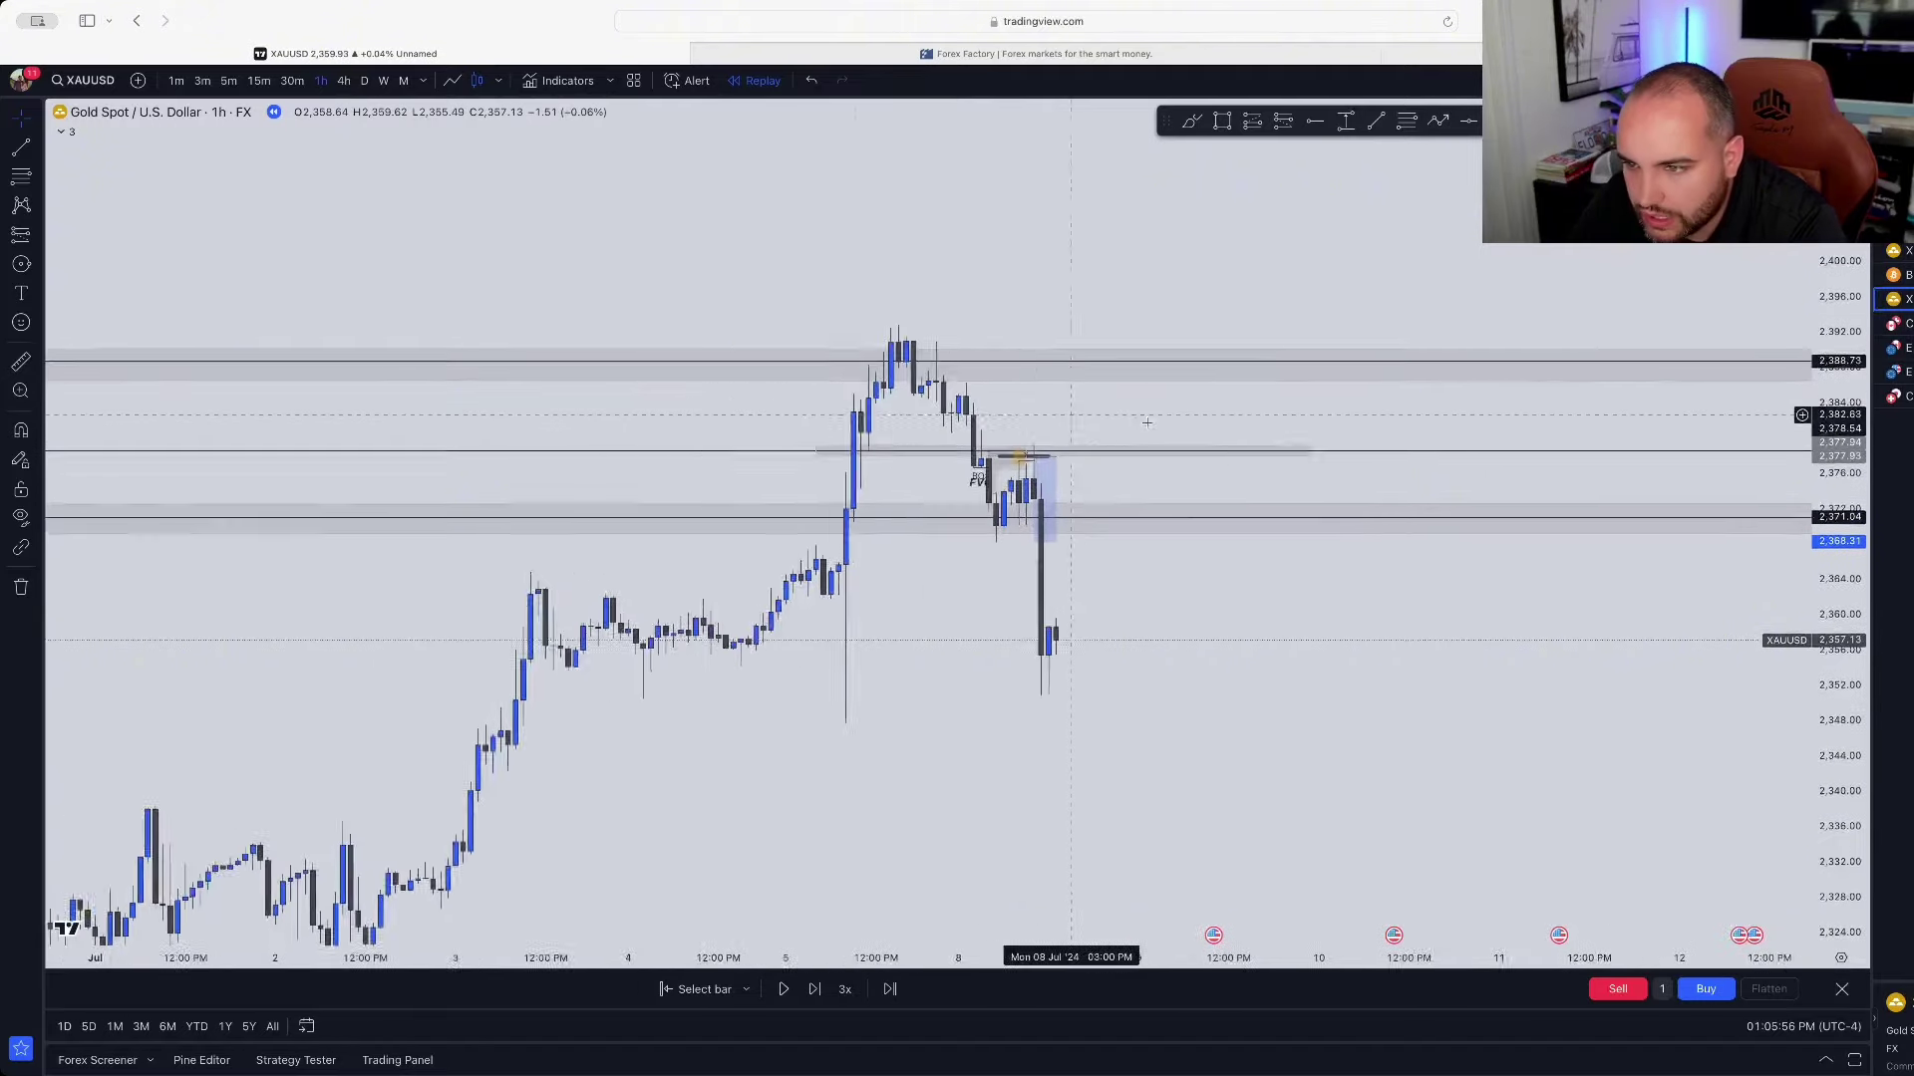
drag(826, 326, 941, 343)
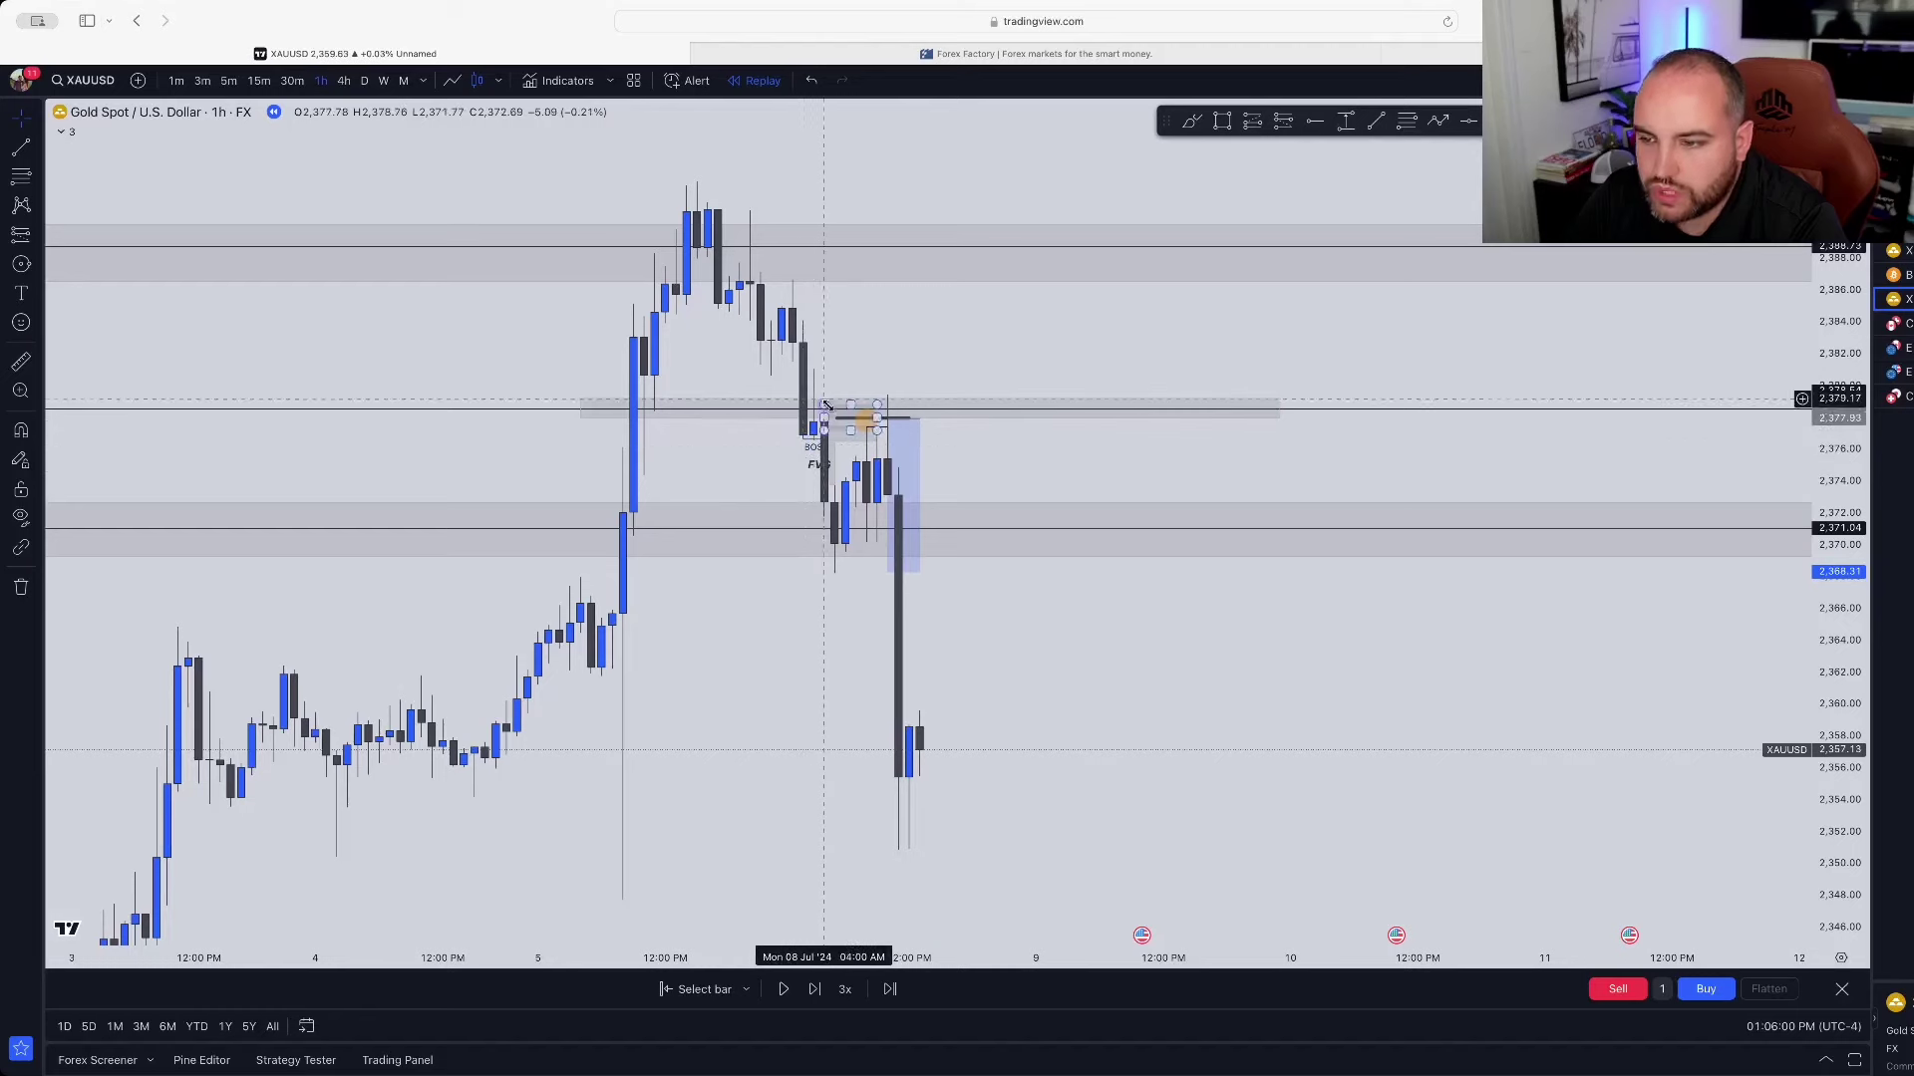
drag(771, 664, 960, 592)
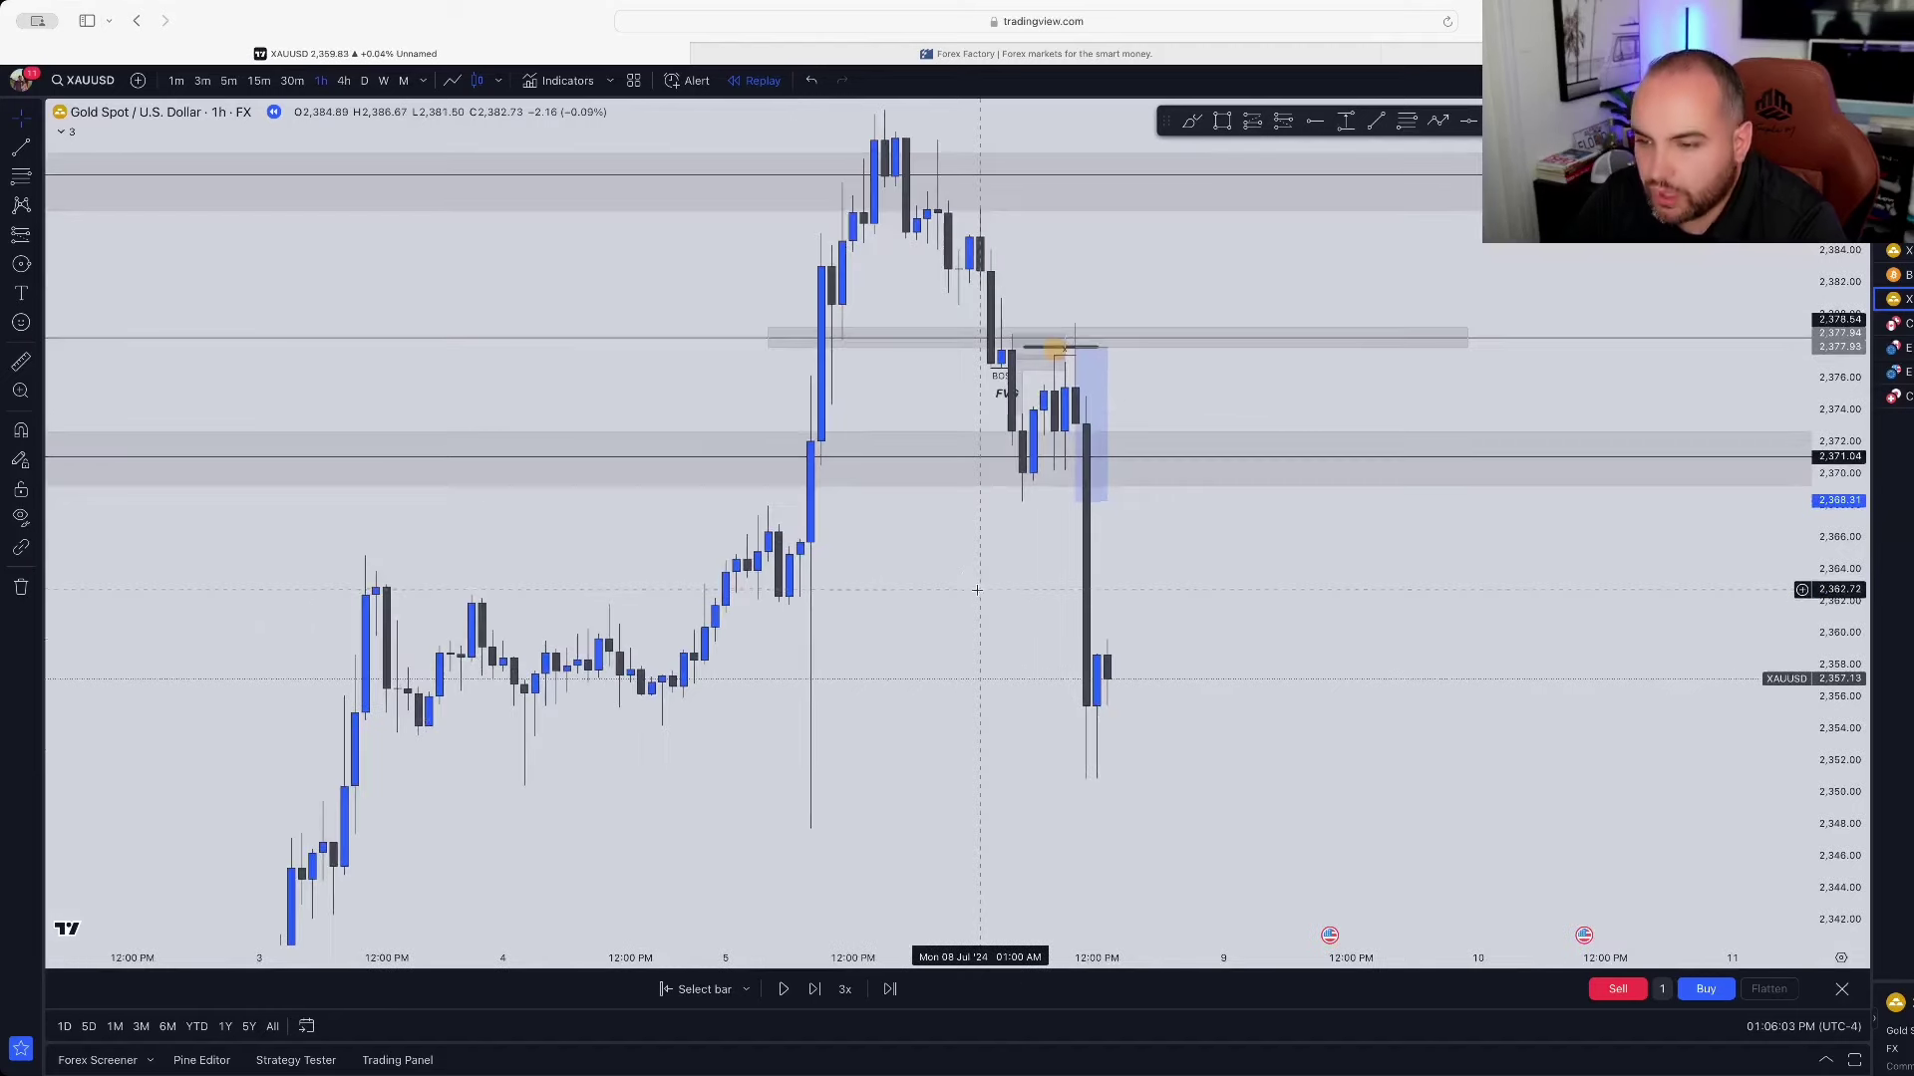
Step: Draw a rectangle zone from 05:00 AM on 5 July between about 2,366.7 and 2,361.5, and shorten its right end
click(1222, 121)
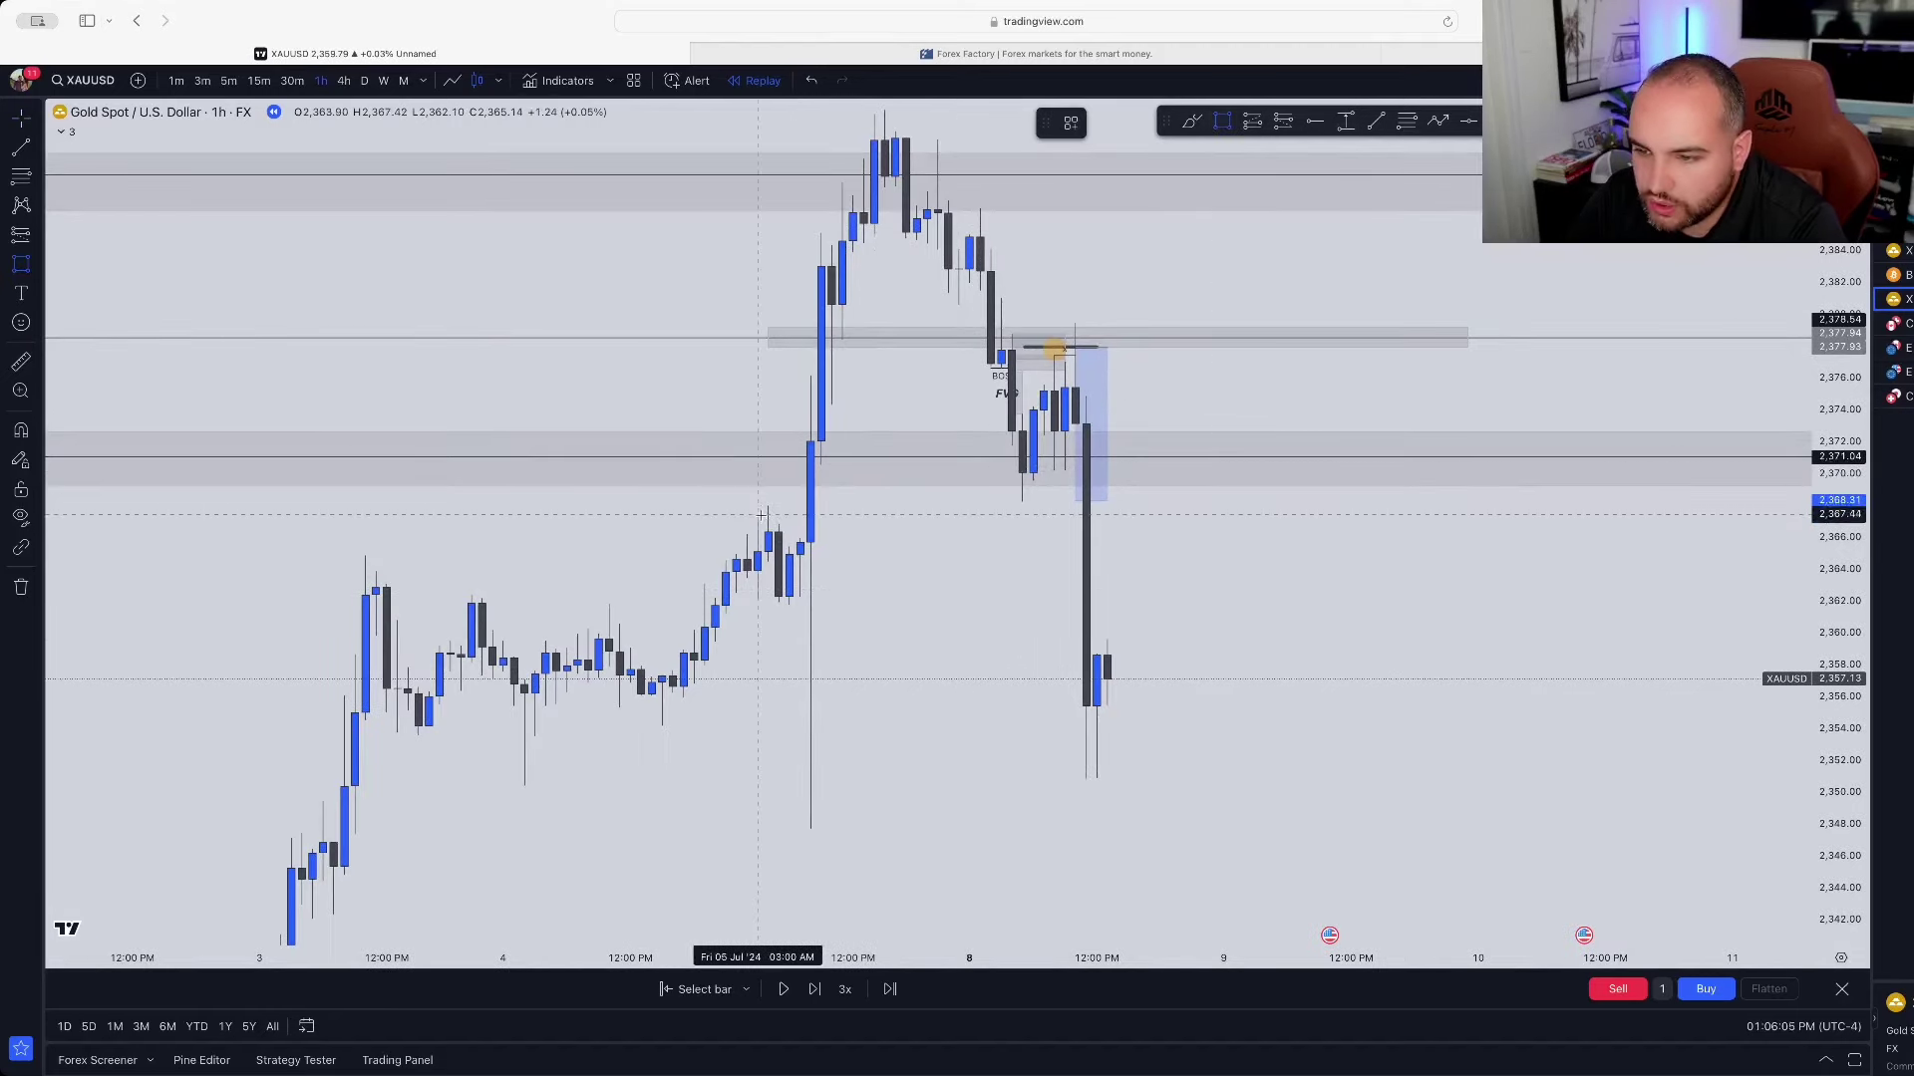
drag(779, 526, 1255, 608)
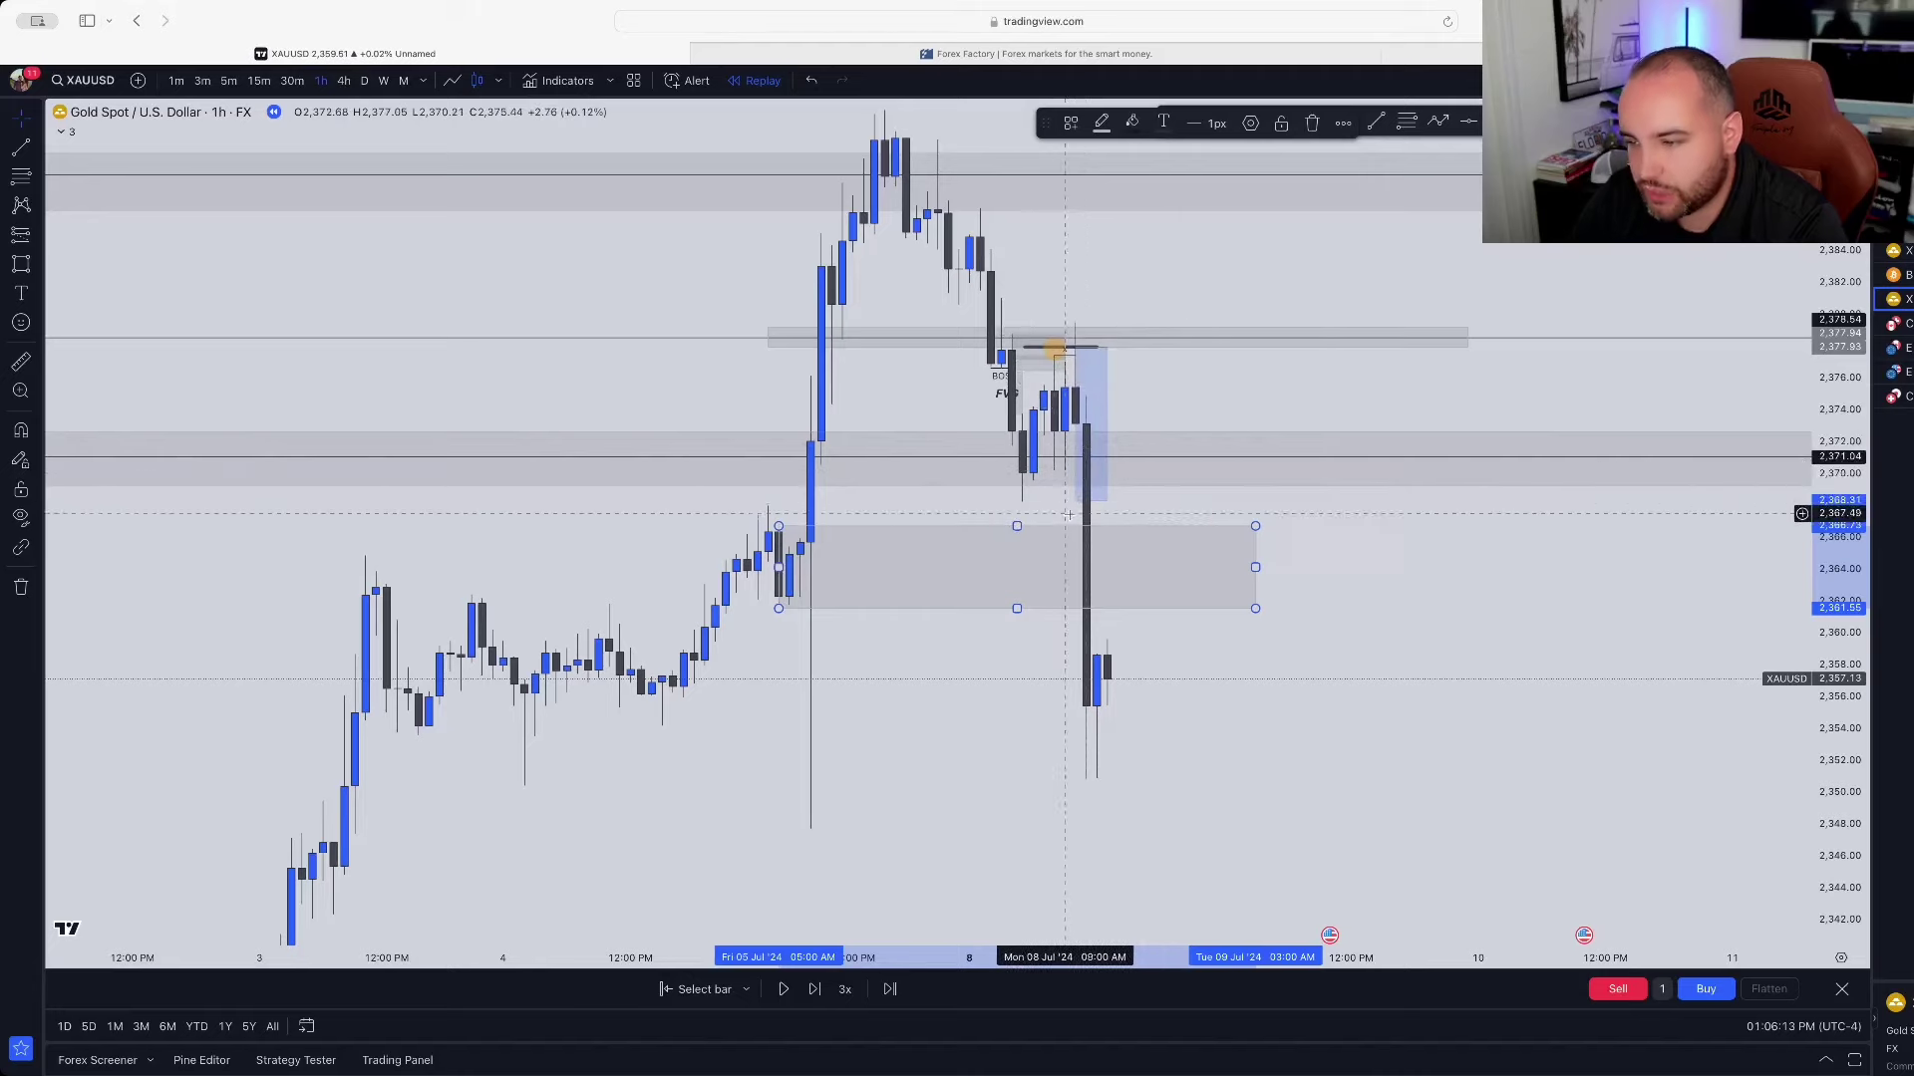
drag(1255, 567, 1204, 545)
drag(926, 558, 883, 592)
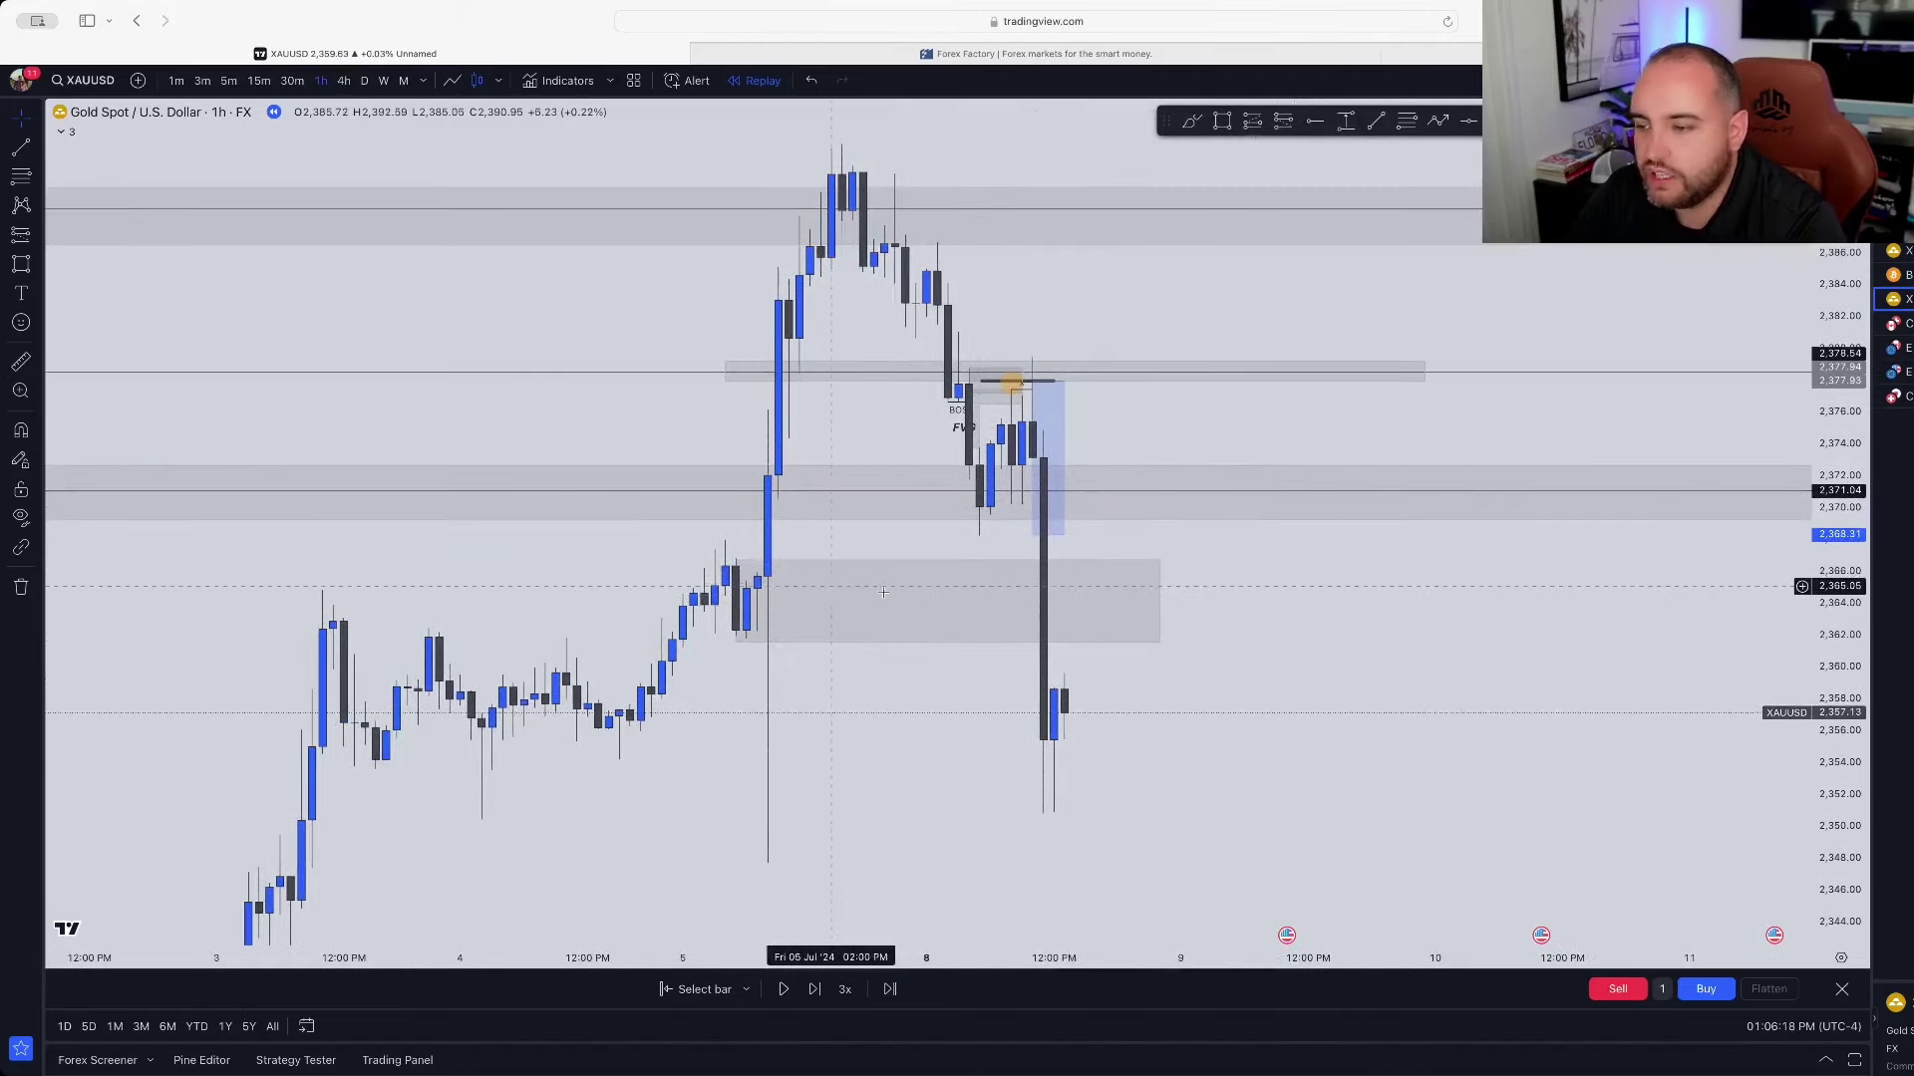
Step: Brush the price path with the circled entry around 2,378, then stroke target levels through the 2,364 zone and under the 4 July lows
drag(1102, 295, 1249, 244)
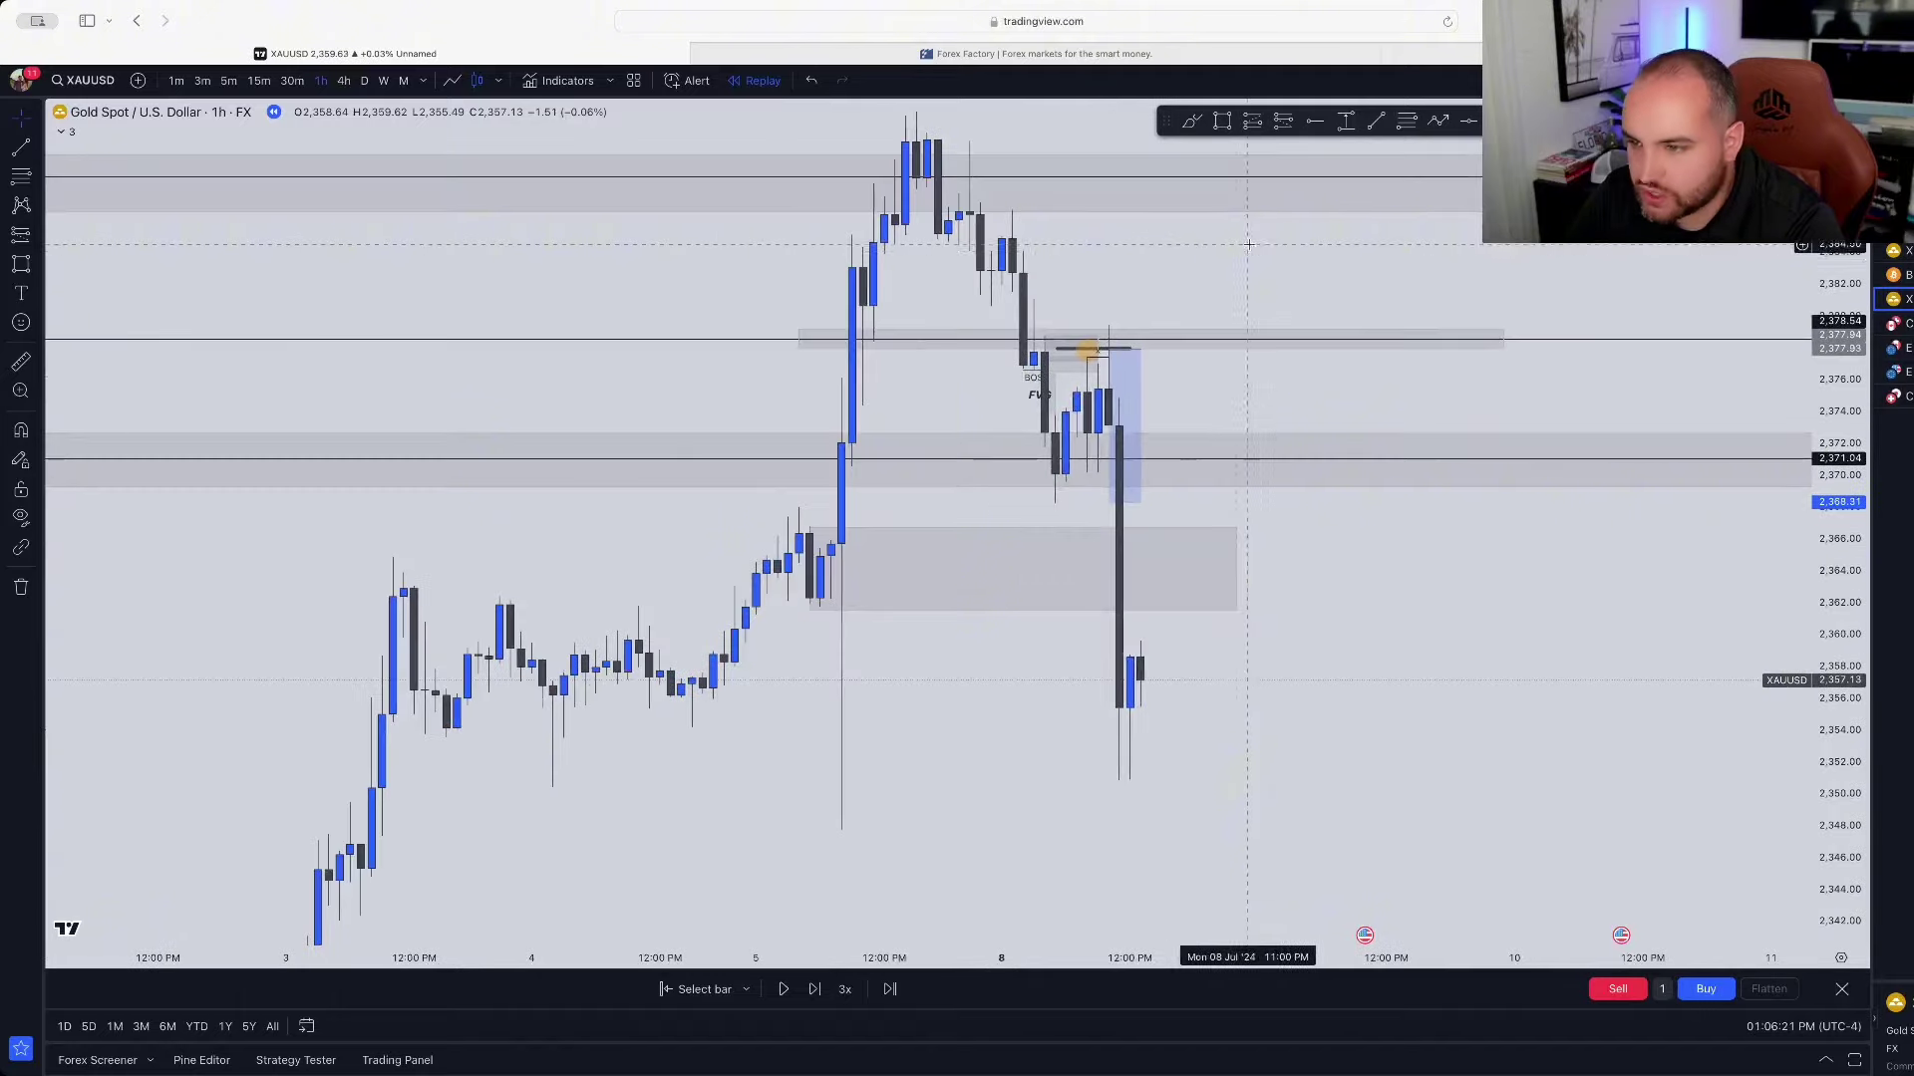
click(1192, 120)
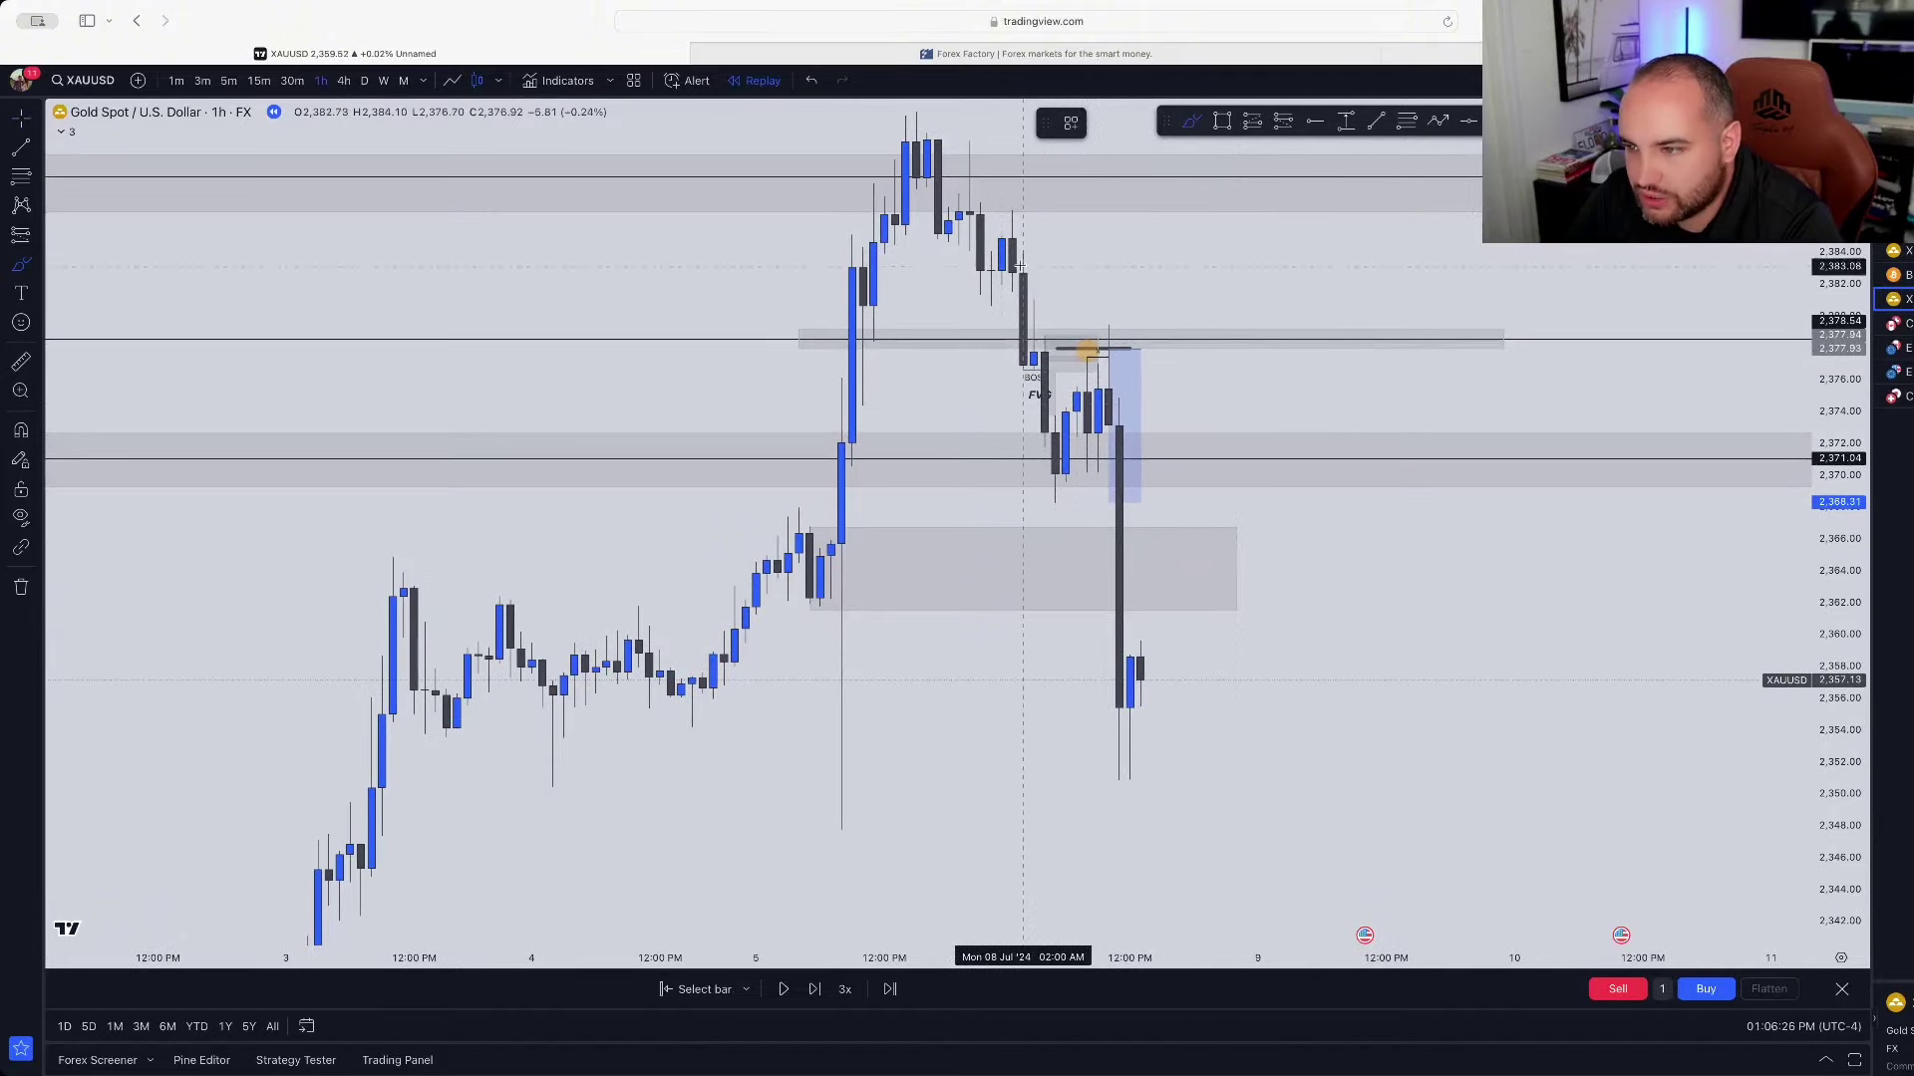
mouse_move(1032, 322)
mouse_down()
mouse_move(1066, 514)
mouse_move(1109, 342)
mouse_move(1086, 339)
mouse_move(1084, 371)
mouse_move(1119, 361)
mouse_move(1109, 342)
mouse_move(1163, 636)
mouse_up()
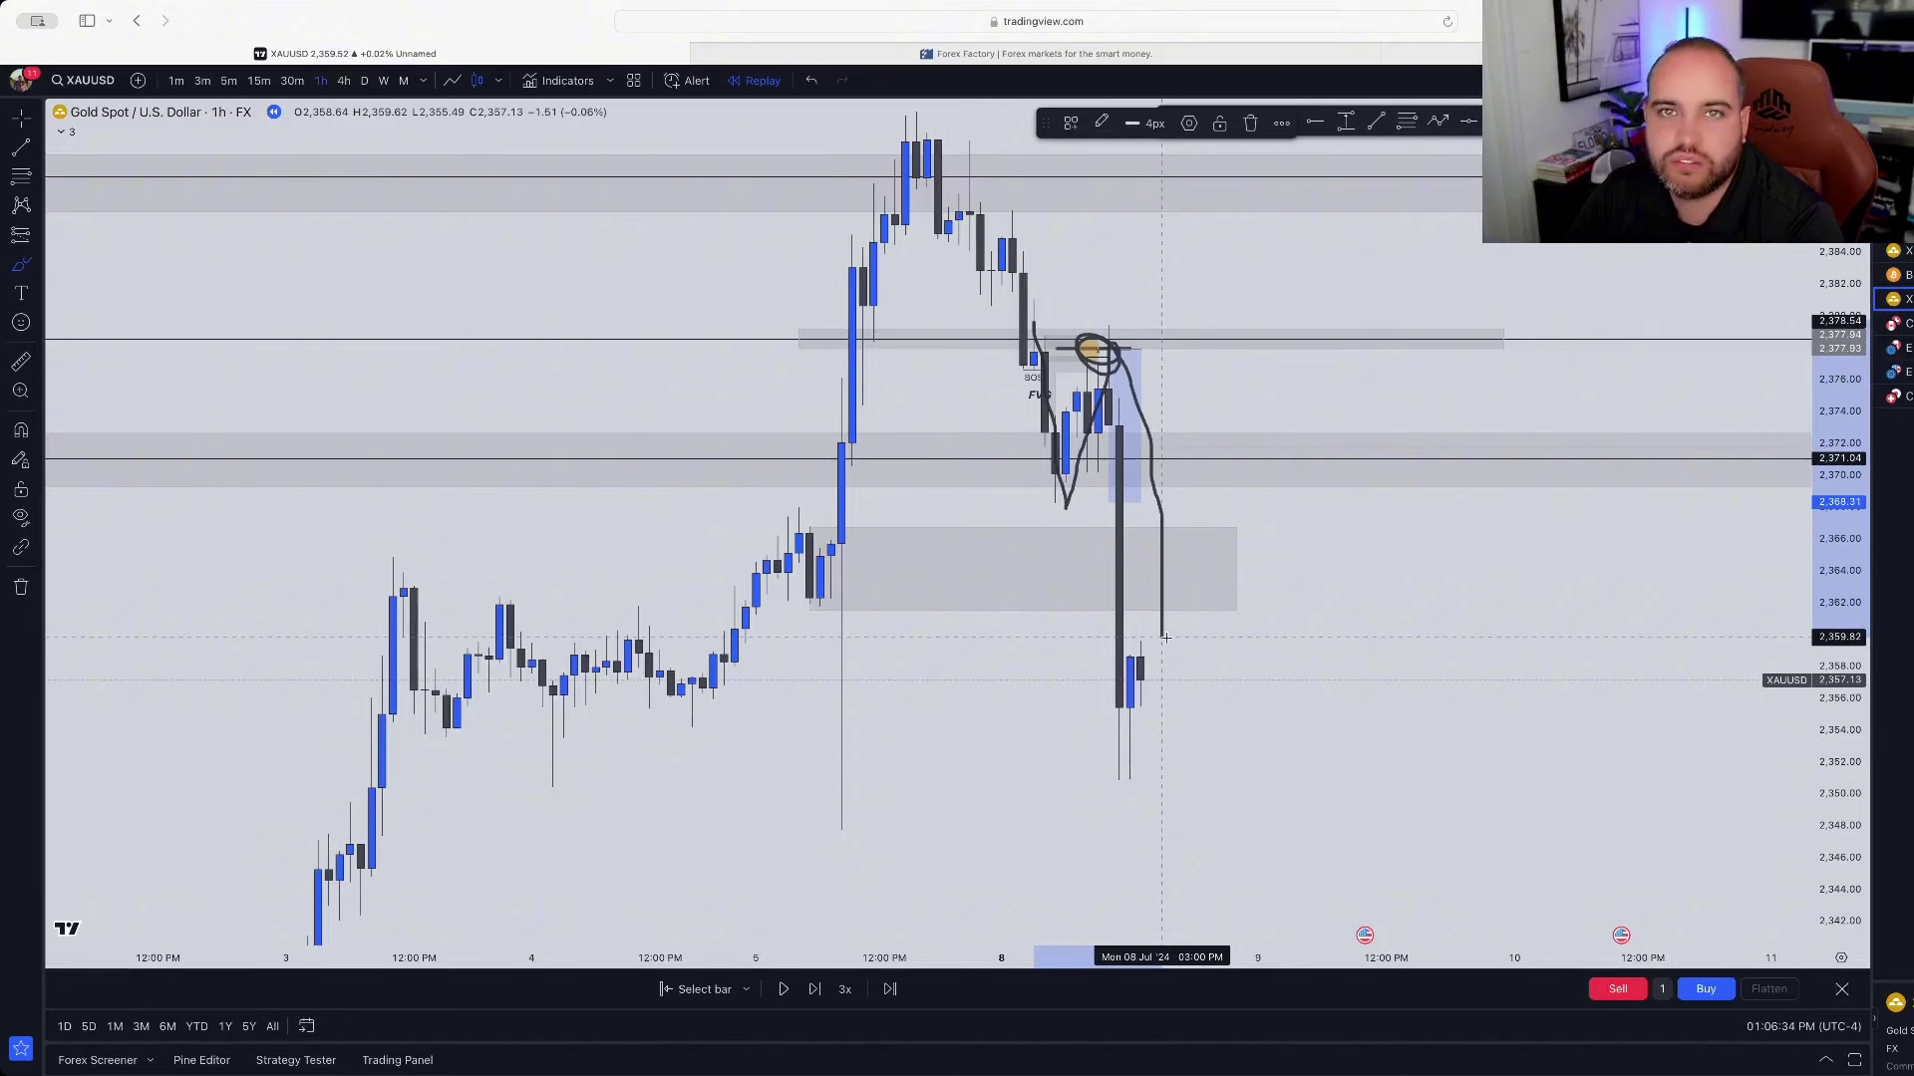
drag(806, 572, 1193, 571)
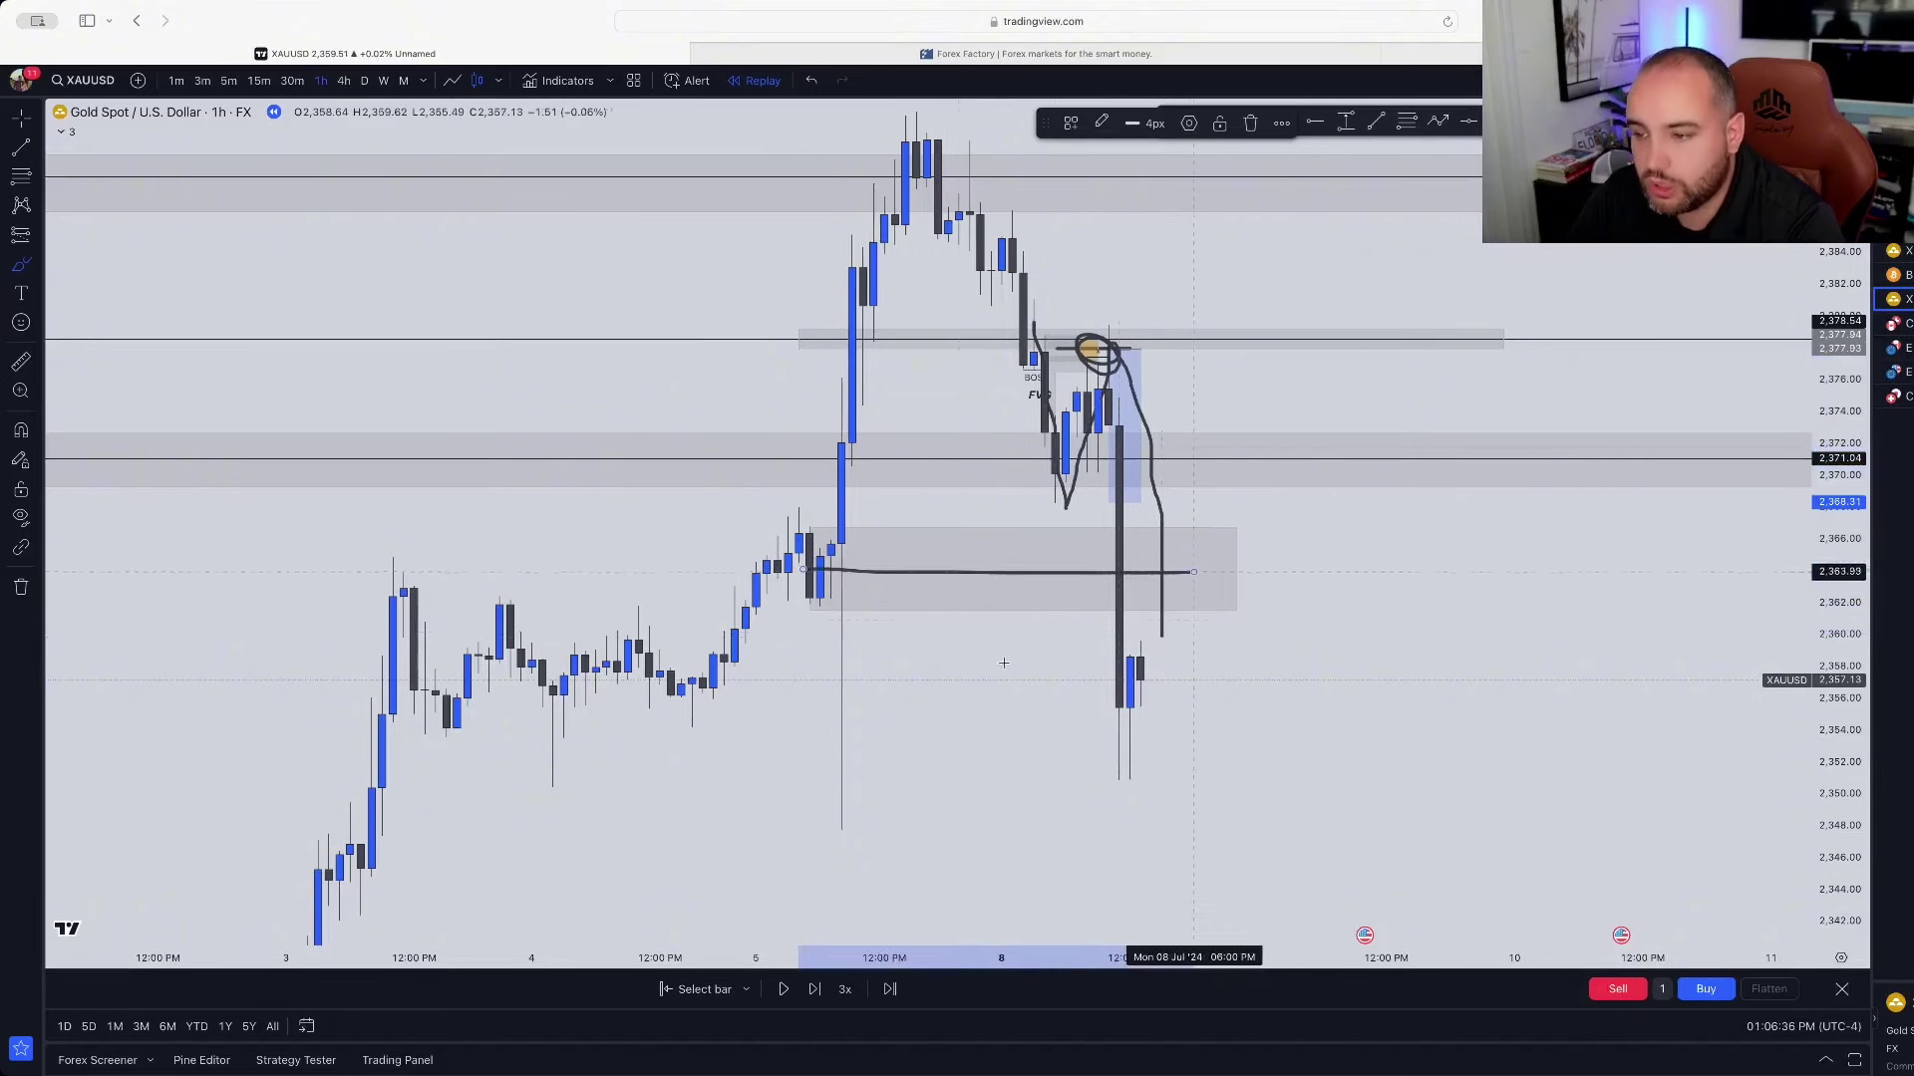
drag(526, 734, 1032, 700)
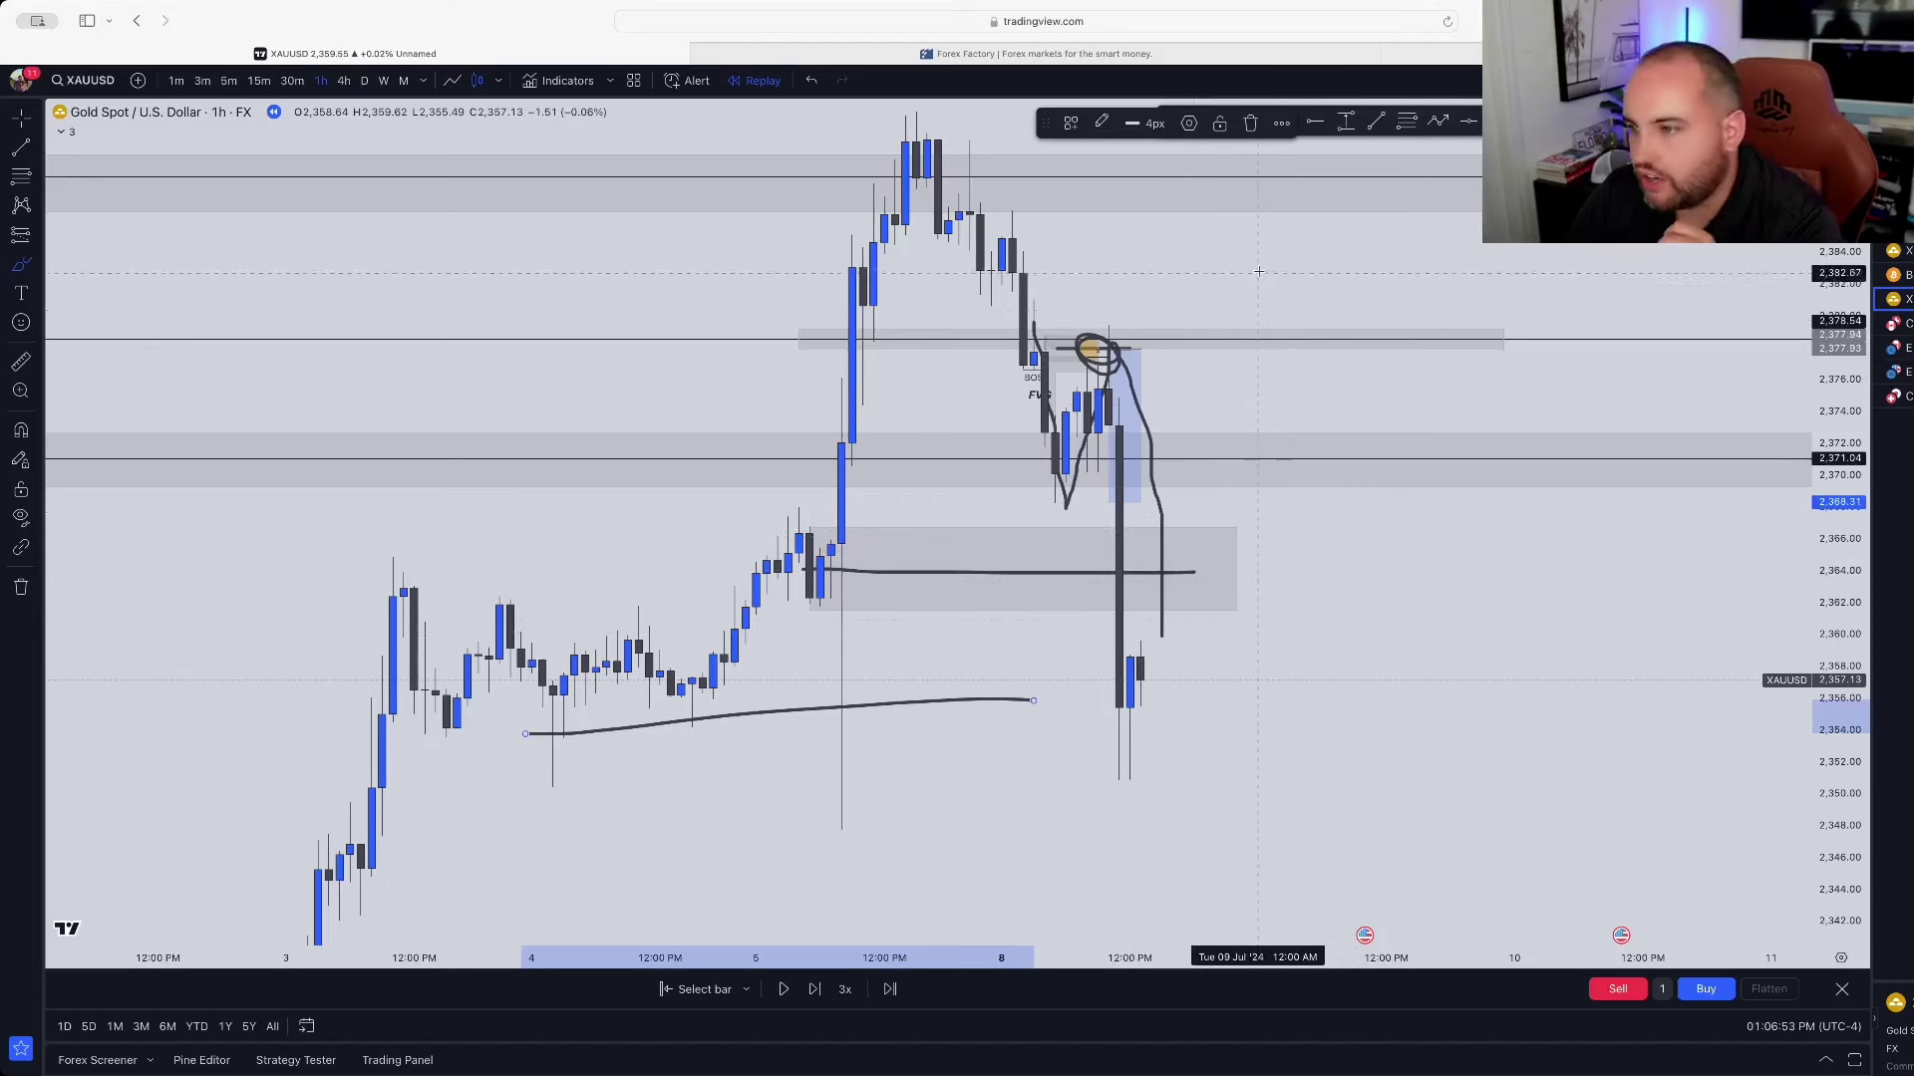
Step: Remove all drawings from the chart and switch it to the 15-minute timeframe
right_click(1299, 625)
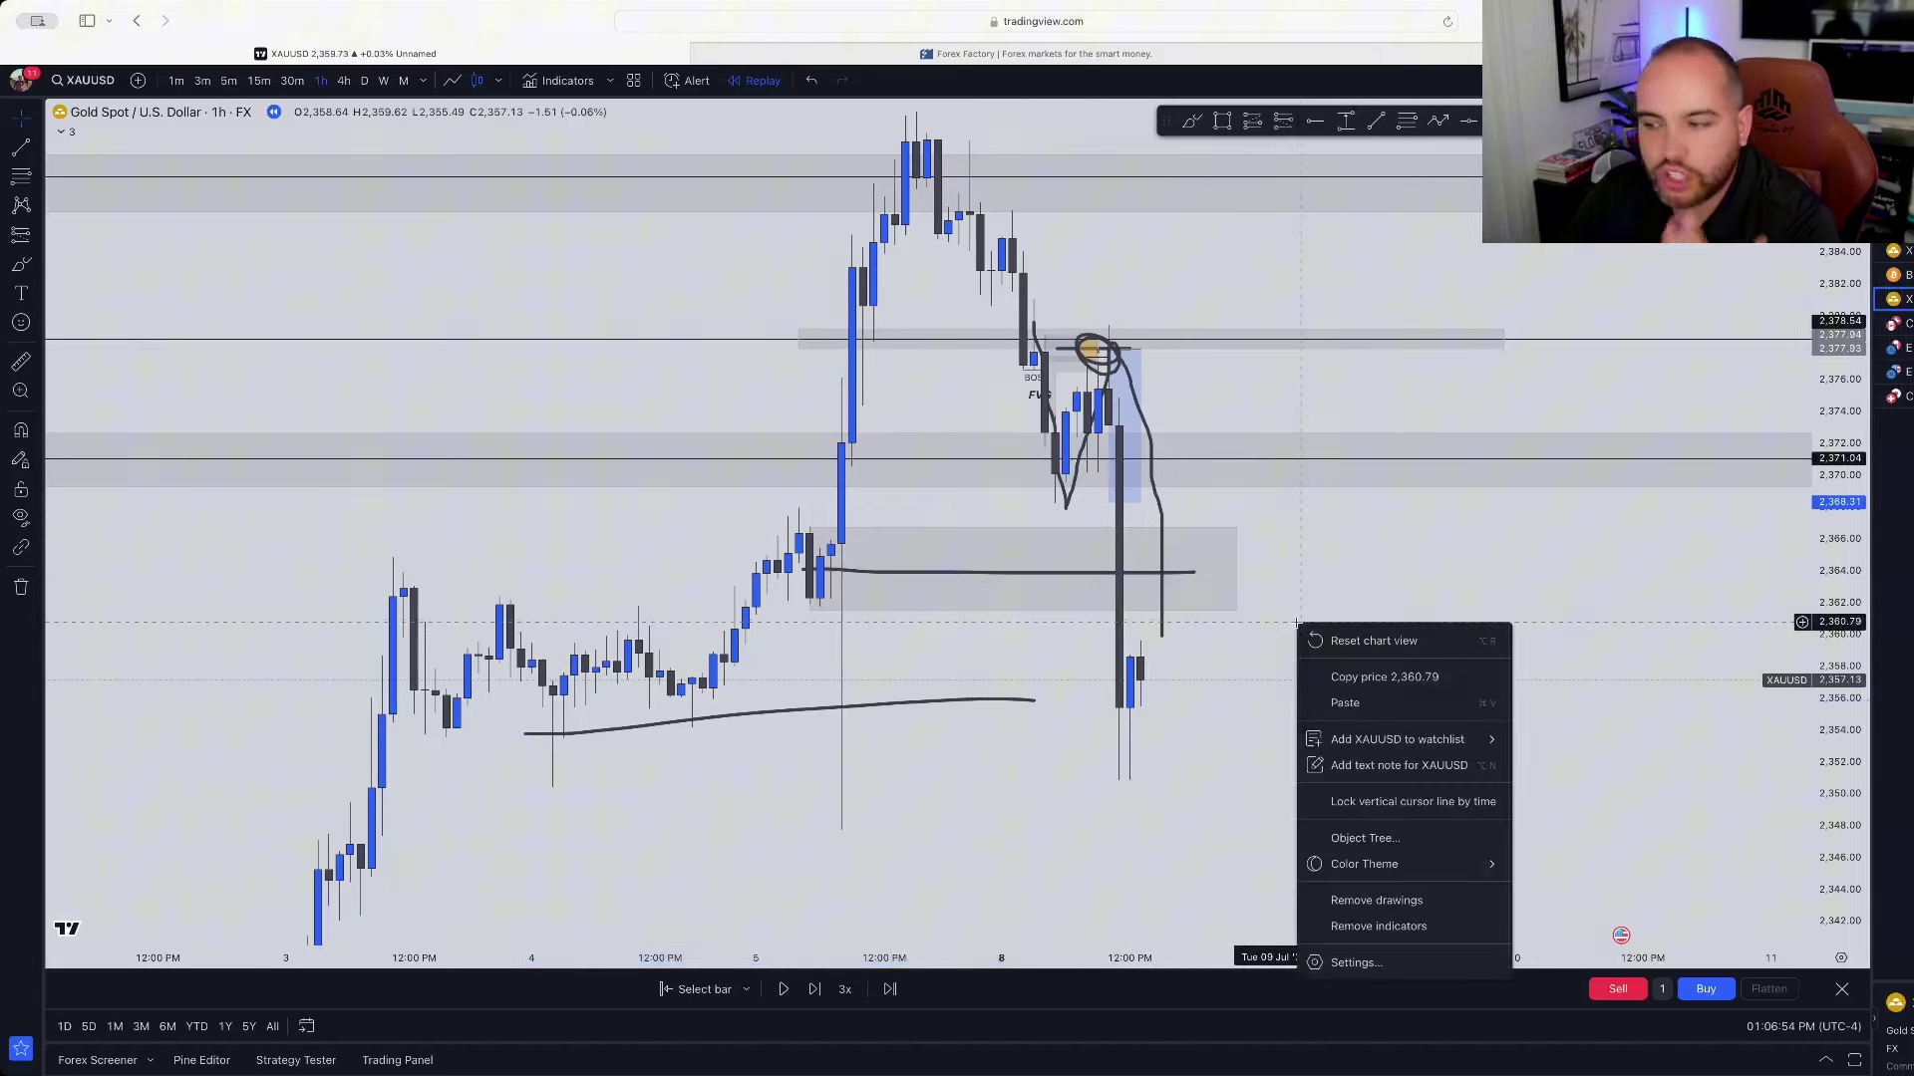
click(1373, 902)
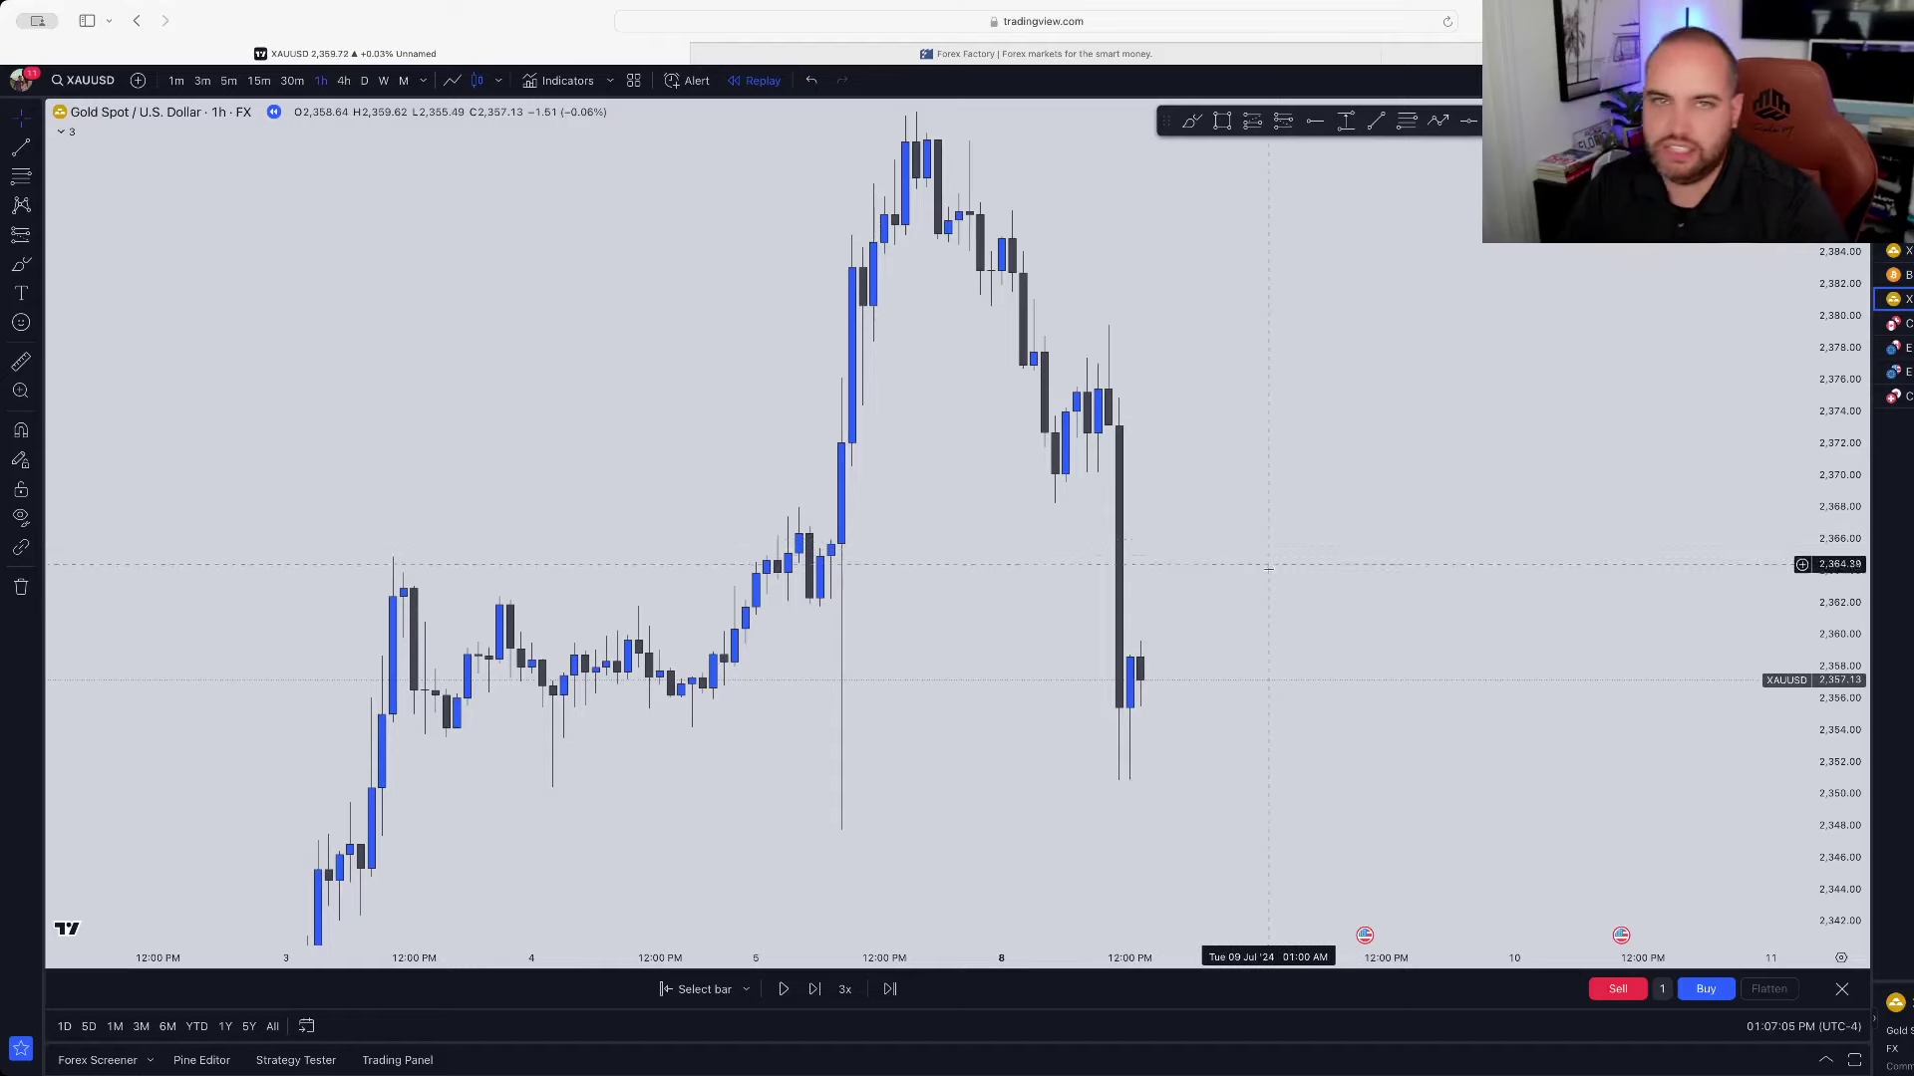
scroll(1055, 320, up, 3)
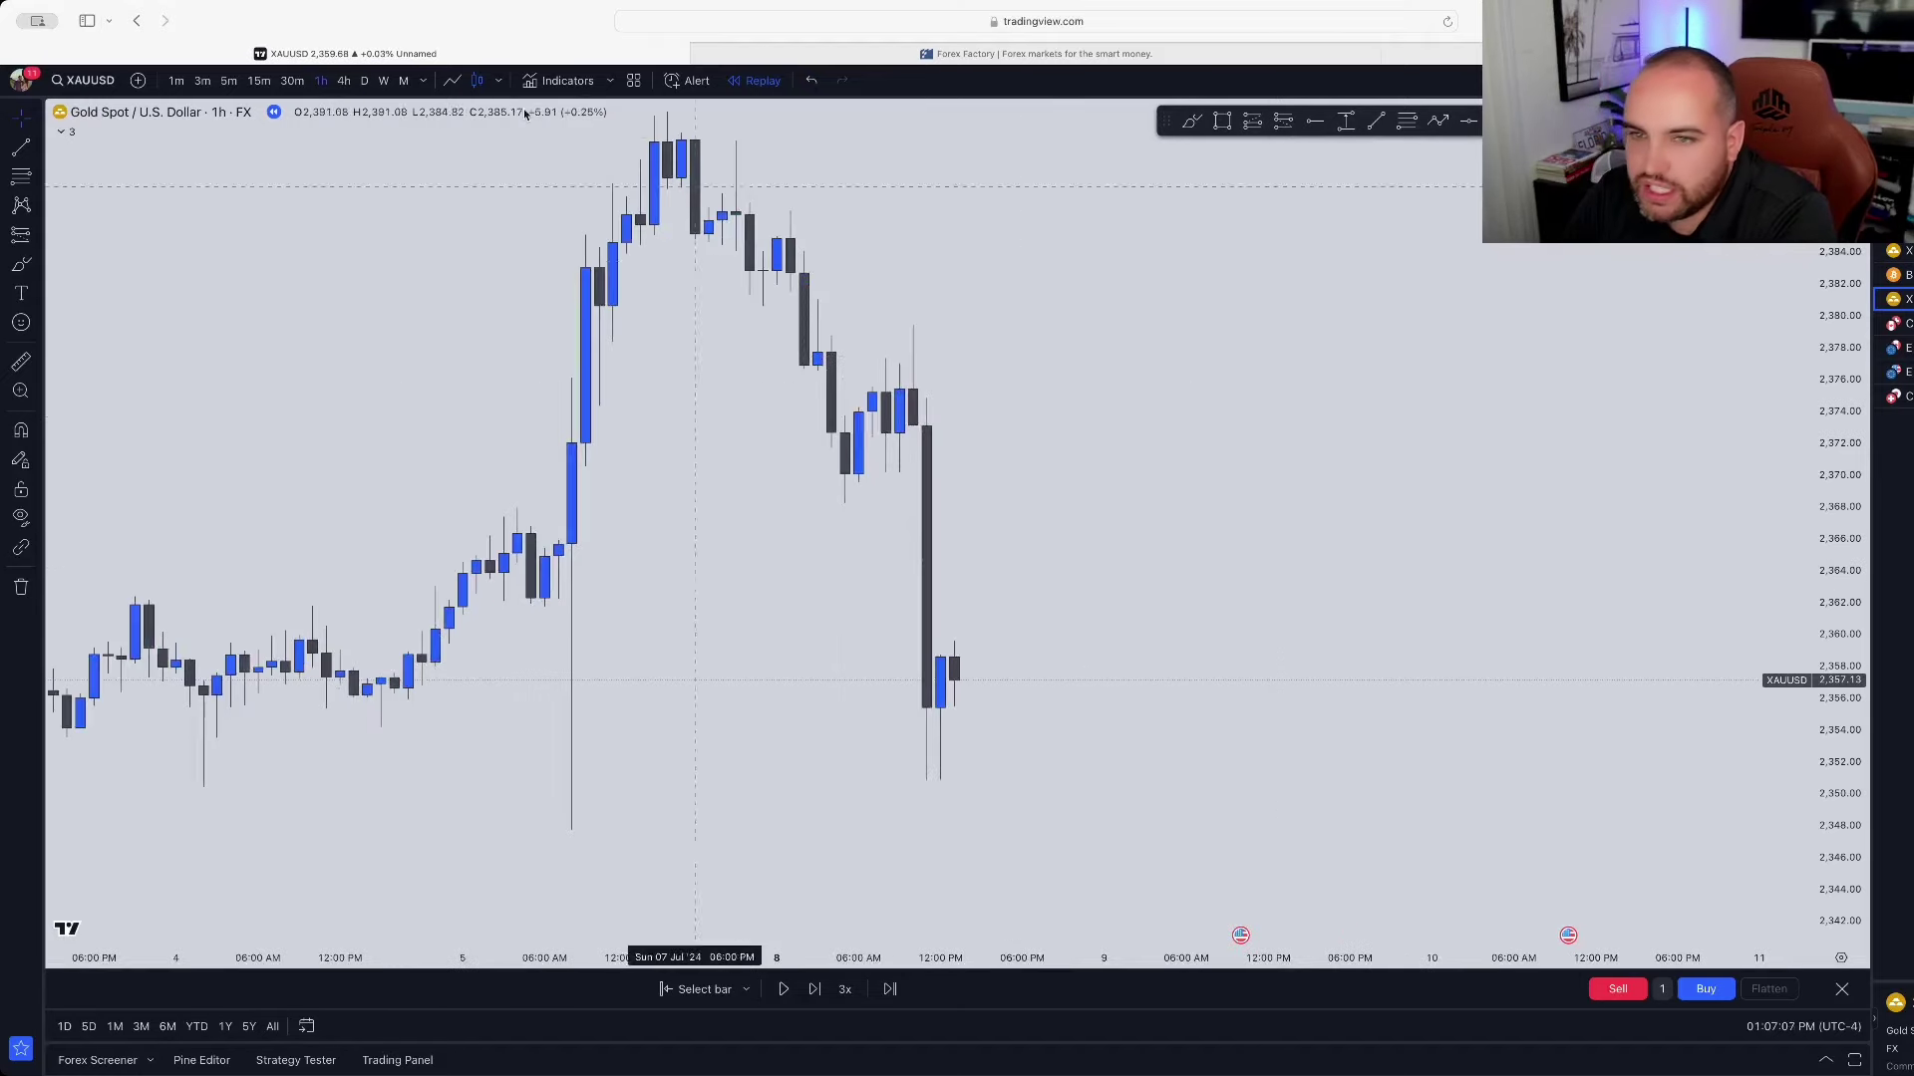
click(230, 82)
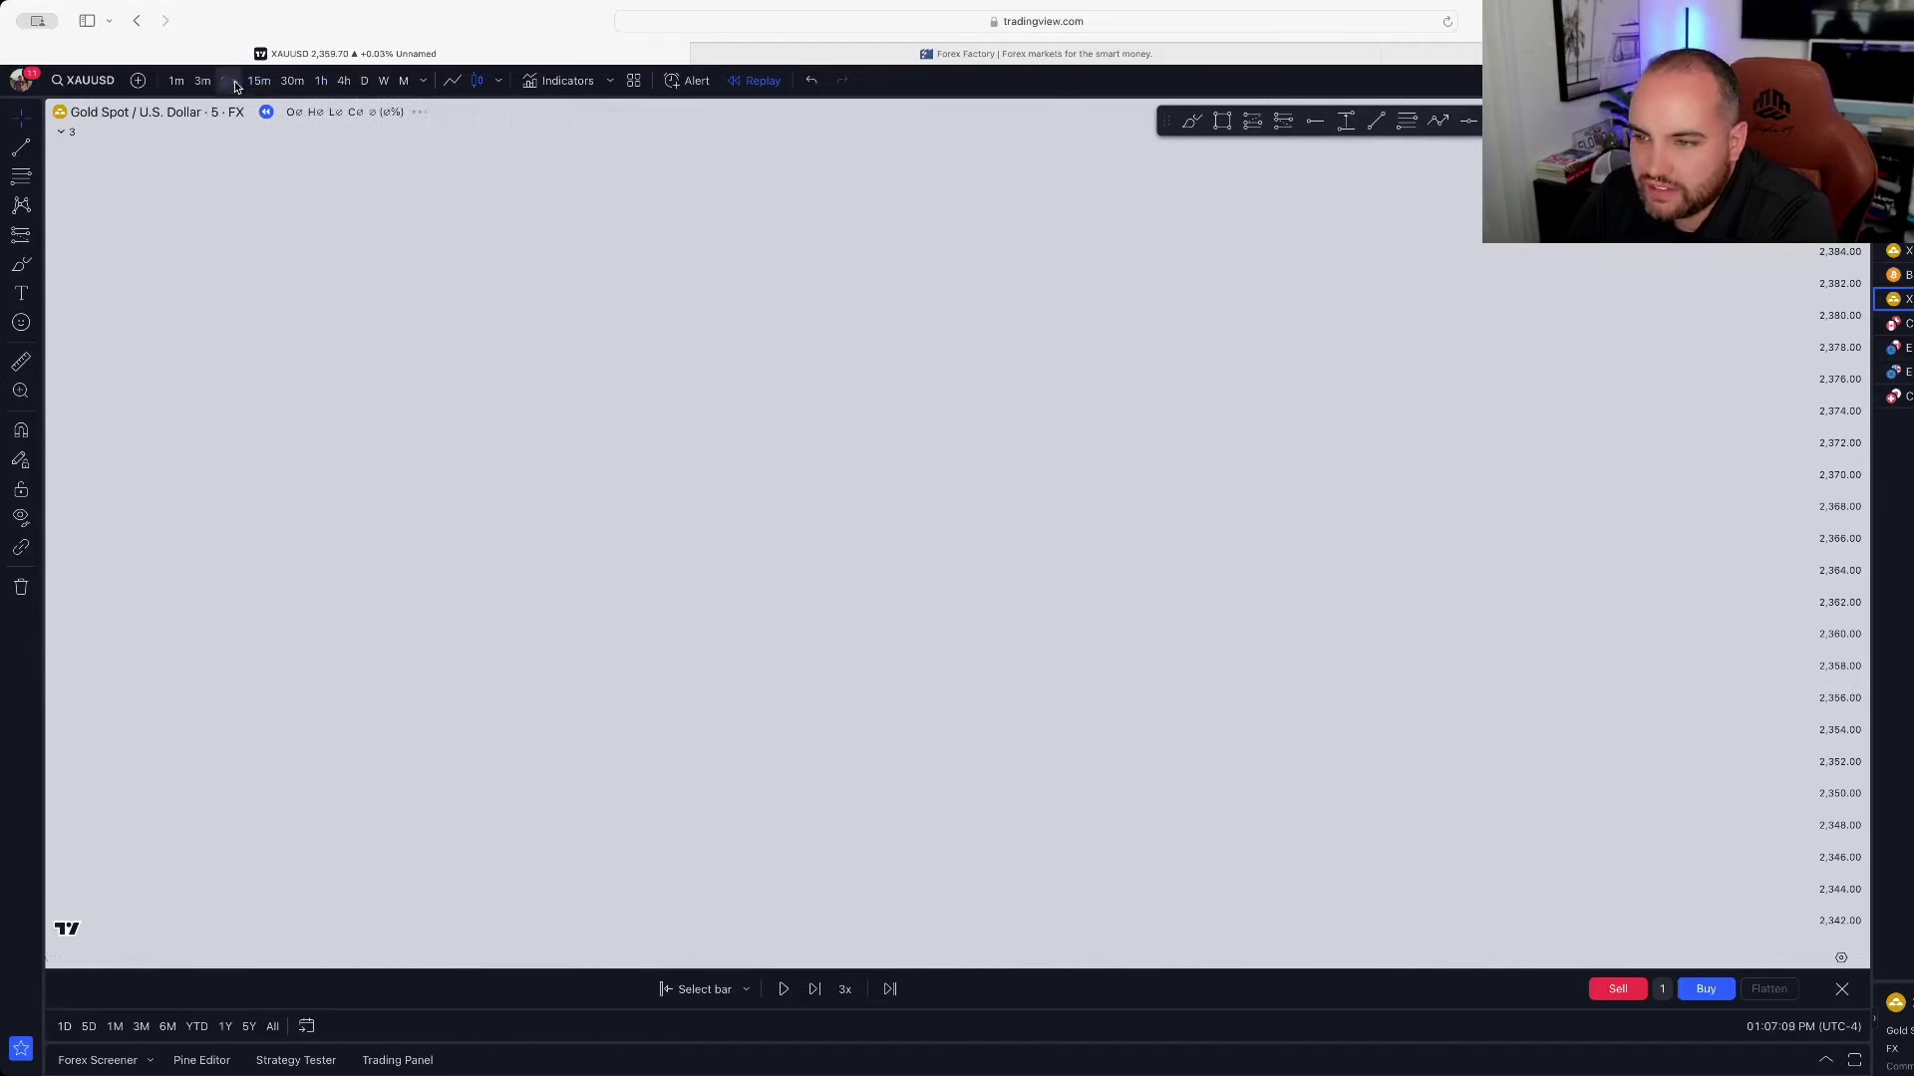
scroll(1097, 519, down, 2)
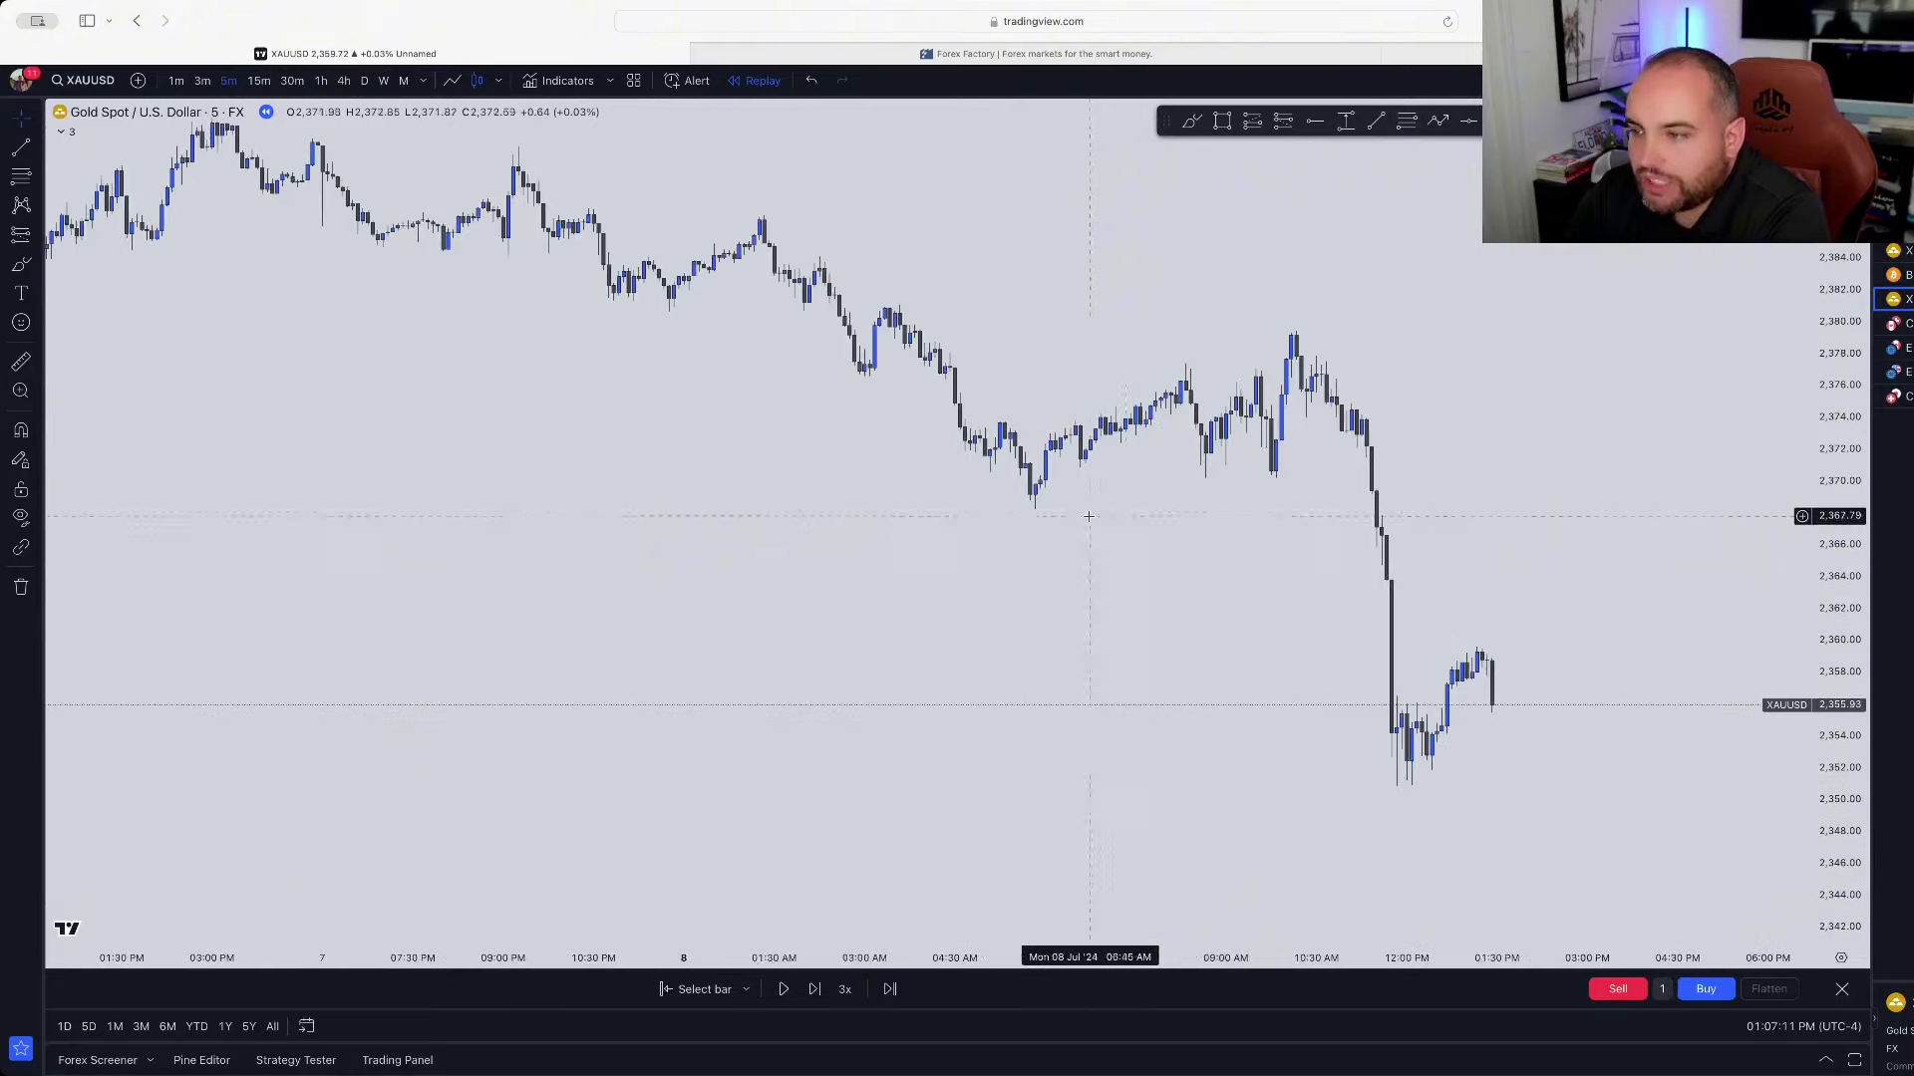
drag(1200, 499, 863, 561)
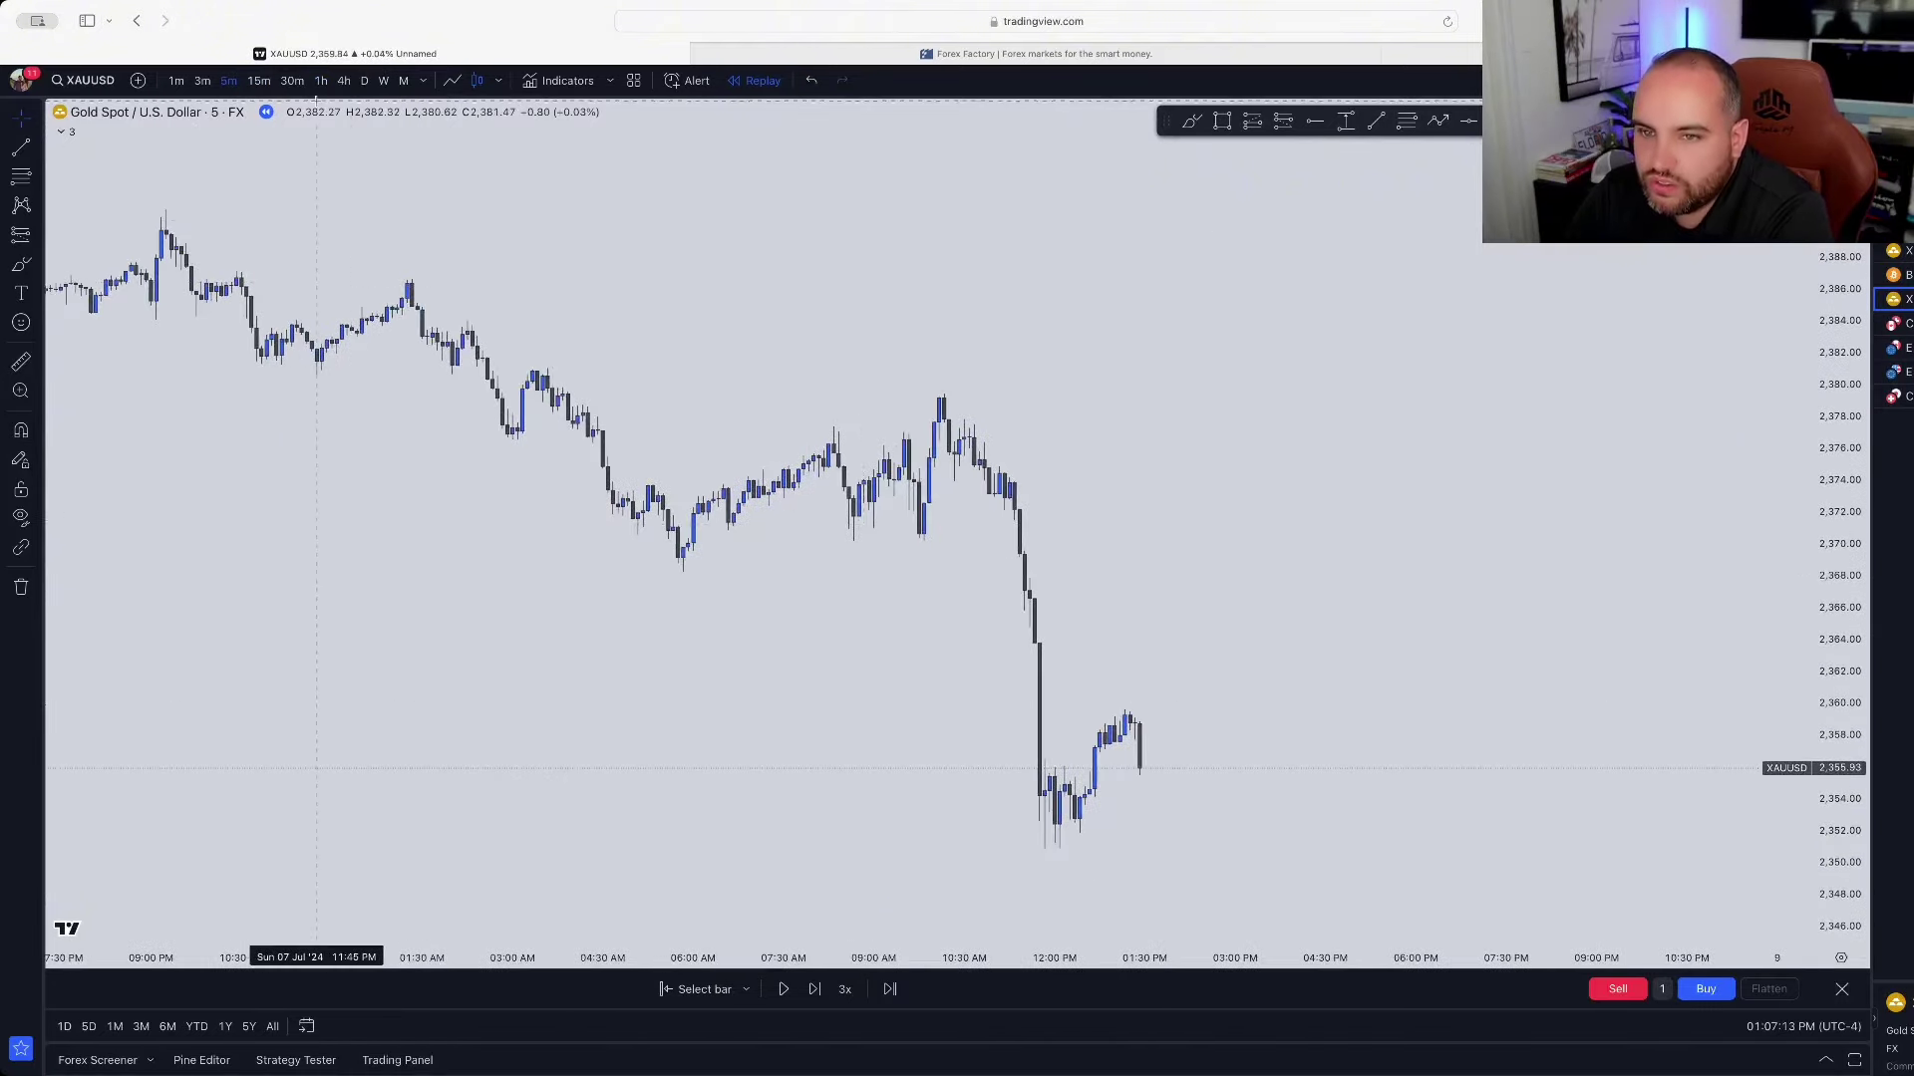
click(255, 82)
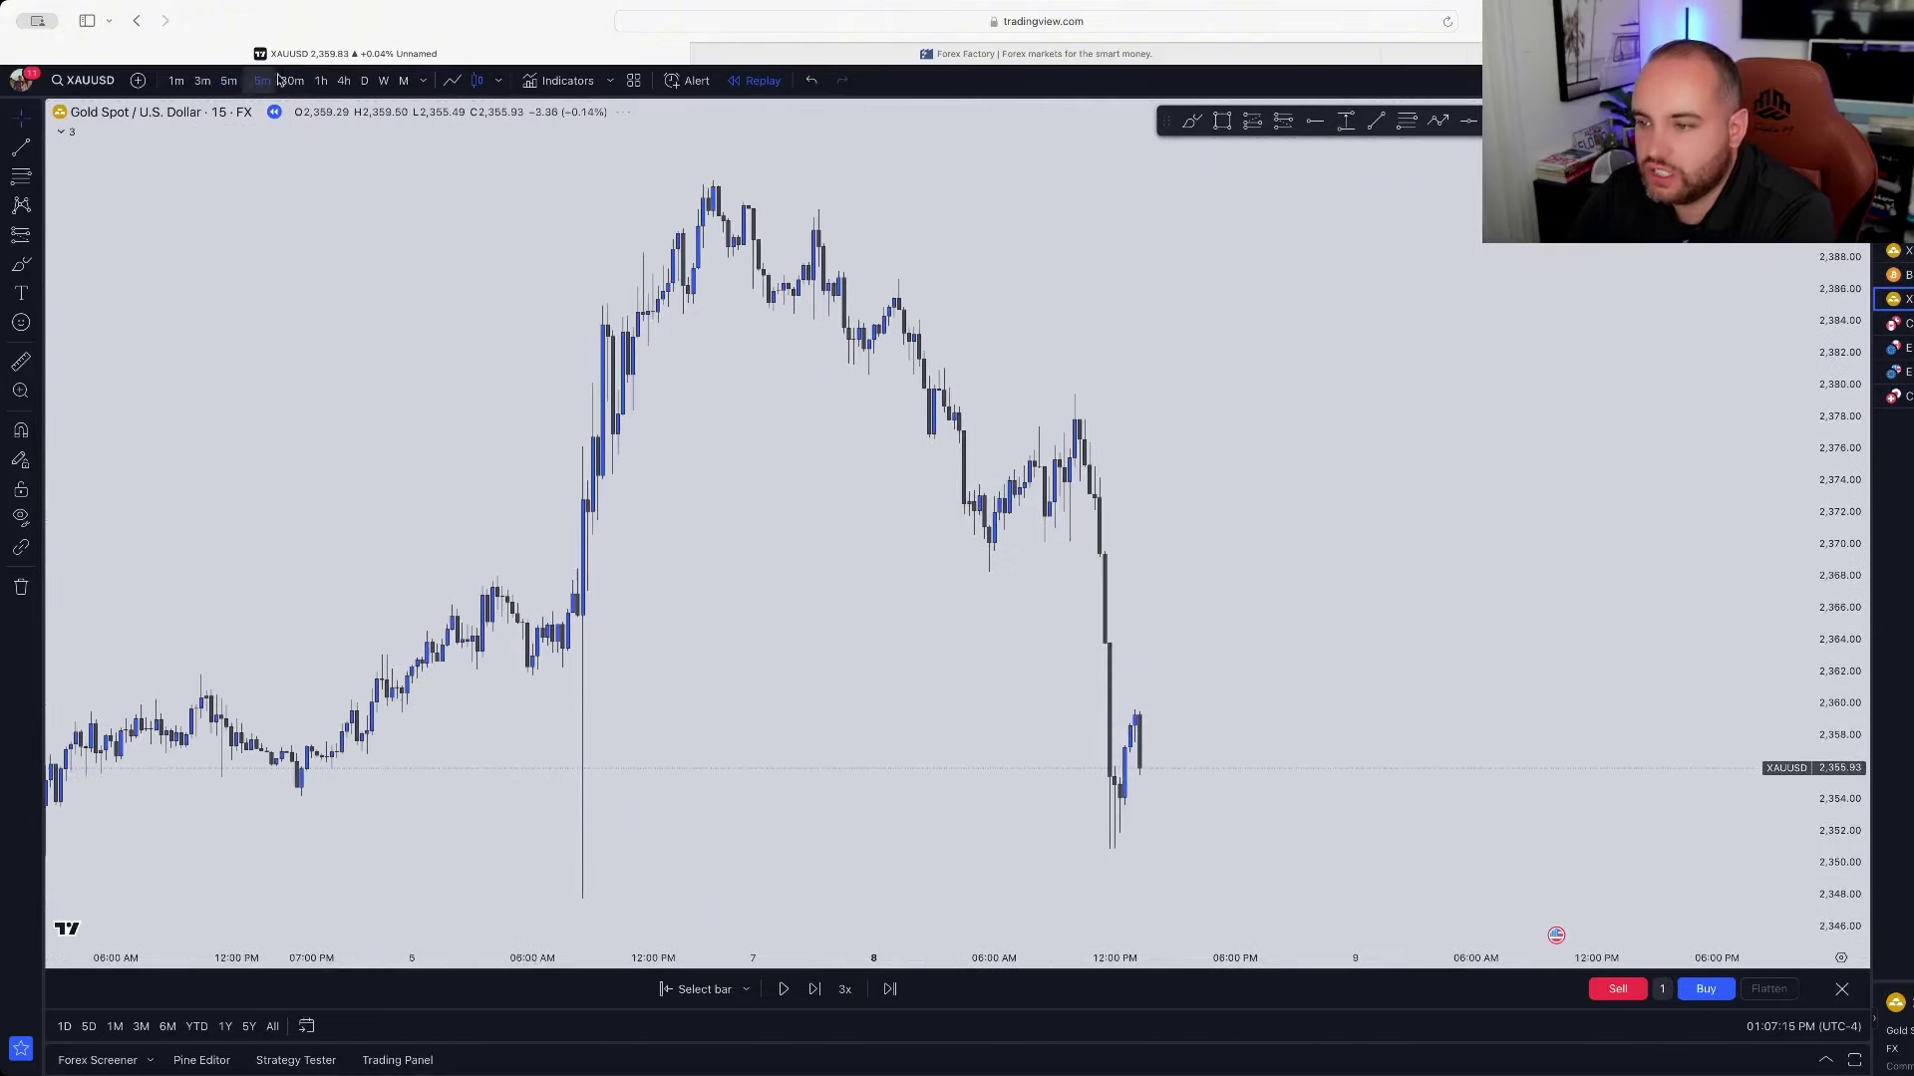
drag(1048, 377, 899, 360)
Step: Mark the swept 8 July high near 2,377.4 with an x-labelled trend line and the earlier structure break with a BOS line
click(889, 412)
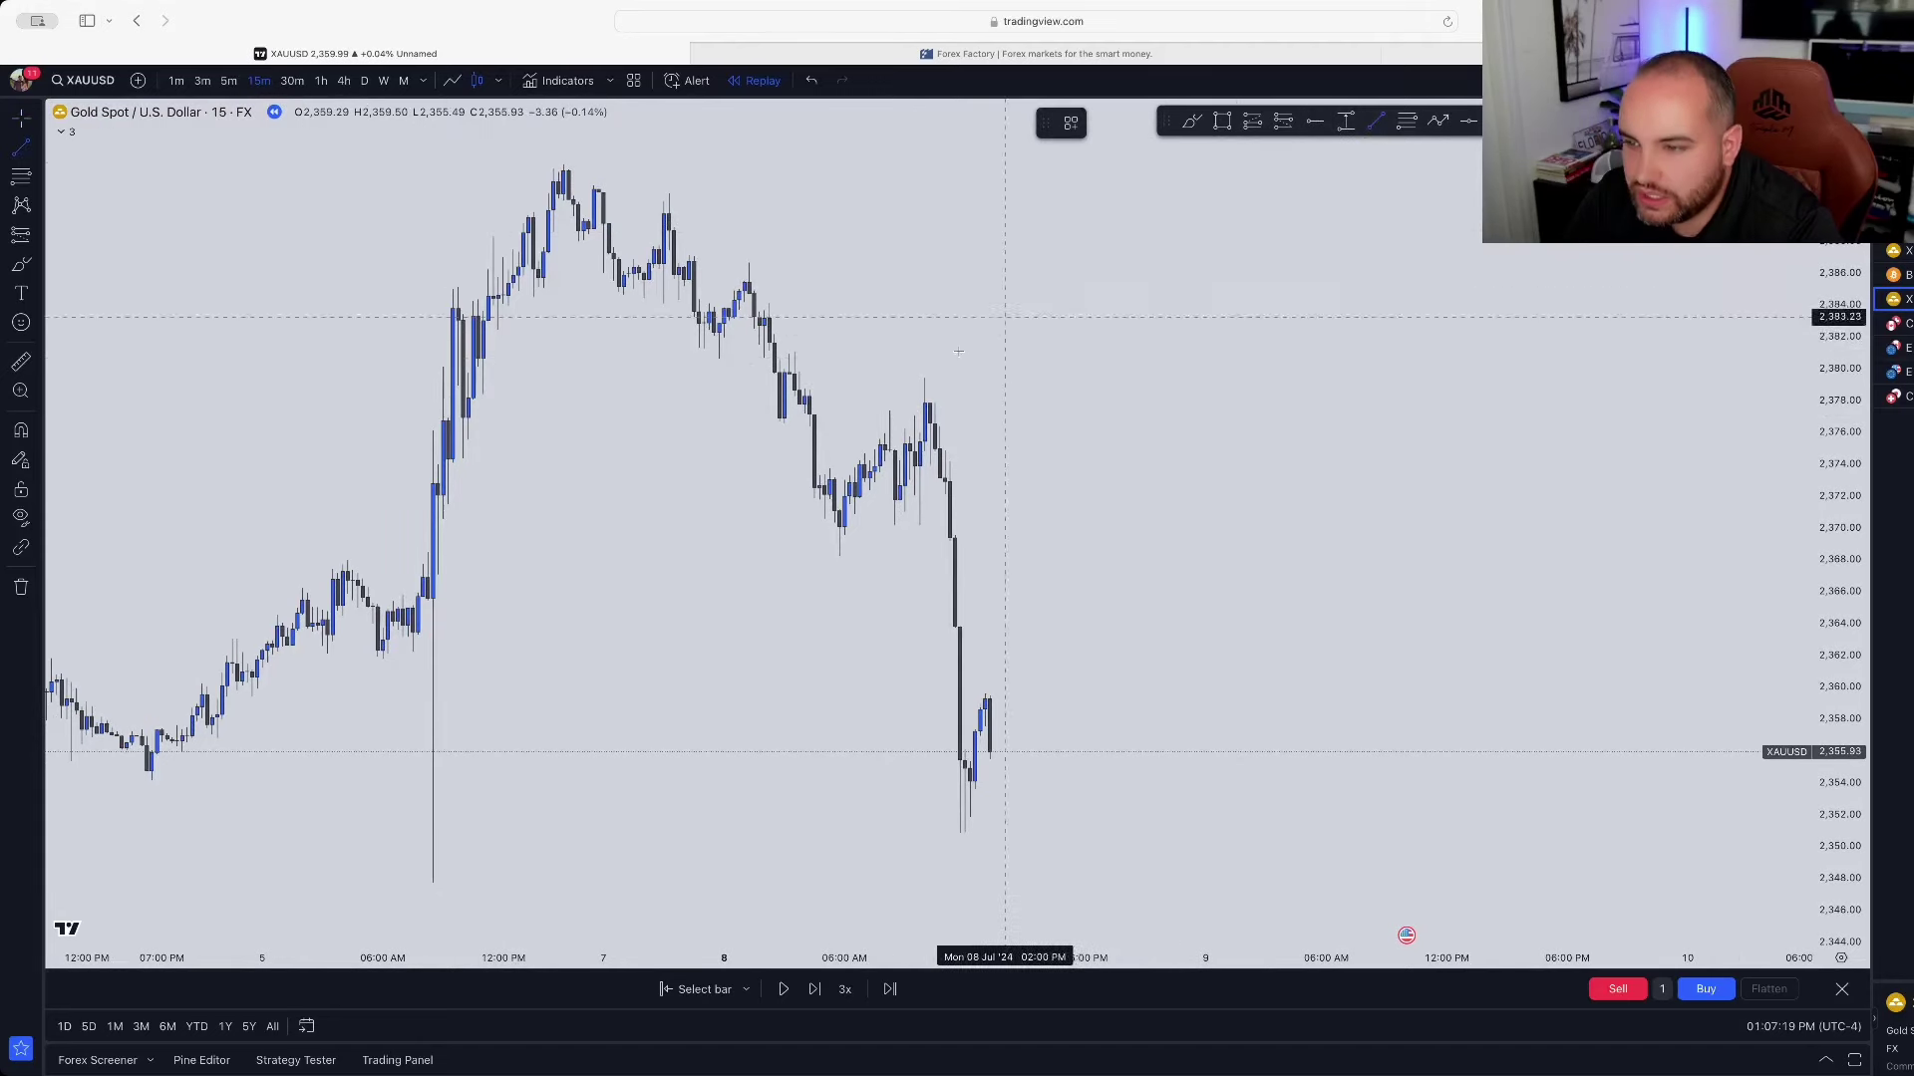
double_click(887, 414)
click(1156, 711)
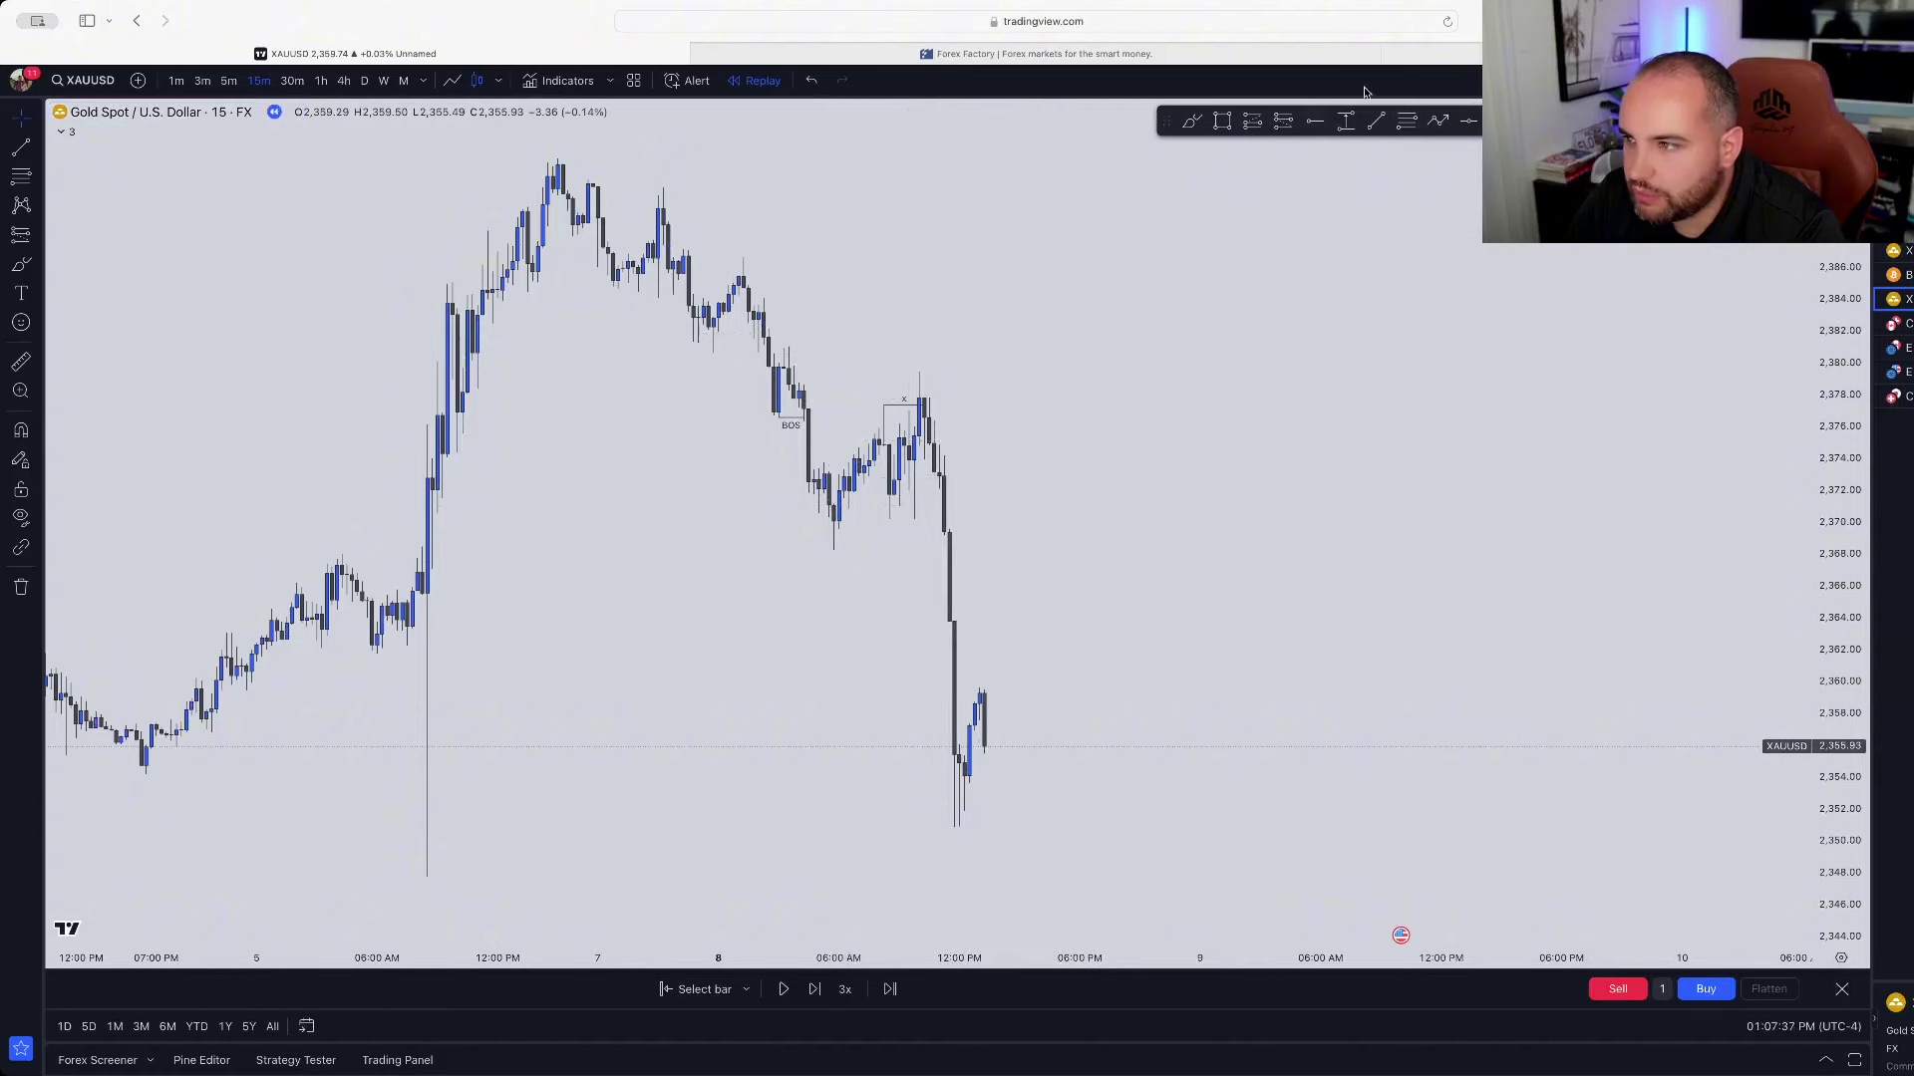
Step: Draw a horizontal line at 2,377.19 and a thin rectangle zone around it from 08:00 AM on 5 July to the evening of 8 July
click(793, 407)
click(1008, 260)
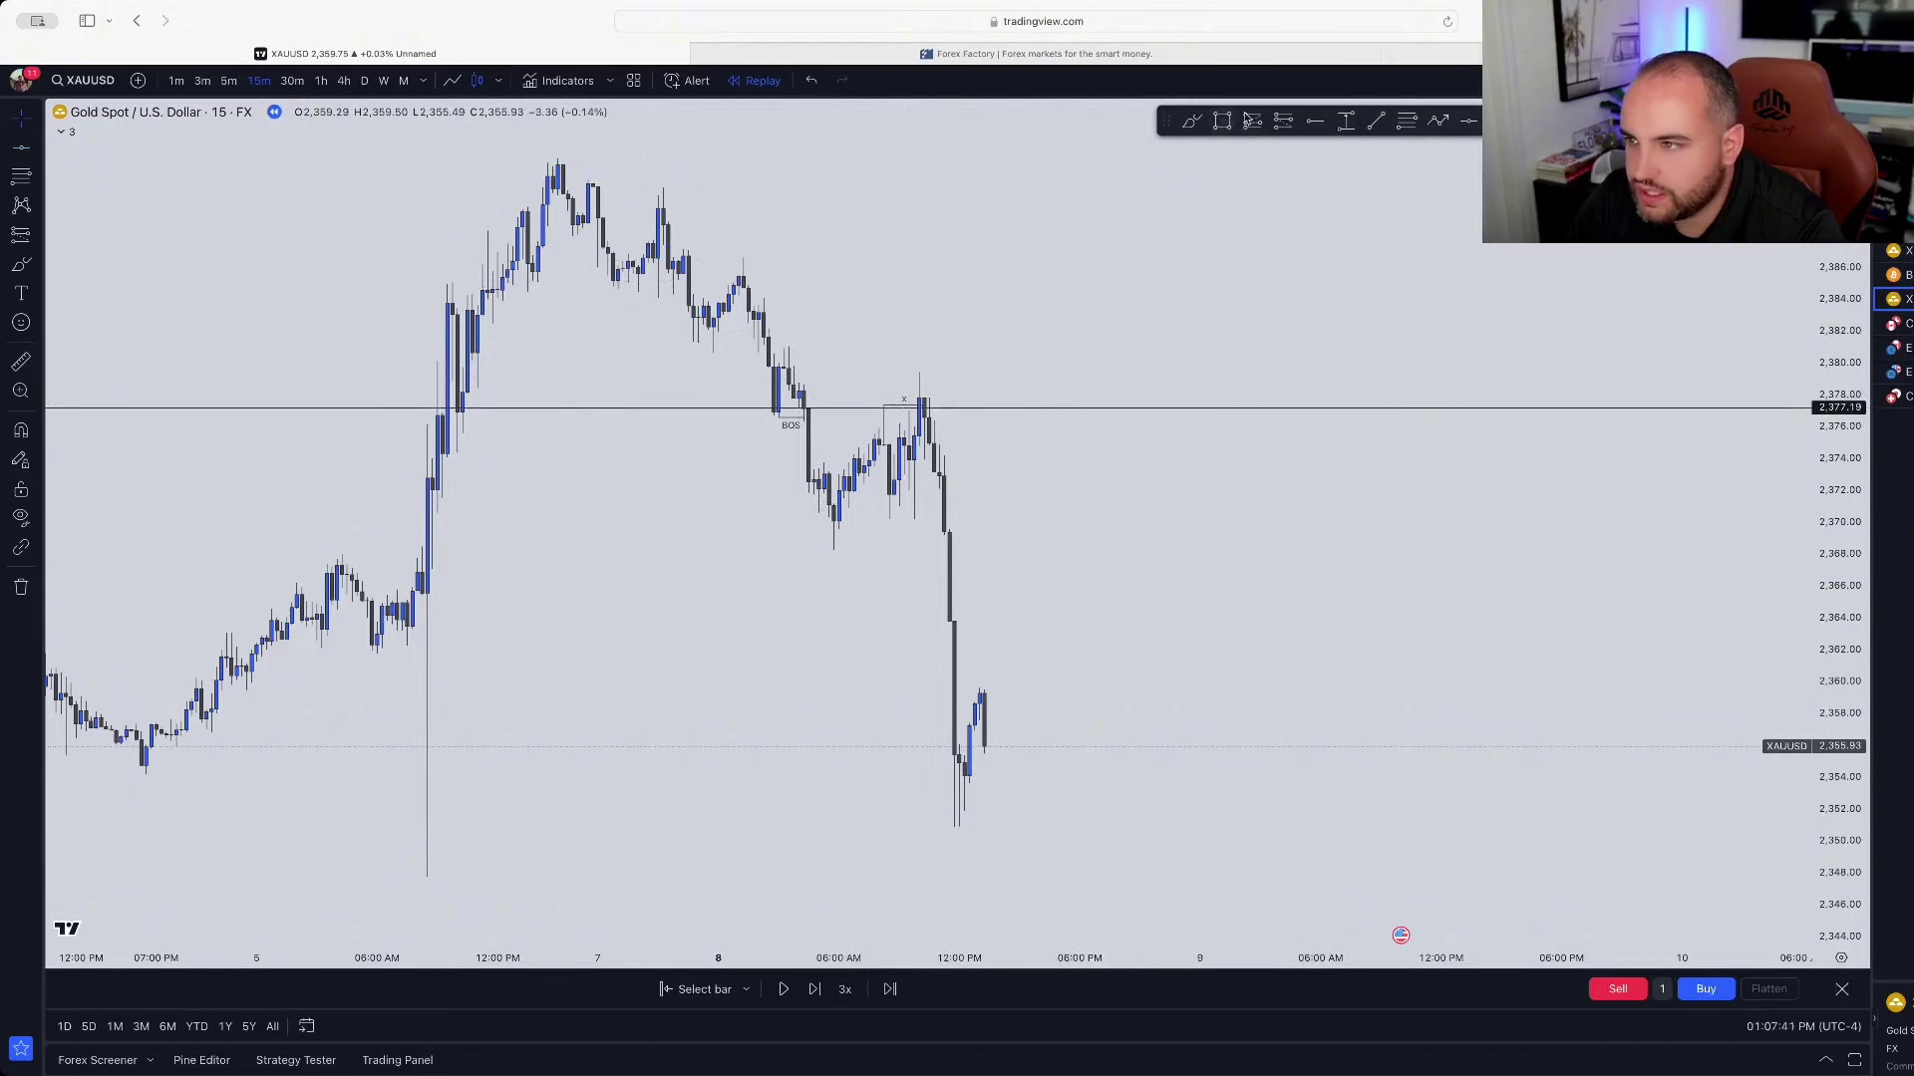
click(1222, 121)
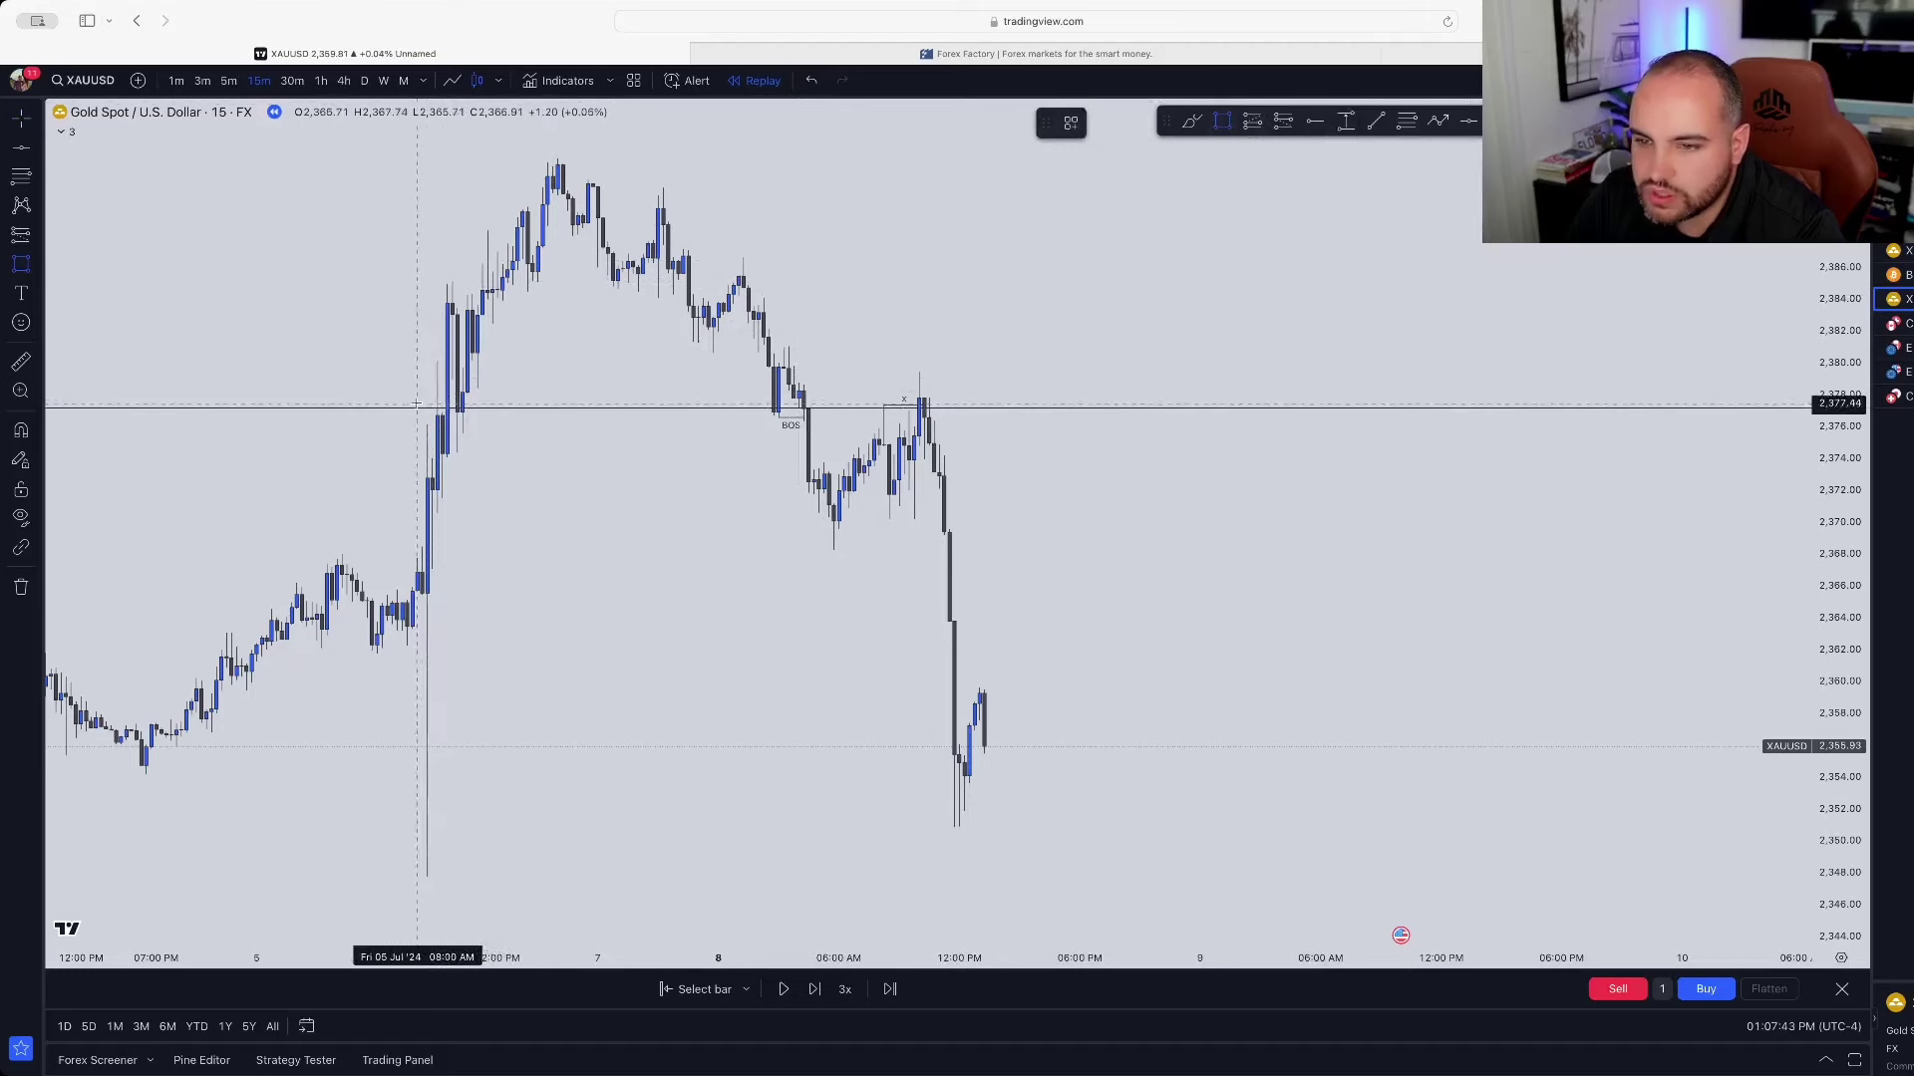
drag(417, 404, 1144, 417)
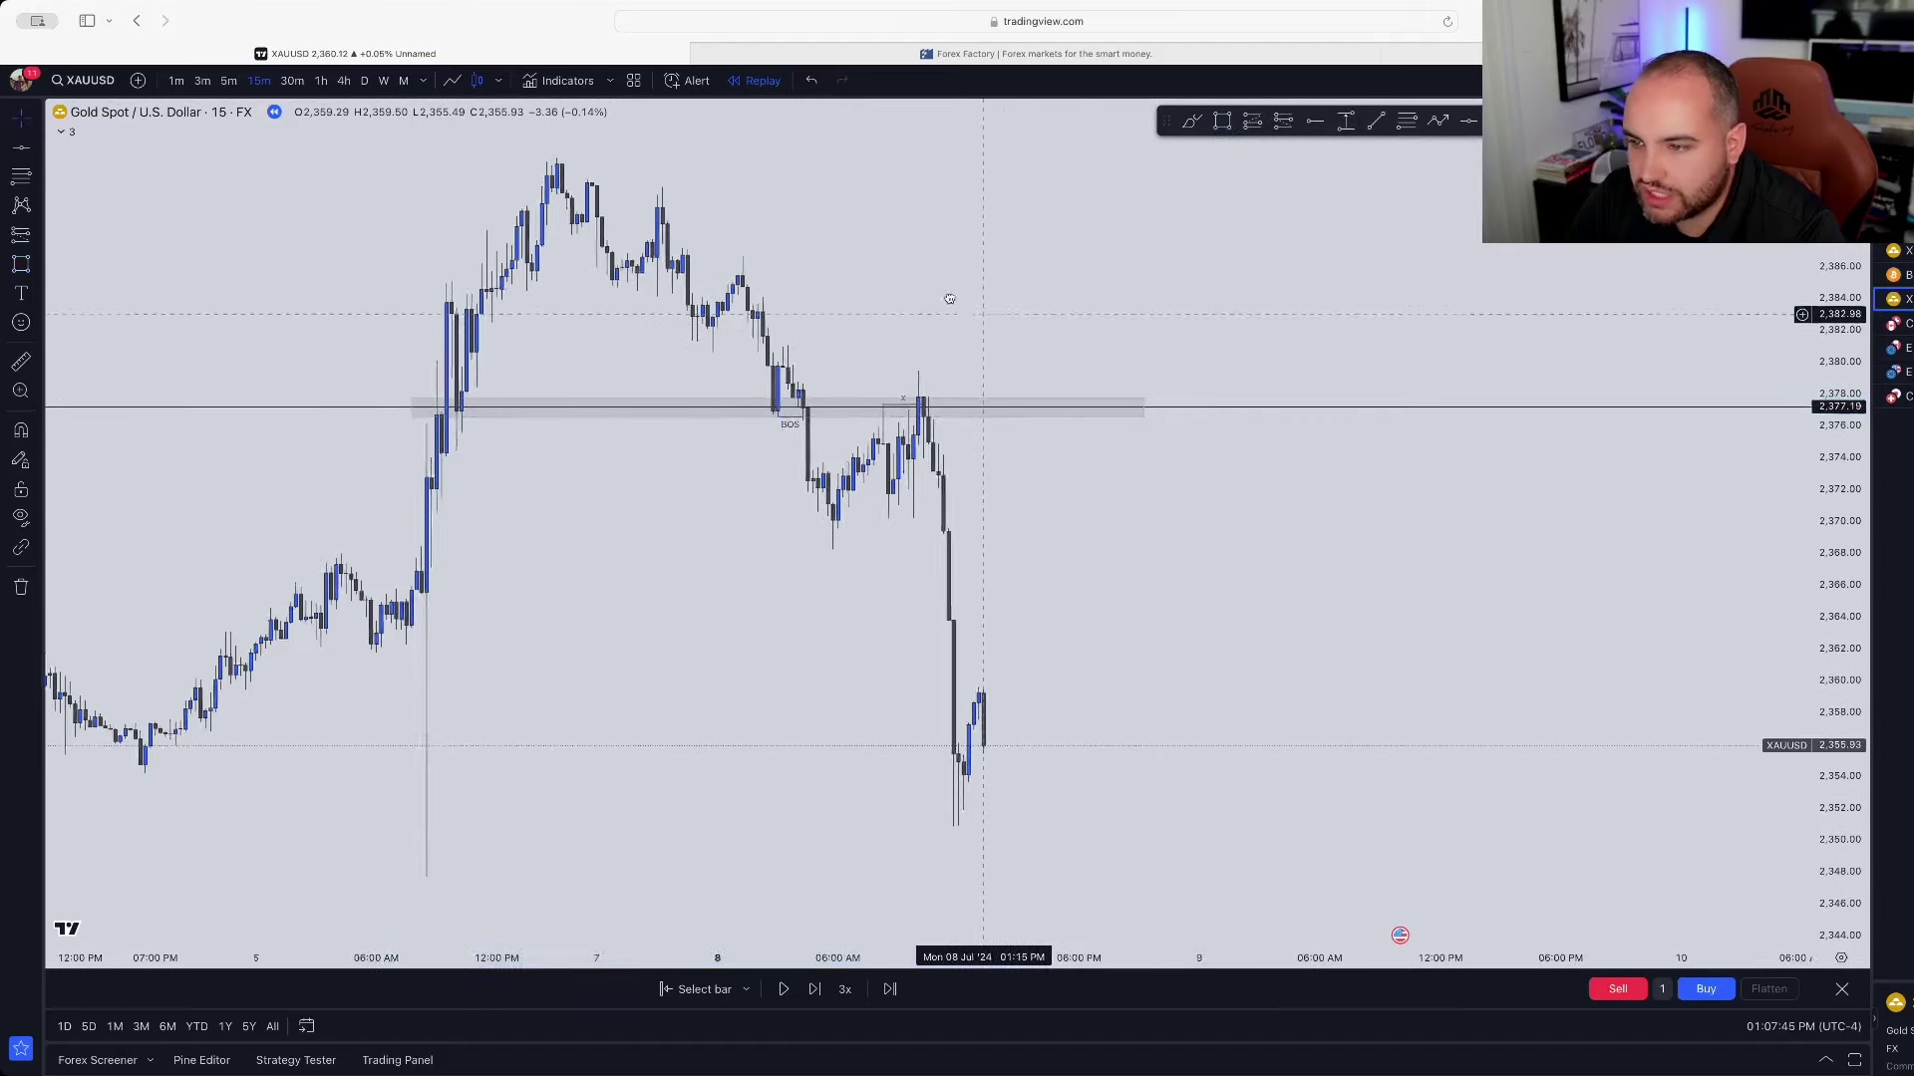
drag(950, 299, 860, 239)
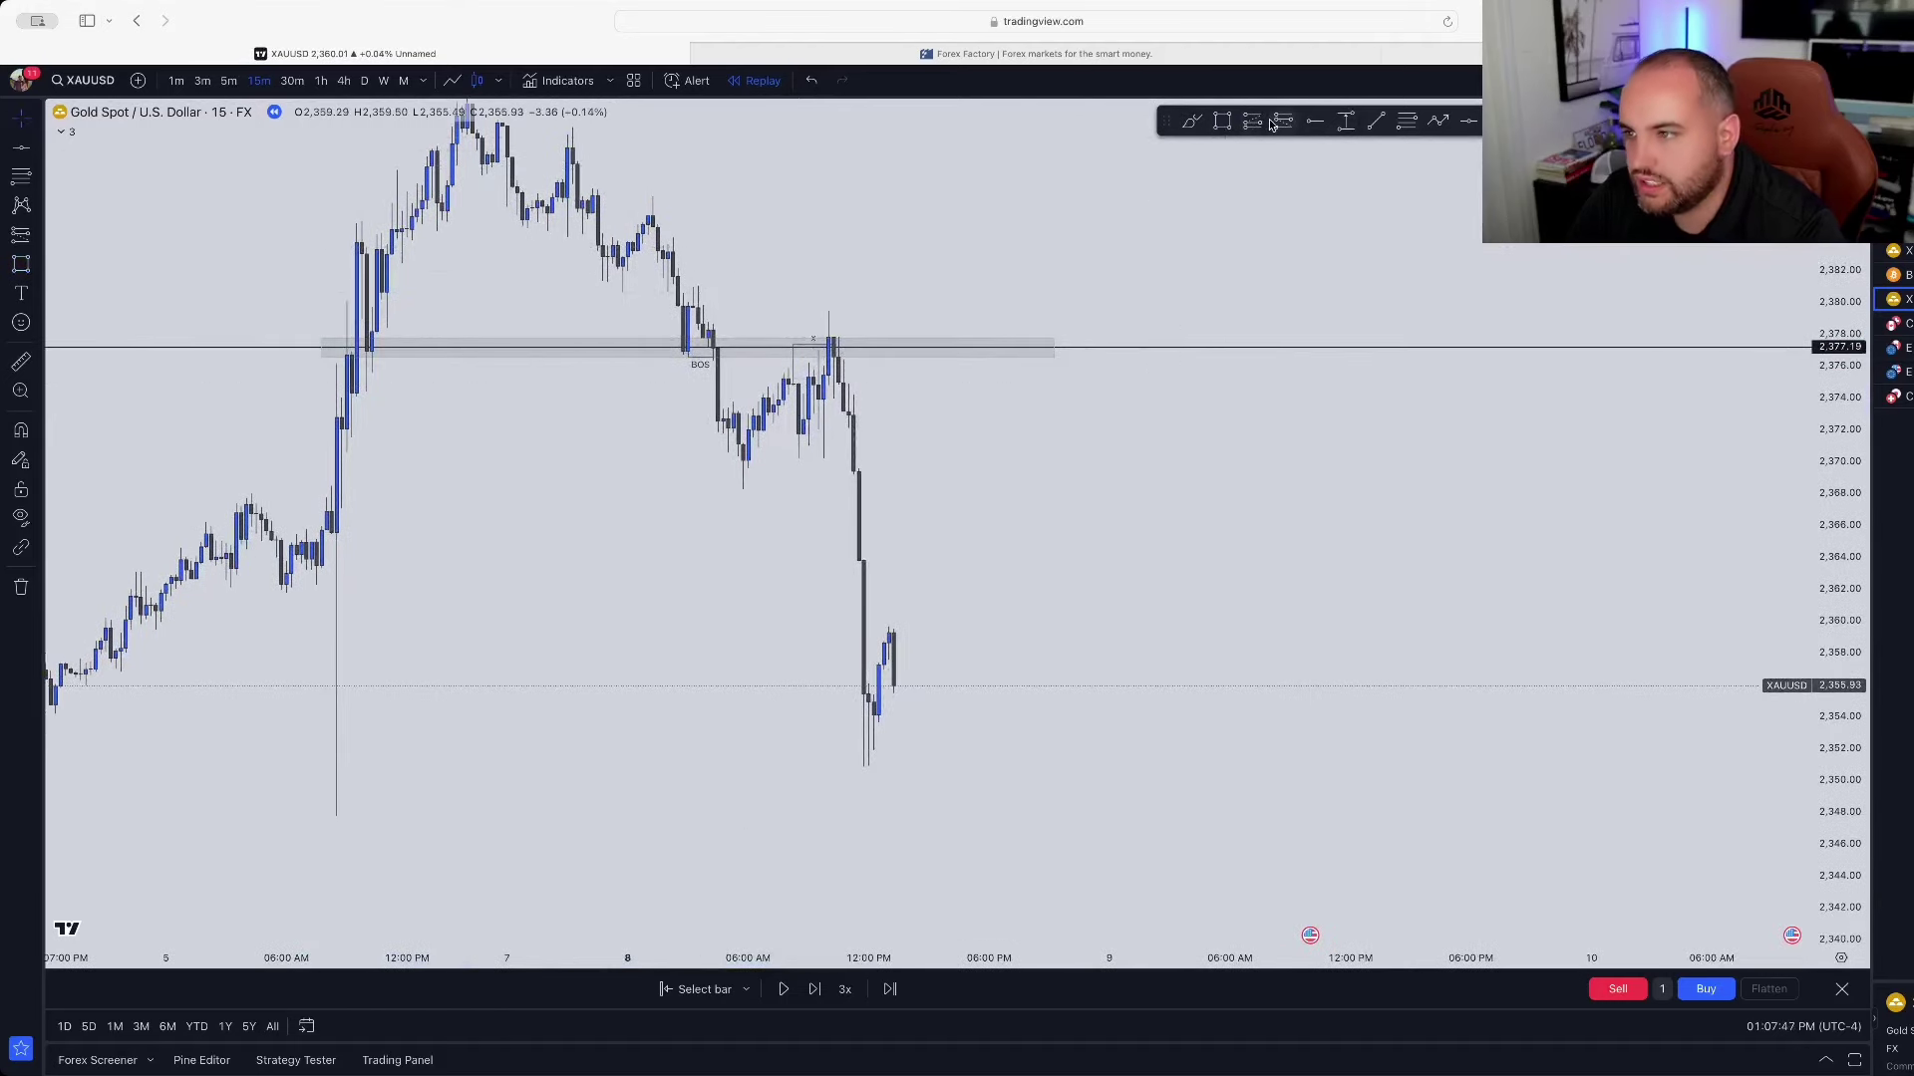
Step: Measure the sell-off with a price range from the entry zone near 2,377.6 down to the 8 July low
click(1344, 120)
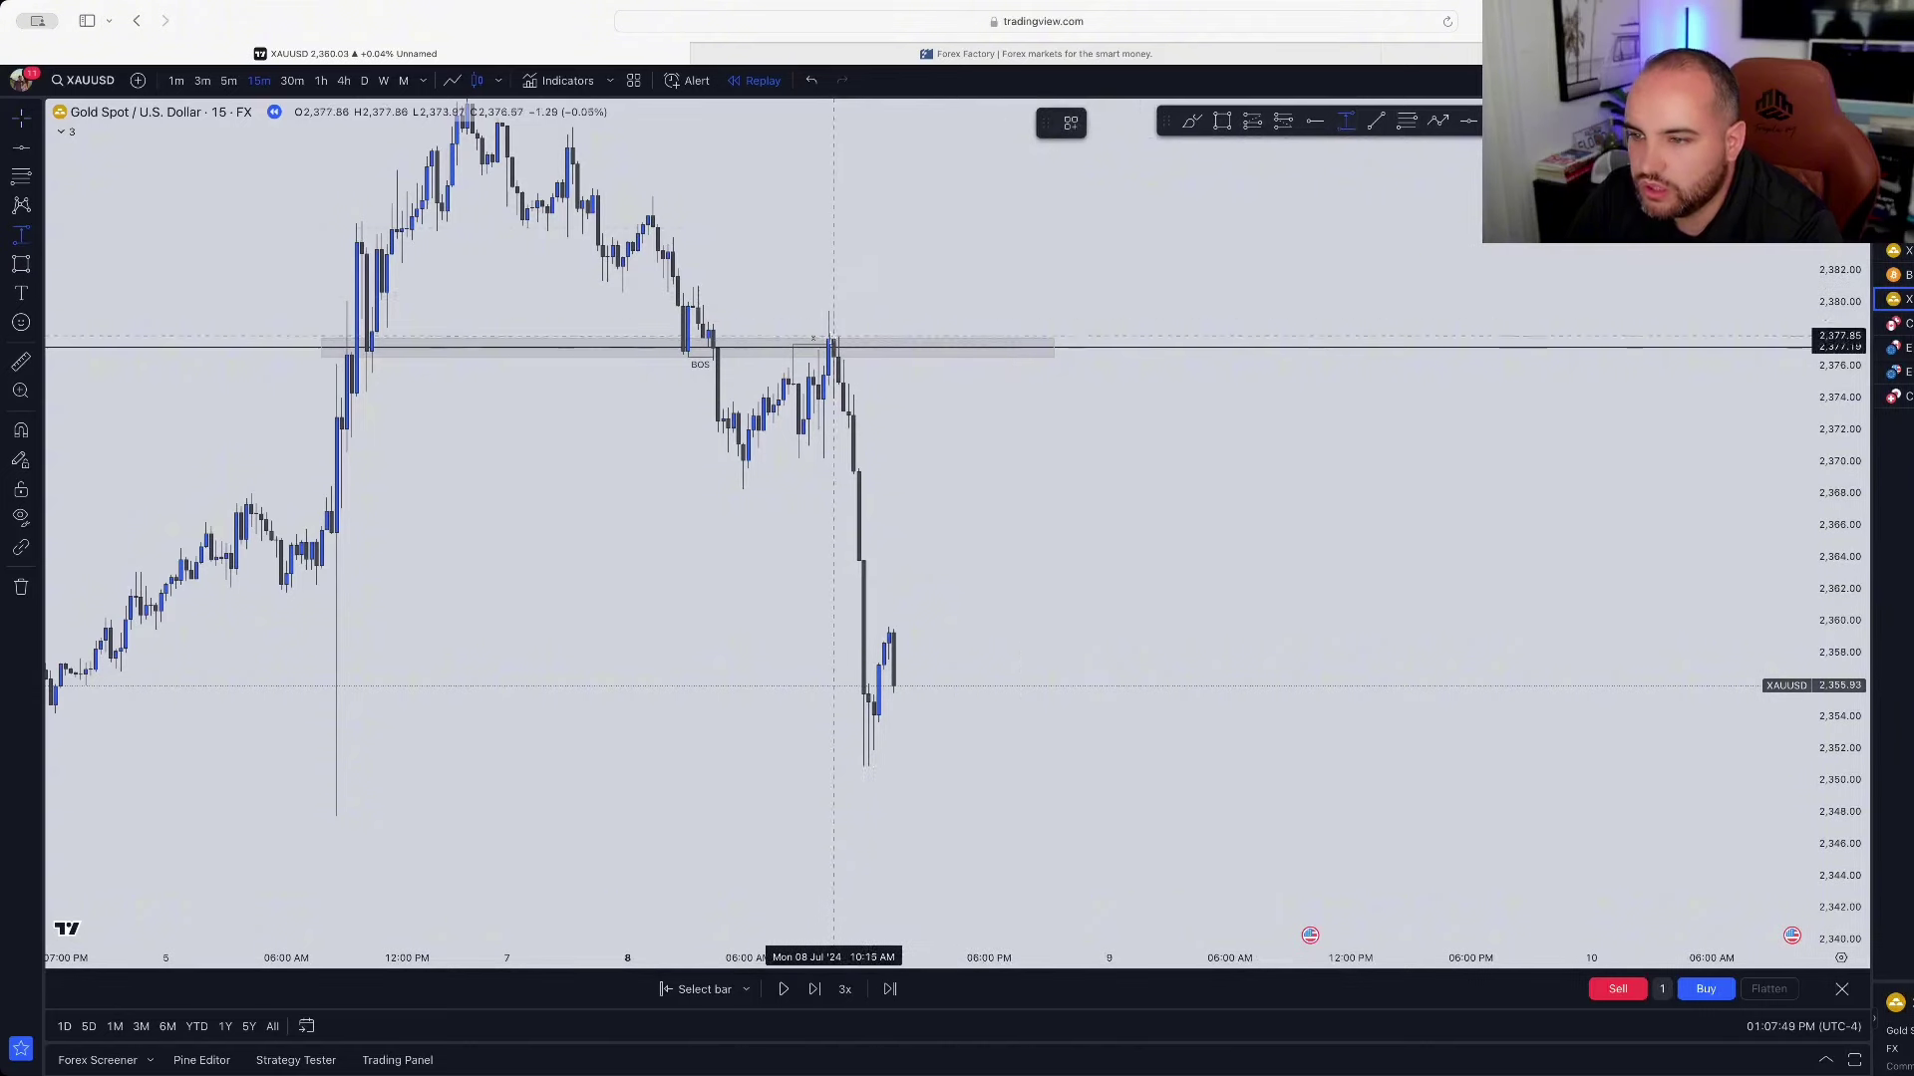
mouse_move(828, 341)
mouse_down()
mouse_move(865, 474)
mouse_move(865, 776)
mouse_up()
drag(675, 606, 867, 692)
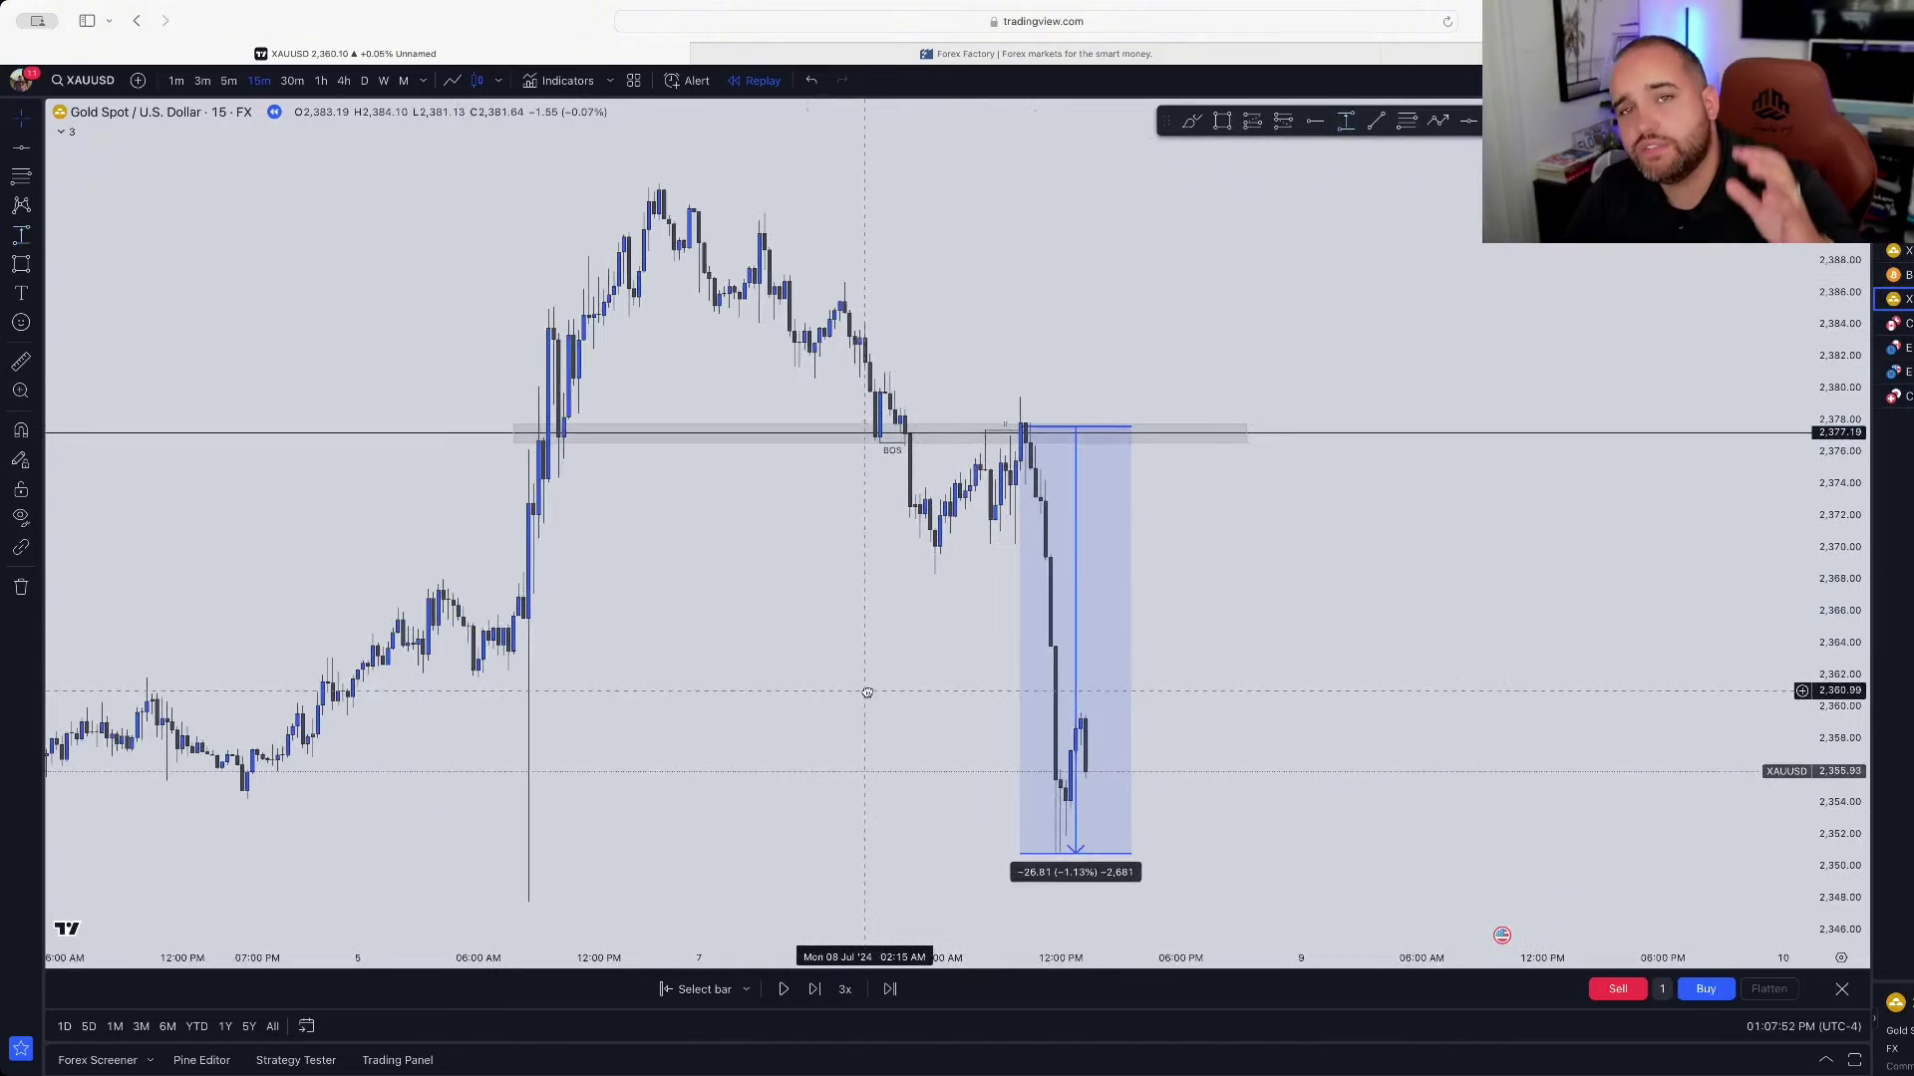